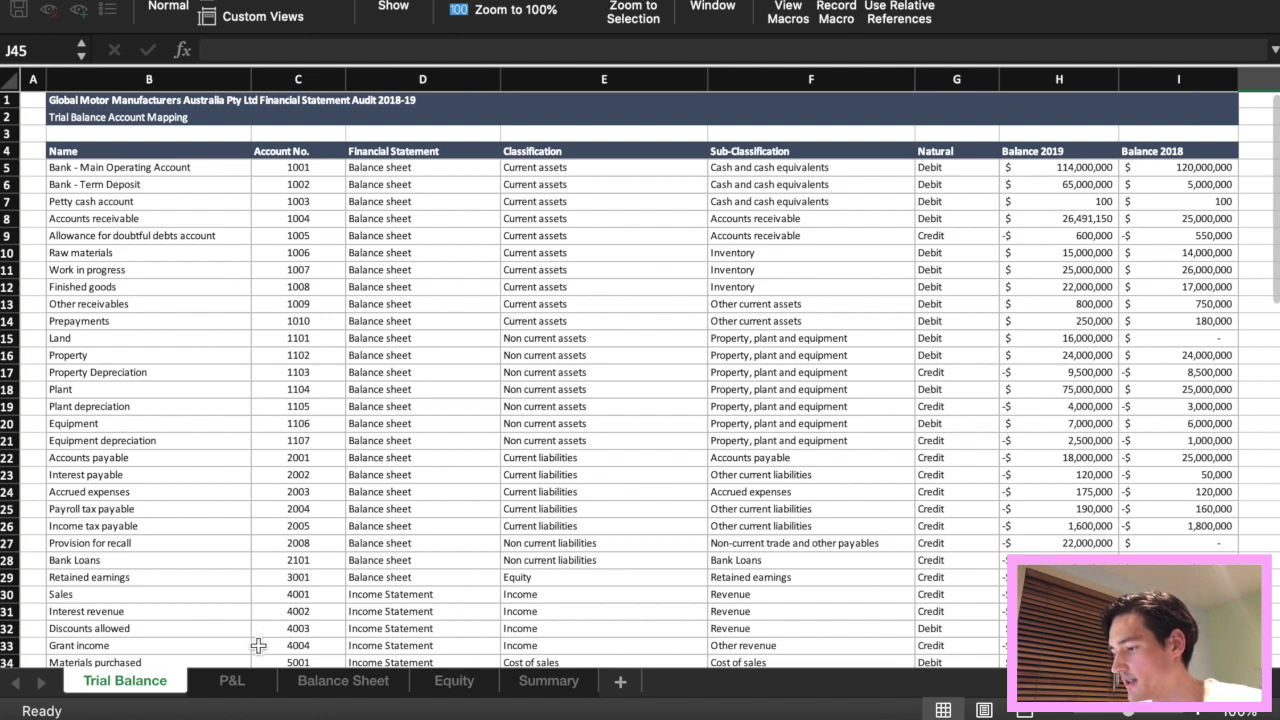
Look over the P&L, Balance Sheet and Equity sheets.
click(231, 681)
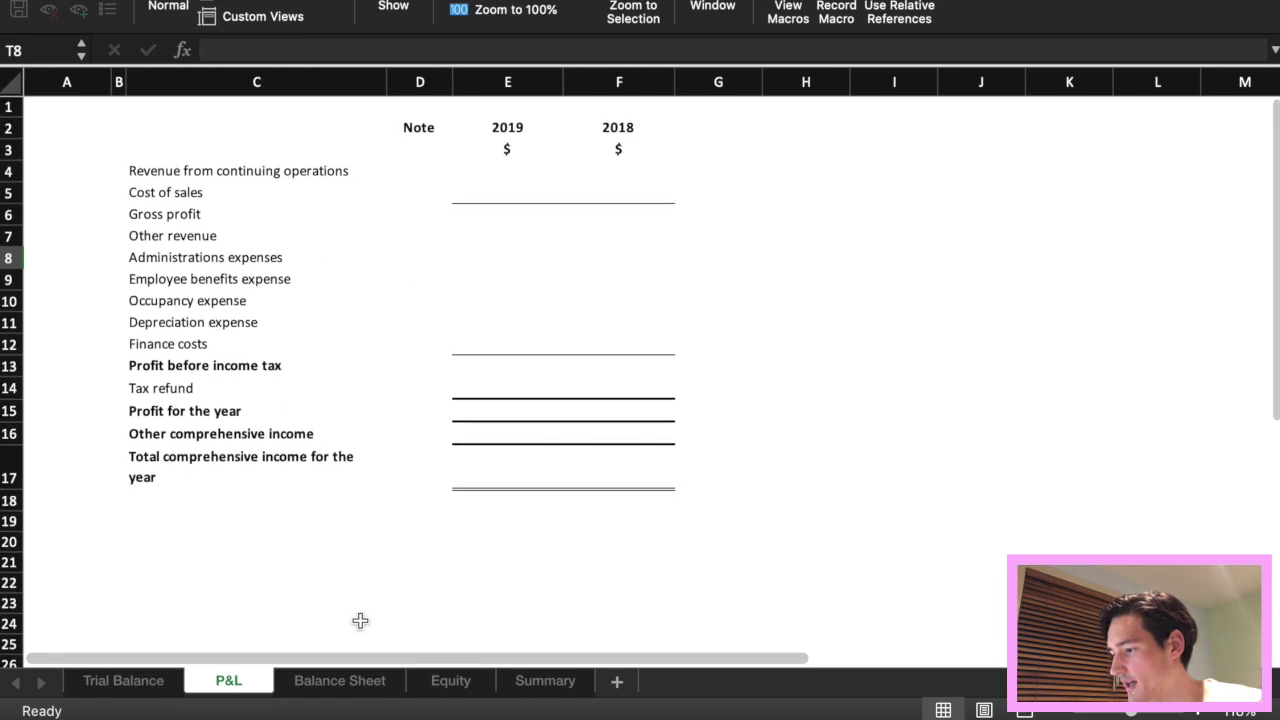
click(342, 684)
scroll(451, 440, down, 2)
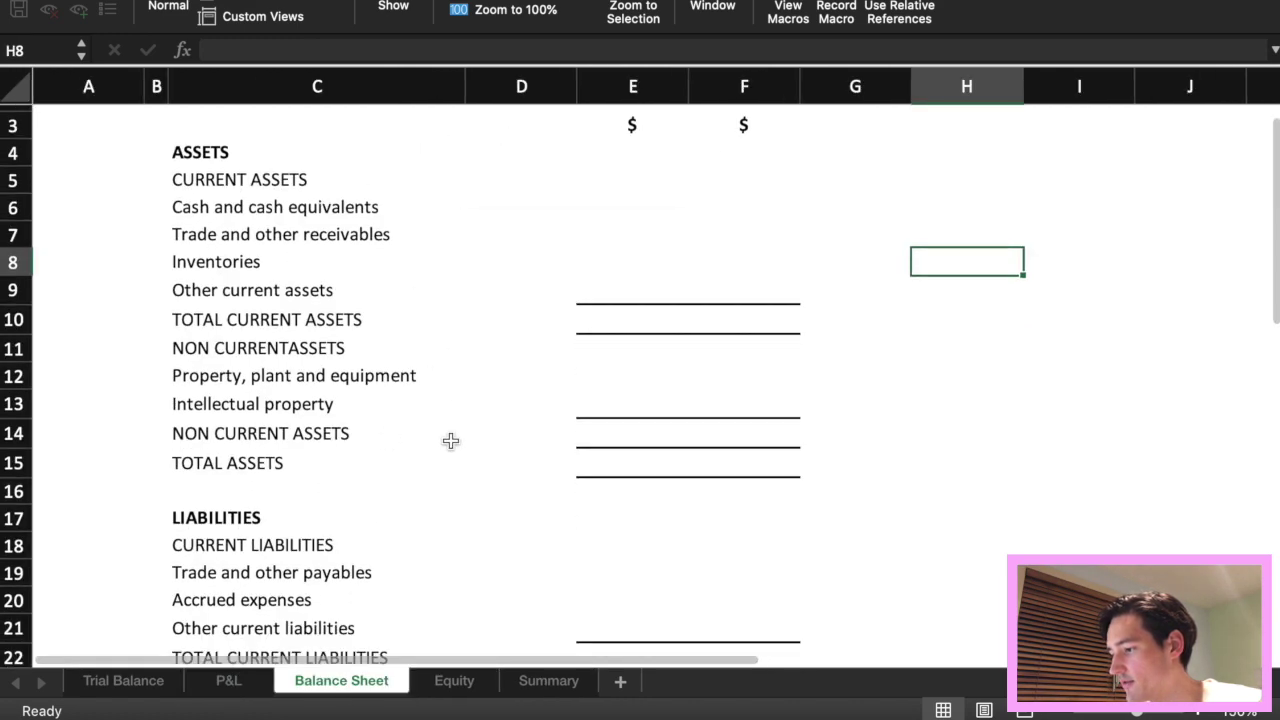
scroll(451, 444, down, 2)
scroll(451, 444, down, 2)
scroll(451, 447, down, 1)
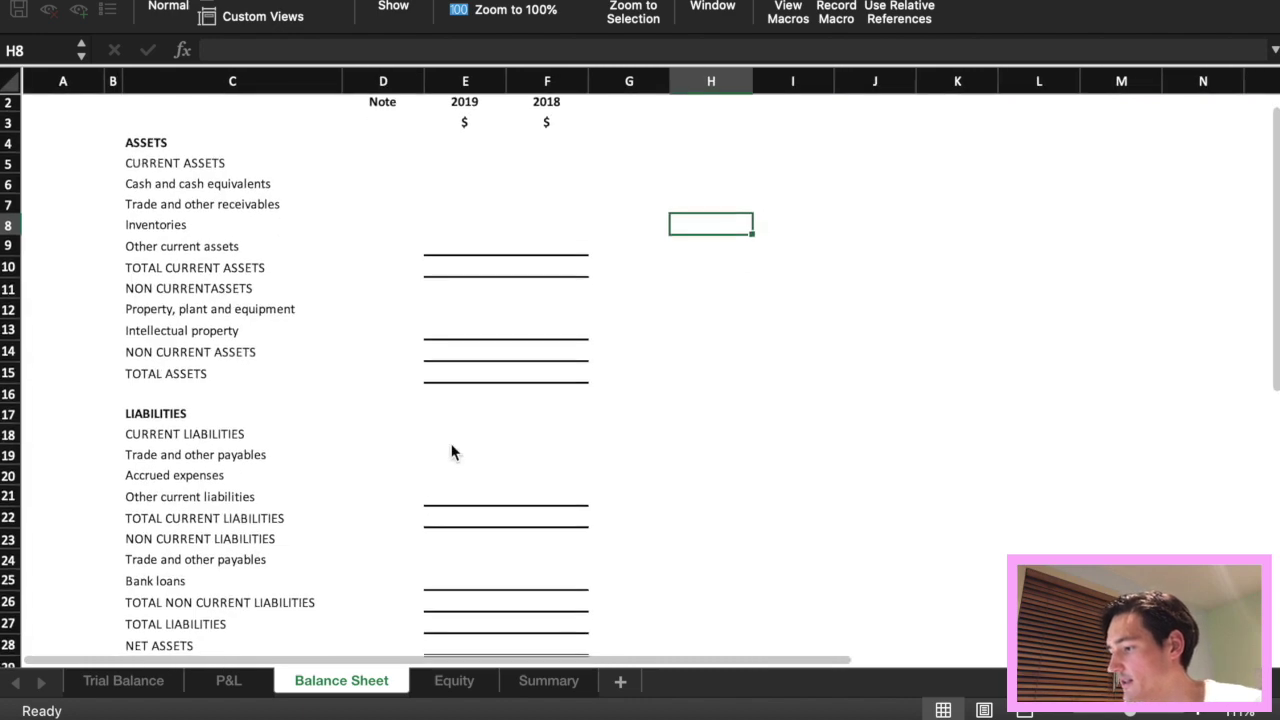
click(463, 690)
scroll(469, 420, down, 1)
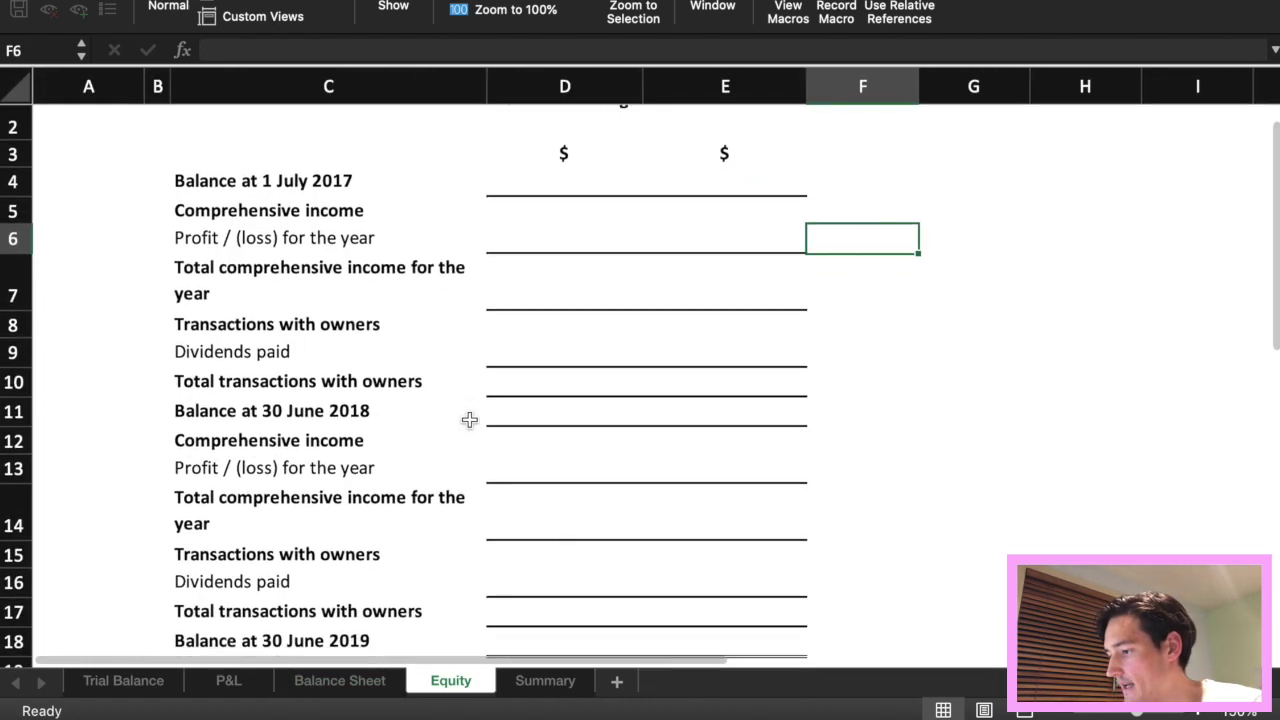
scroll(469, 420, down, 2)
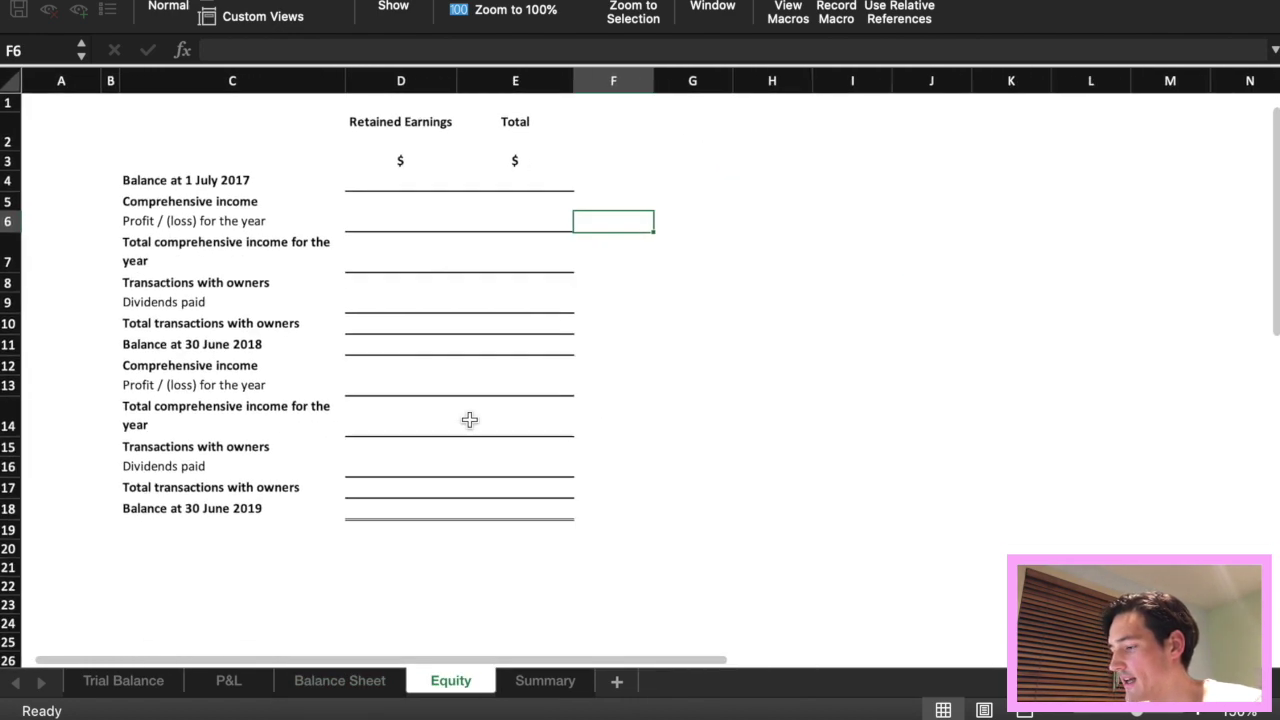
Scroll through the Summary notes sheet, then return to the P&L at cell E4.
click(528, 680)
scroll(498, 462, down, 2)
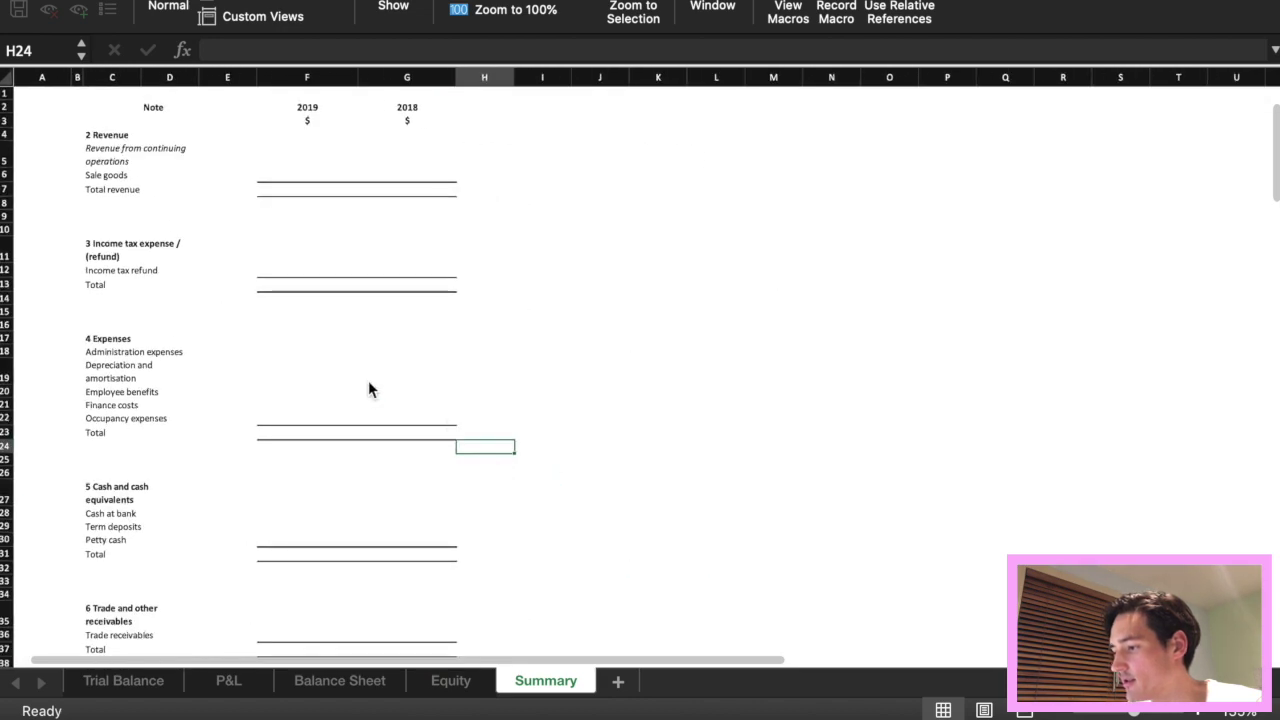
scroll(366, 383, up, 2)
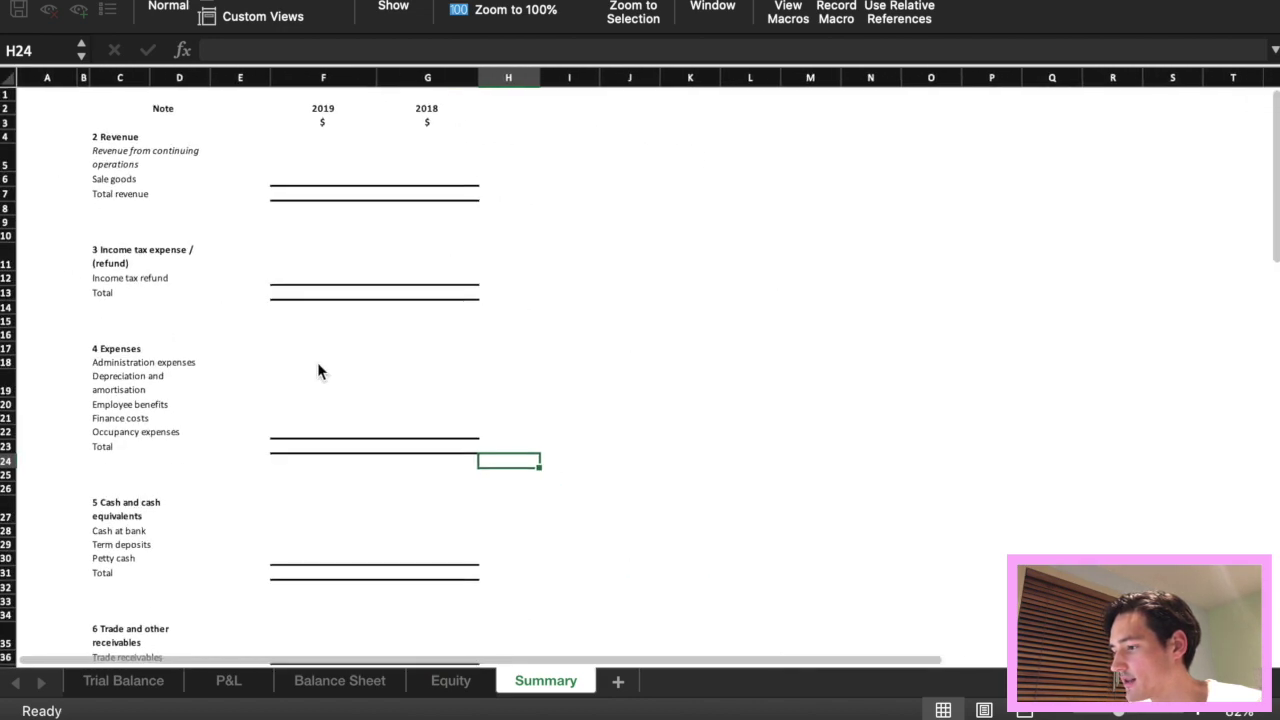
scroll(319, 371, up, 2)
scroll(319, 371, down, 2)
scroll(319, 371, up, 1)
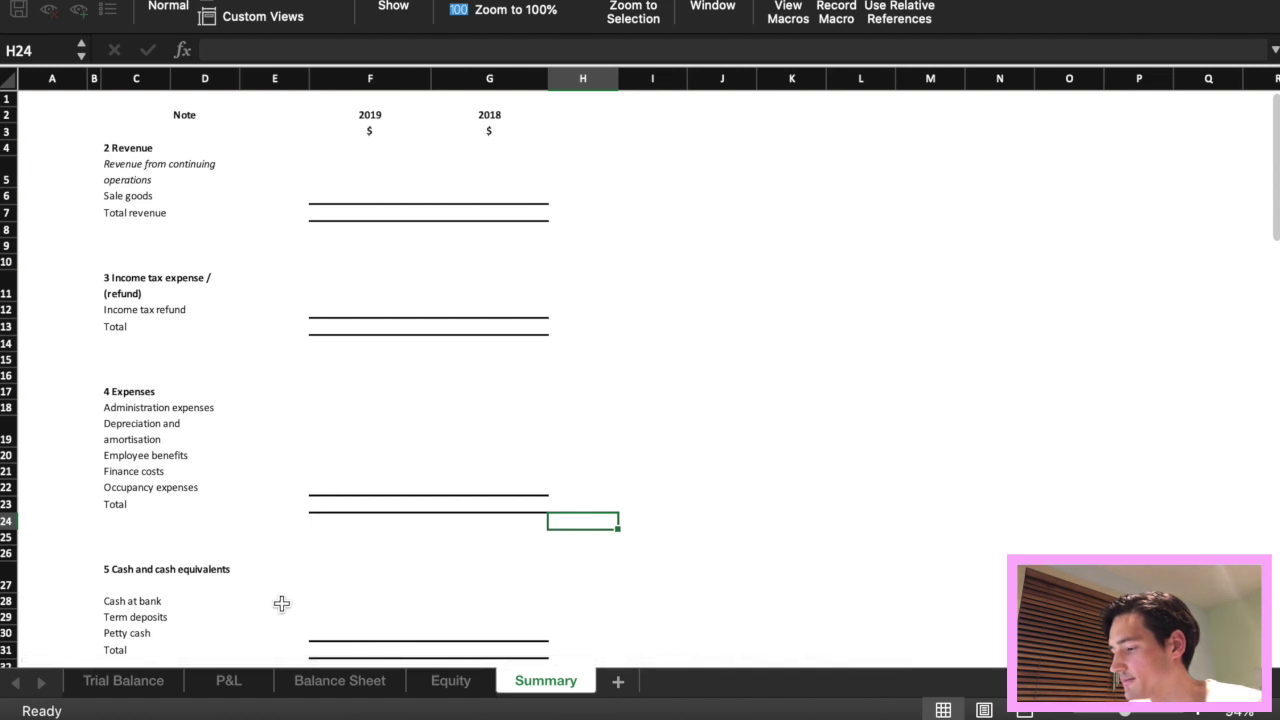
click(232, 682)
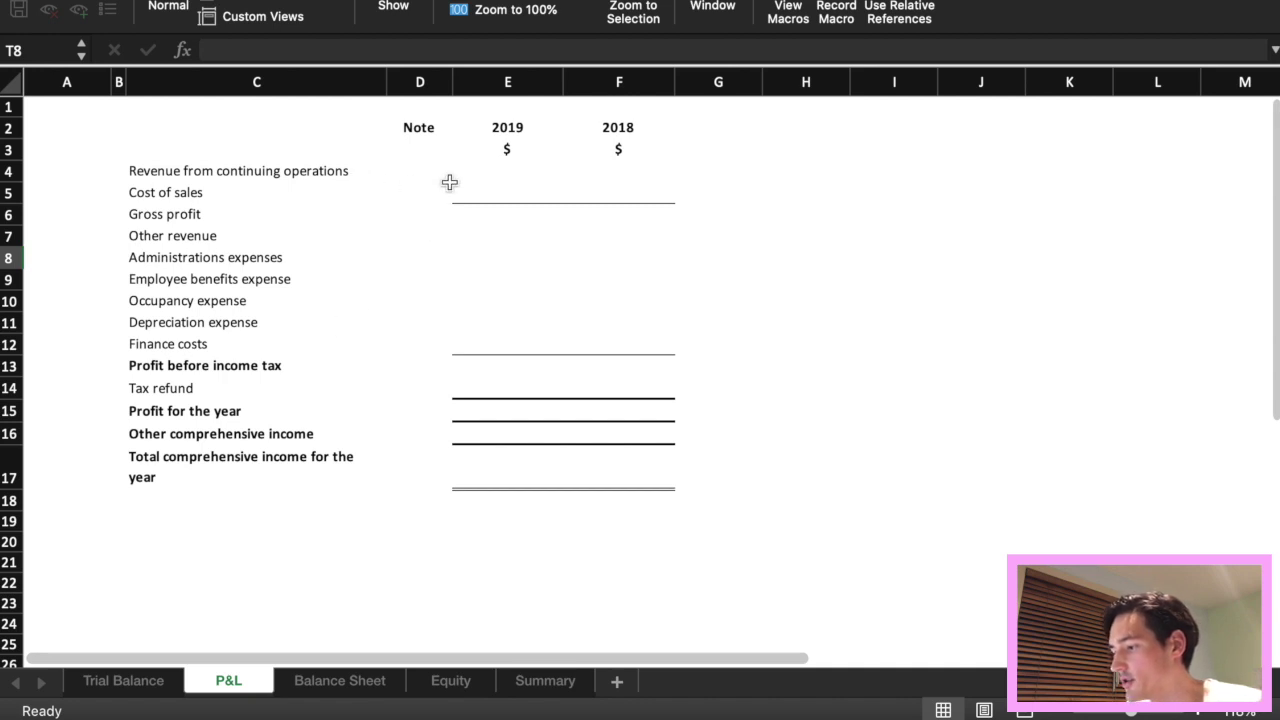
click(490, 175)
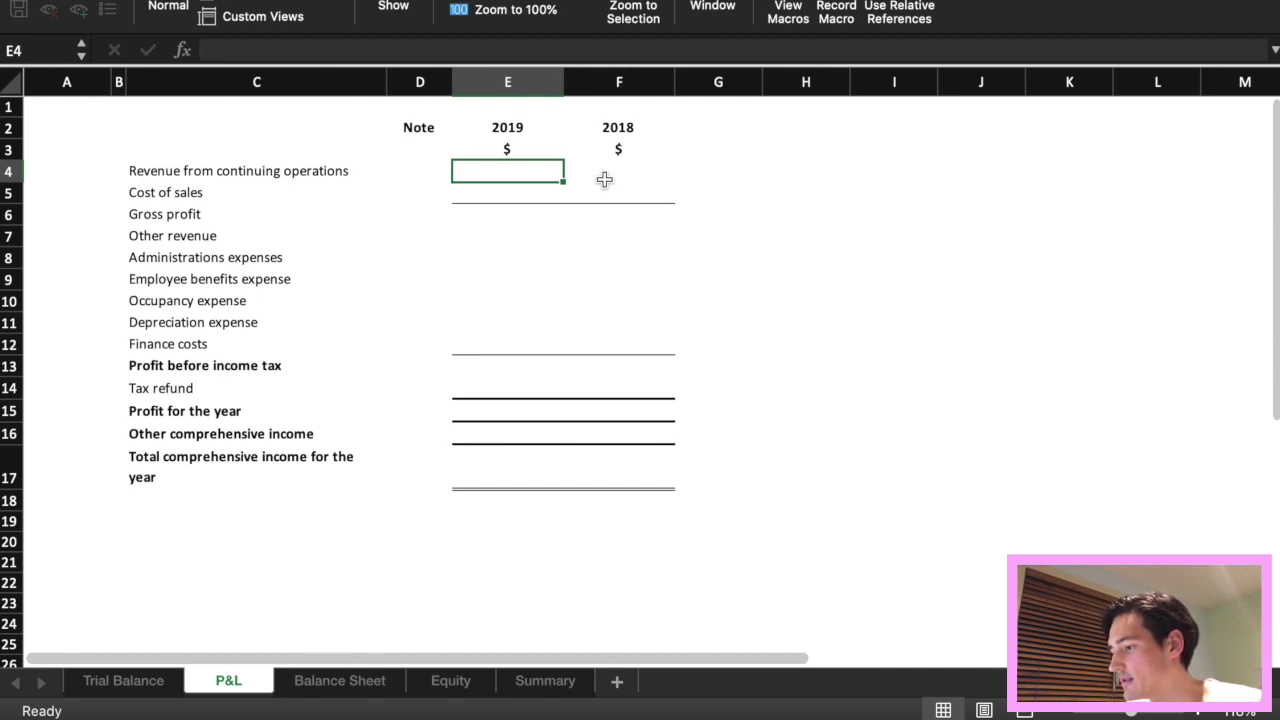
Enter =-SUM('Trial Balance'!H30:H31)-'Trial Balance'!H32 in E4 for 2019 revenue of 212,000,000.
text(=)
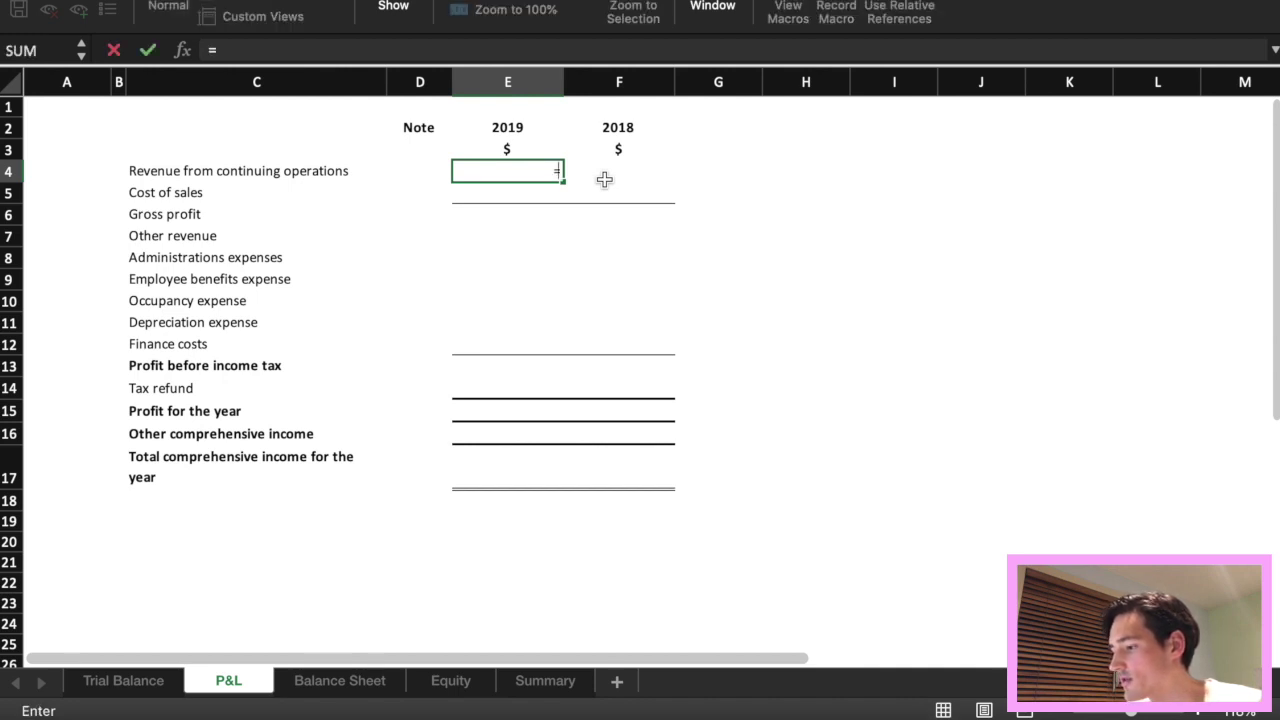
text(-sum()
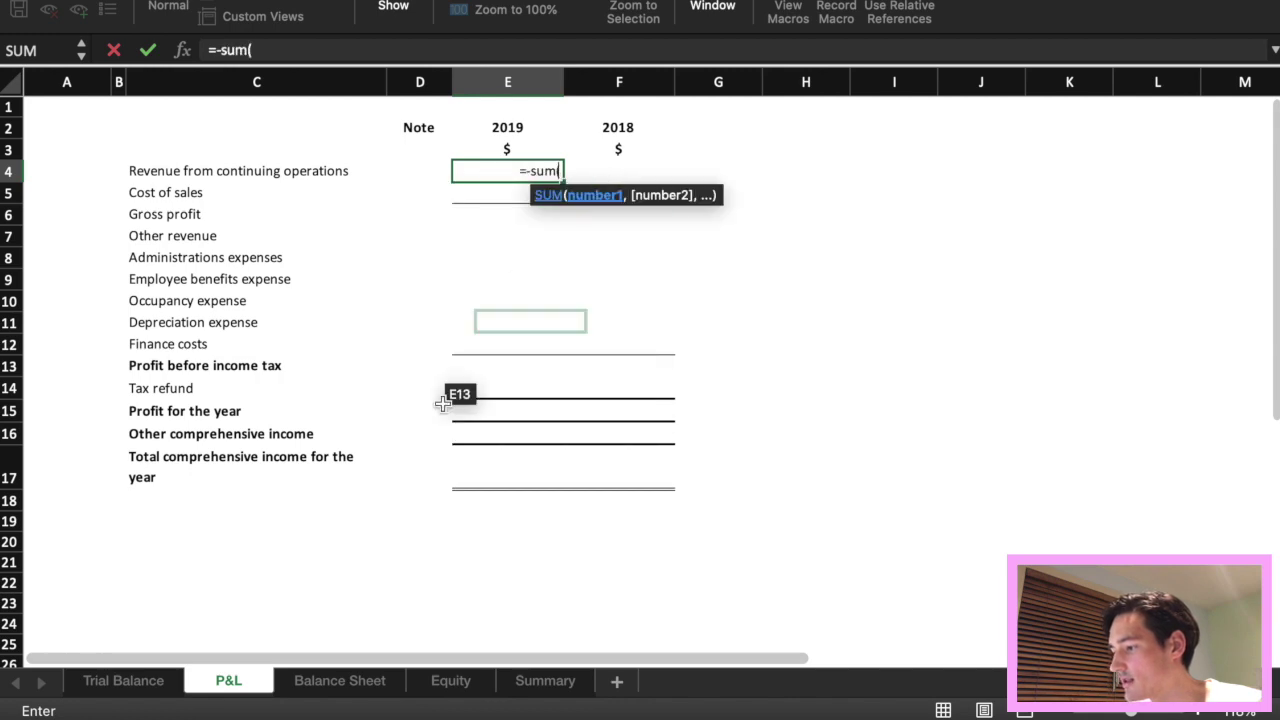
click(121, 682)
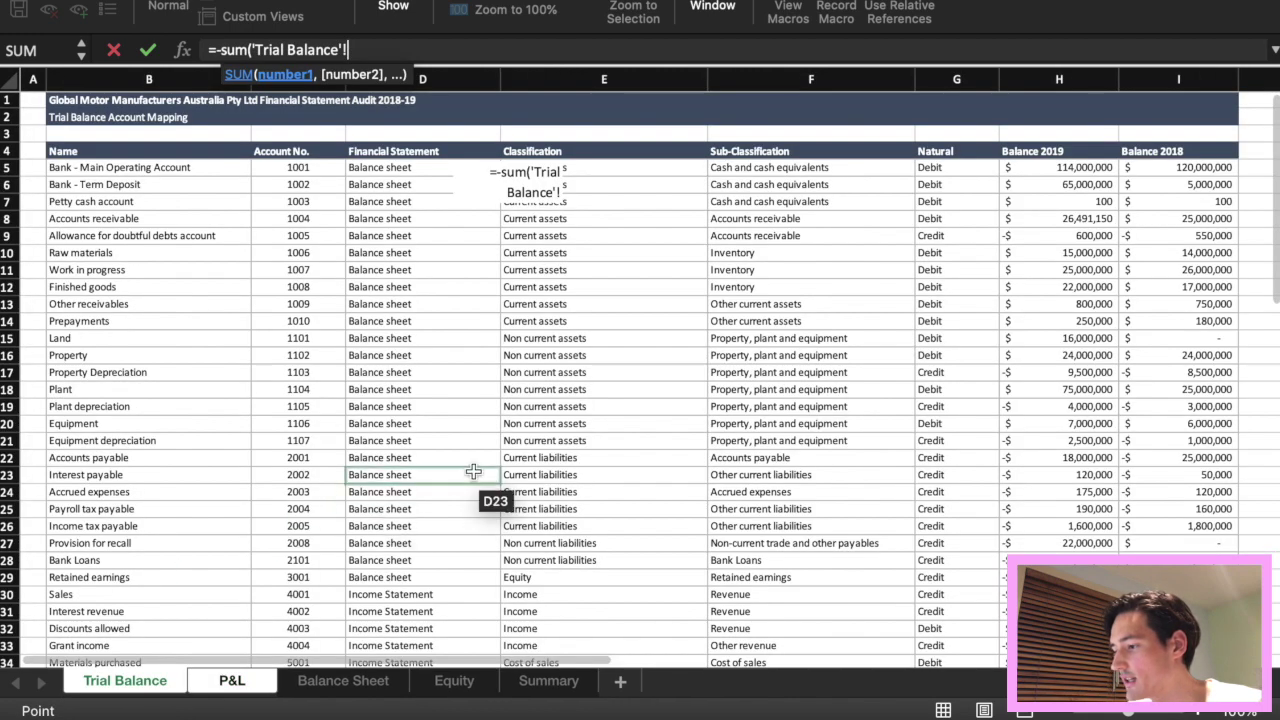
scroll(423, 496, down, 2)
scroll(423, 496, right, 3)
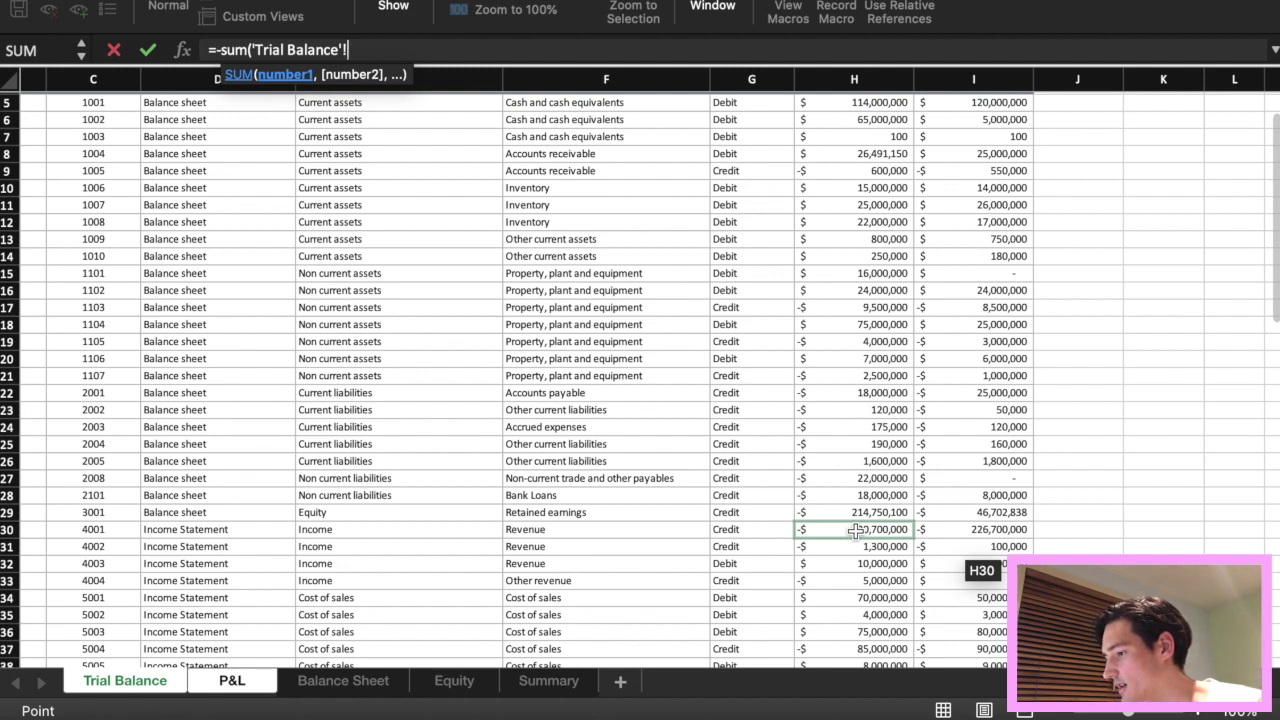
drag(856, 531, 852, 546)
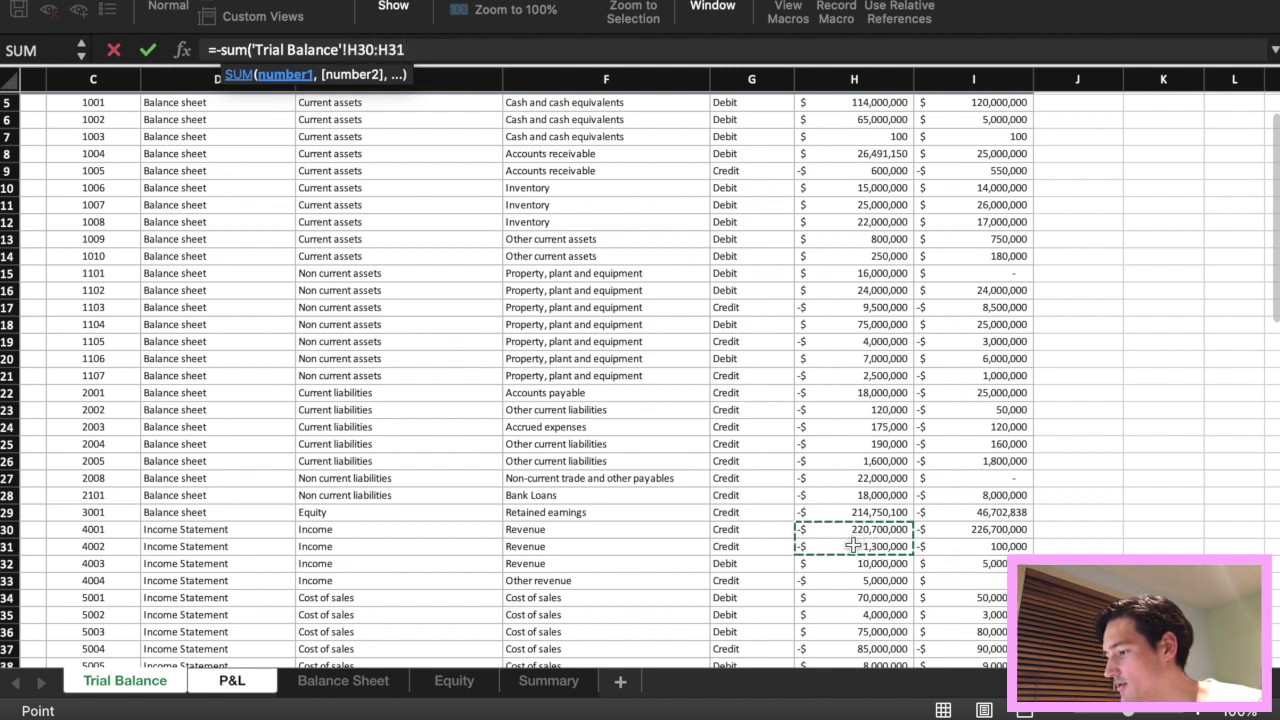
text()-)
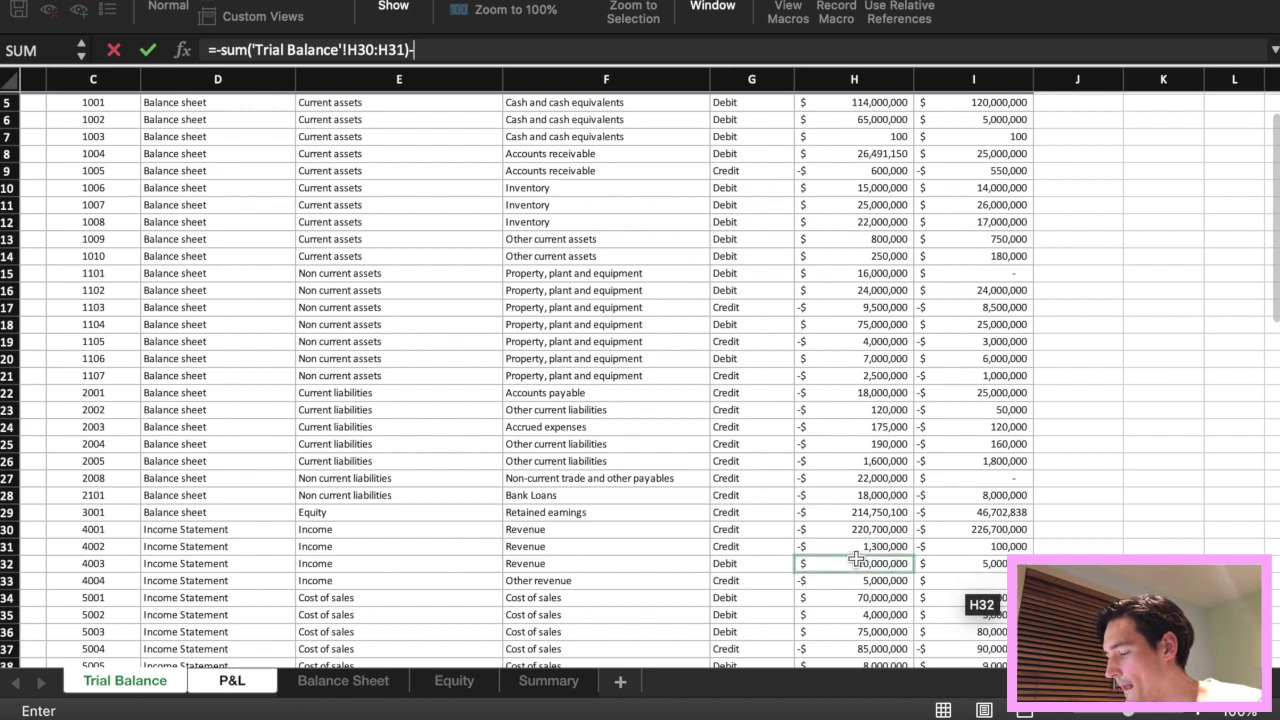
click(856, 558)
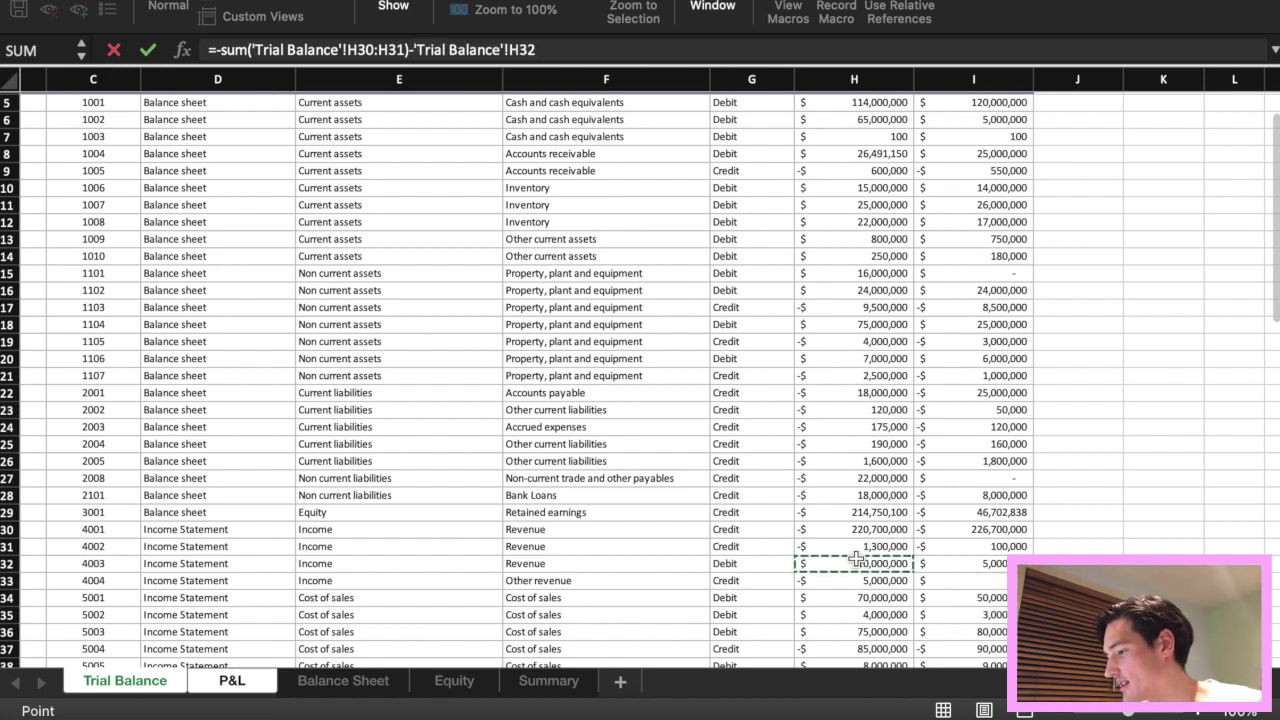
scroll(856, 558, left, 5)
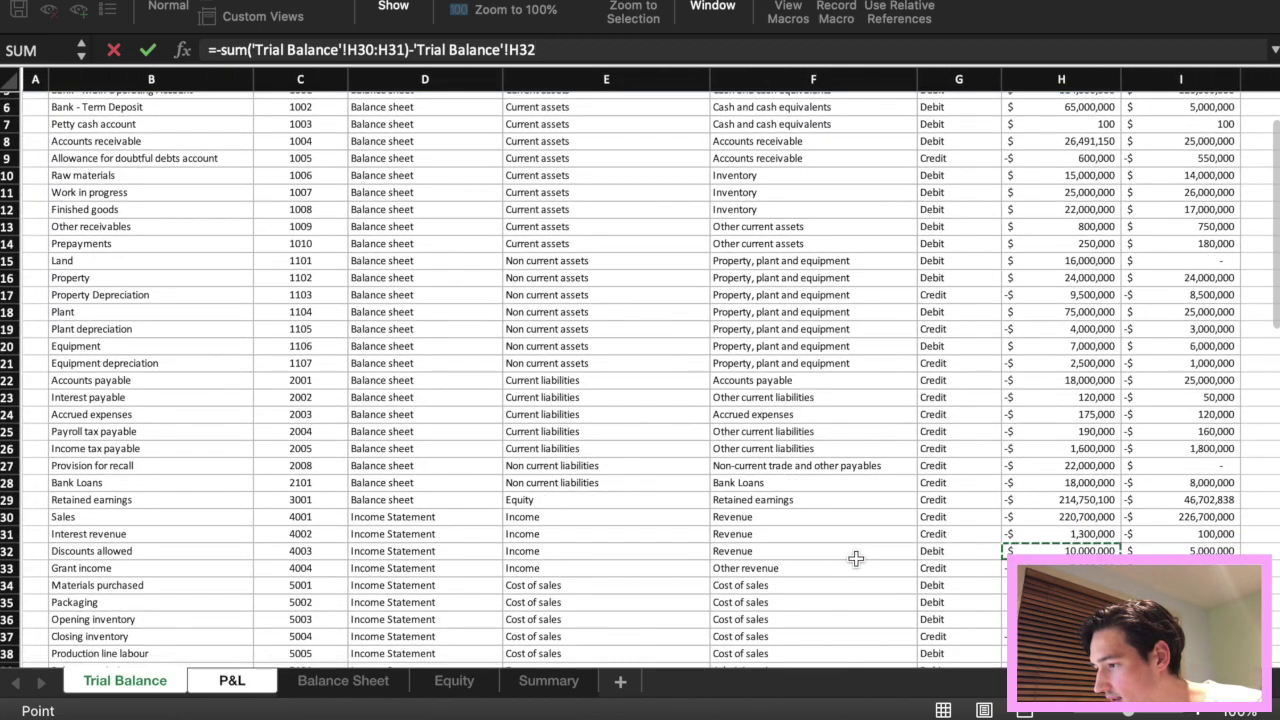
scroll(856, 558, right, 3)
scroll(856, 558, right, 2)
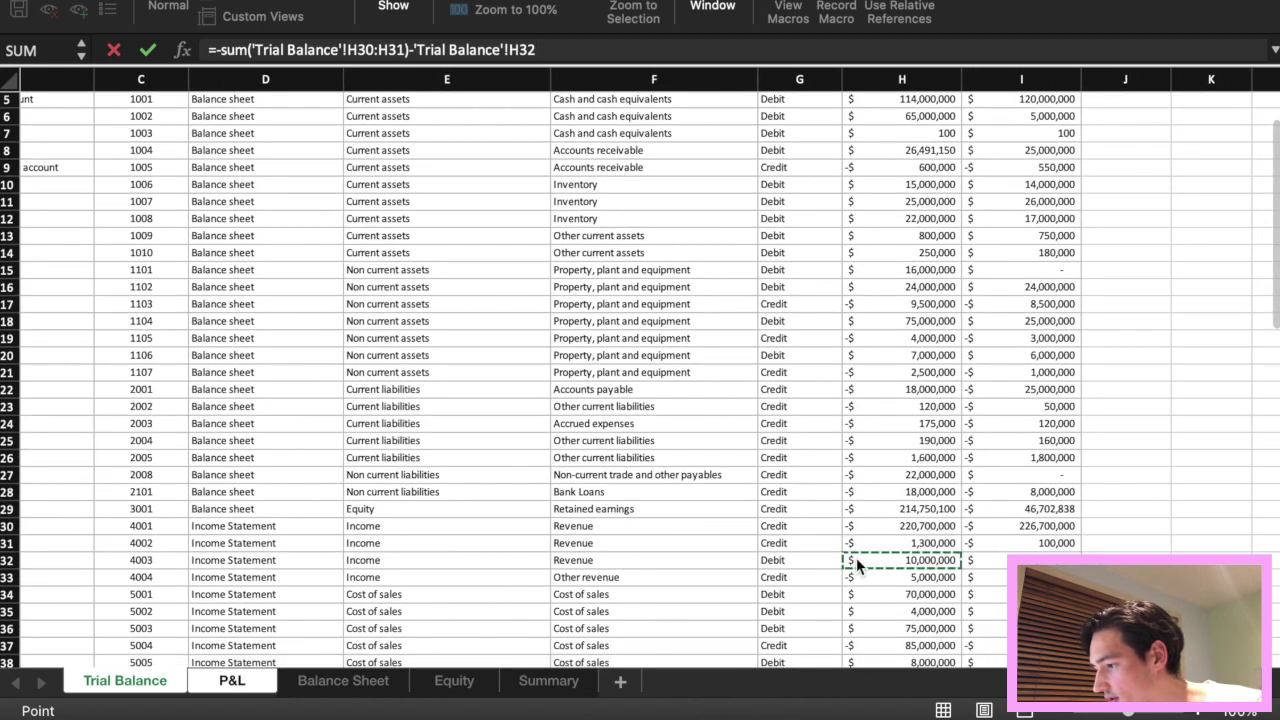
key(Return)
Copy the revenue formula into F4, giving 221,800,000 for 2018.
click(553, 172)
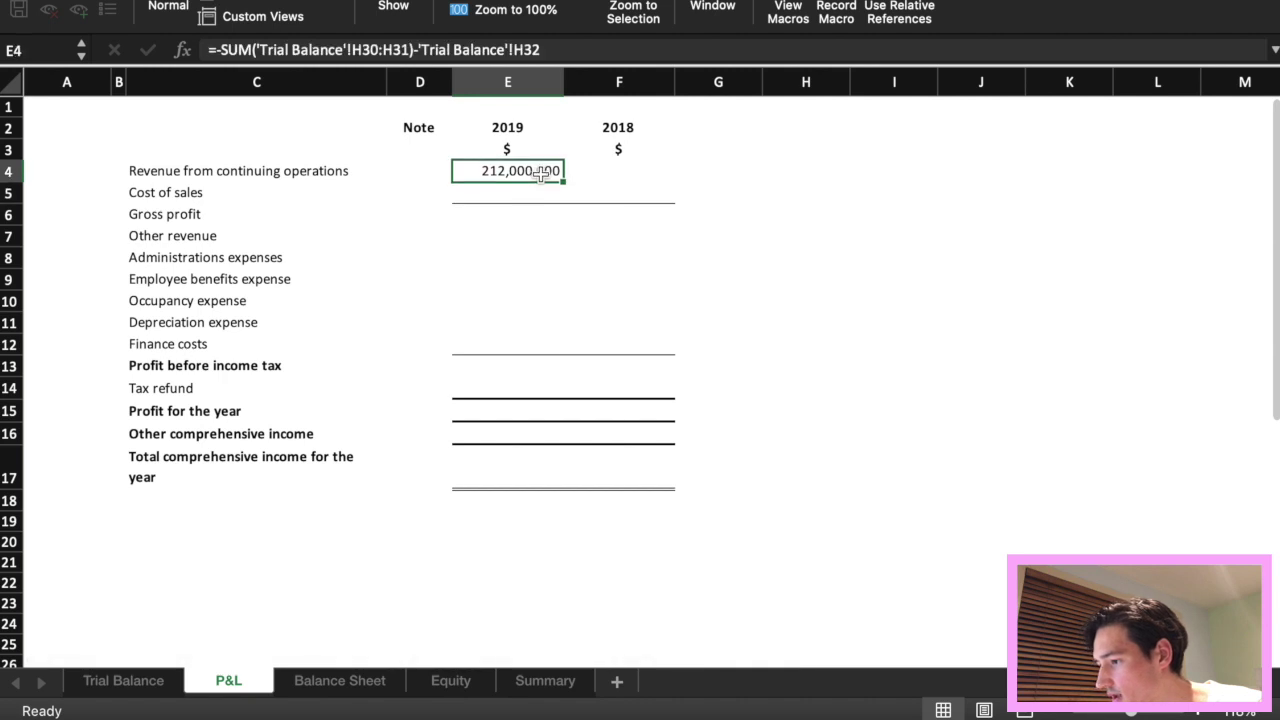
drag(563, 184, 624, 181)
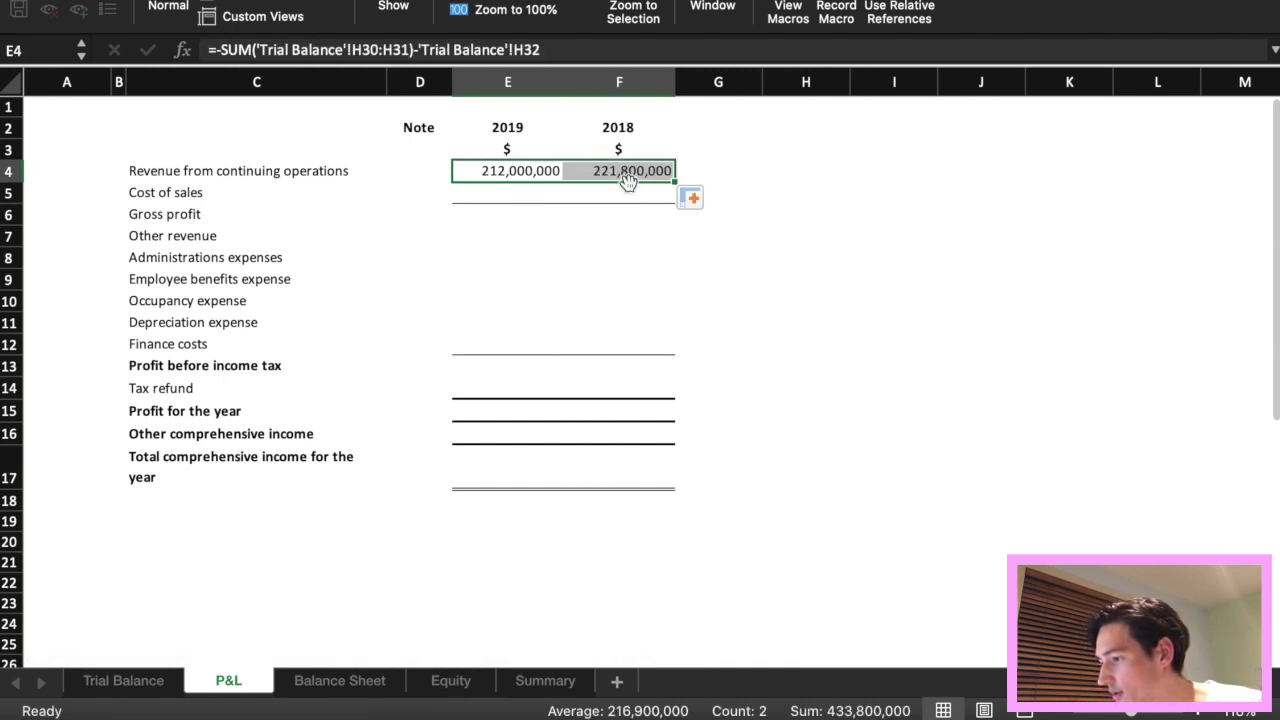
click(776, 253)
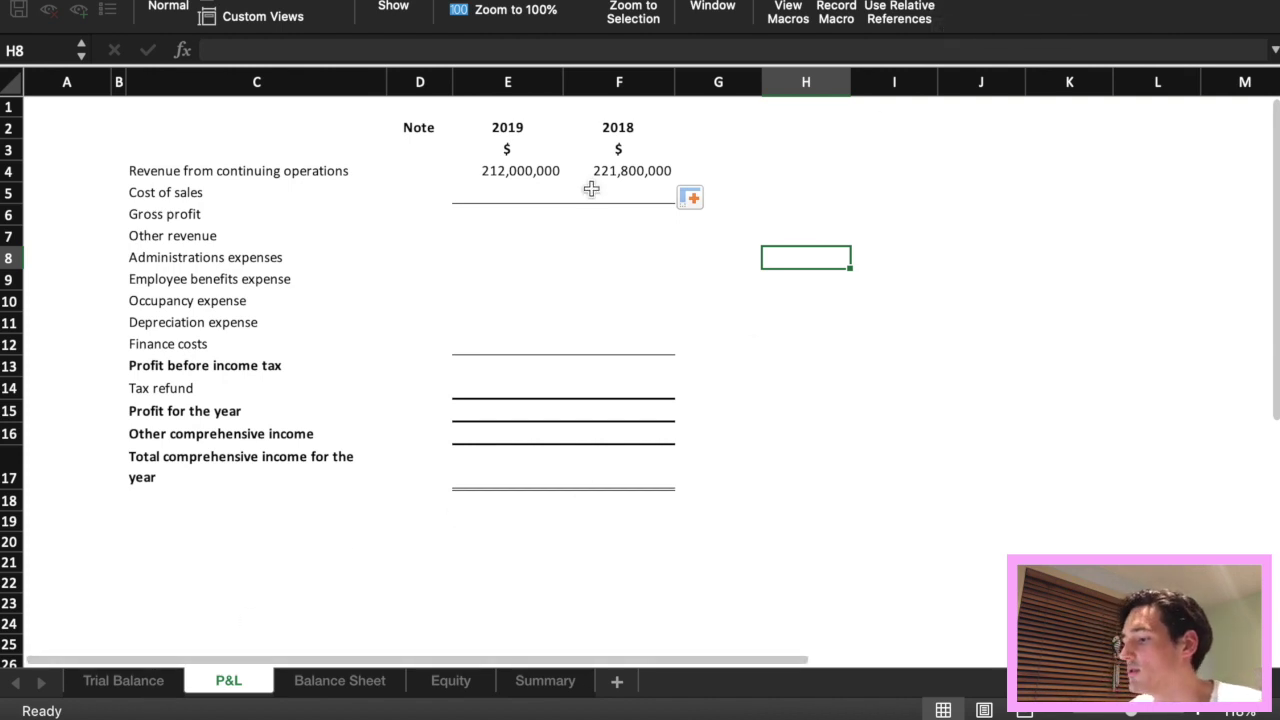
Start the E5 cost of sales formula summing Trial Balance H34:H36.
click(536, 190)
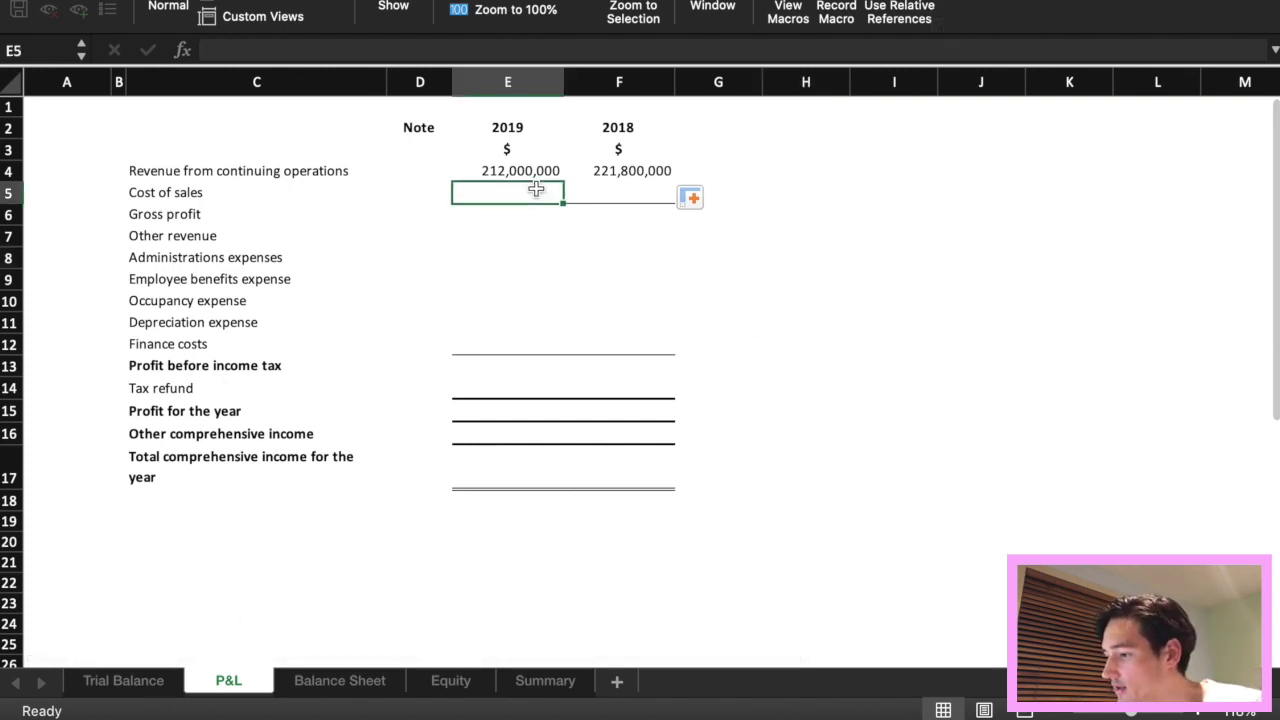
text(=)
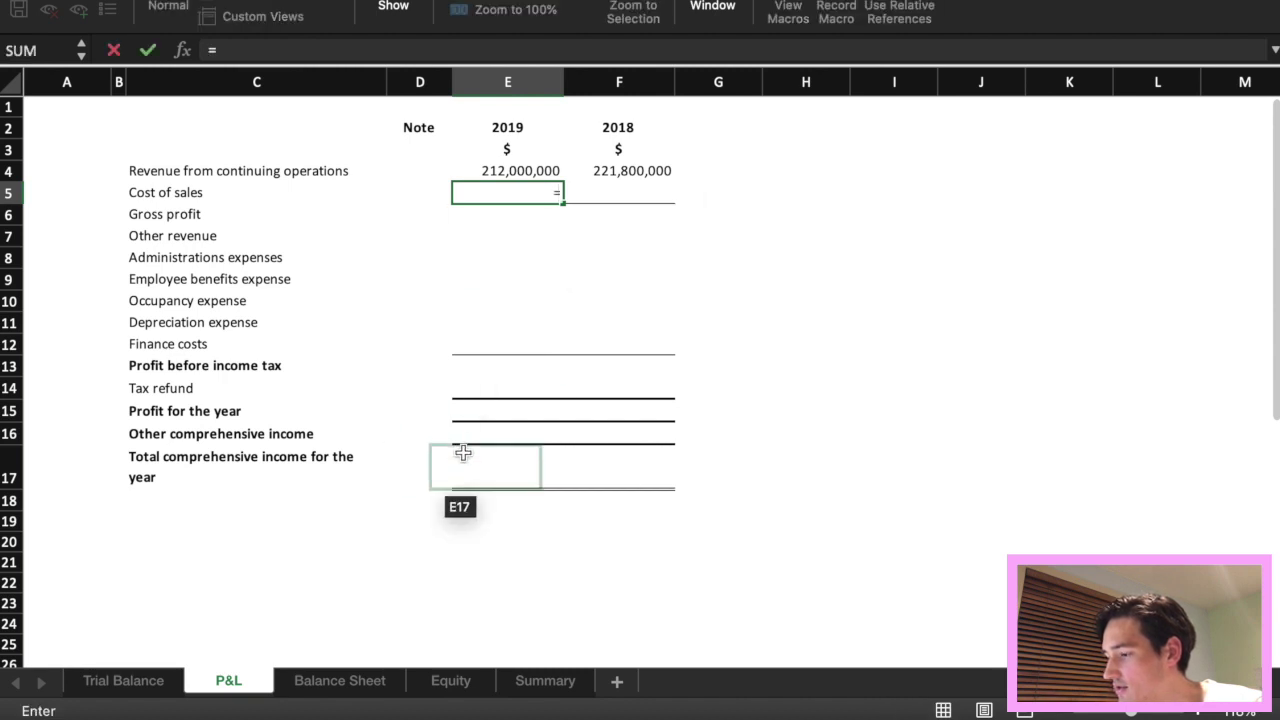
text(sum()
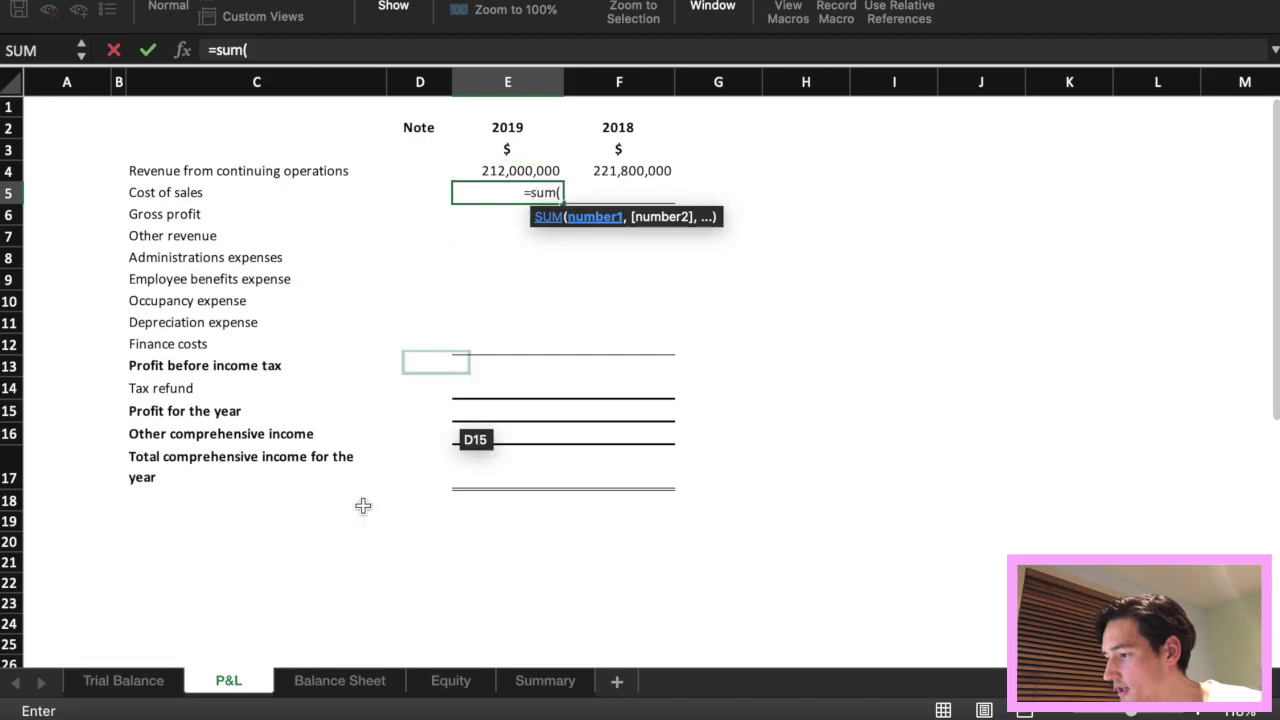
click(143, 684)
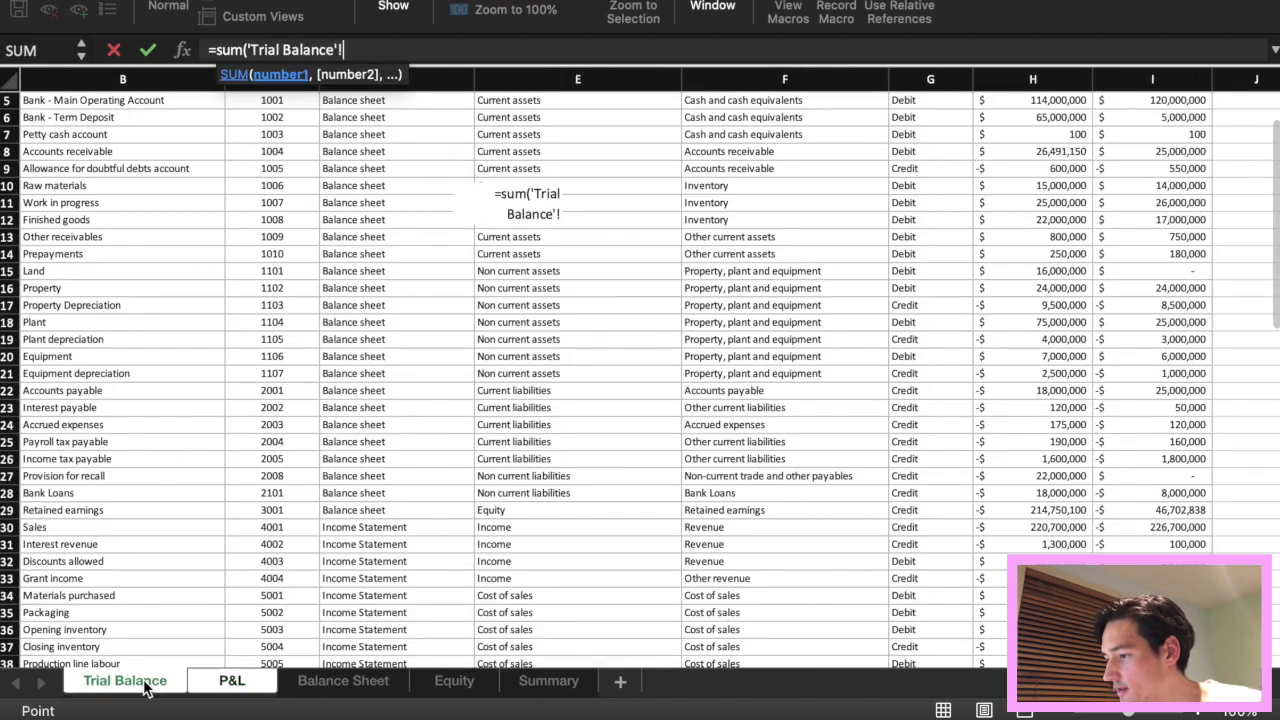
scroll(700, 450, down, 6)
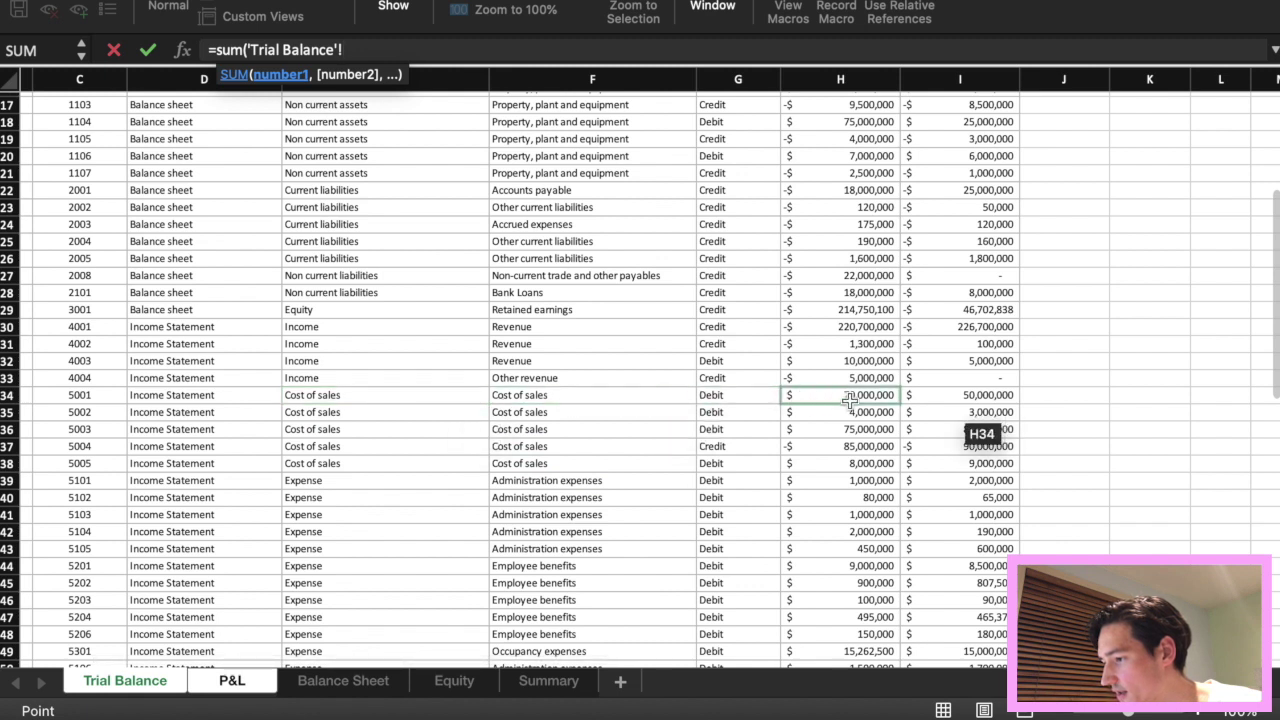
drag(849, 398, 843, 432)
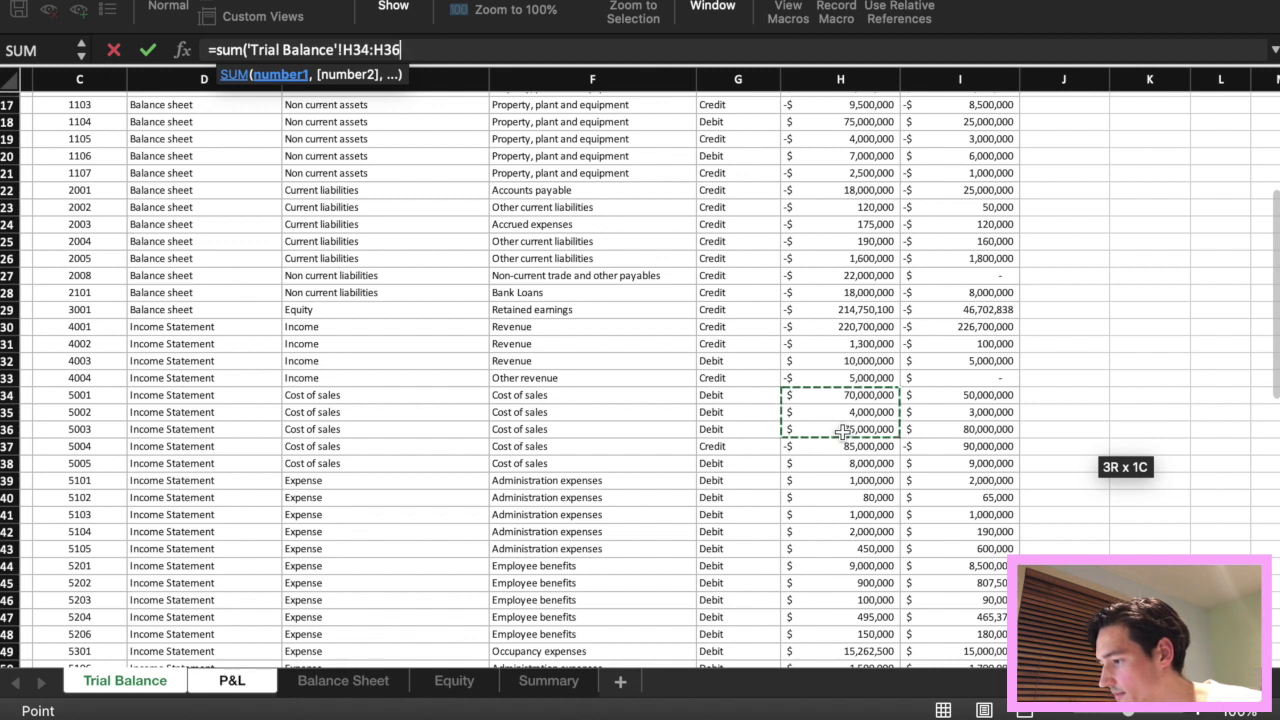
text()-)
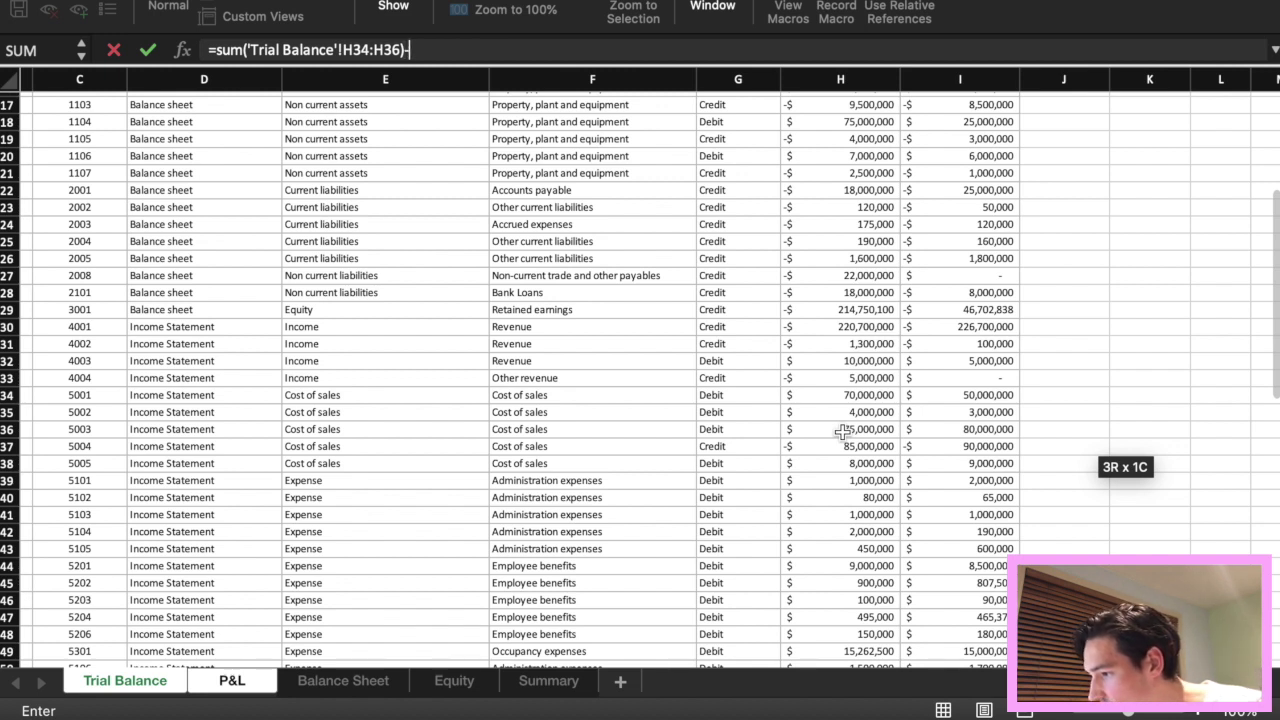
drag(842, 431, 823, 450)
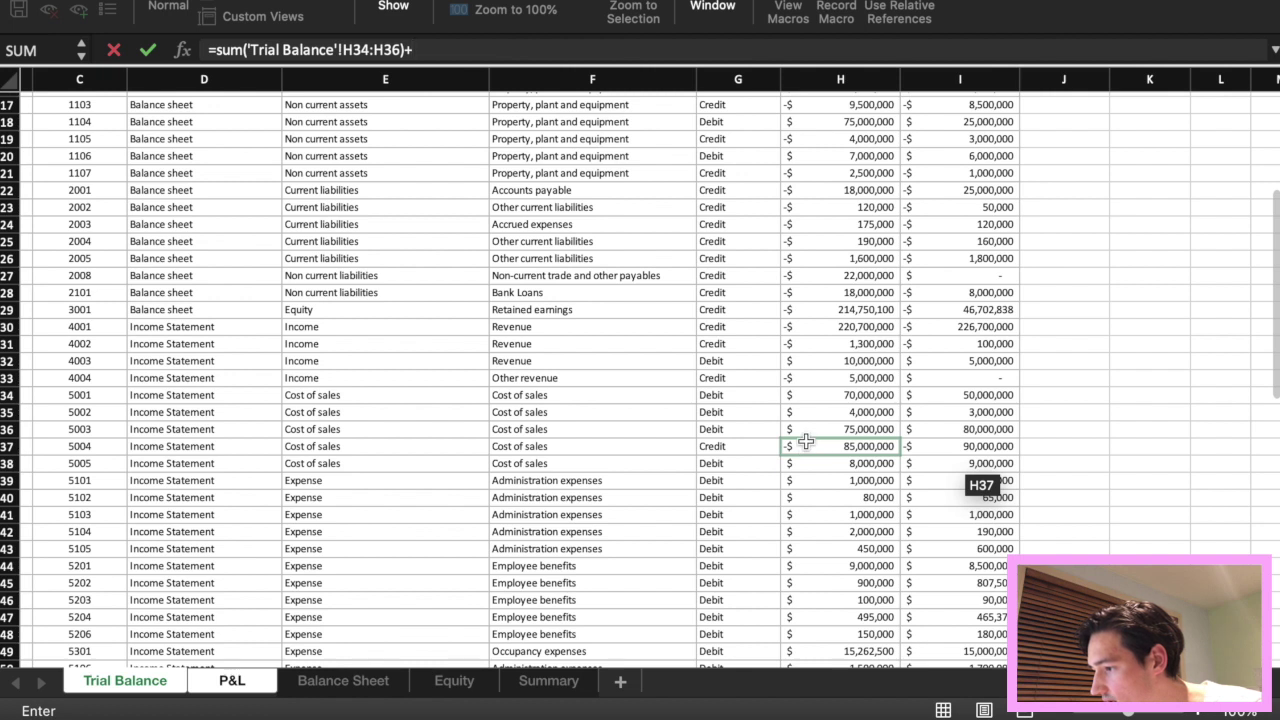
Negate the sum and subtract Trial Balance H37 and H38, giving (72,000,000) for 2019.
click(216, 50)
text(-)
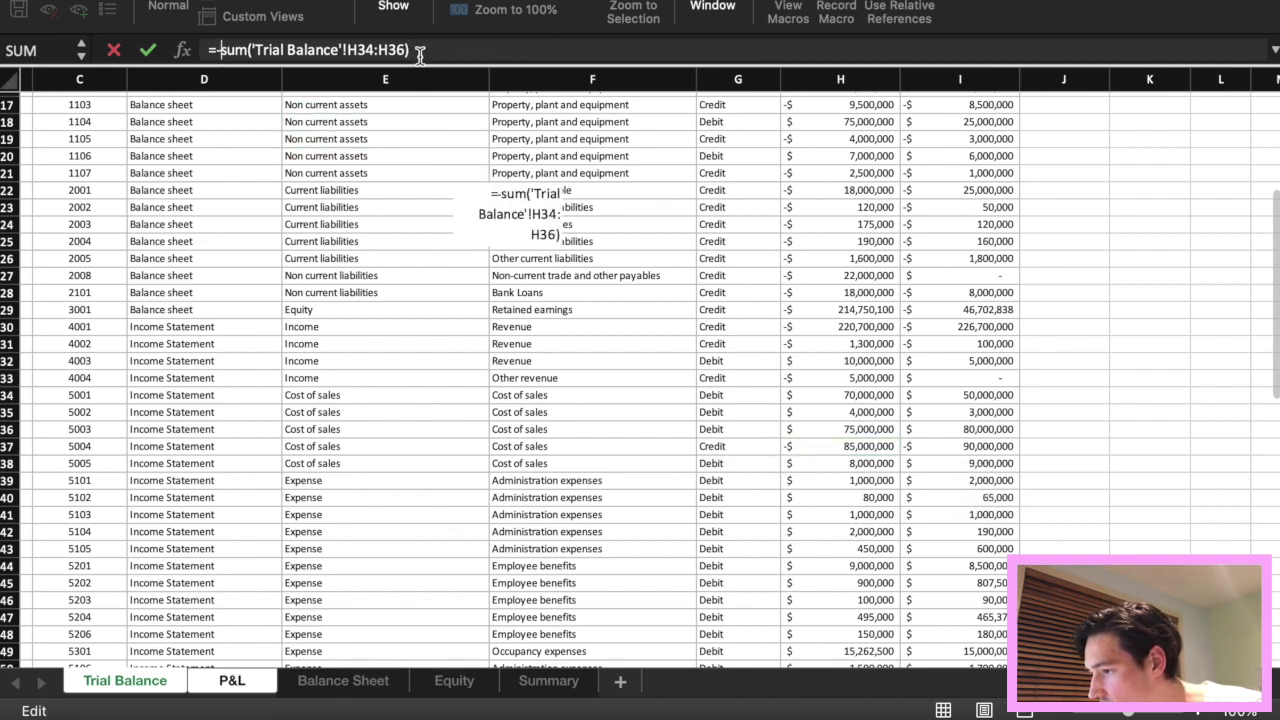
click(428, 50)
text(-)
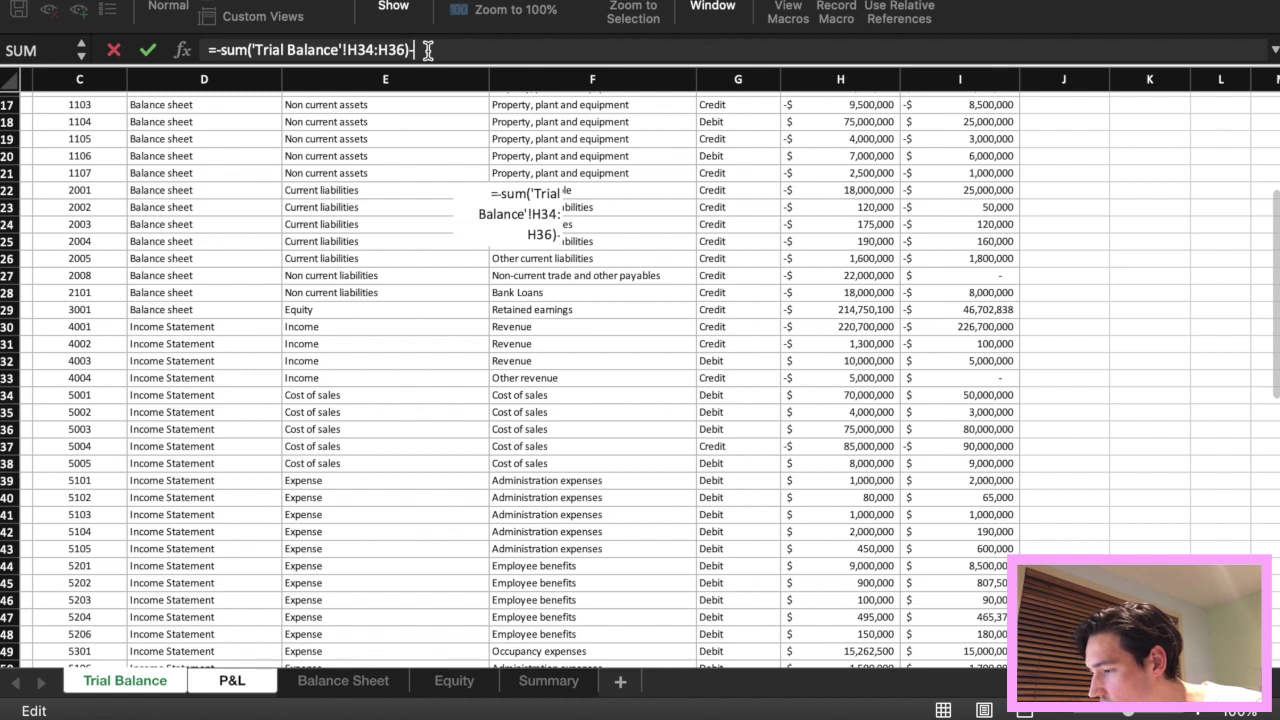
click(852, 450)
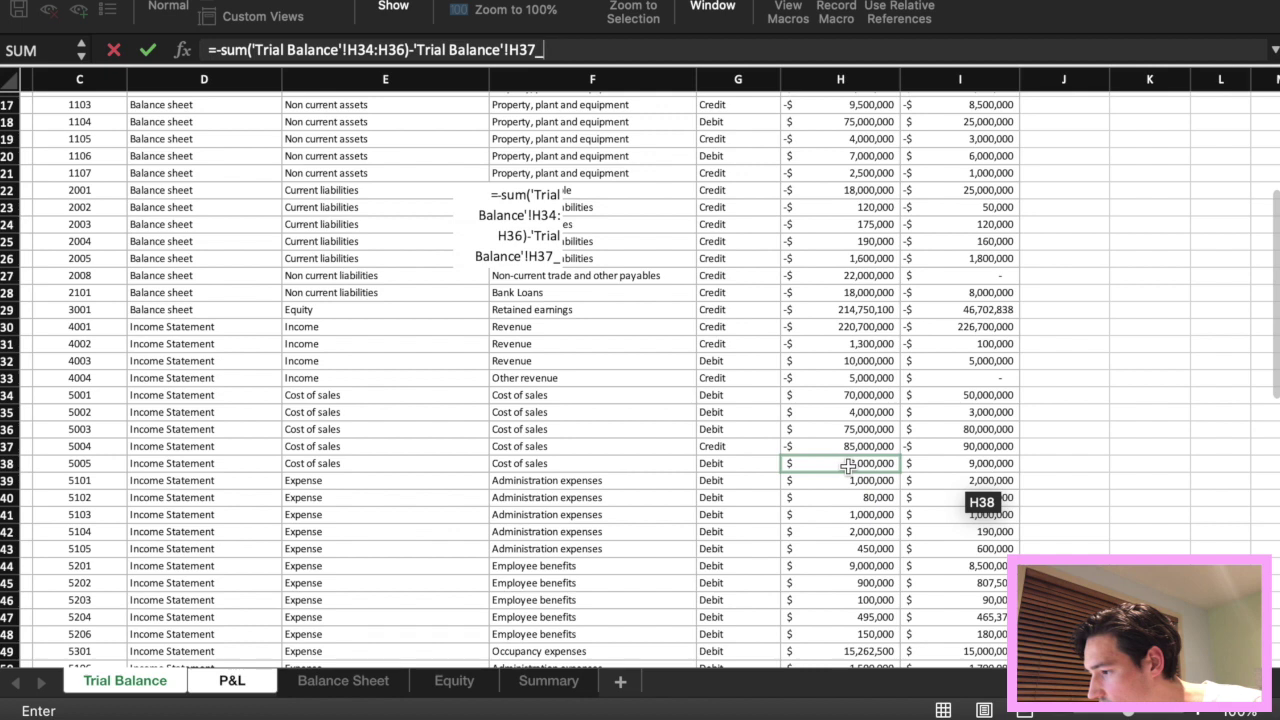
text(-)
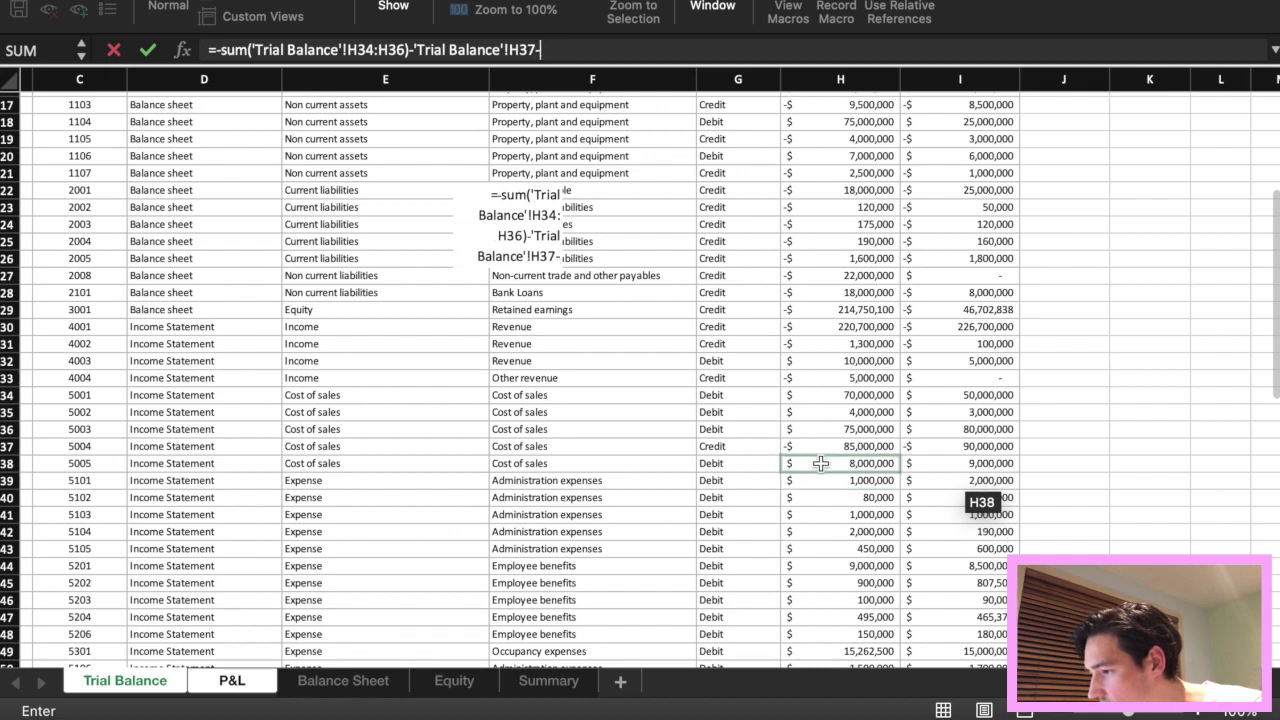
click(820, 463)
key(Return)
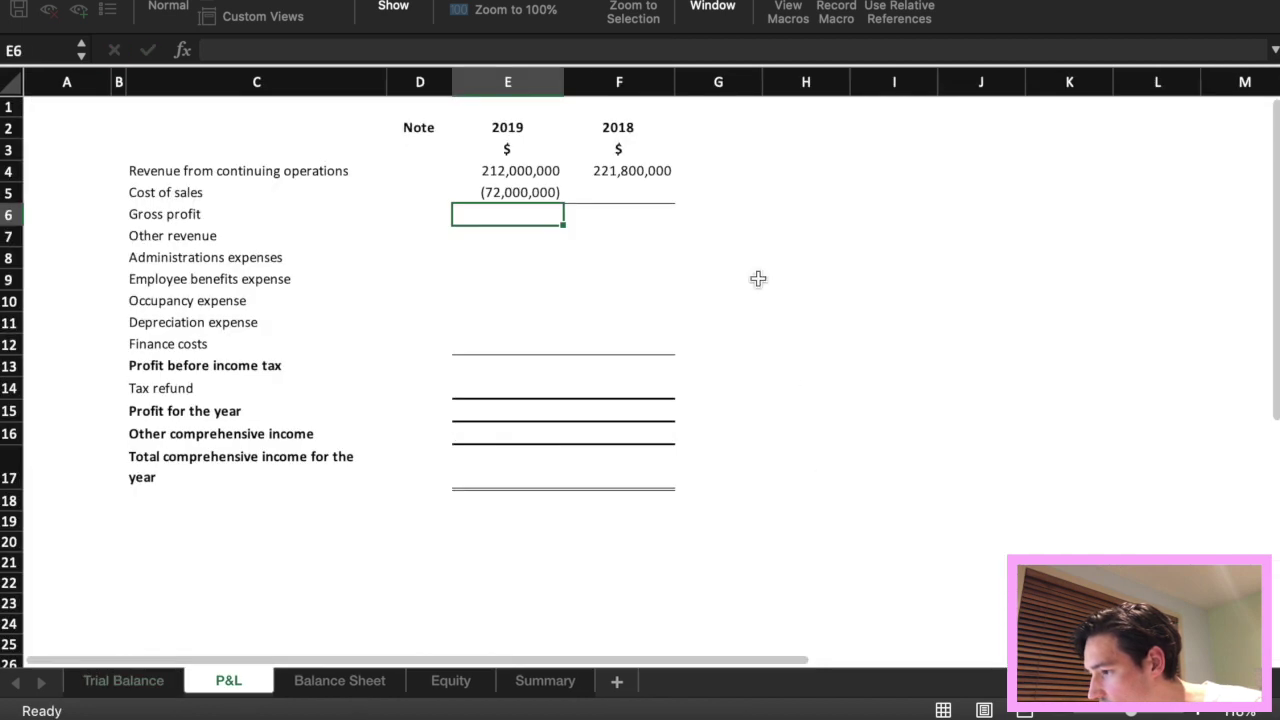
Fill the cost of sales formula into F5, showing (52,000,000) for 2018.
key(Up)
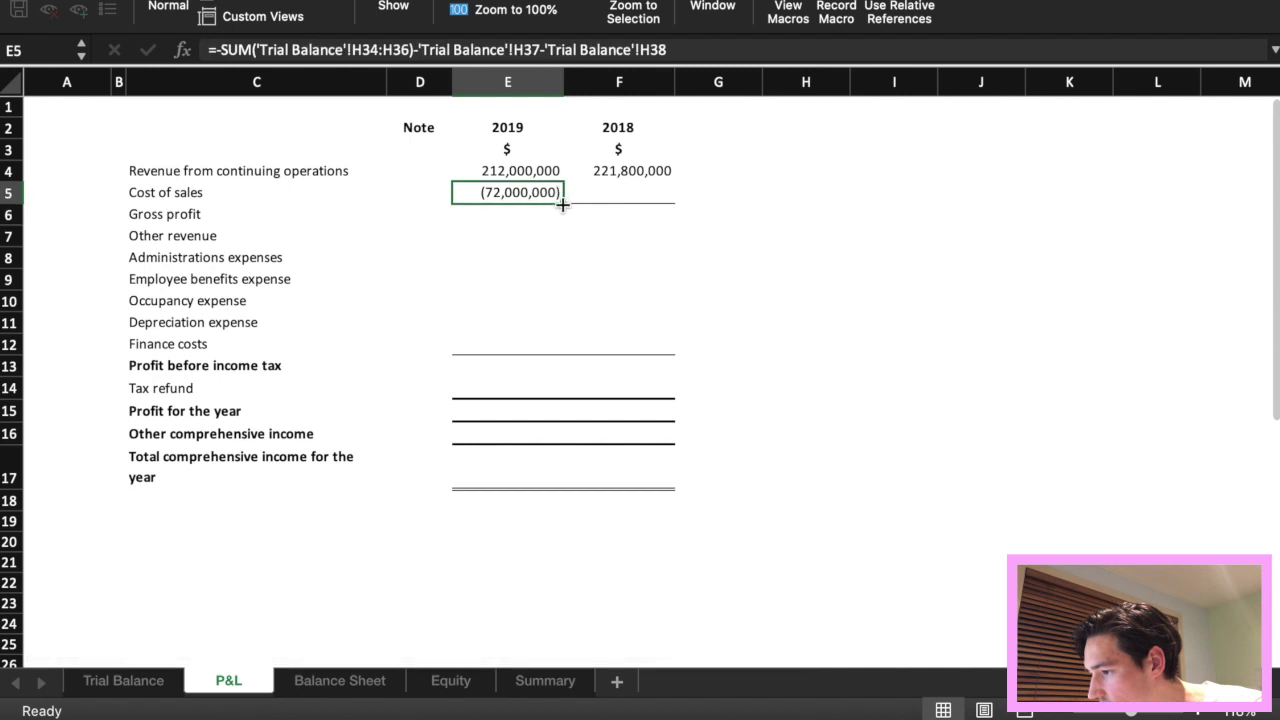
drag(563, 203, 636, 204)
click(709, 190)
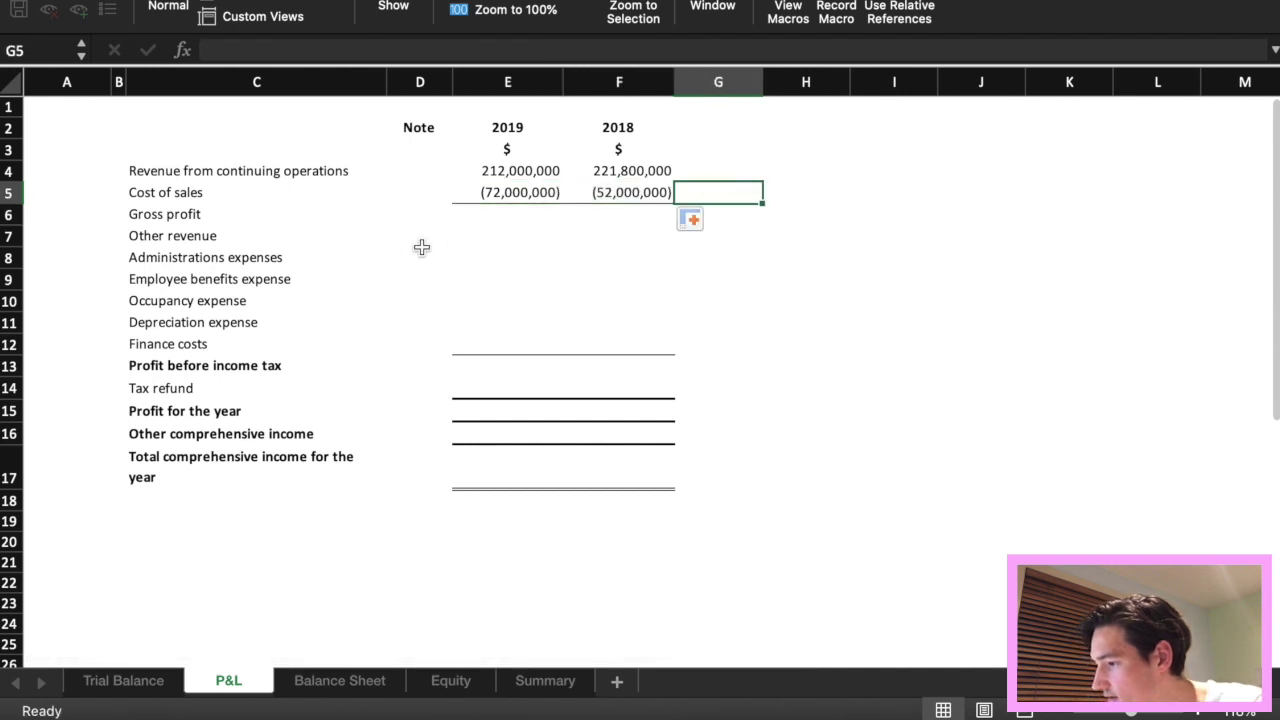
Enter gross profit =E4-E5 in E6 and fill it into F6.
click(487, 216)
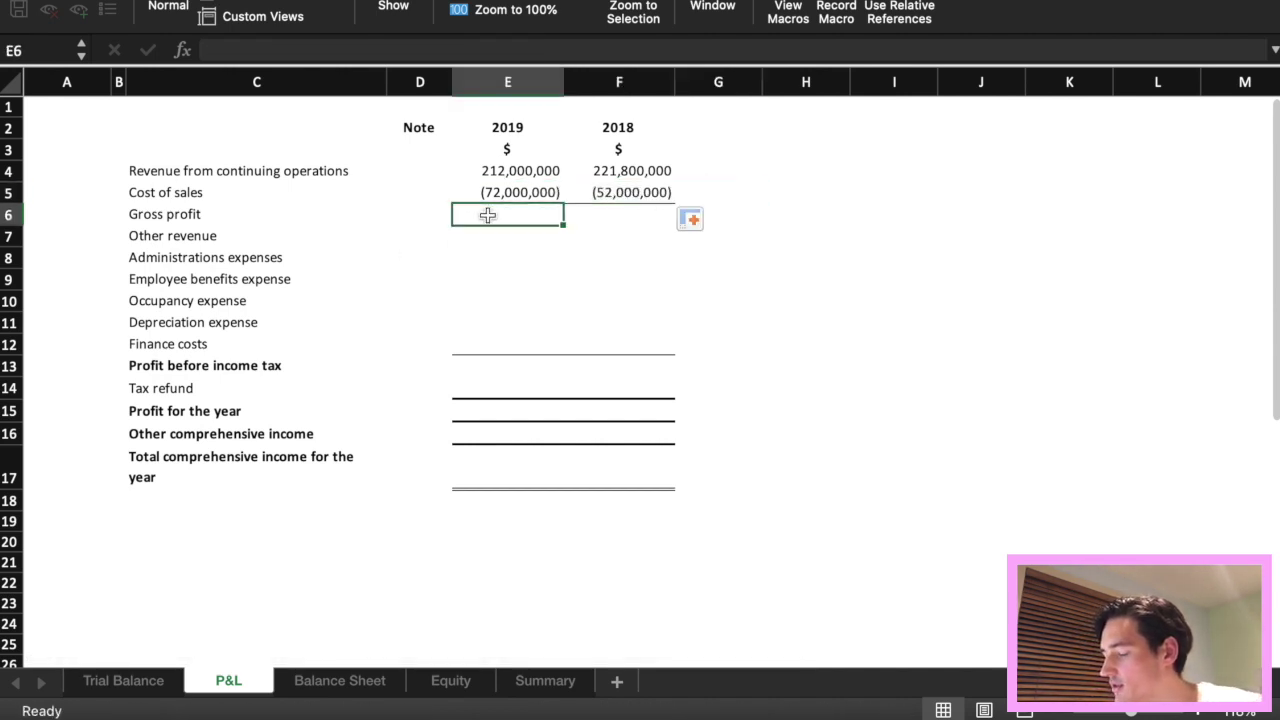
text(=)
click(510, 172)
text(-)
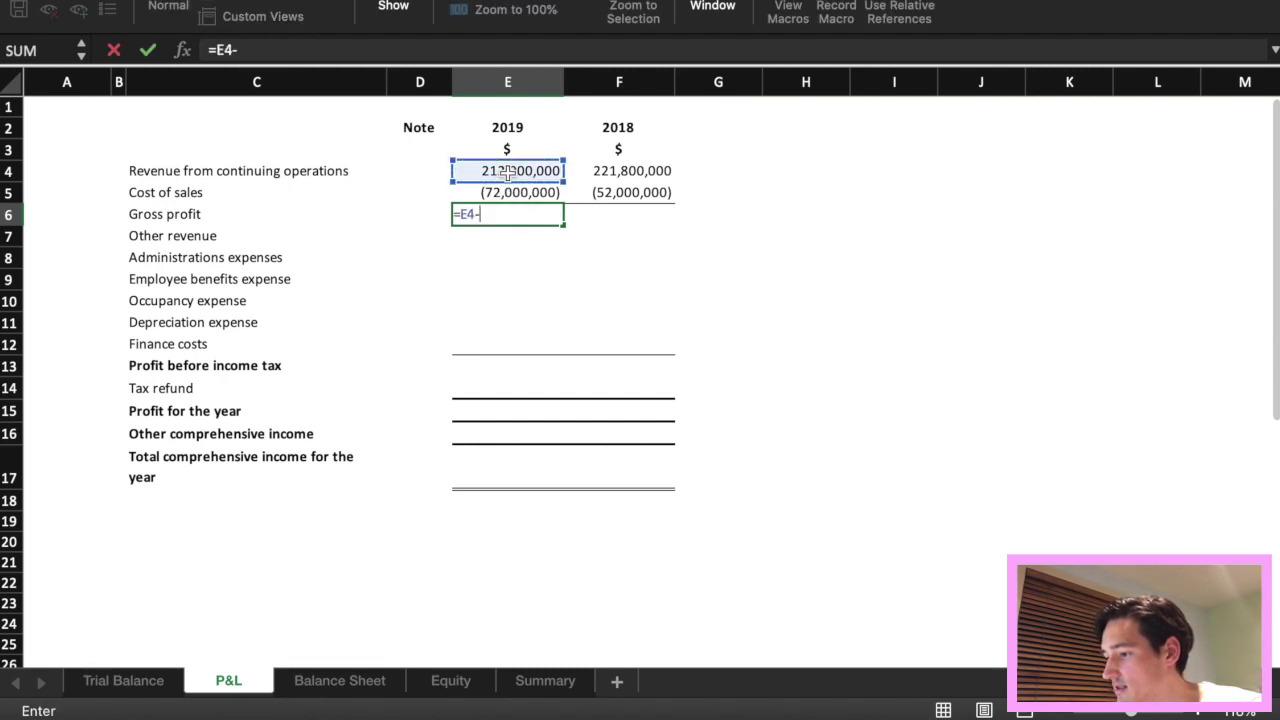
click(508, 195)
key(Return)
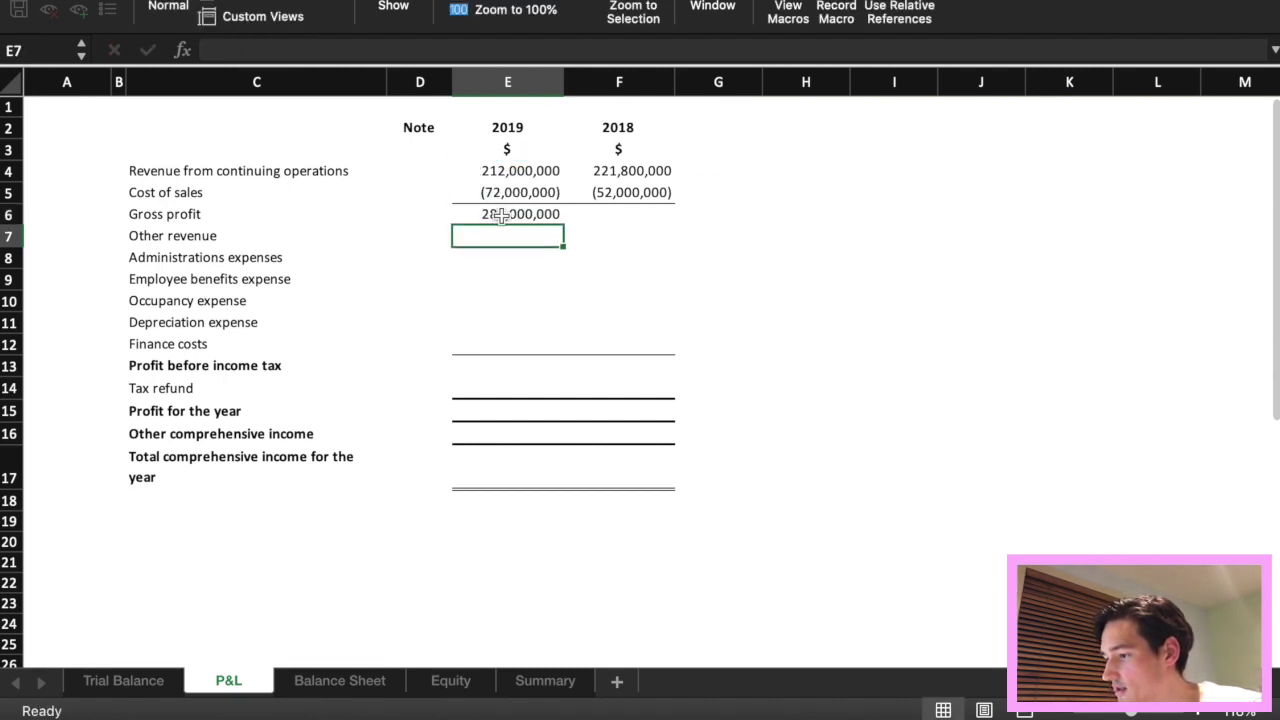
click(512, 214)
drag(563, 224, 632, 224)
Enter other revenue =-'Trial Balance'!H33 in E7 and fill to F7: 5,000,000 and nil.
click(534, 240)
text(=)
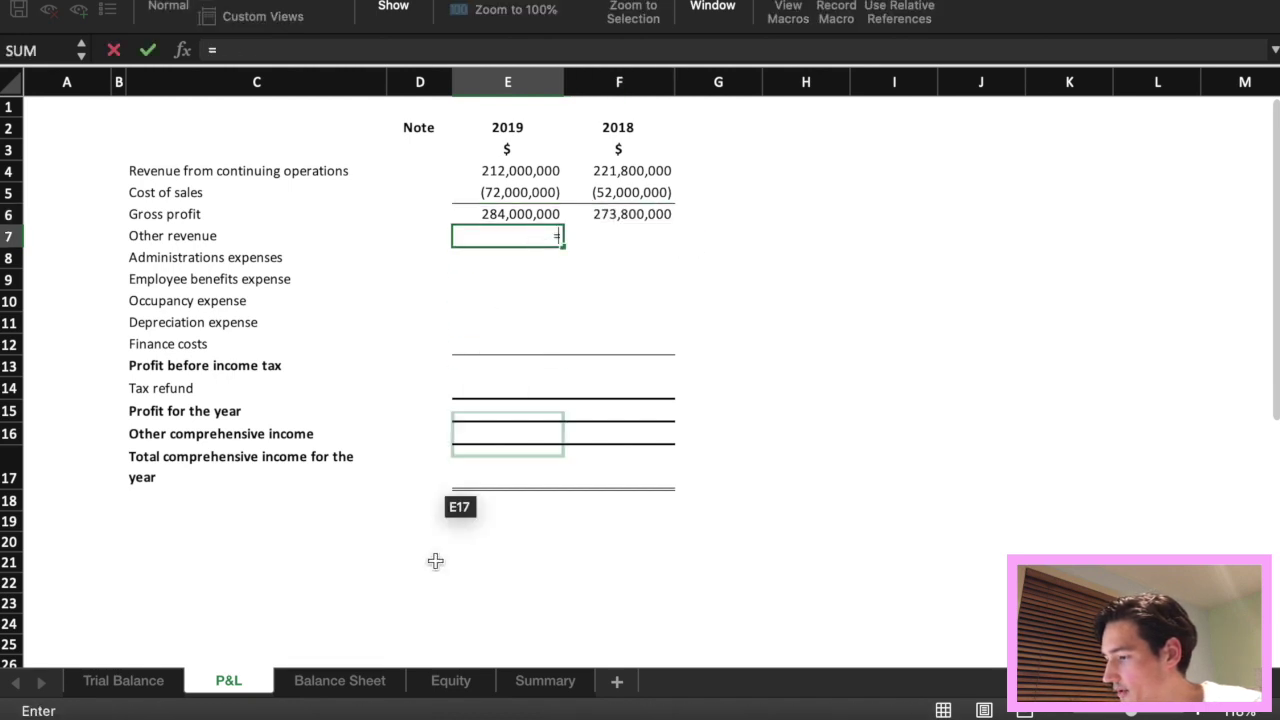
click(124, 681)
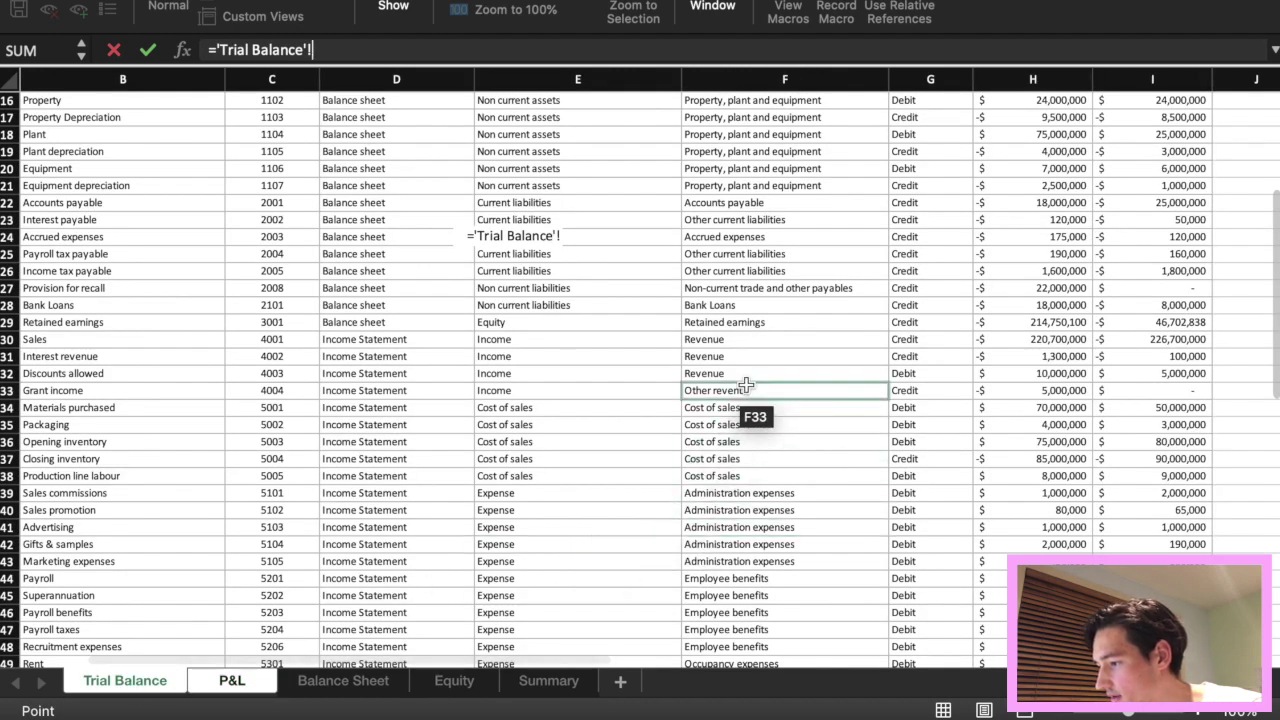
text(-)
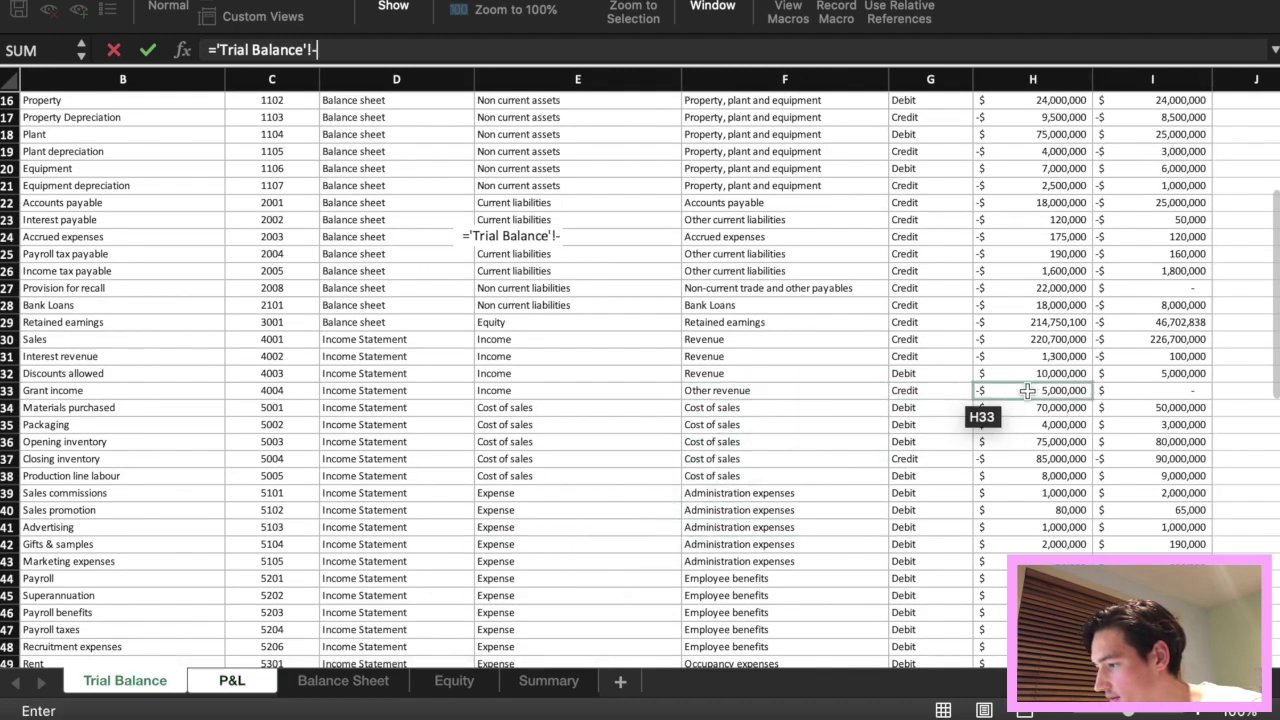
click(1027, 391)
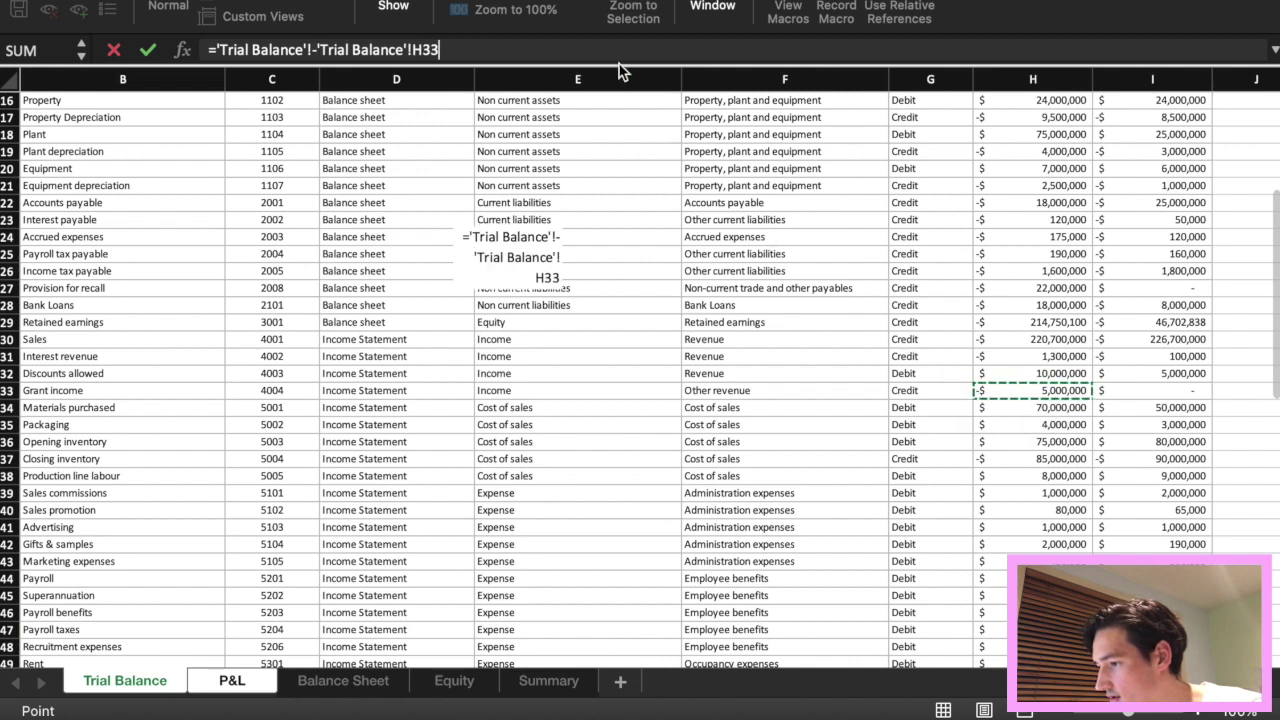
drag(312, 50, 216, 52)
key(BackSpace)
key(Return)
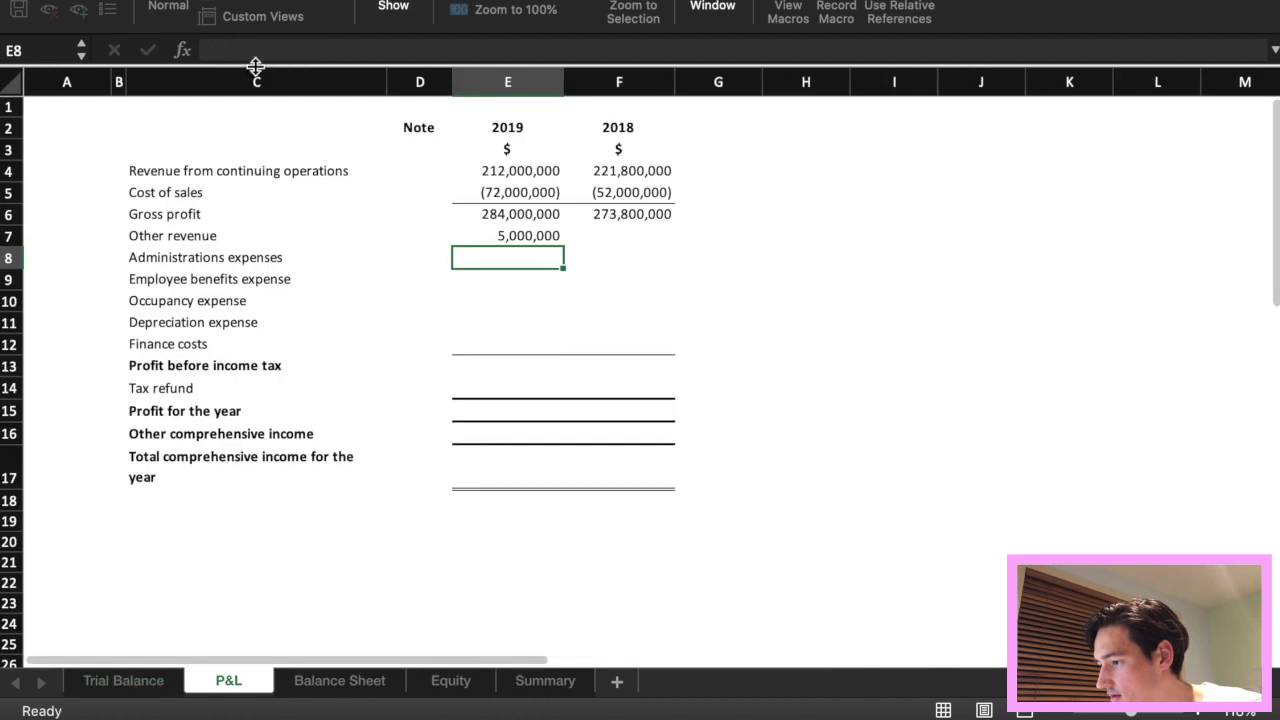
click(535, 236)
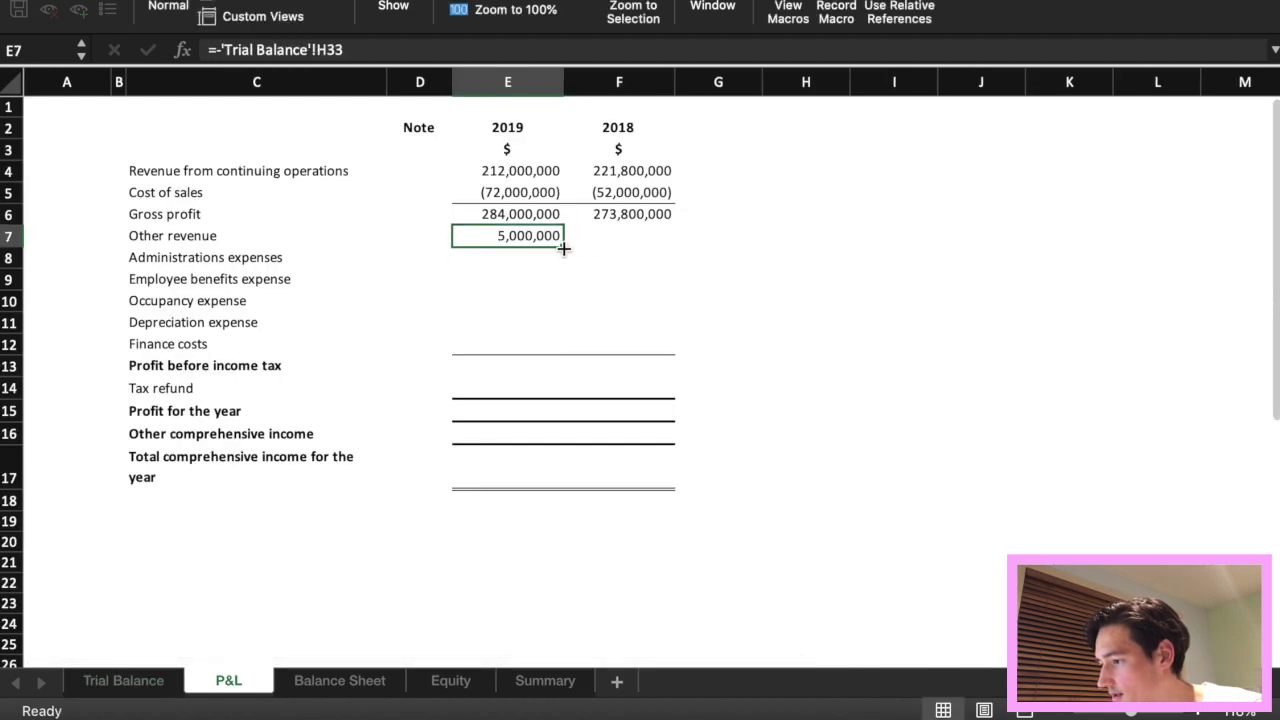
drag(563, 249, 646, 246)
click(521, 260)
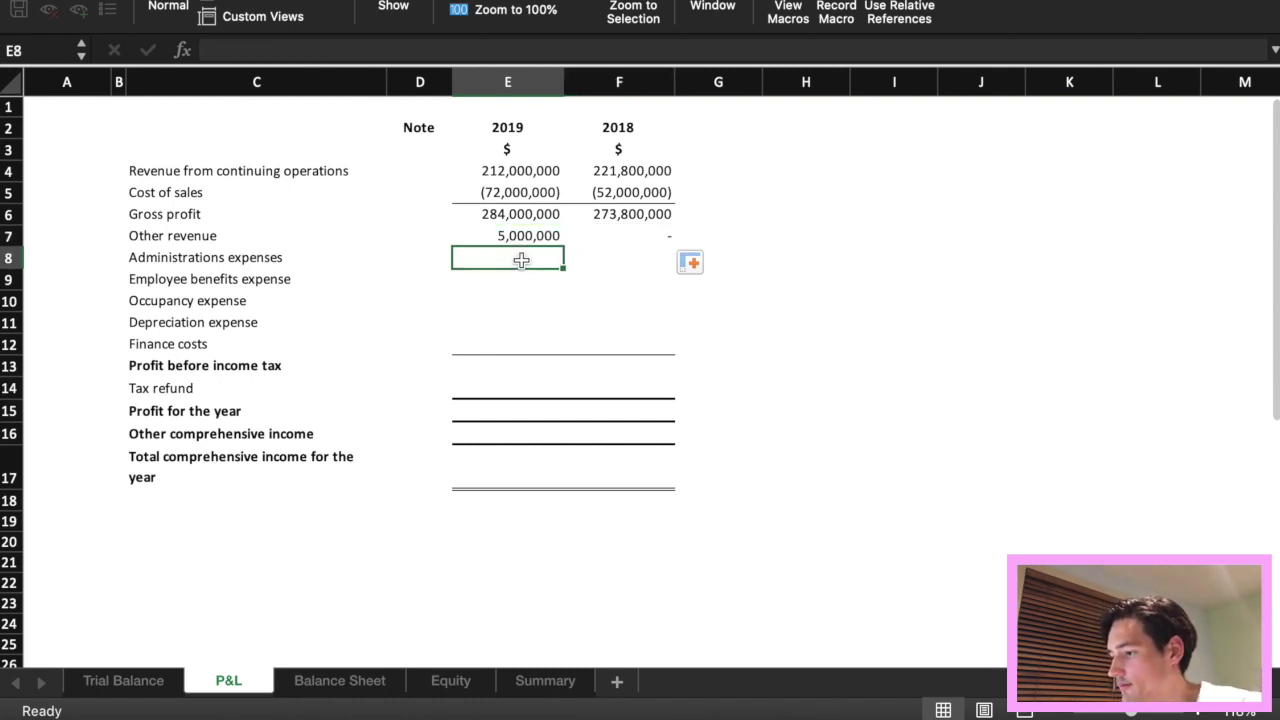
Enter administration expenses in E8 summing Trial Balance H39:H43 and H50:H62.
text(=s)
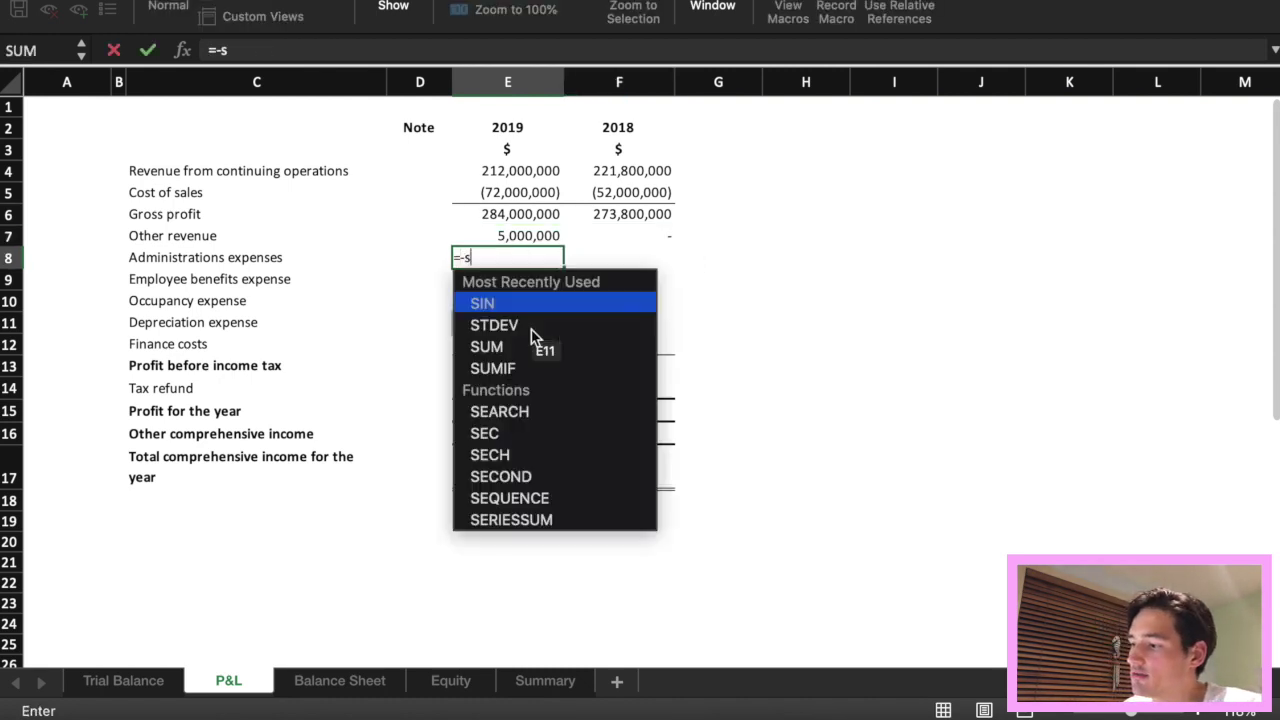
text(um()
click(152, 681)
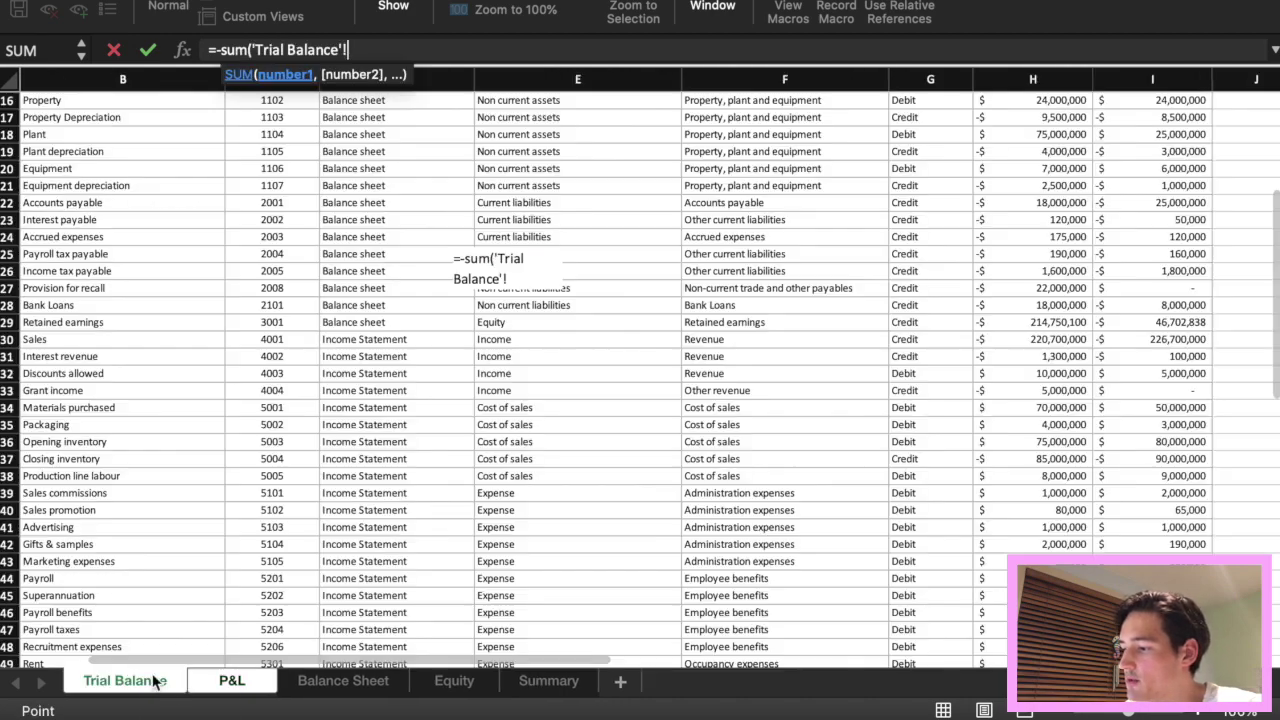
scroll(771, 520, down, 3)
scroll(771, 520, right, 2)
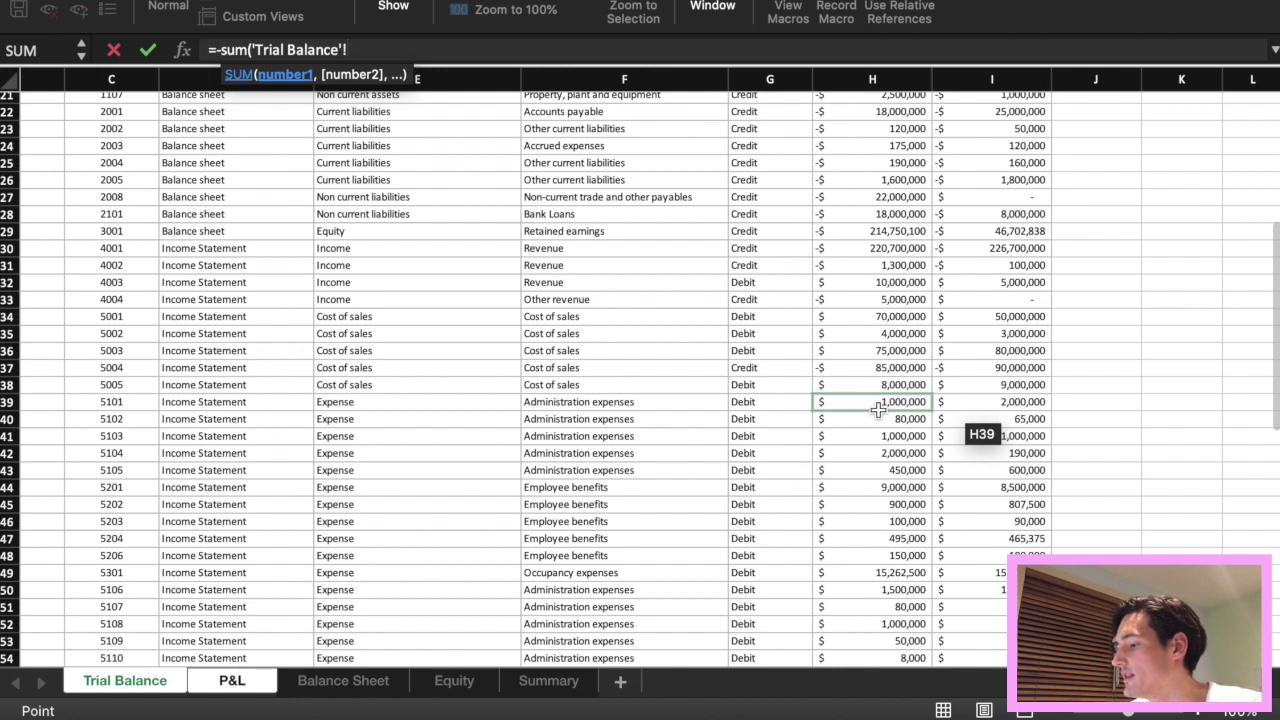
drag(878, 409, 869, 459)
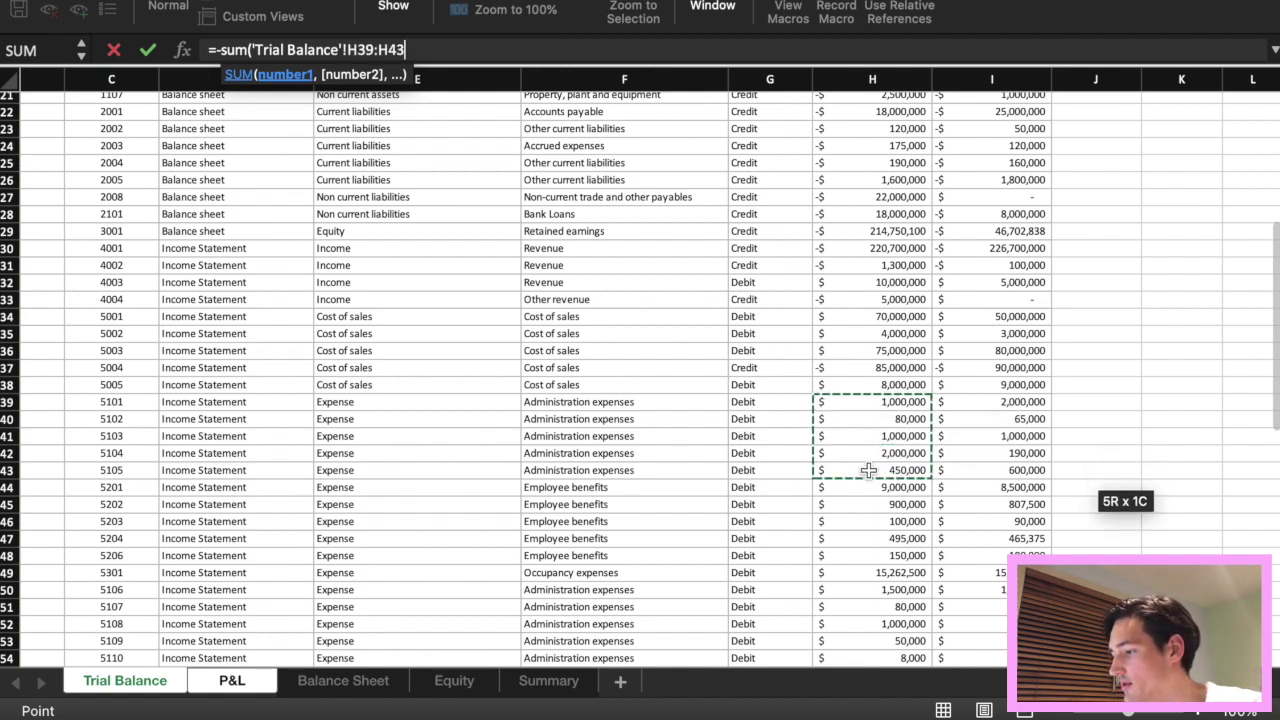
text())
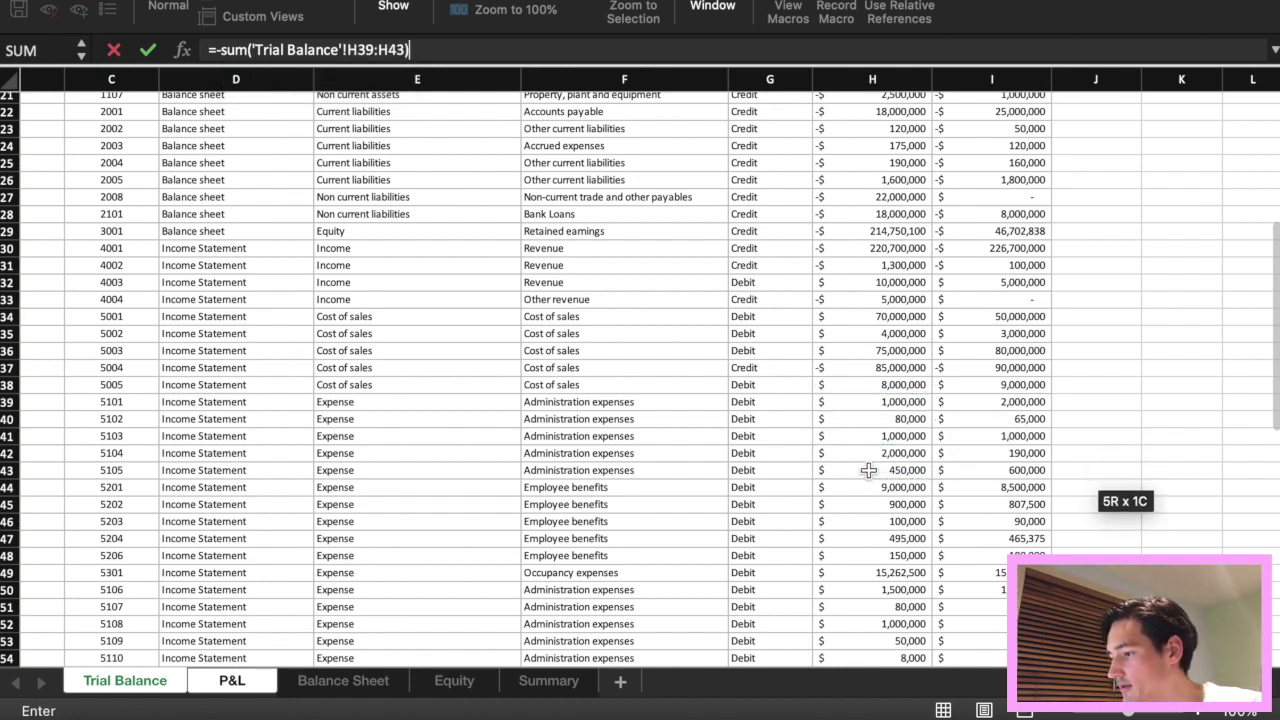
text(-sum()
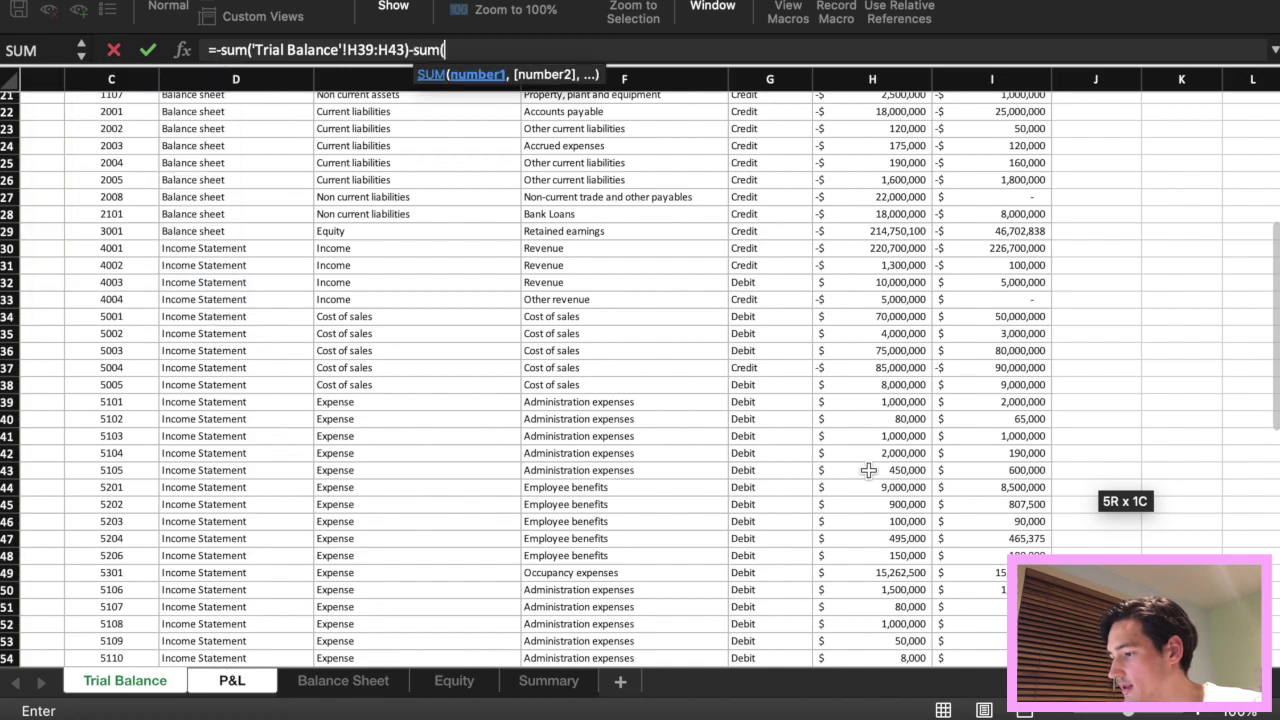
scroll(868, 470, down, 5)
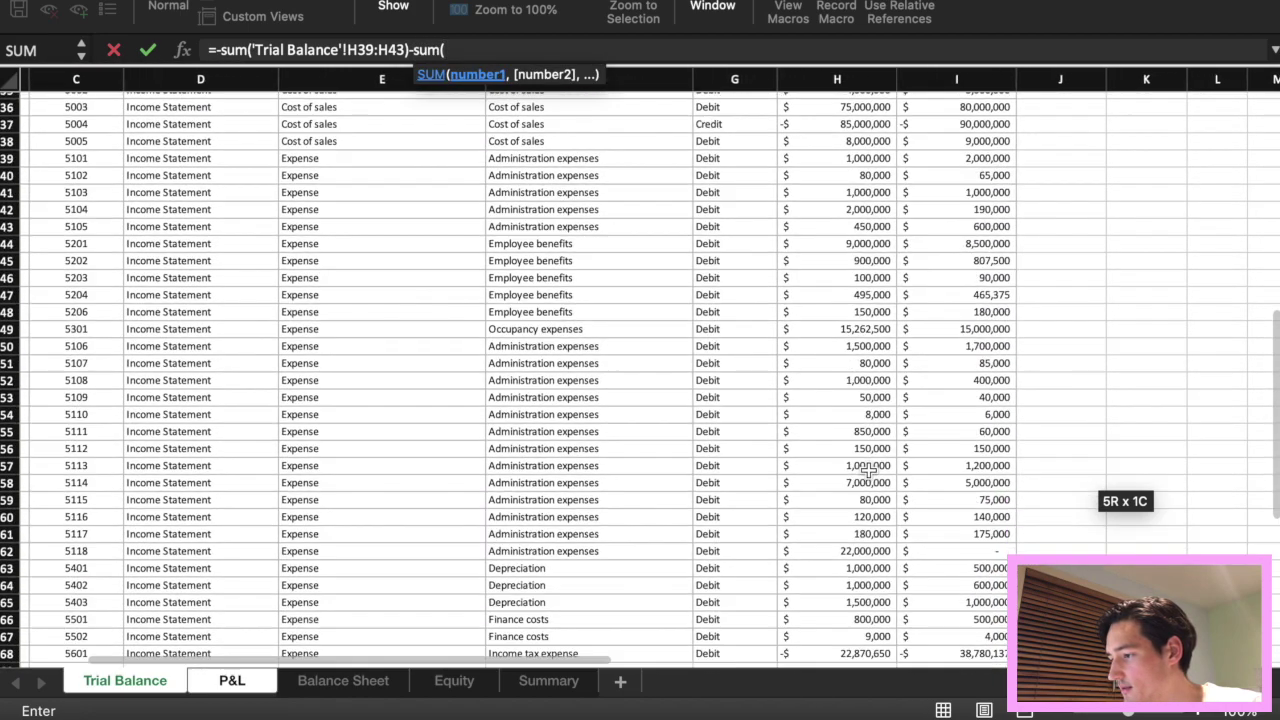
drag(826, 346, 822, 549)
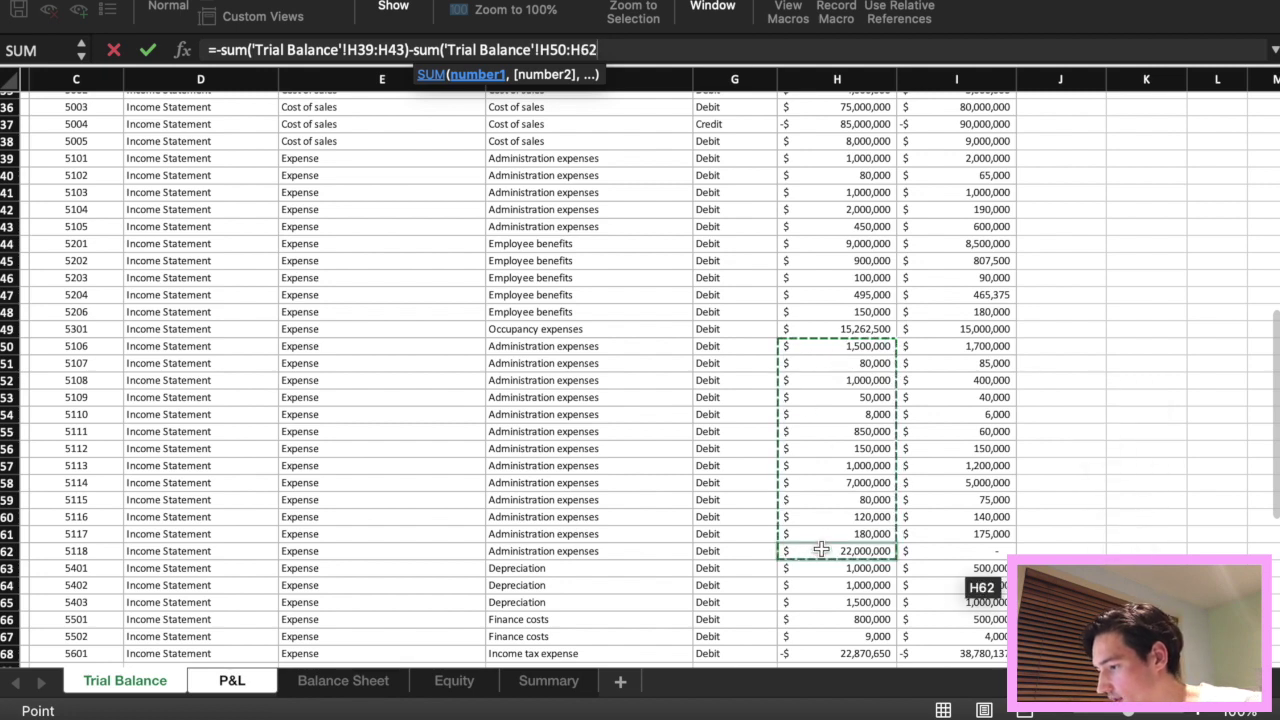
text())
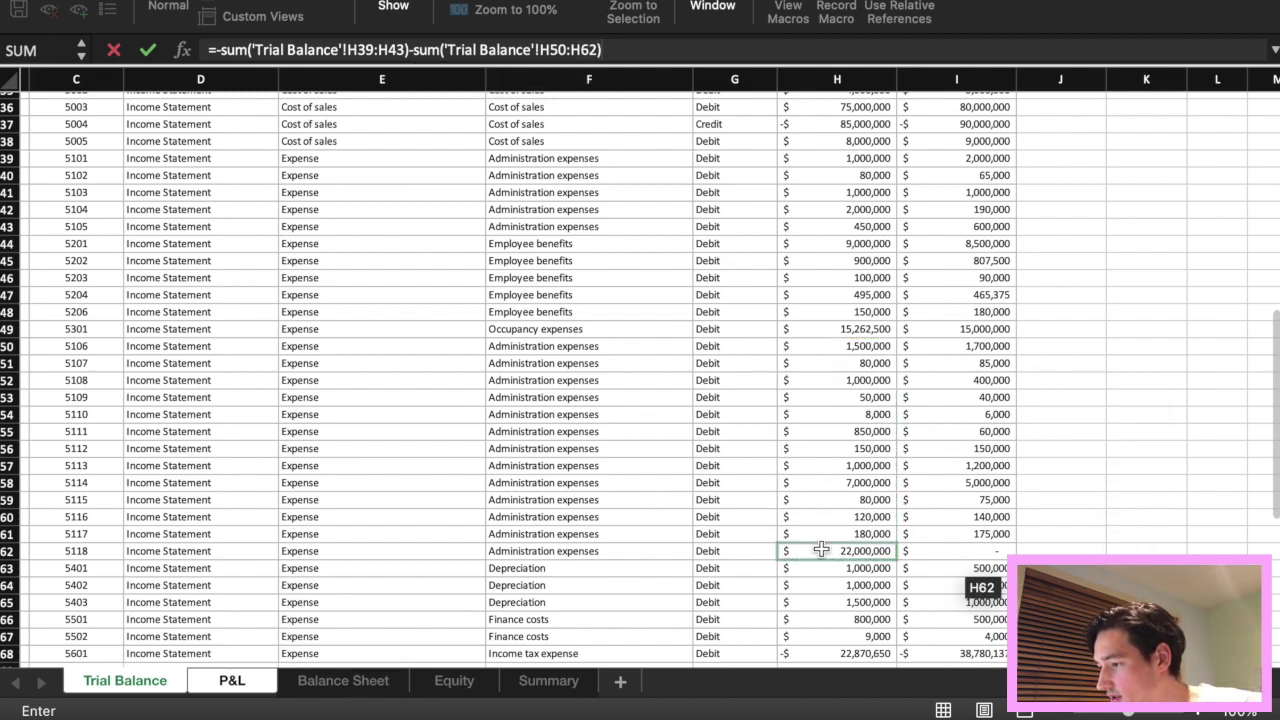
key(Return)
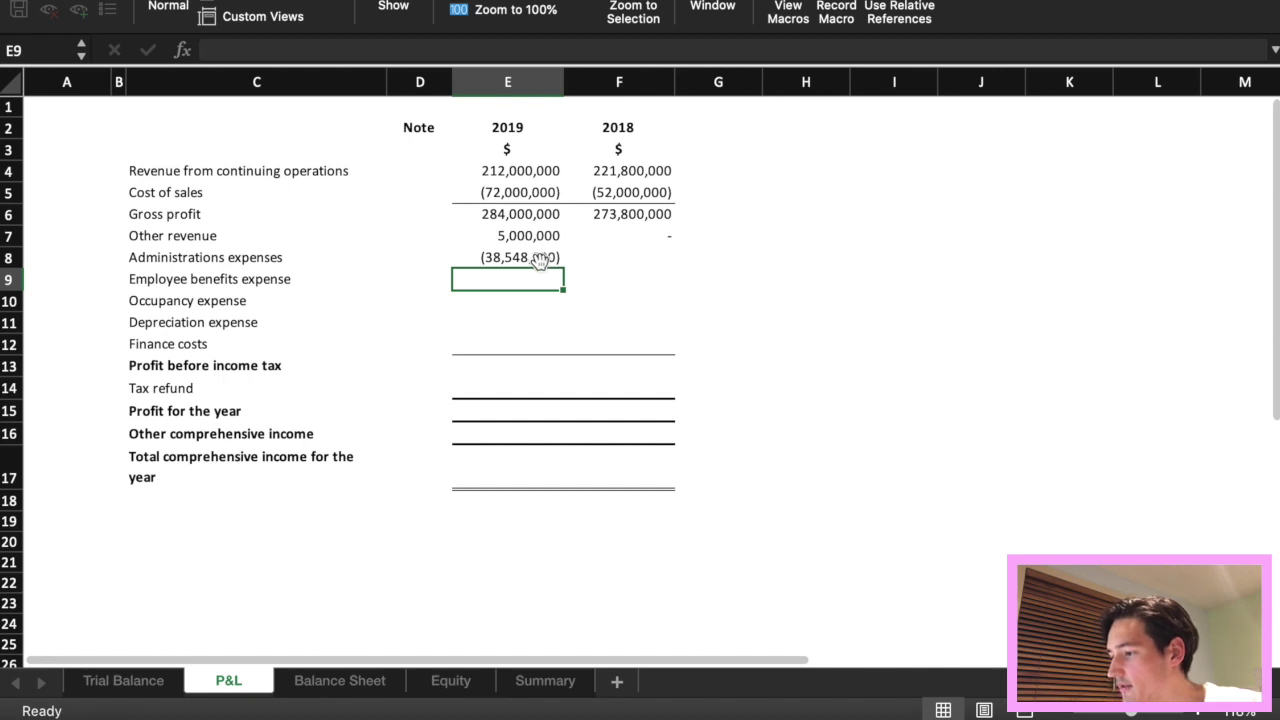
Copy the formula into F8, showing (38,548,000) for 2019 and (12,886,000) for 2018.
click(550, 259)
drag(563, 268, 640, 264)
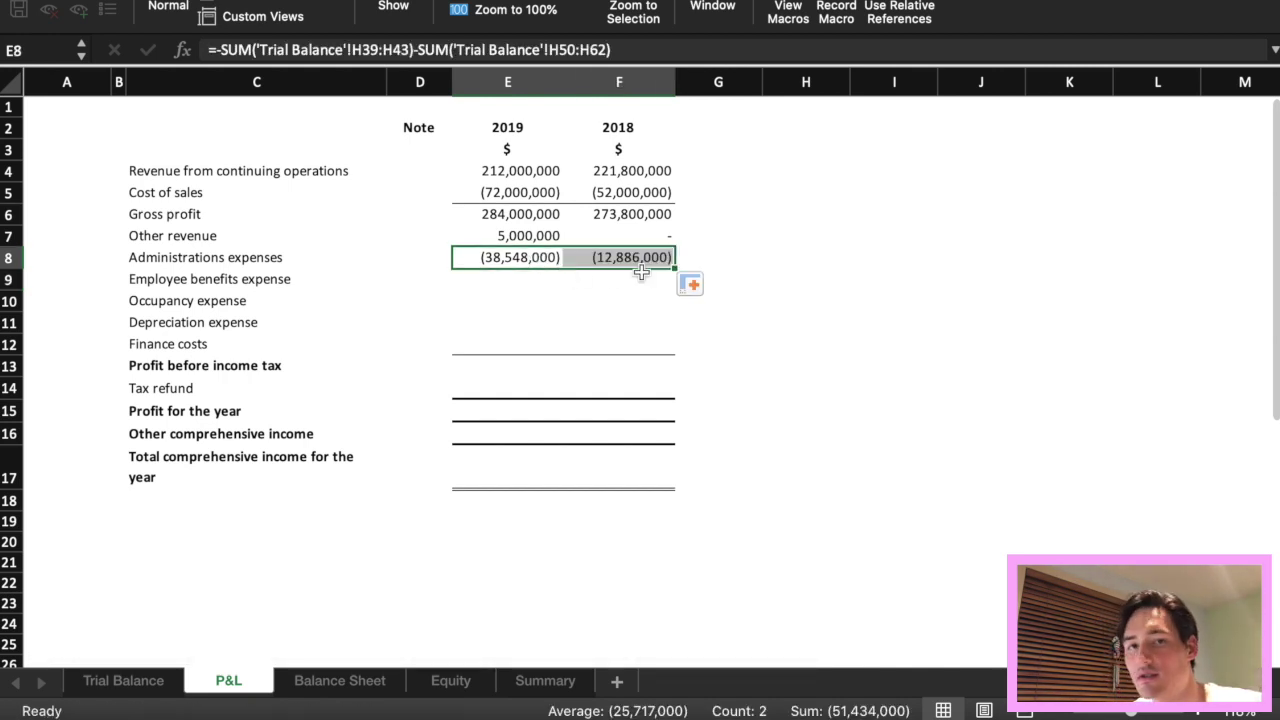
click(512, 286)
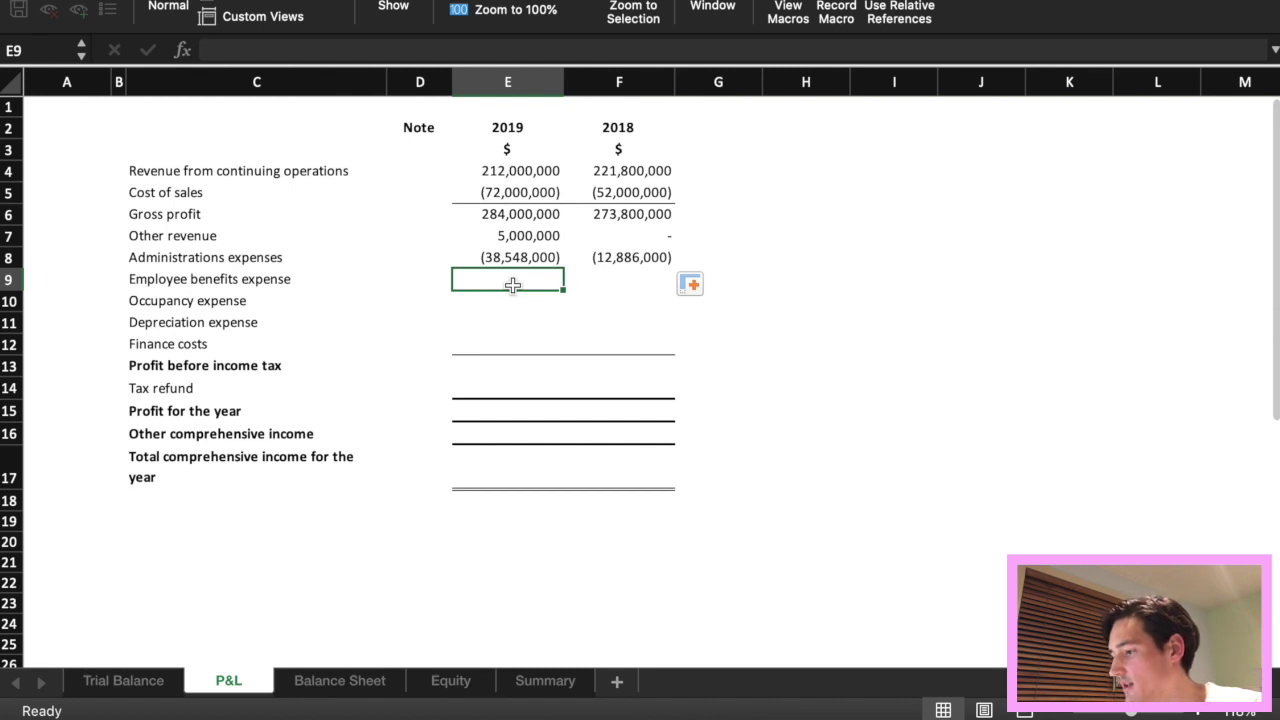
Enter =-SUM('Trial Balance'!H44:H48) in E9 and fill to F9: (10,645,000) and (10,042,875).
text(=)
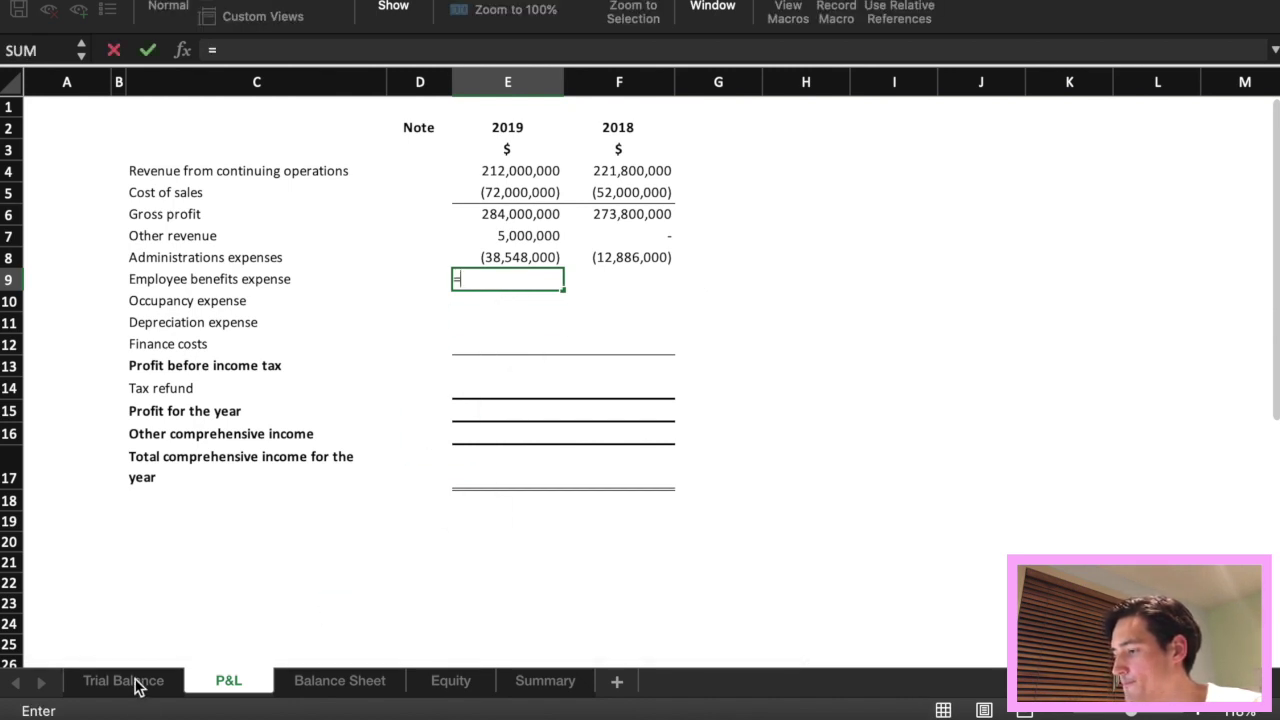
text(-sum()
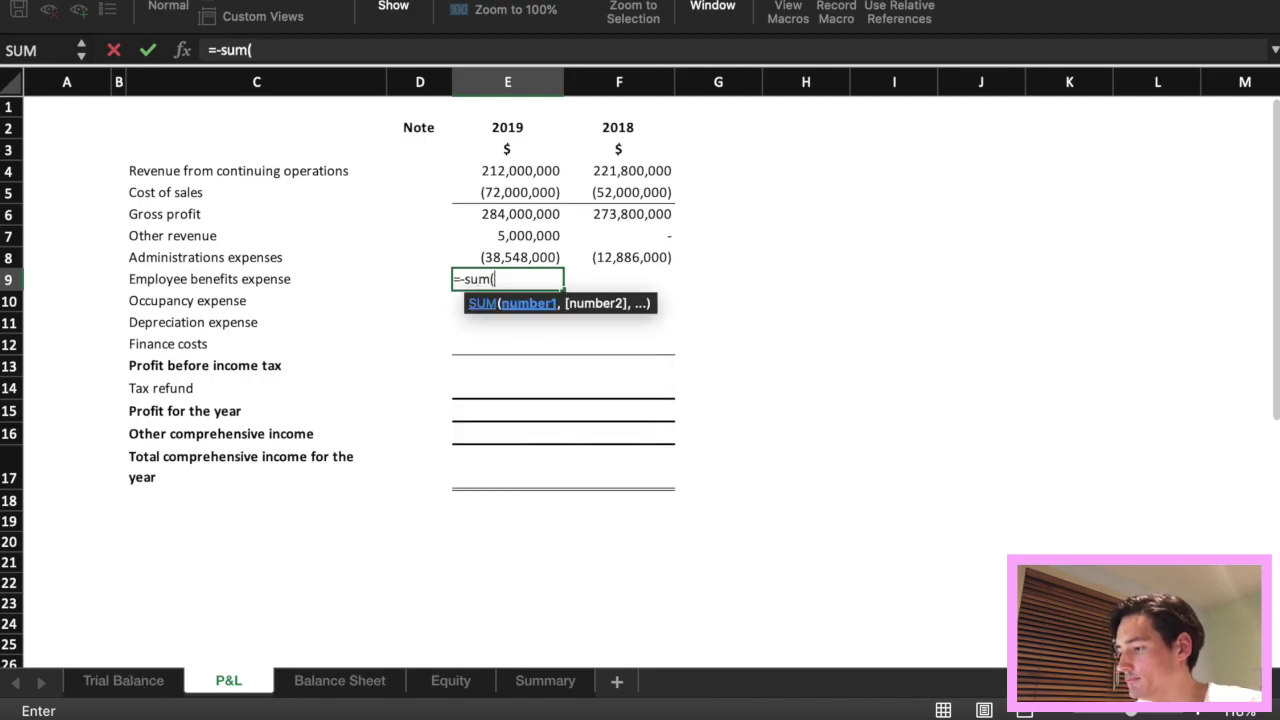
click(122, 682)
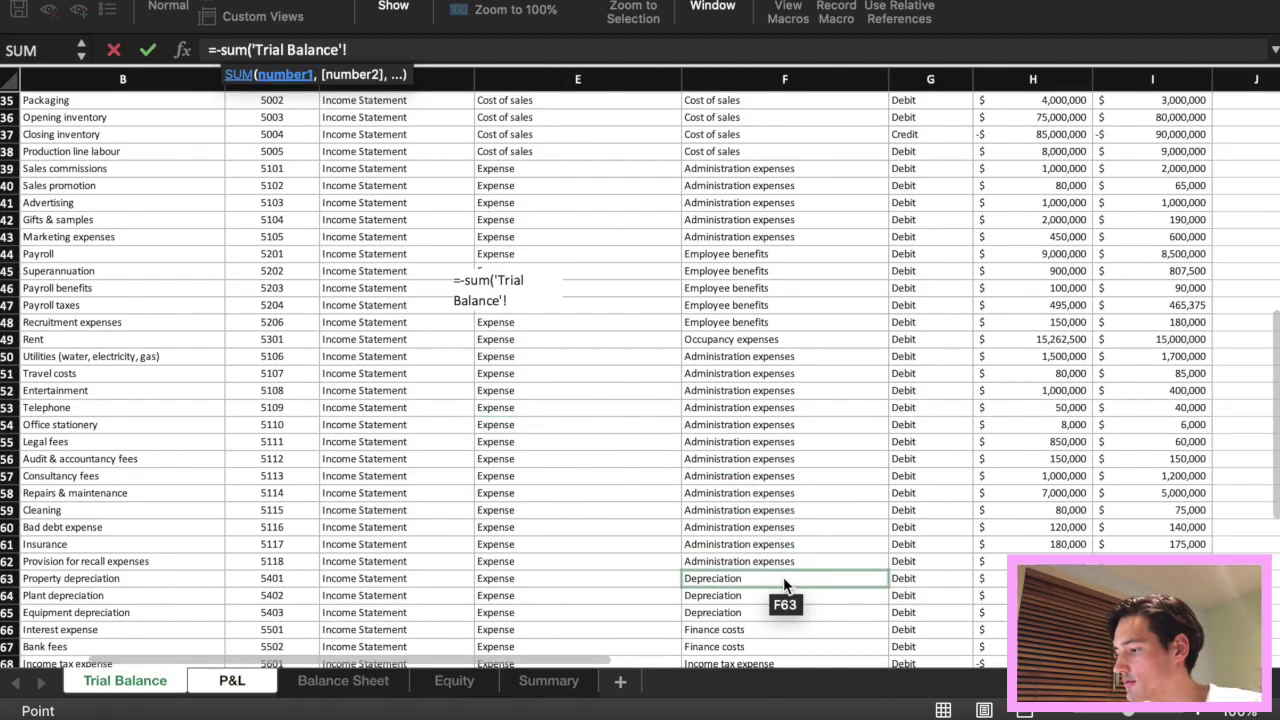
scroll(783, 577, down, 5)
scroll(783, 577, up, 5)
scroll(783, 577, right, 2)
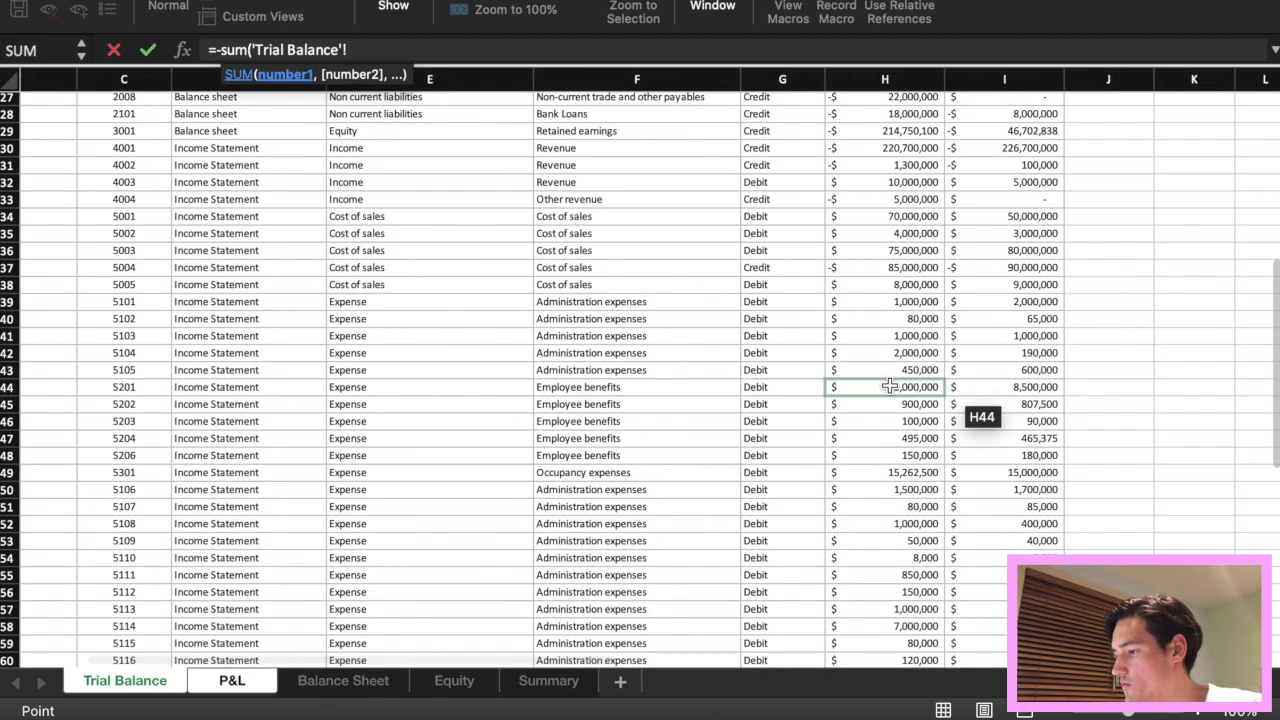
drag(852, 392, 887, 456)
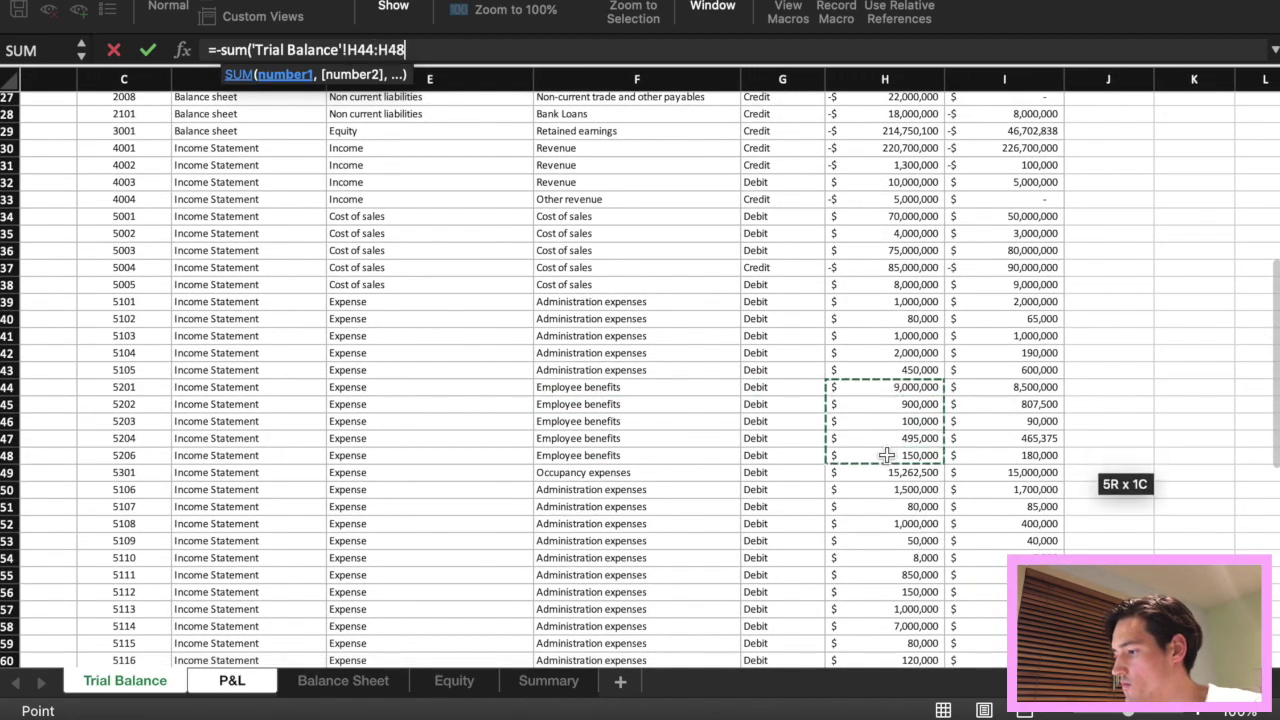
text())
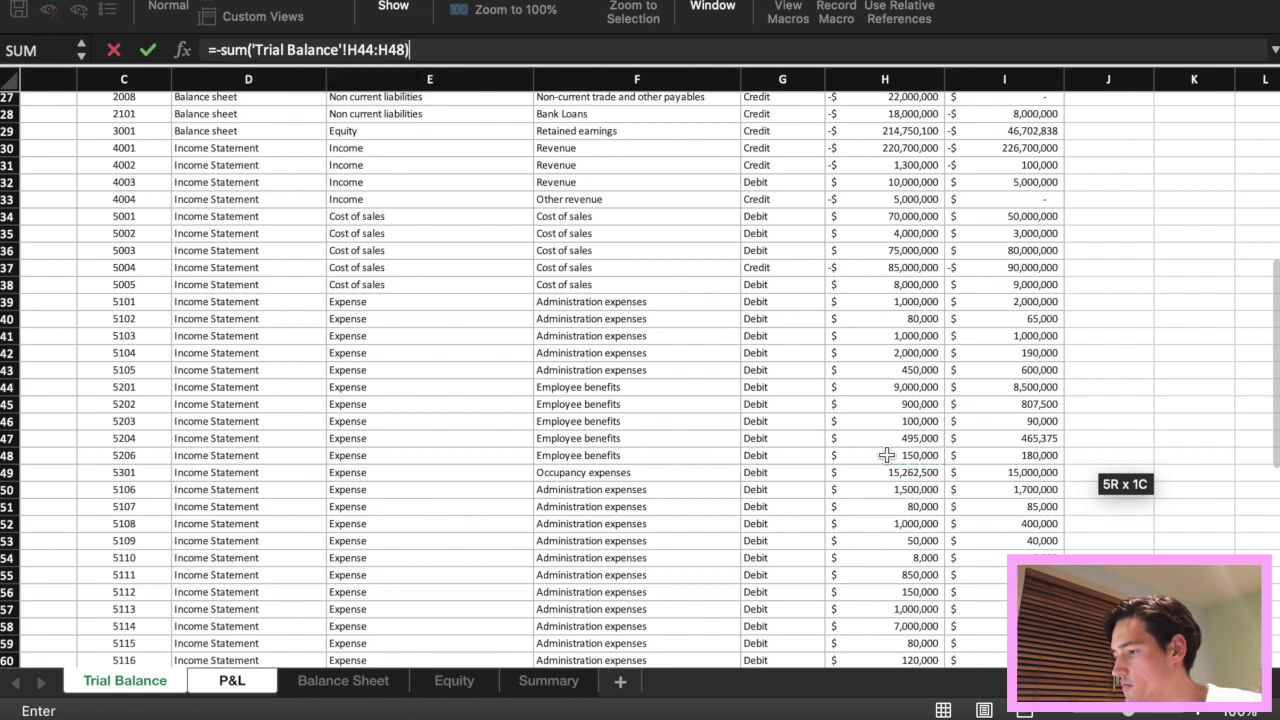
key(Return)
click(545, 281)
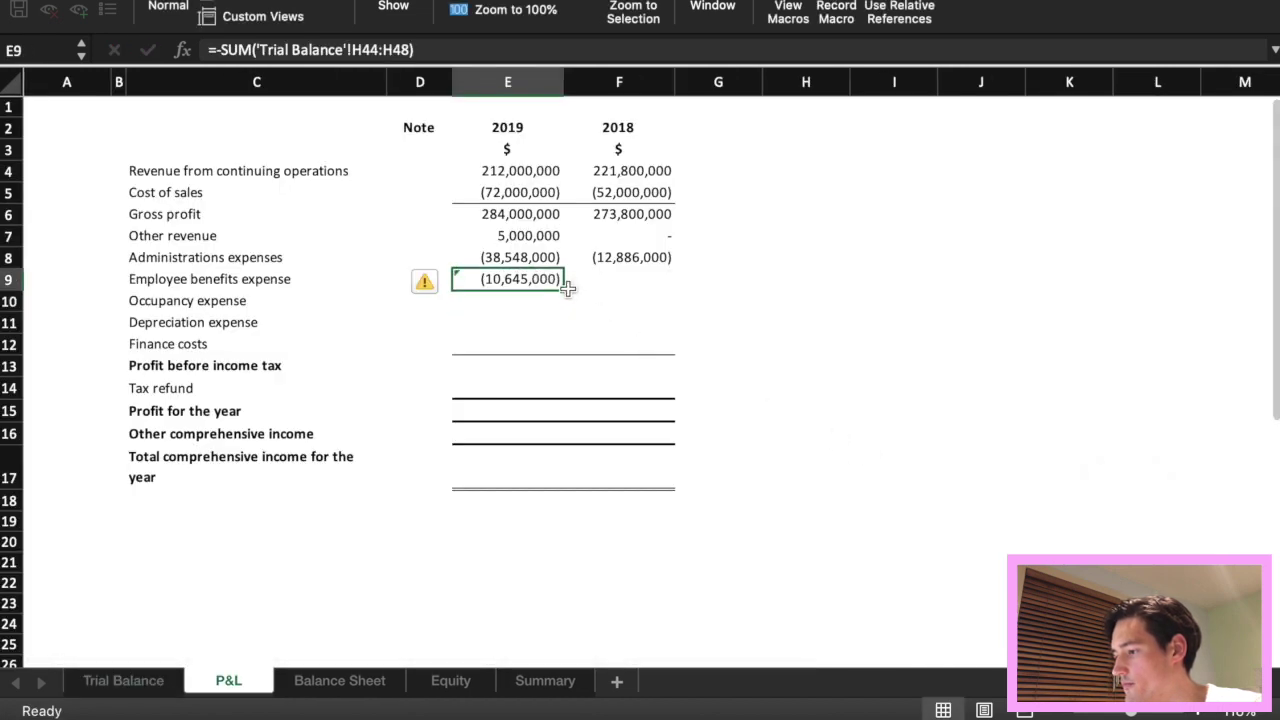
drag(567, 288, 630, 291)
Enter occupancy expense =-'Trial Balance'!H49 in E10 and fill it into F10.
click(533, 307)
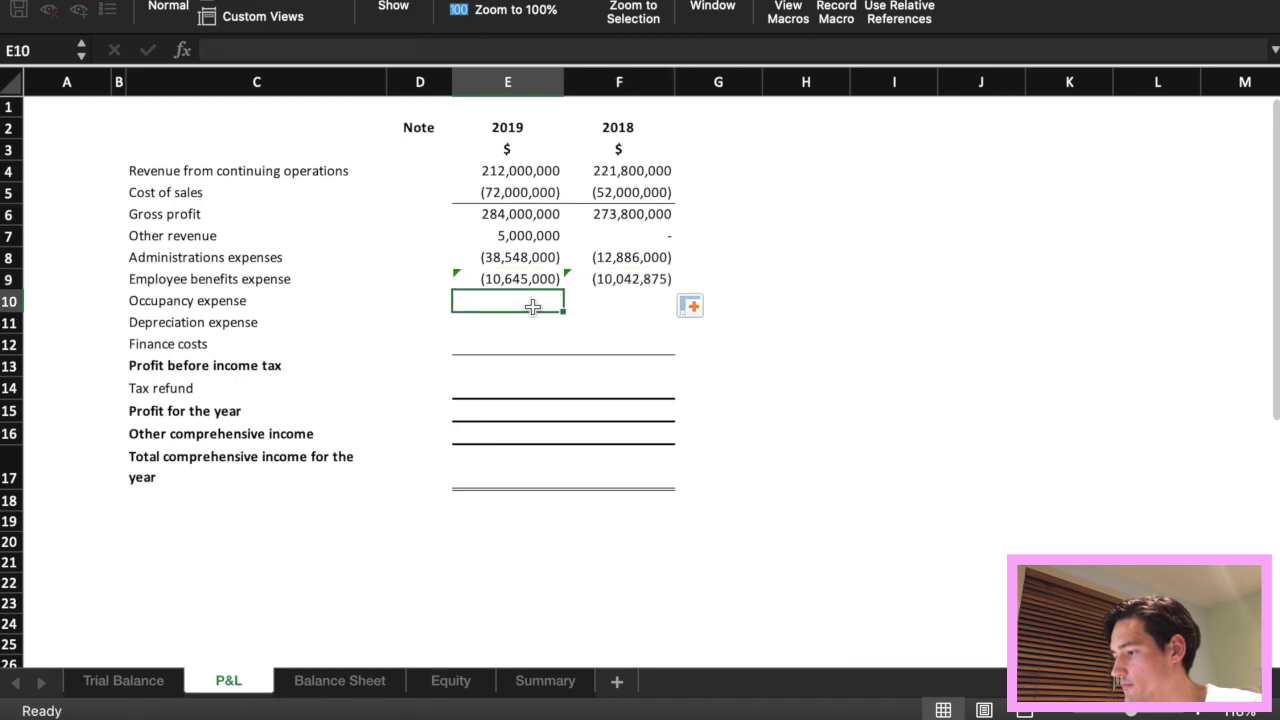
text(=)
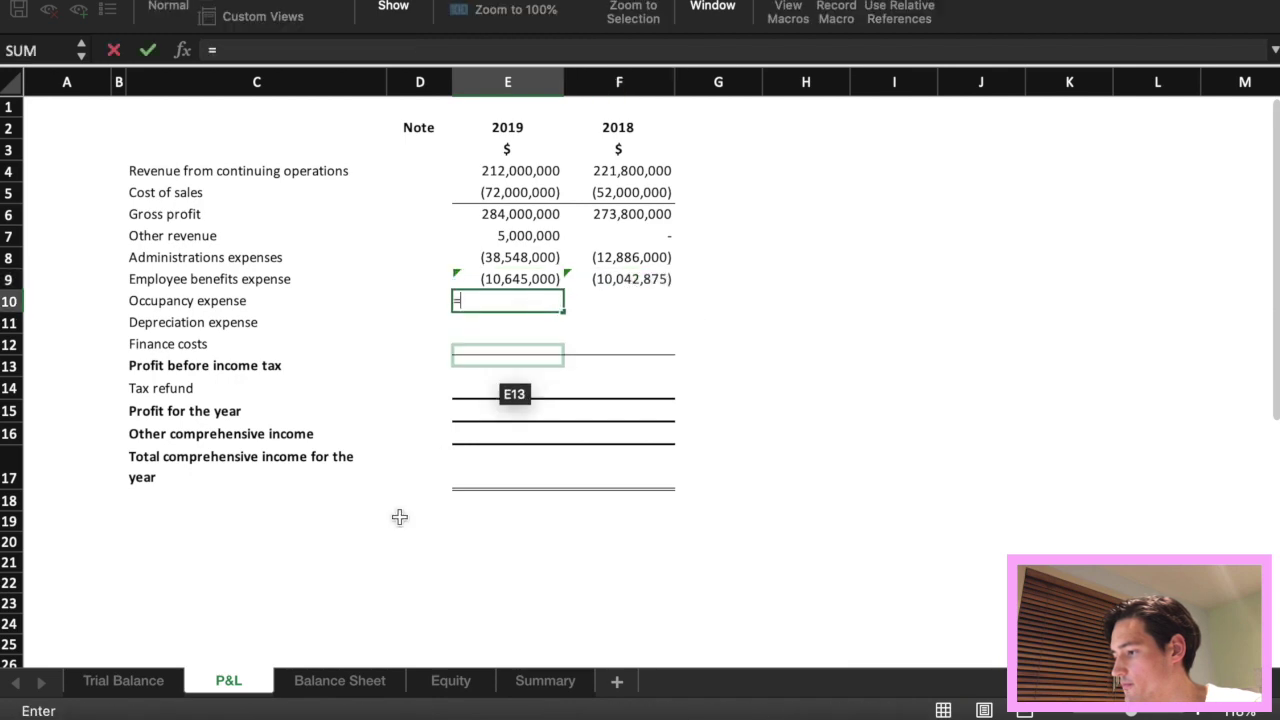
click(126, 681)
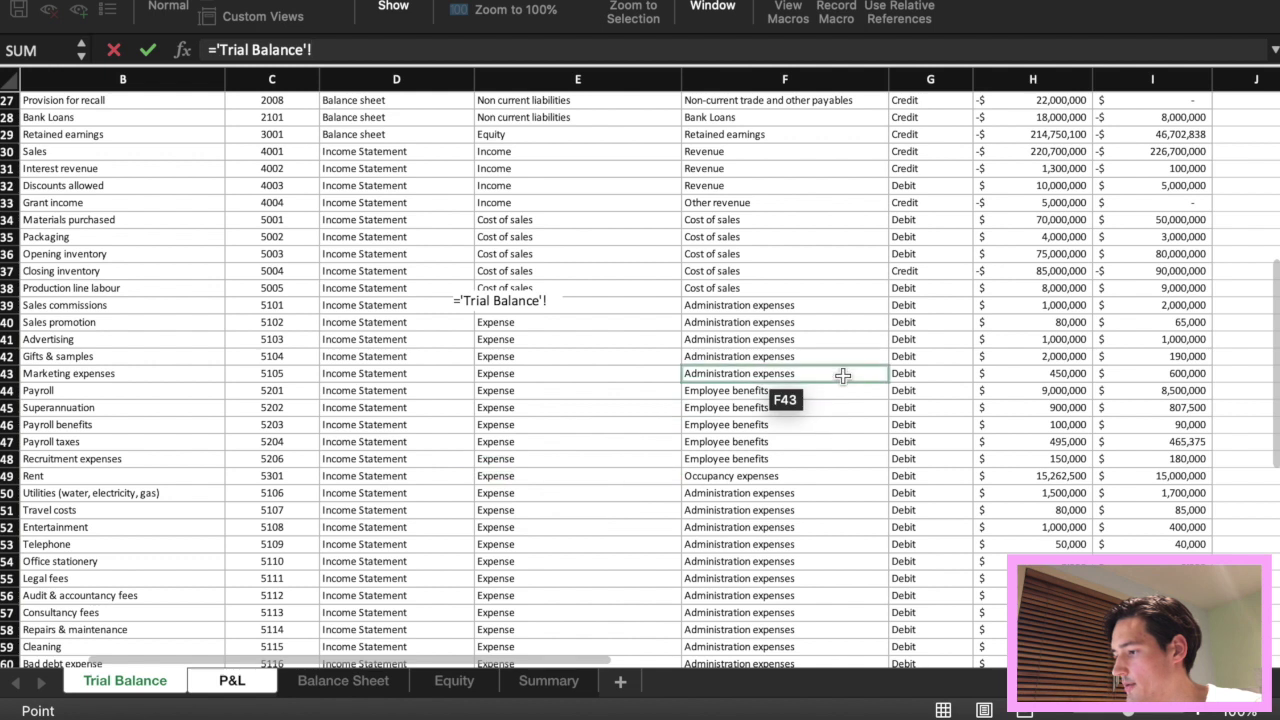
click(1045, 477)
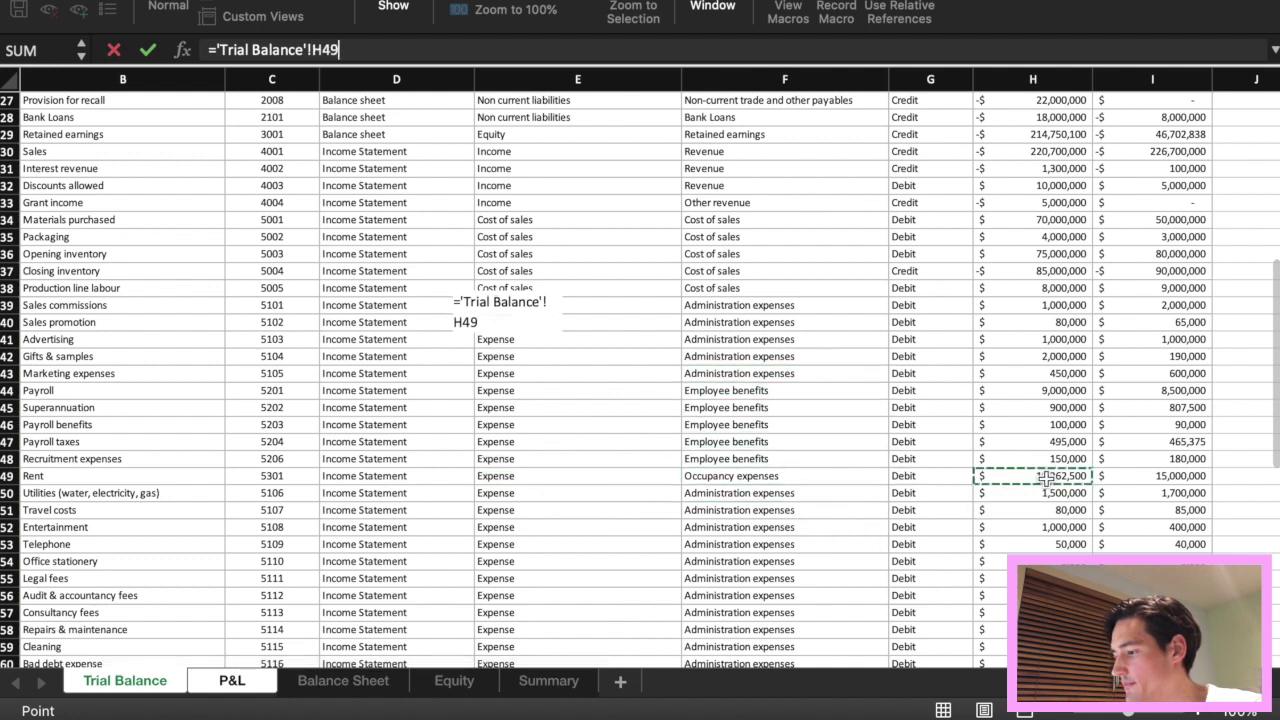
click(218, 50)
text(-)
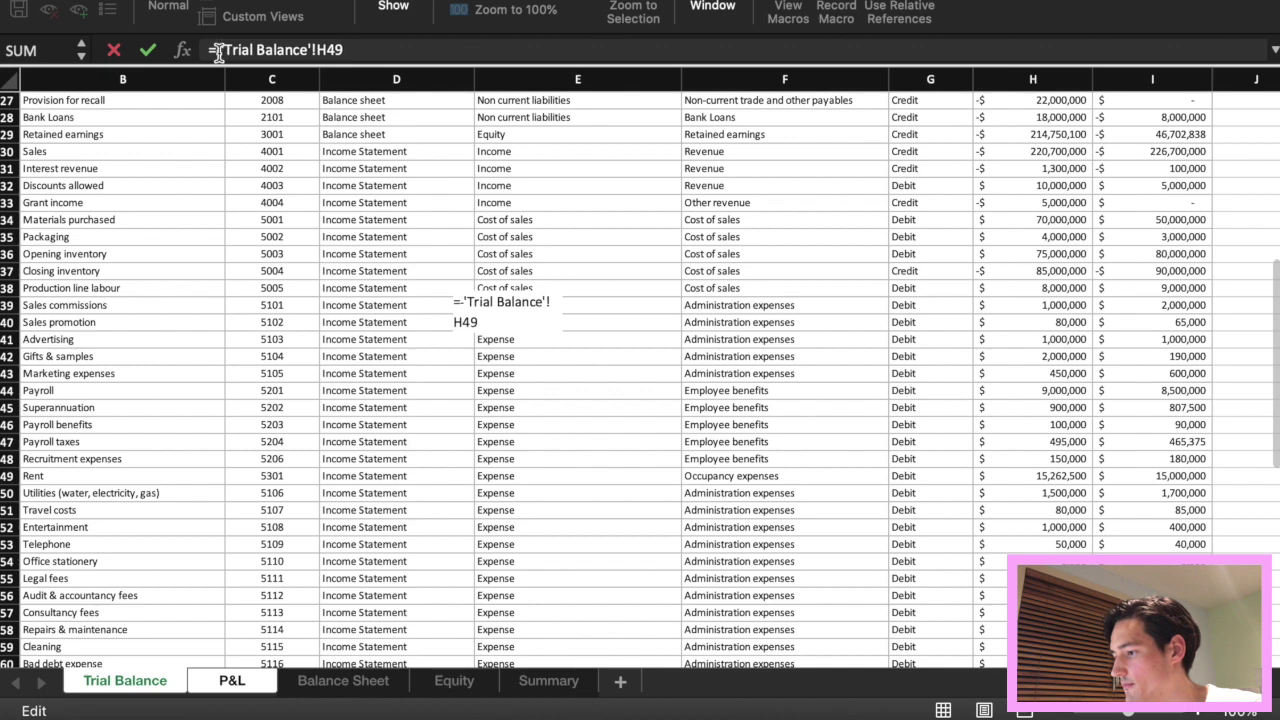
key(Return)
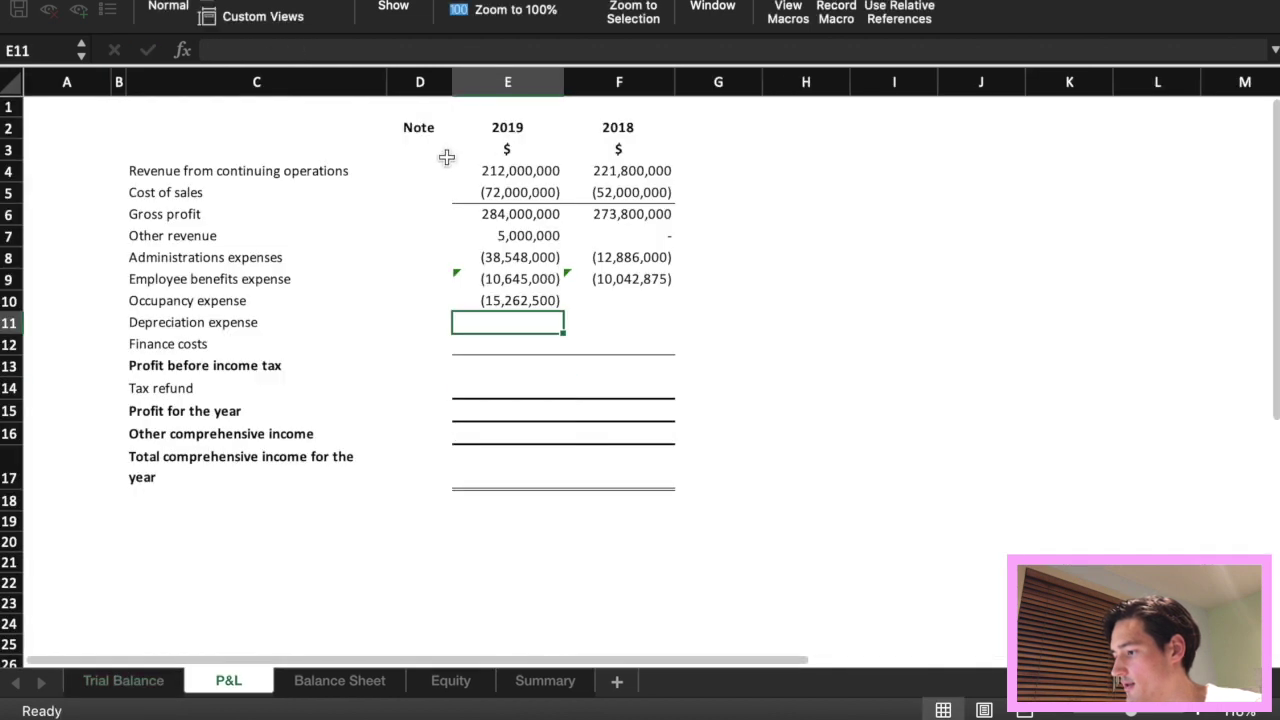
click(545, 301)
drag(564, 311, 629, 309)
Enter depreciation =-SUM('Trial Balance'!H63:H65) in E11 and fill to F11: (3,500,000) and (2,100,000).
click(517, 329)
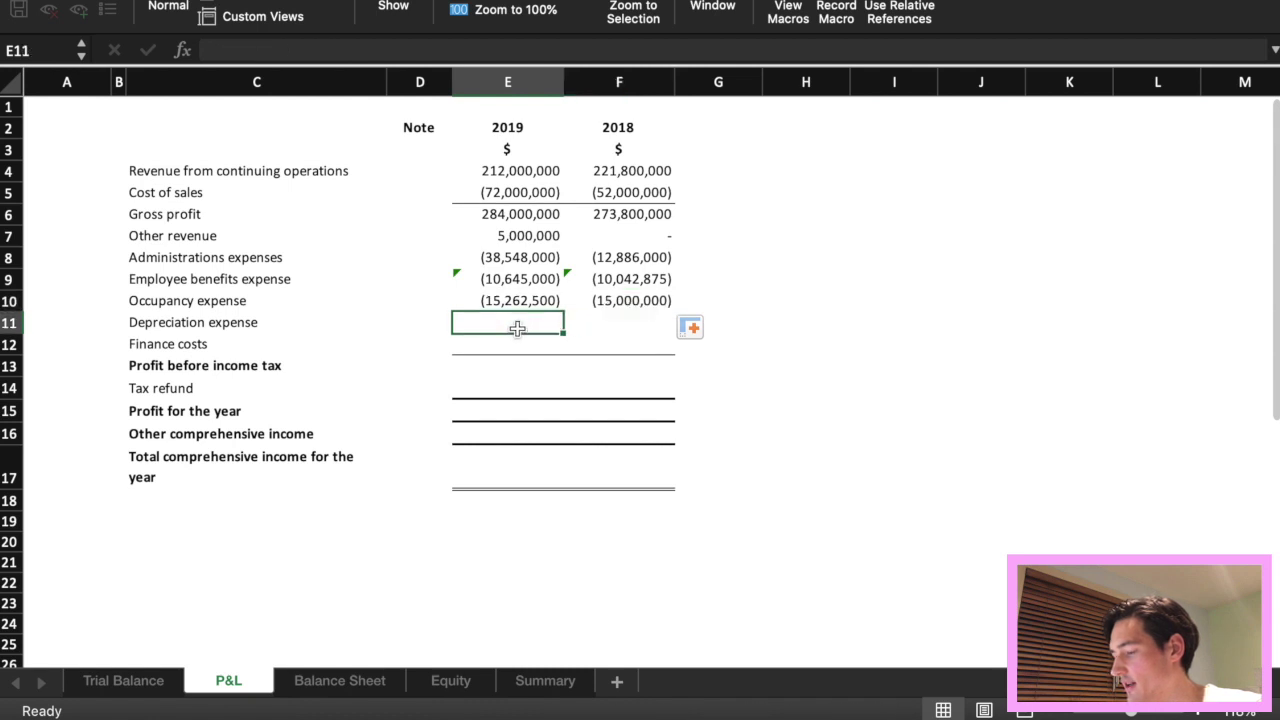
text(=)
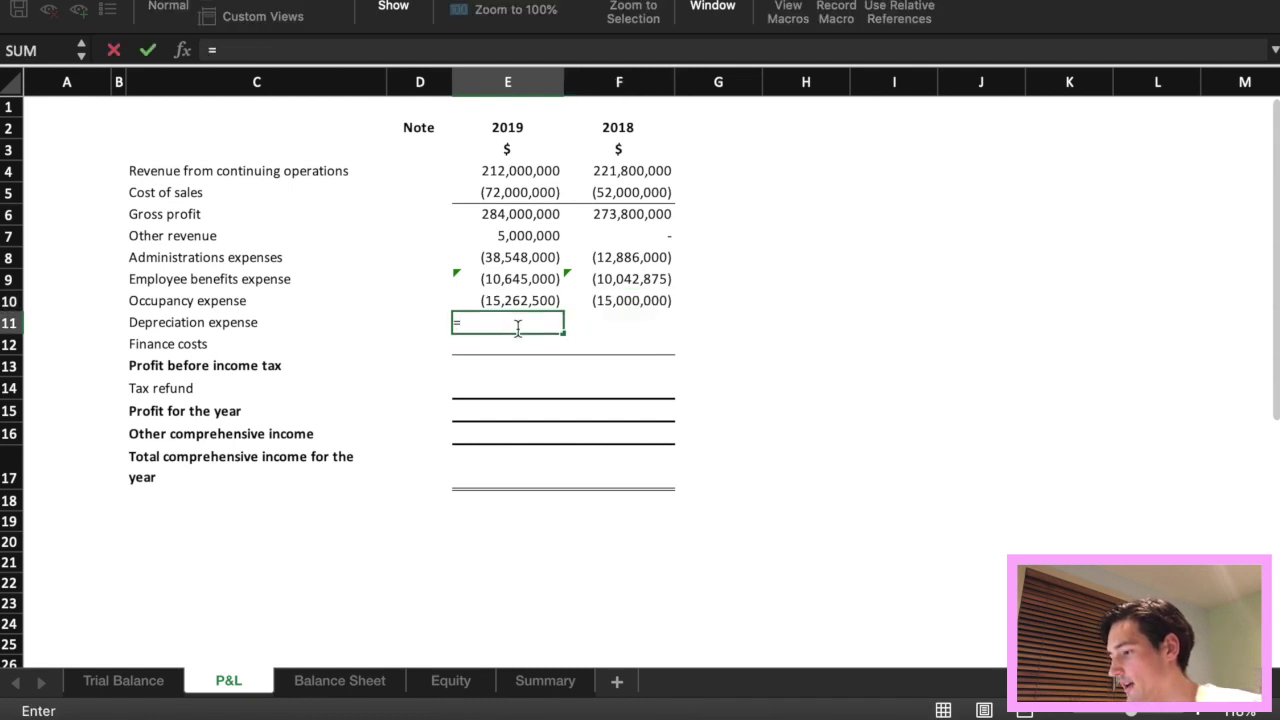
text(-sum()
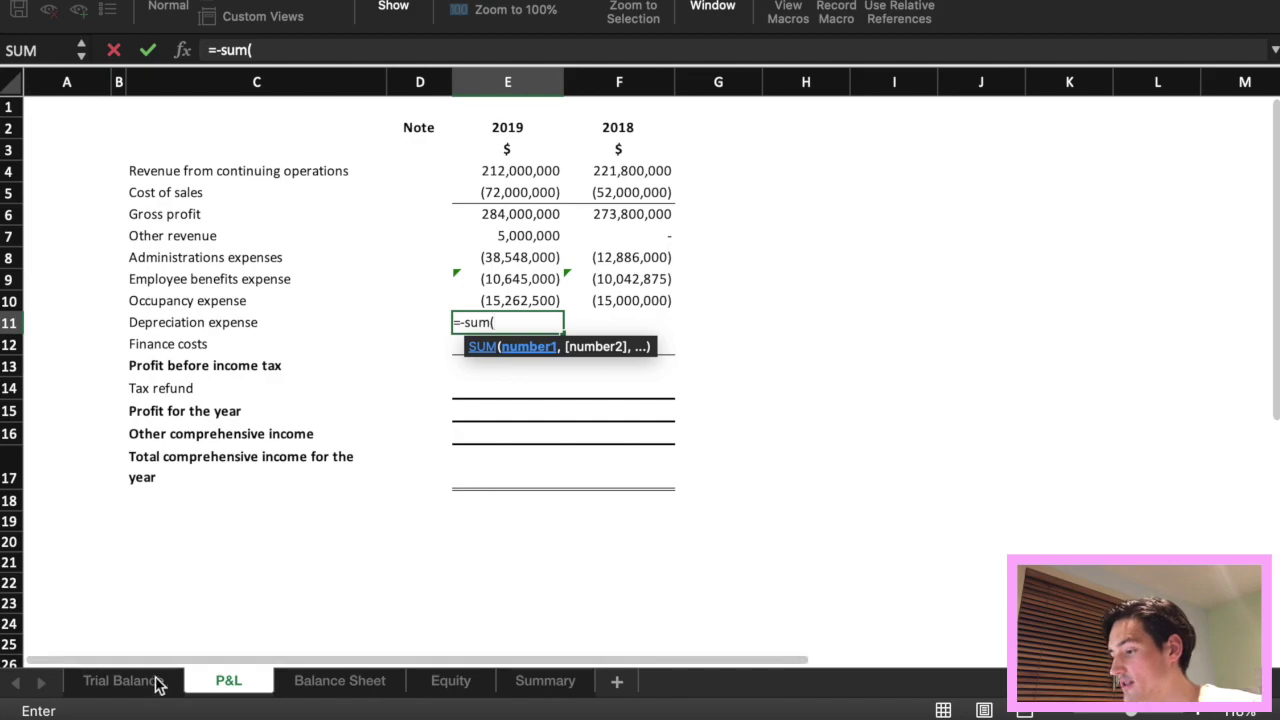
click(152, 682)
scroll(664, 504, down, 2)
scroll(664, 504, right, 1)
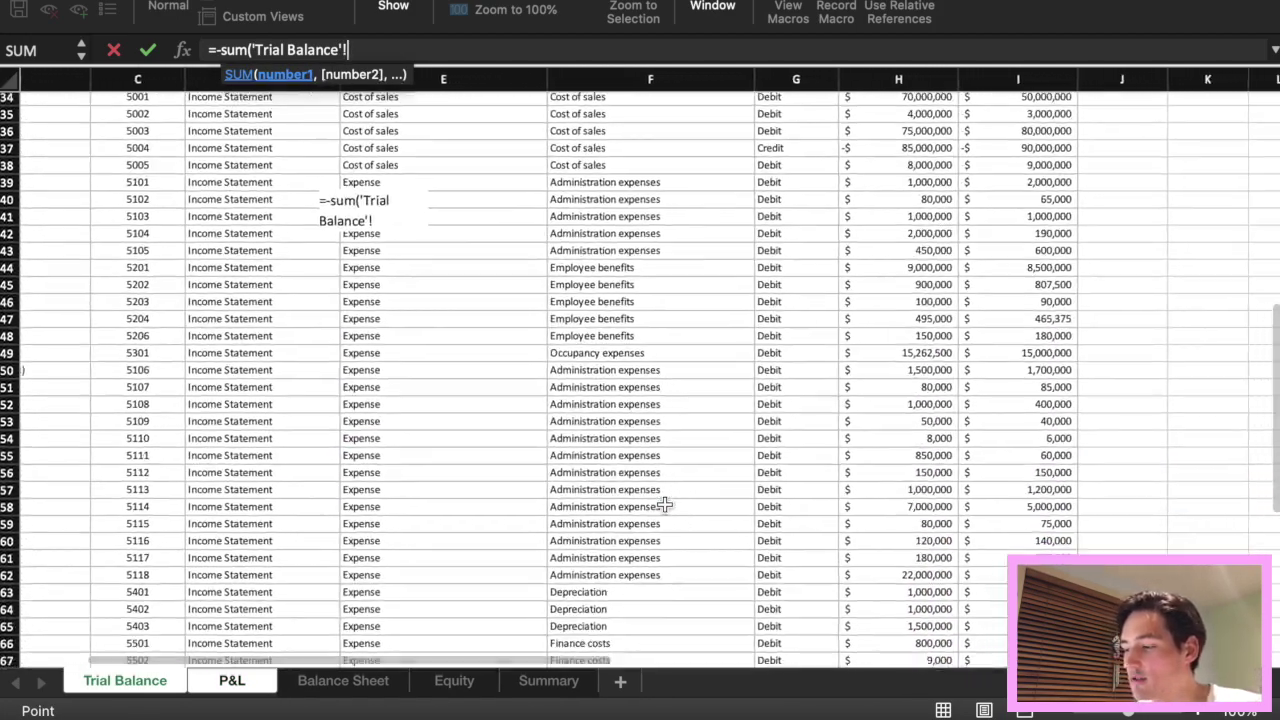
scroll(664, 504, up, 6)
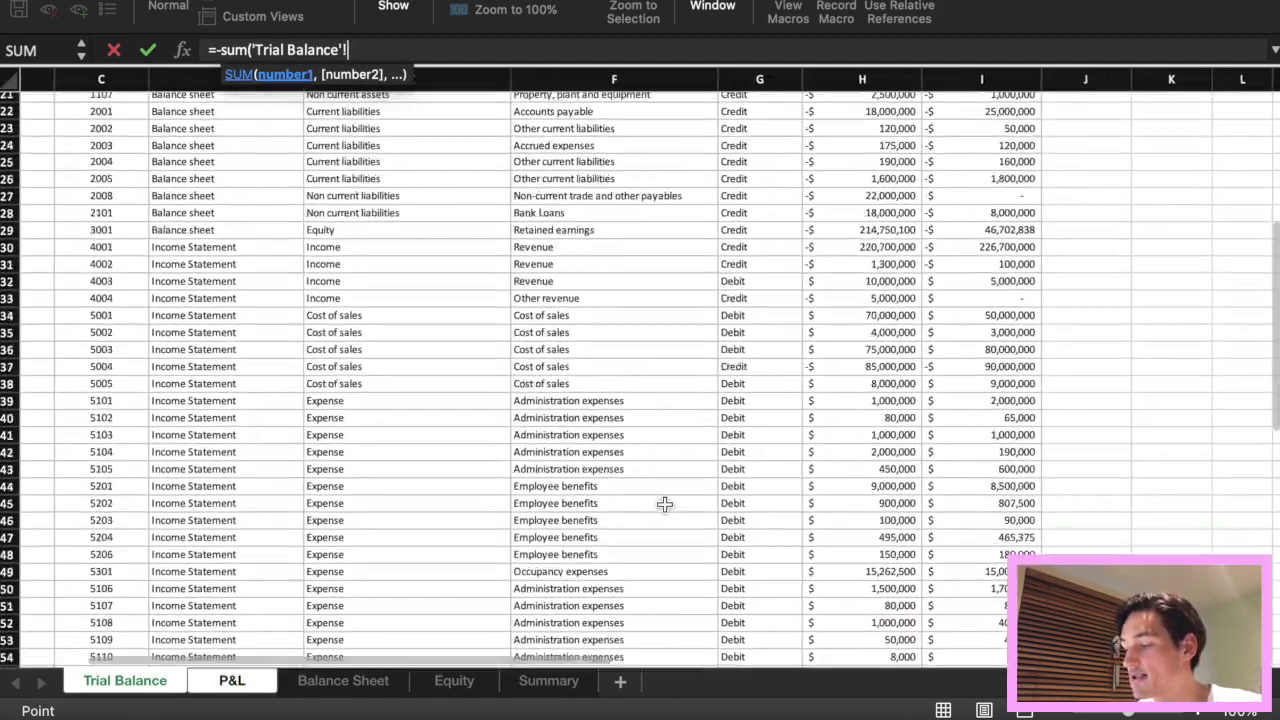
scroll(664, 504, up, 4)
scroll(664, 504, down, 10)
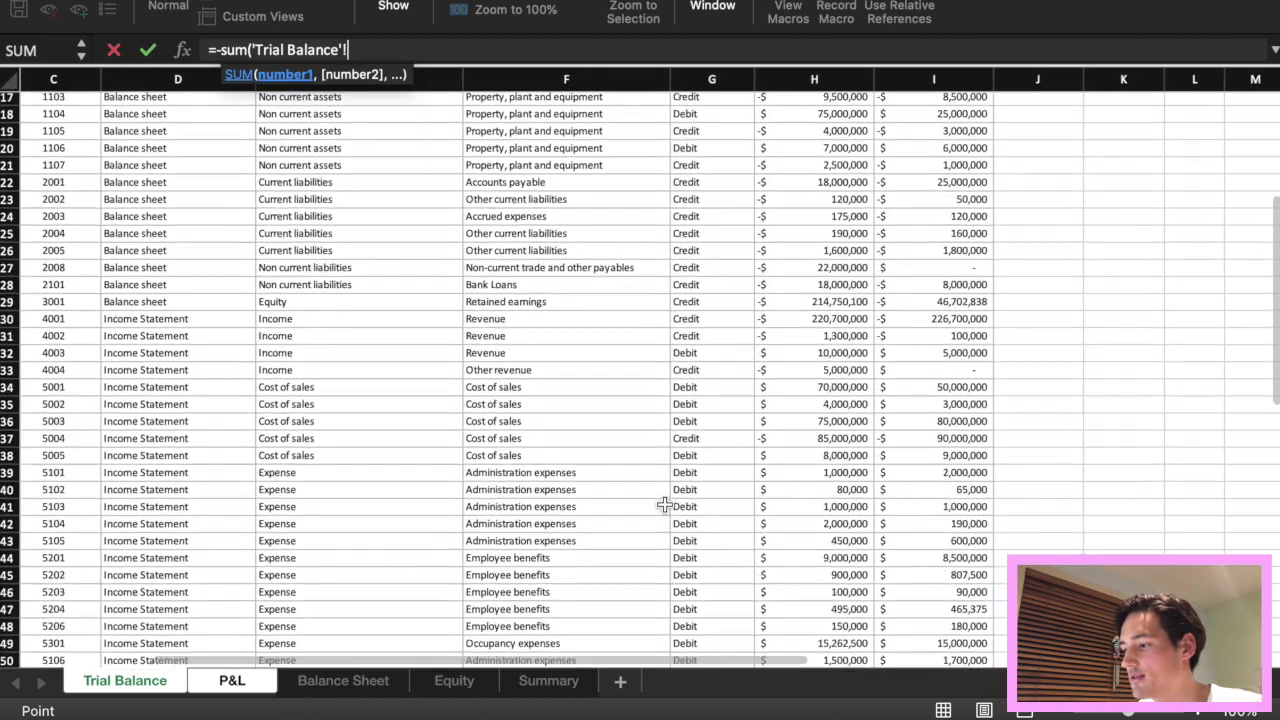
scroll(664, 504, right, 1)
scroll(664, 504, down, 3)
scroll(664, 504, left, 1)
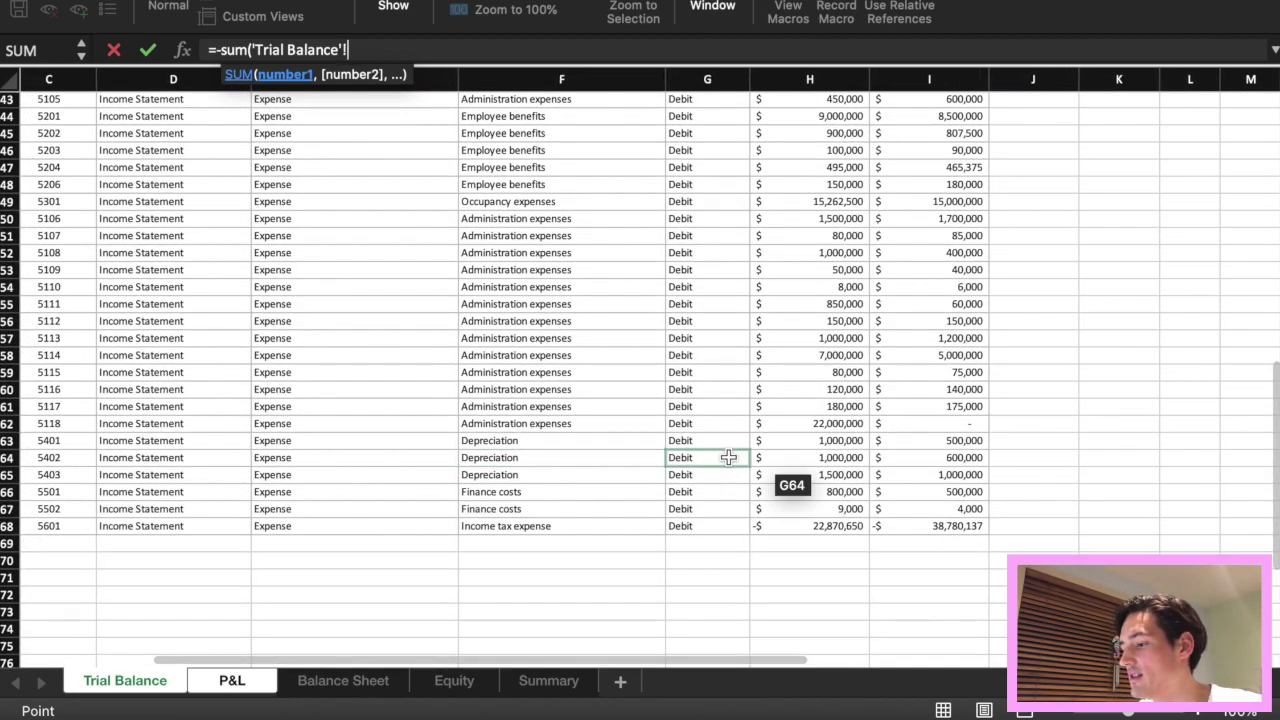
drag(785, 443, 822, 476)
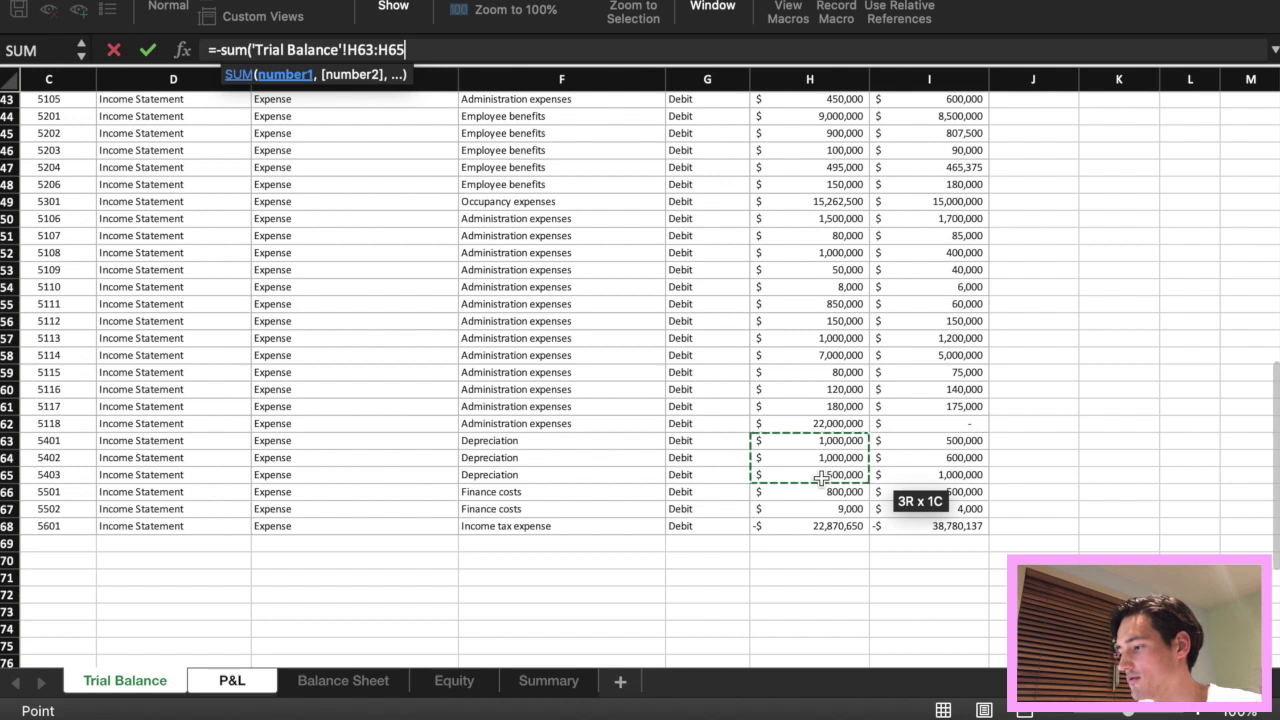
drag(820, 478, 820, 478)
key(Return)
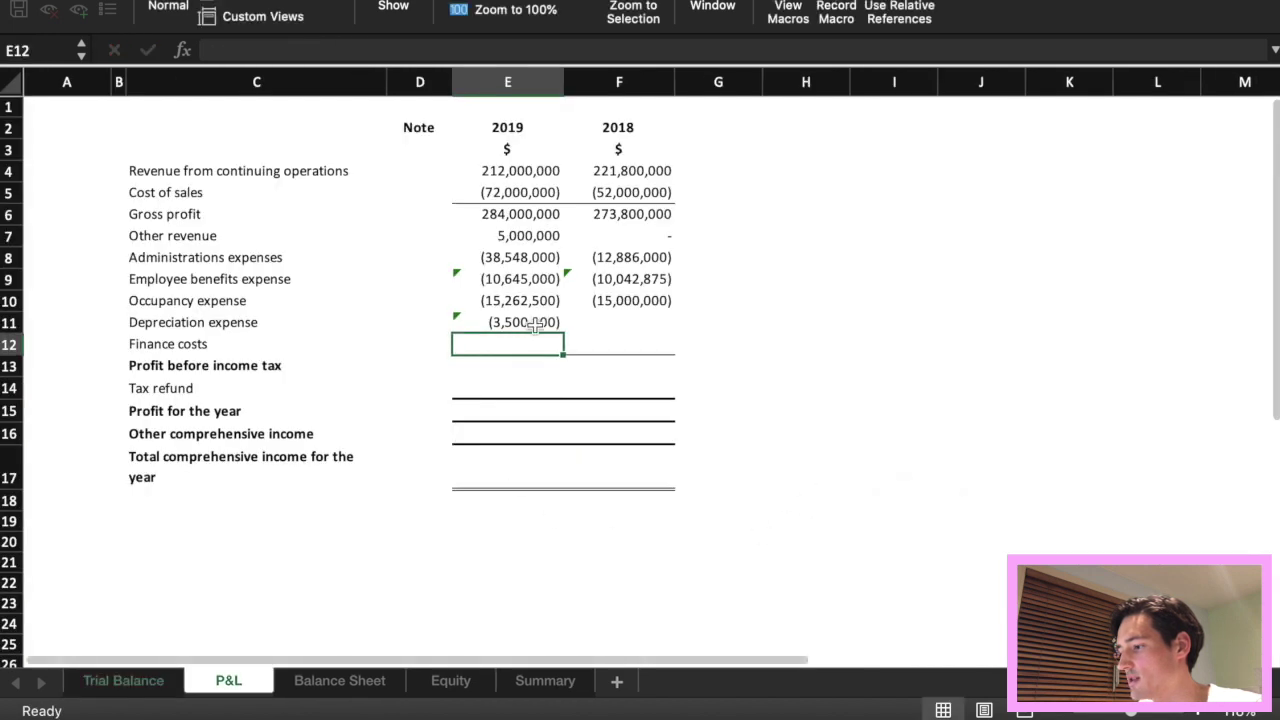
click(535, 321)
drag(563, 332, 670, 328)
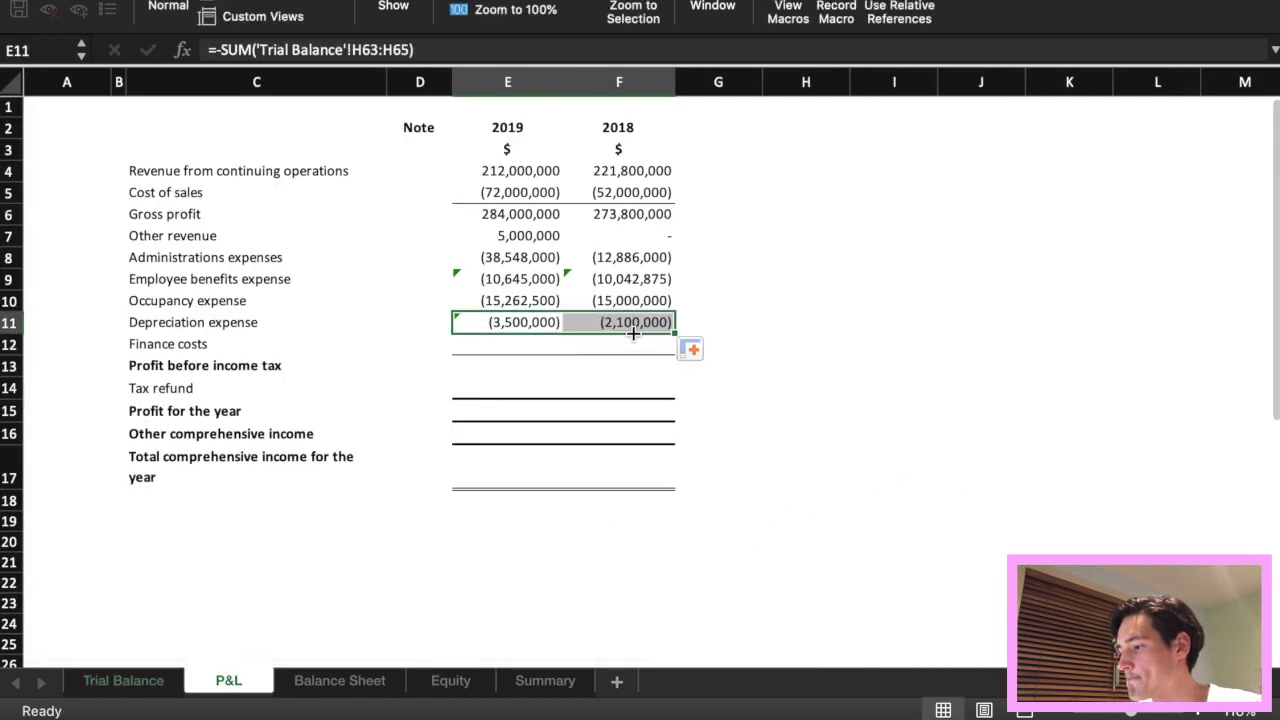
Attempt a finance costs SUM formula in E12, then cancel it after a formula error.
click(541, 345)
text(=sum)
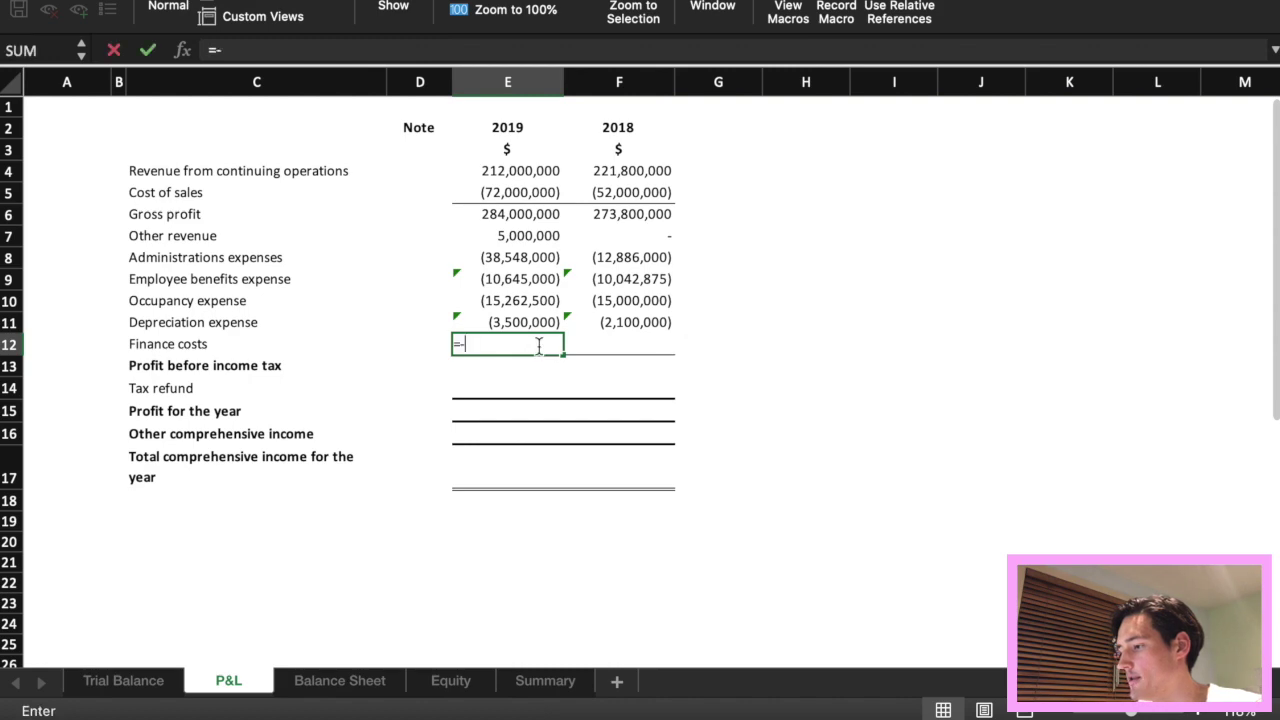
key(BackSpace)
key(BackSpace)
key(BackSpace)
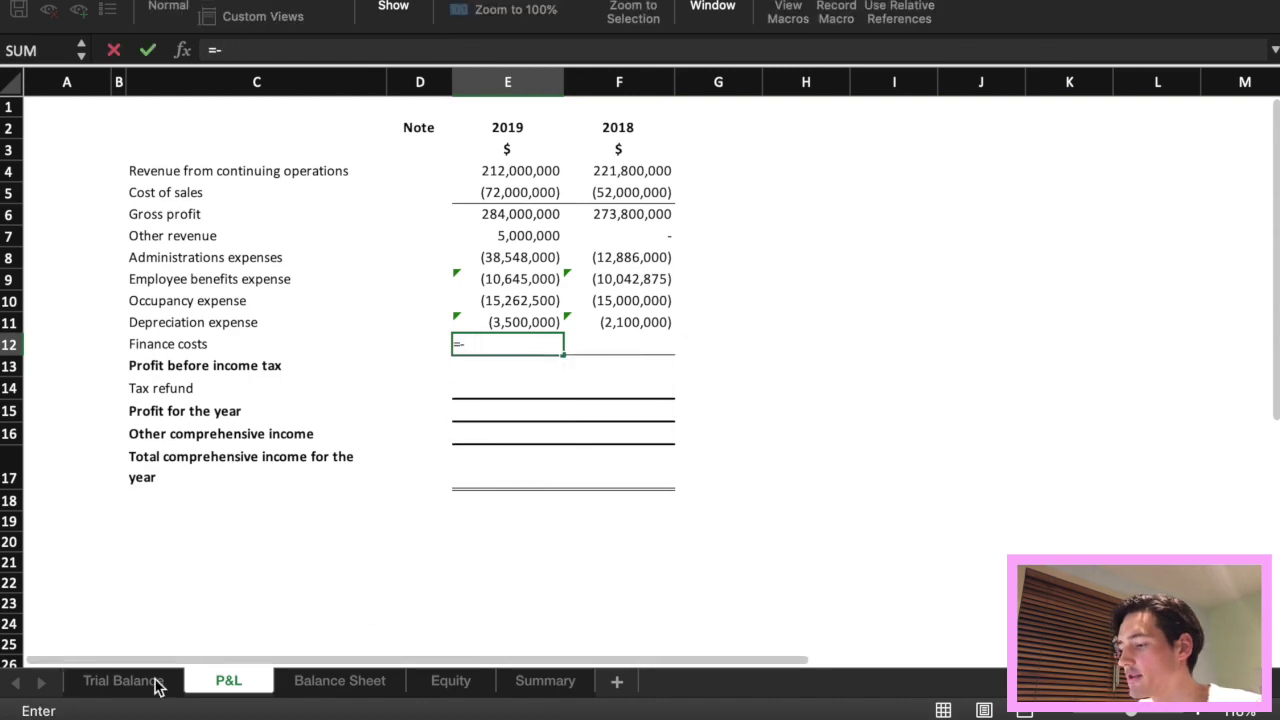
click(157, 683)
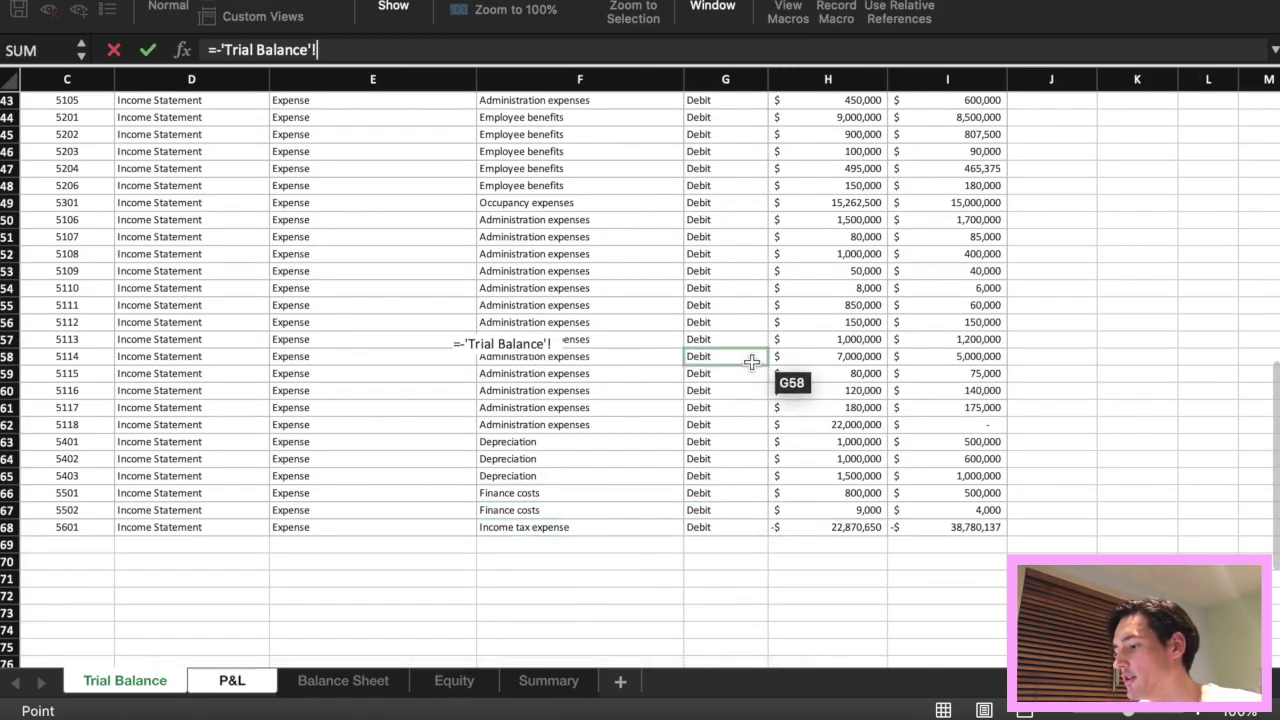
click(222, 49)
text(sum()
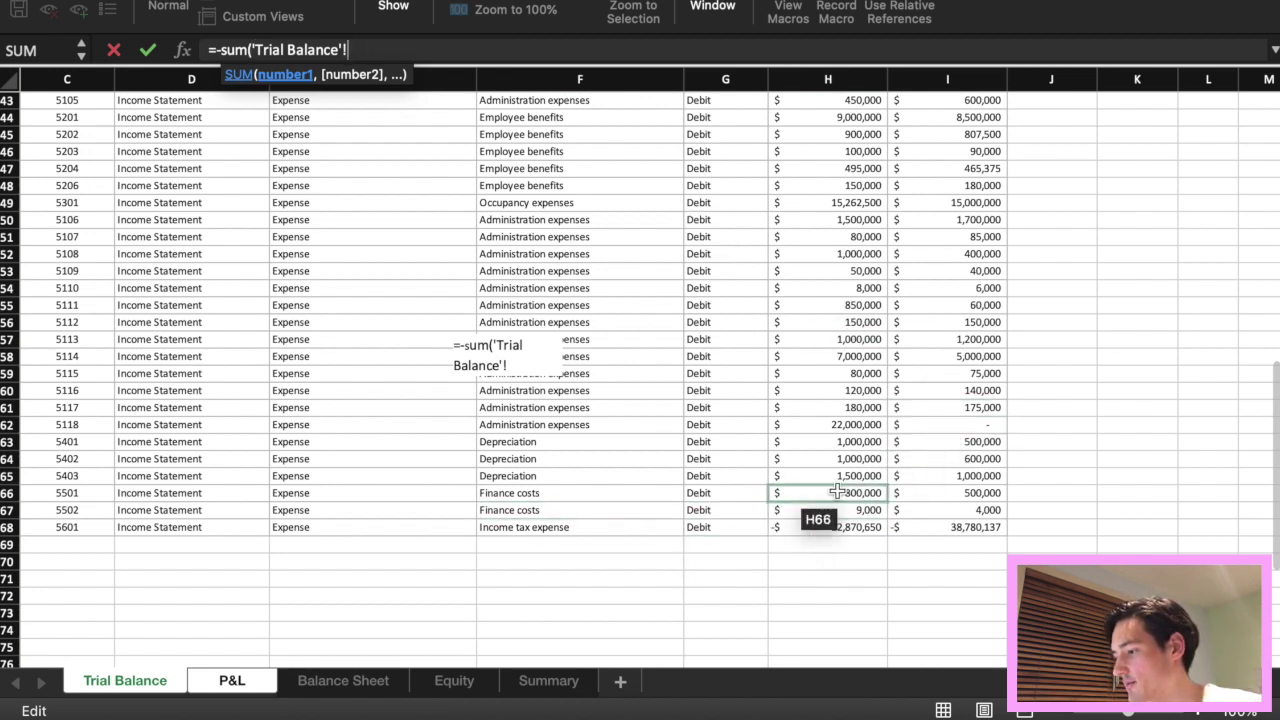
drag(836, 492, 831, 506)
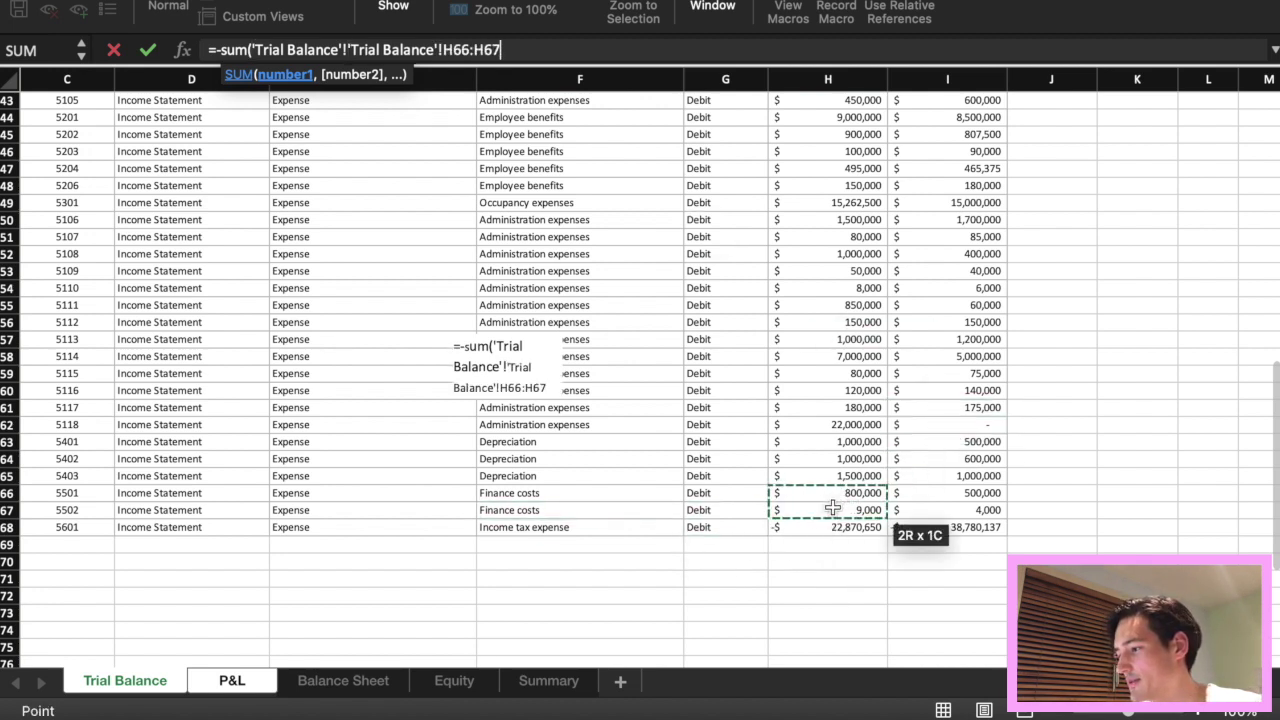
text())
key(Return)
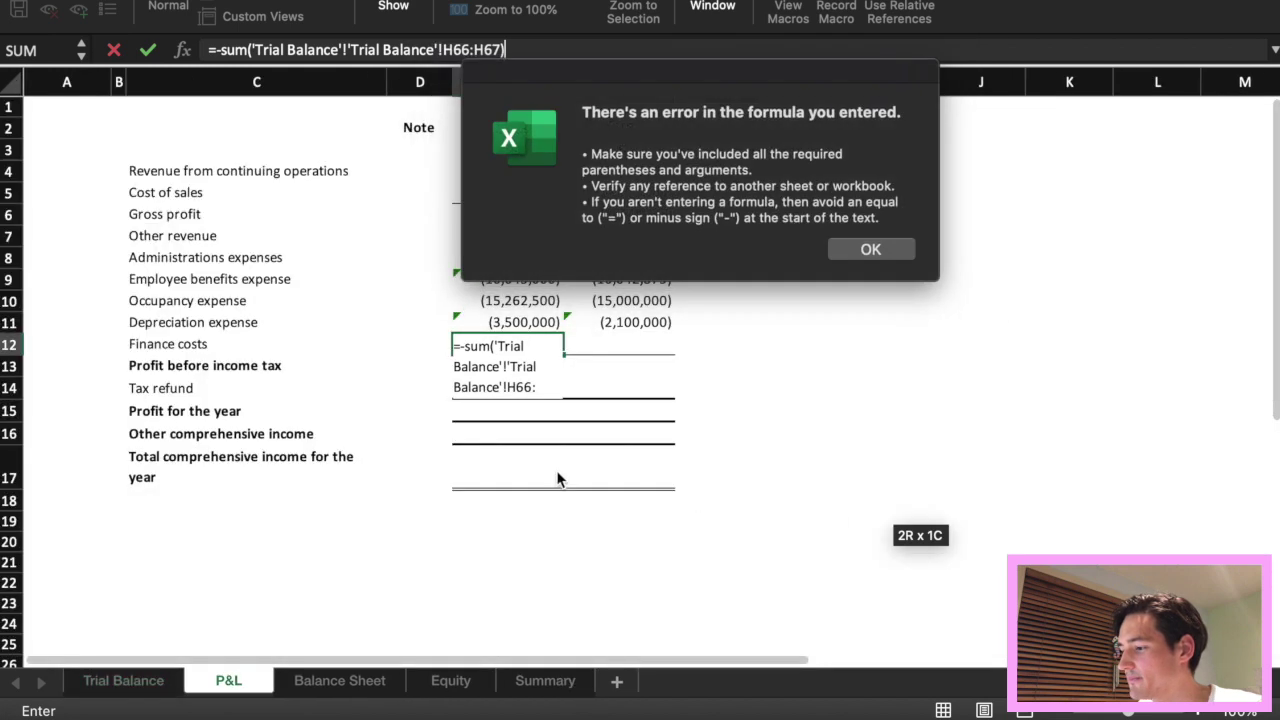
click(862, 251)
click(806, 345)
key(Escape)
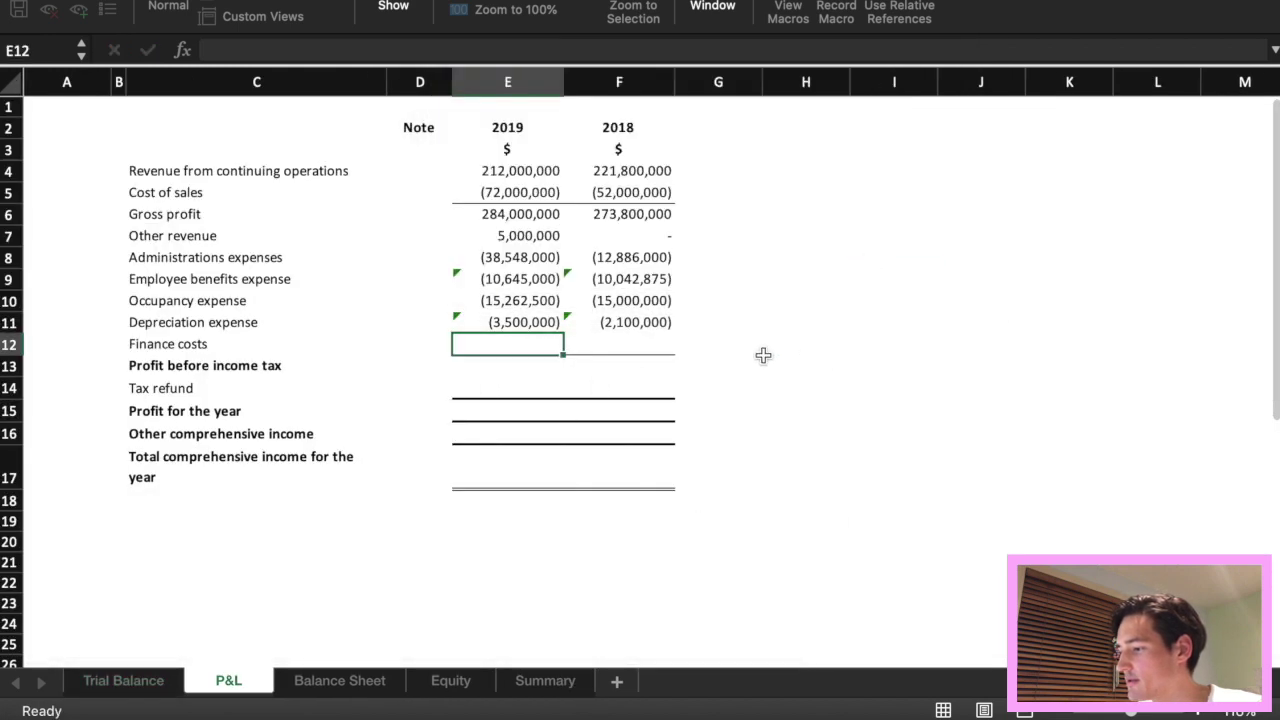
Enter =-SUM('Trial Balance'!H66:H67) in E12 and fill to F12: (809,000) and (504,000).
text(=-sum()
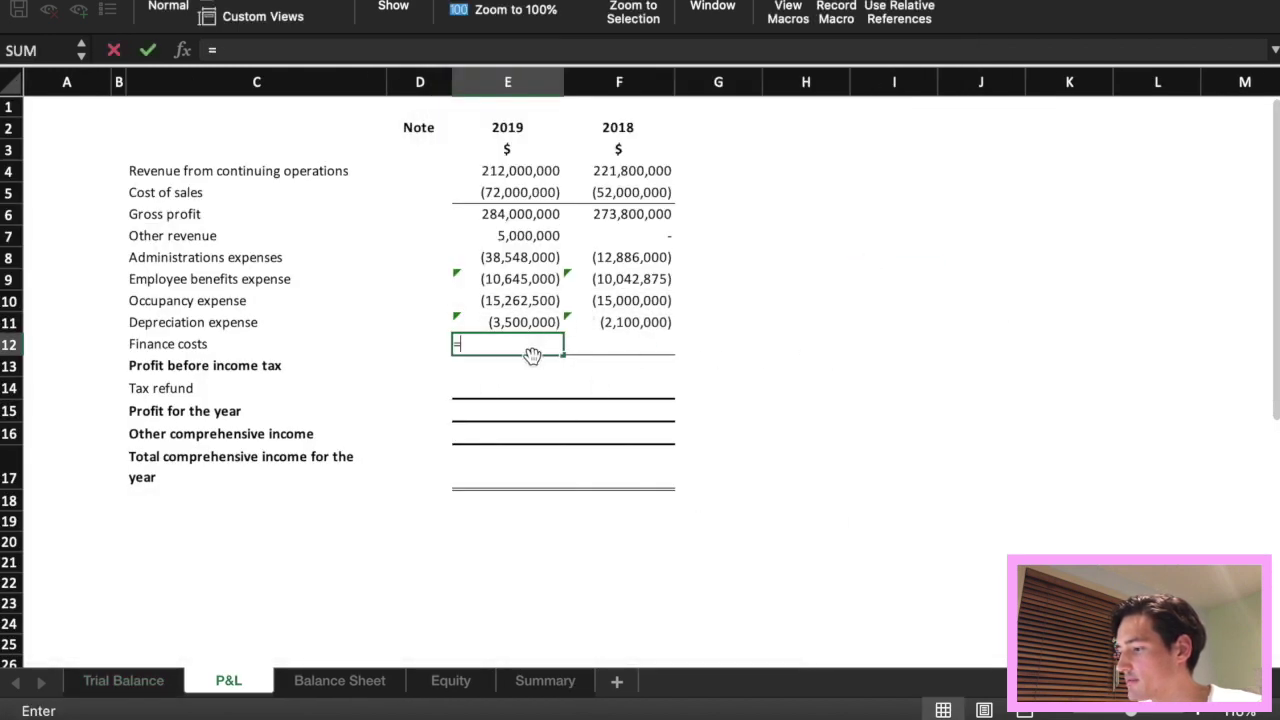
click(130, 681)
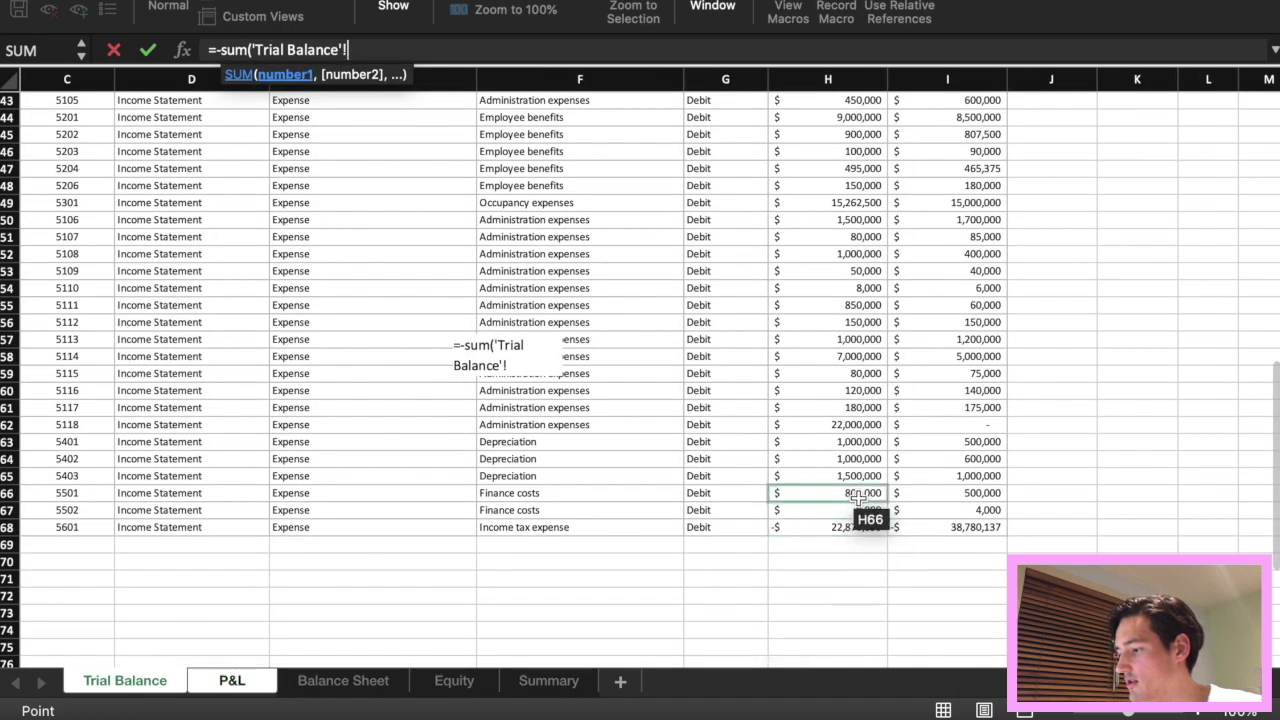
drag(858, 498, 848, 512)
key(Return)
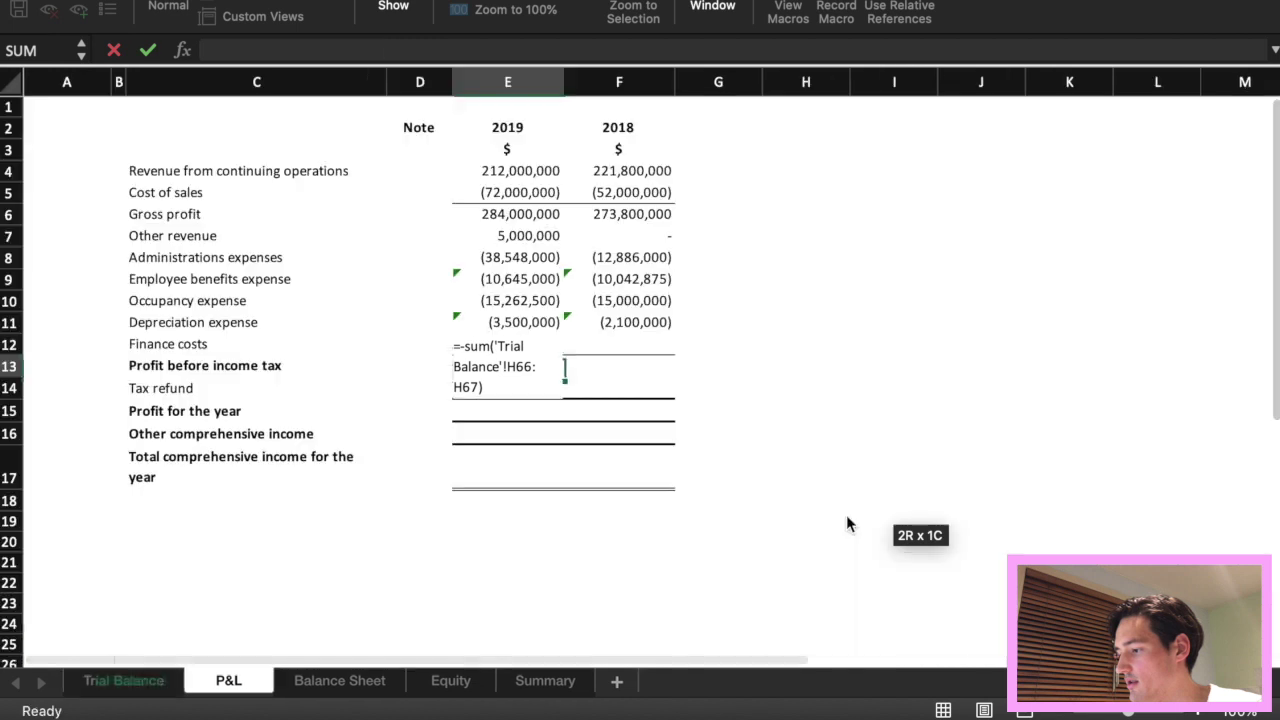
click(530, 343)
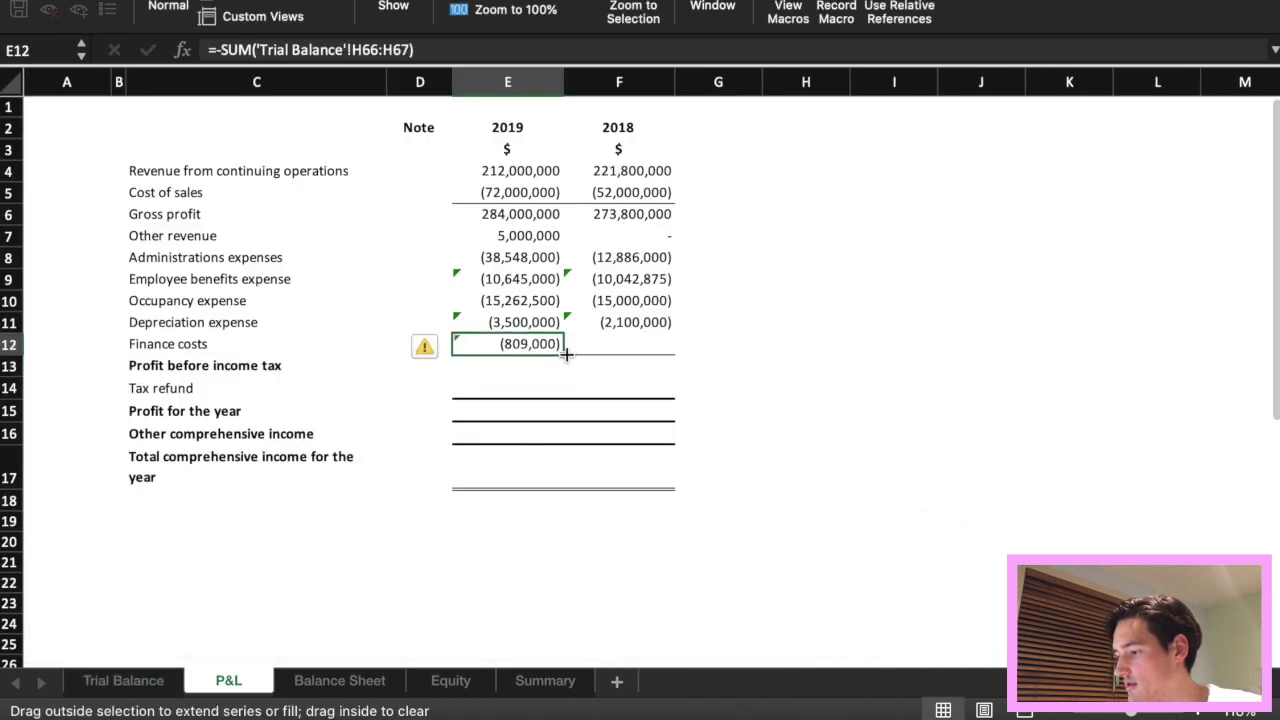
drag(563, 354, 617, 360)
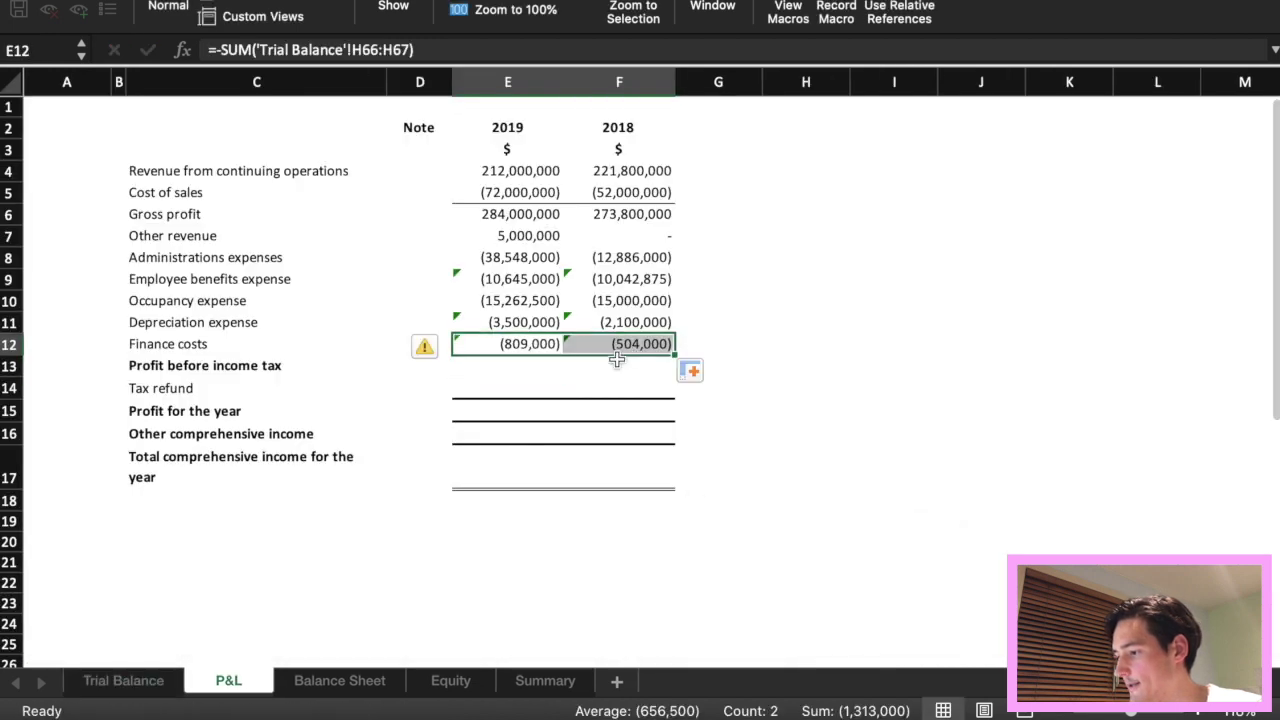
click(515, 367)
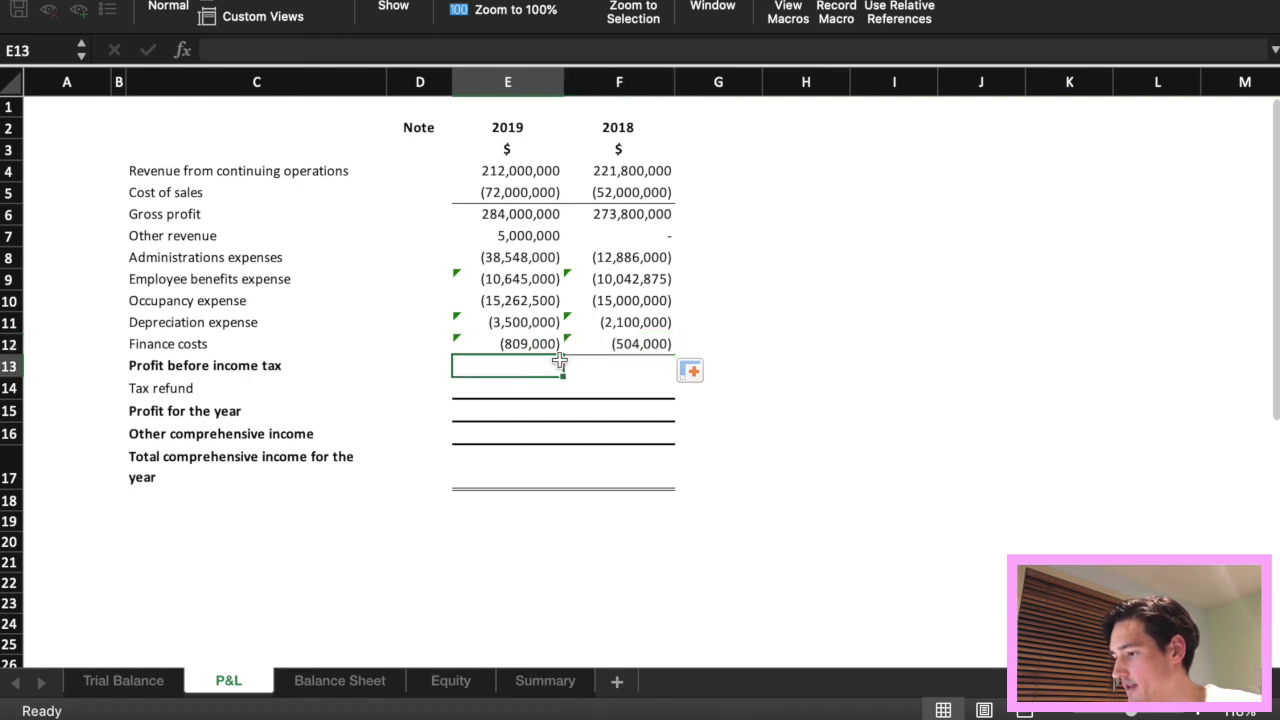
Enter =E6+SUM(E7:E12) as profit before income tax and fill it to 2018.
text(=)
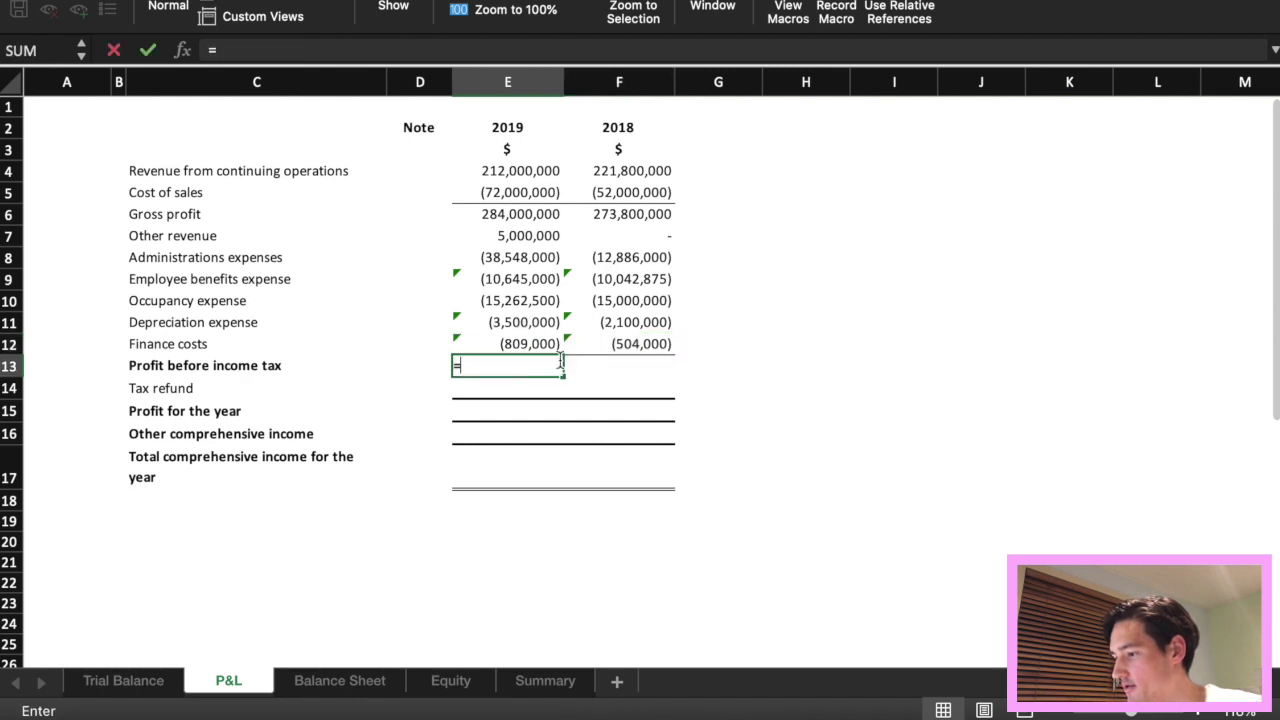
click(536, 212)
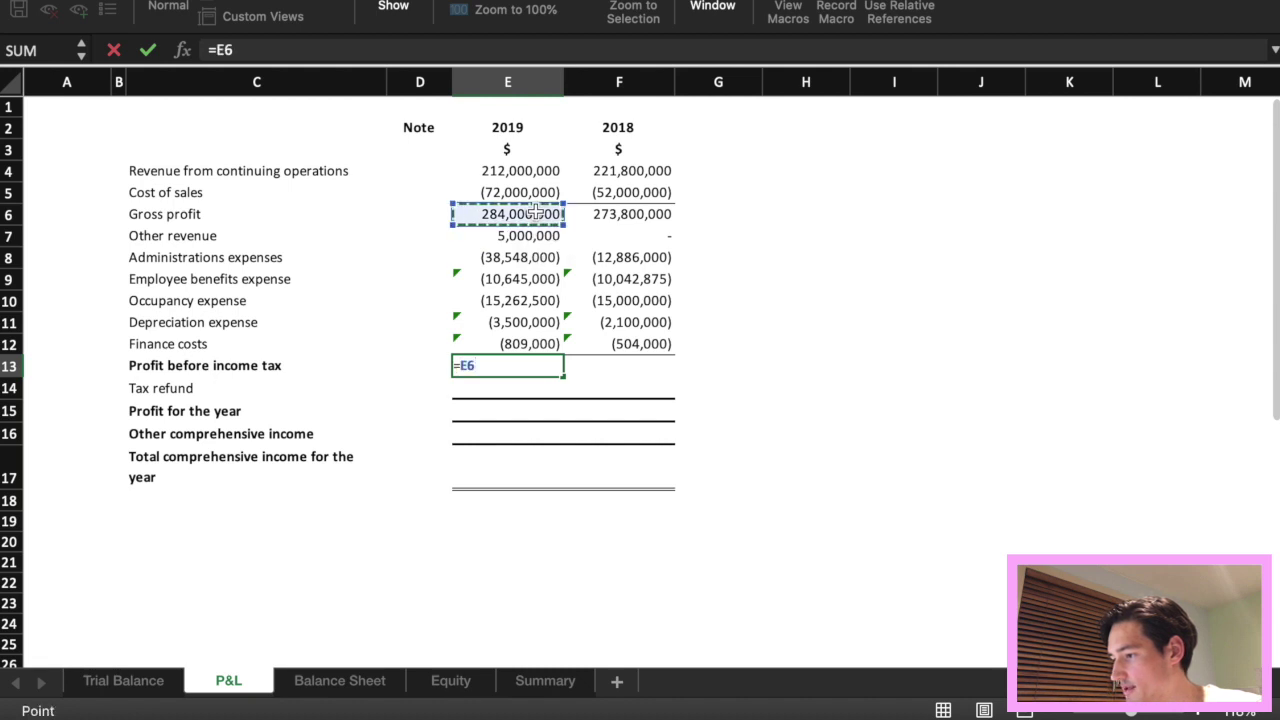
text(+sum()
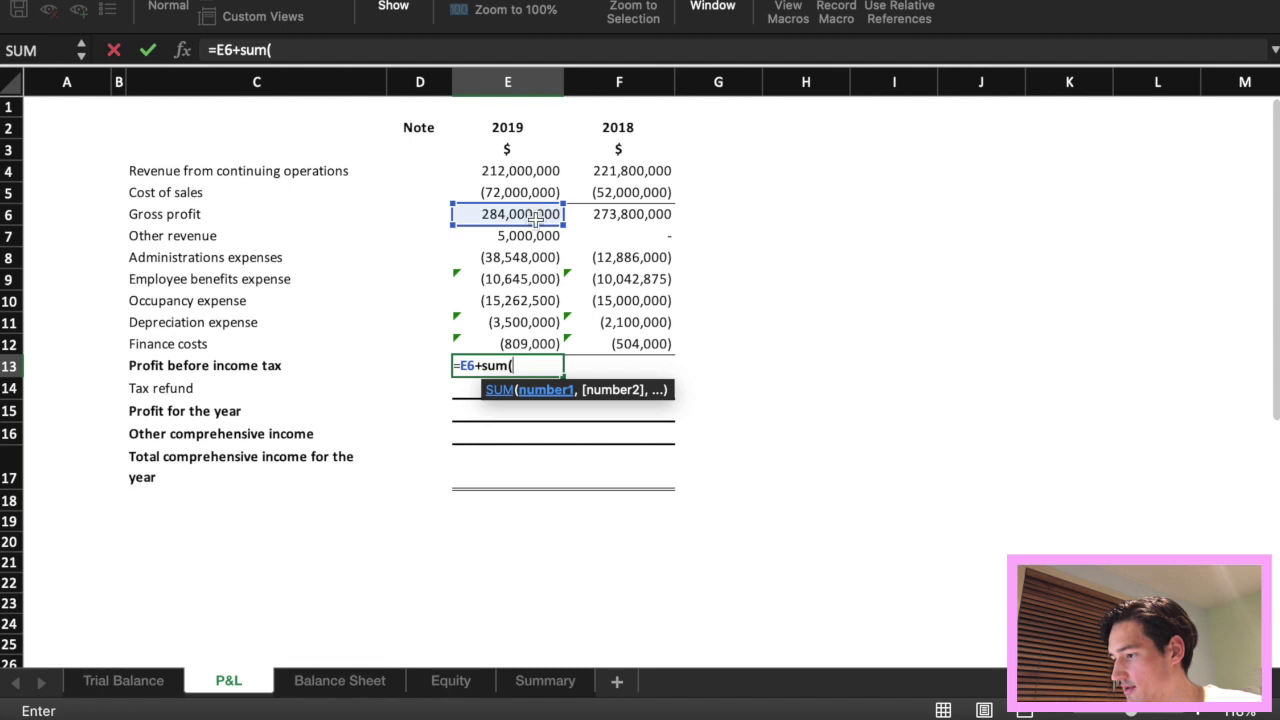
drag(533, 344, 533, 236)
text())
key(Return)
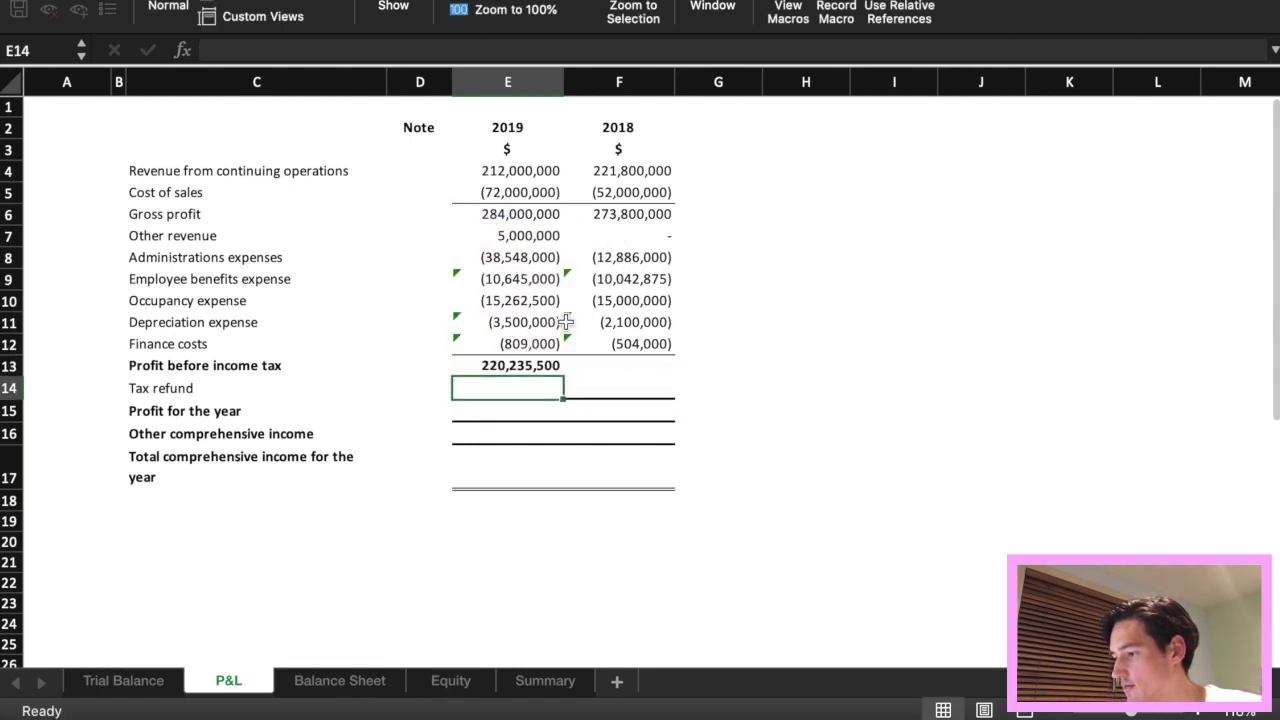
click(563, 373)
drag(565, 377, 620, 375)
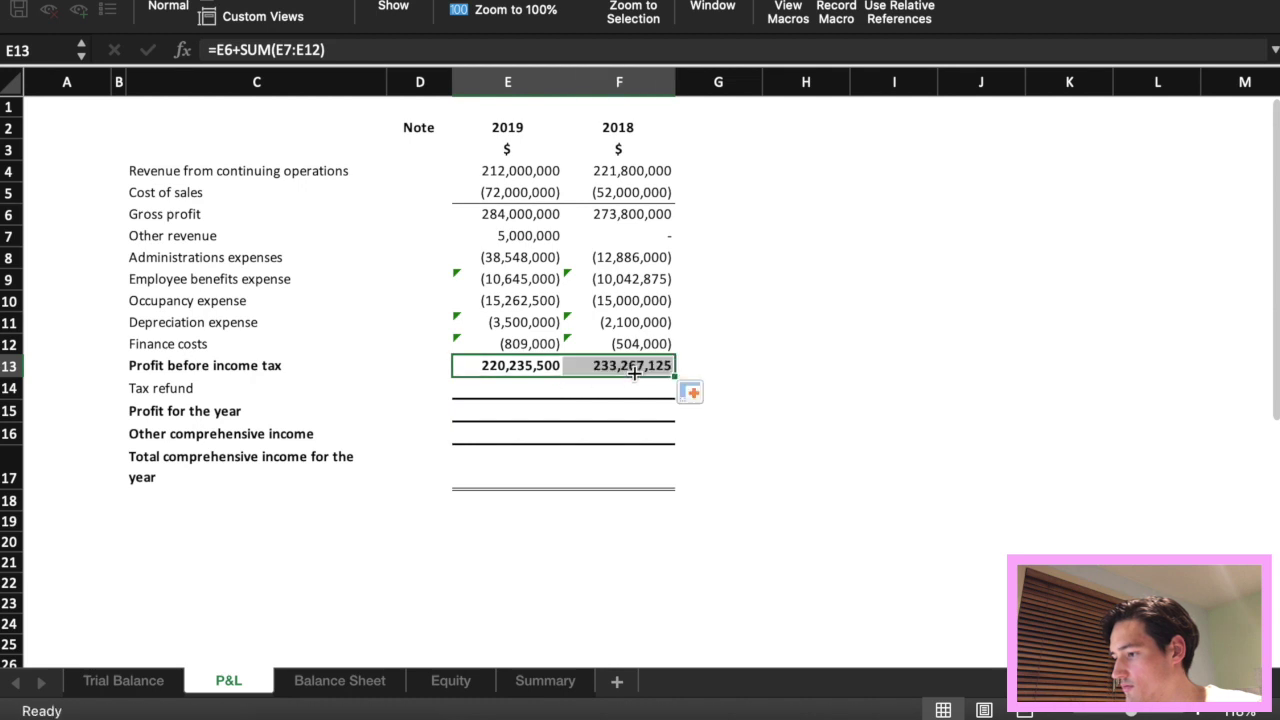
Set Tax refund to =-'Trial Balance'!H68 for 2019 and fill it to 2018.
click(529, 393)
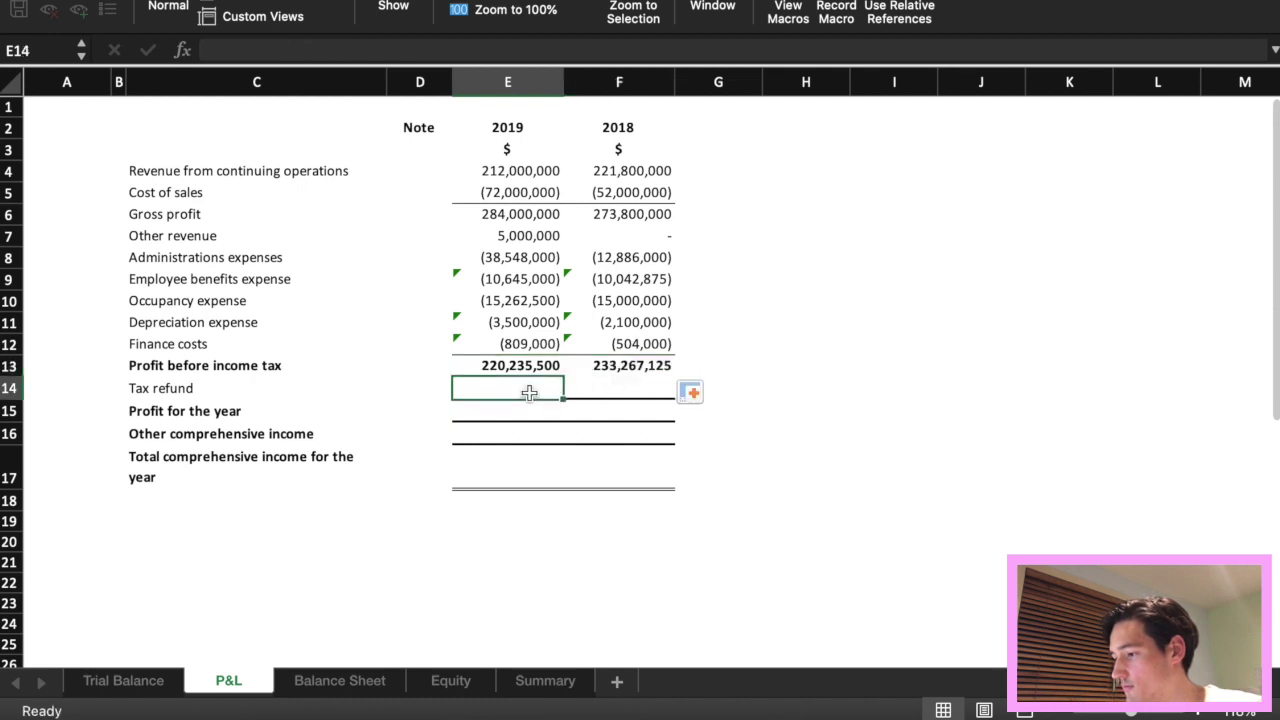
text(=-)
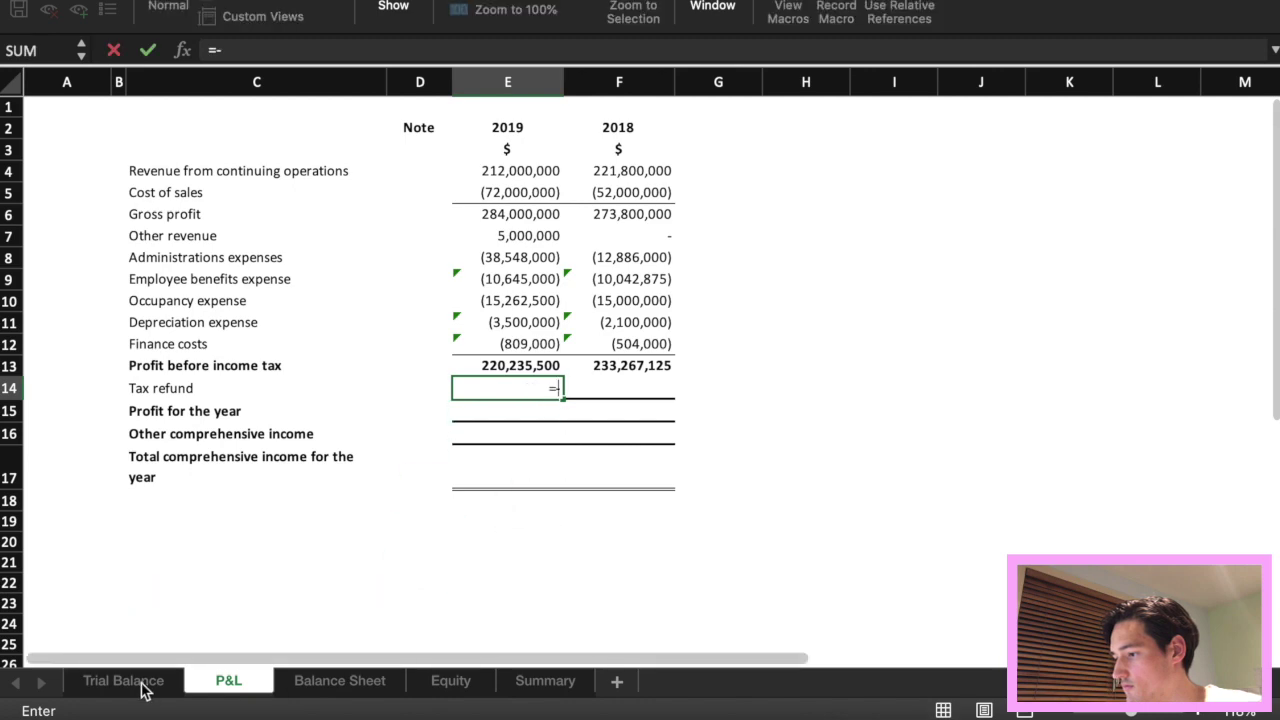
click(143, 686)
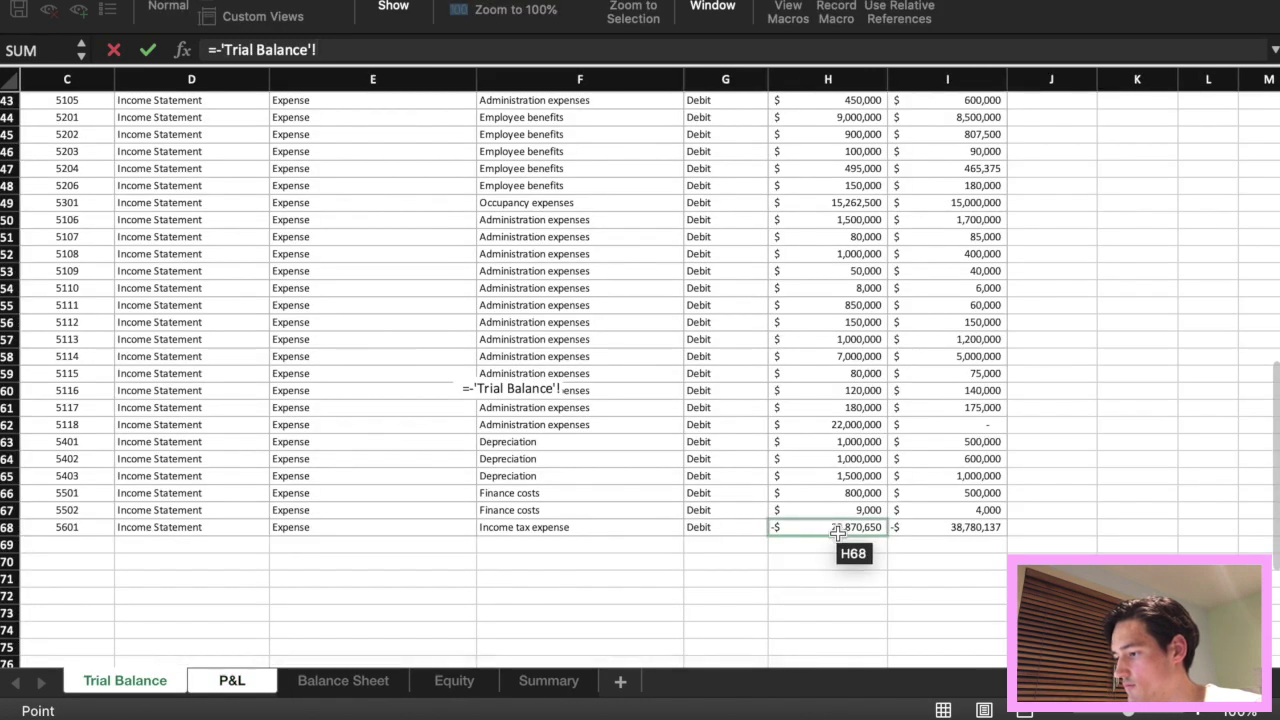
click(838, 533)
key(Return)
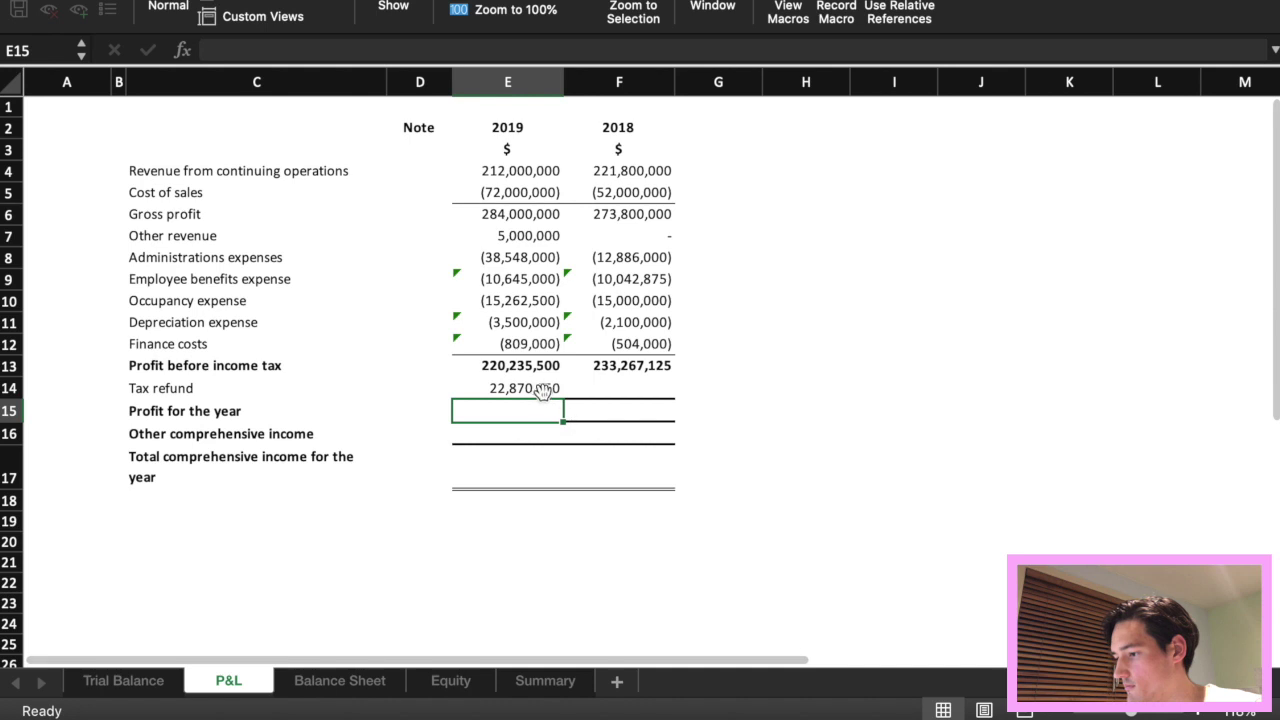
click(541, 390)
drag(563, 398, 655, 401)
Enter profit for the year as =E13+E14 and fill it to 2018.
click(524, 413)
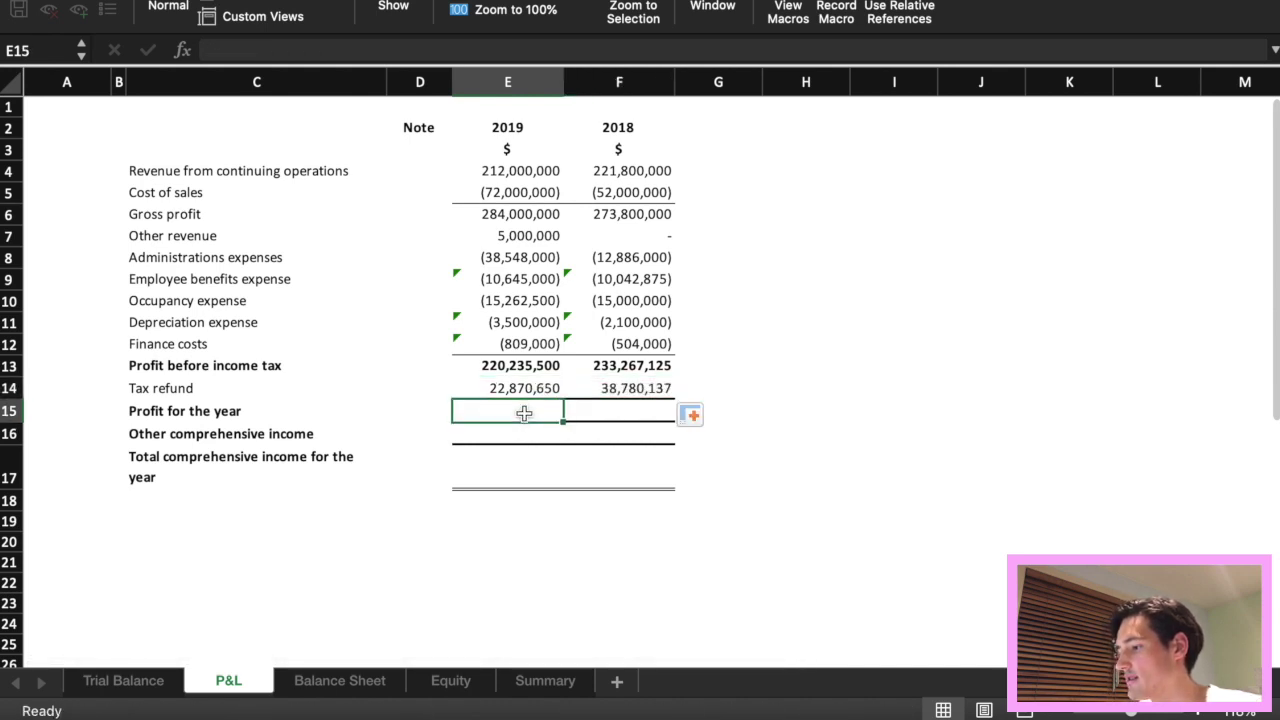
text(=)
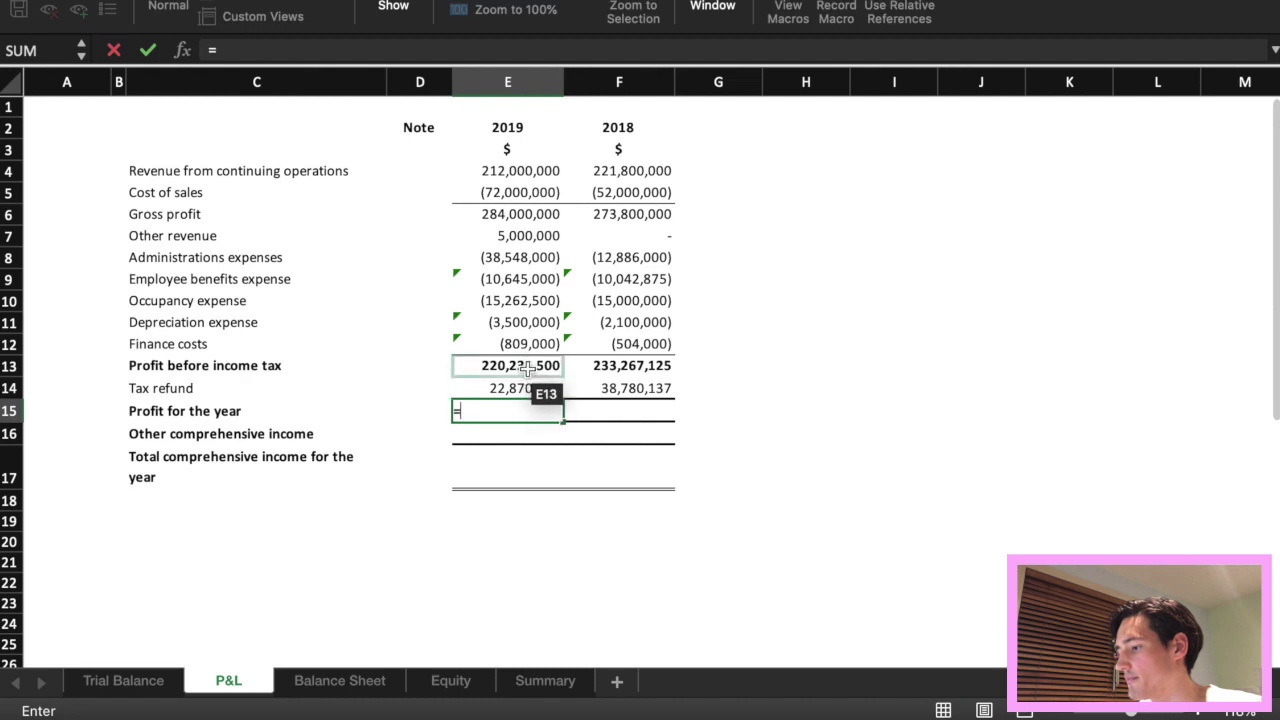
click(527, 368)
text(+)
click(521, 393)
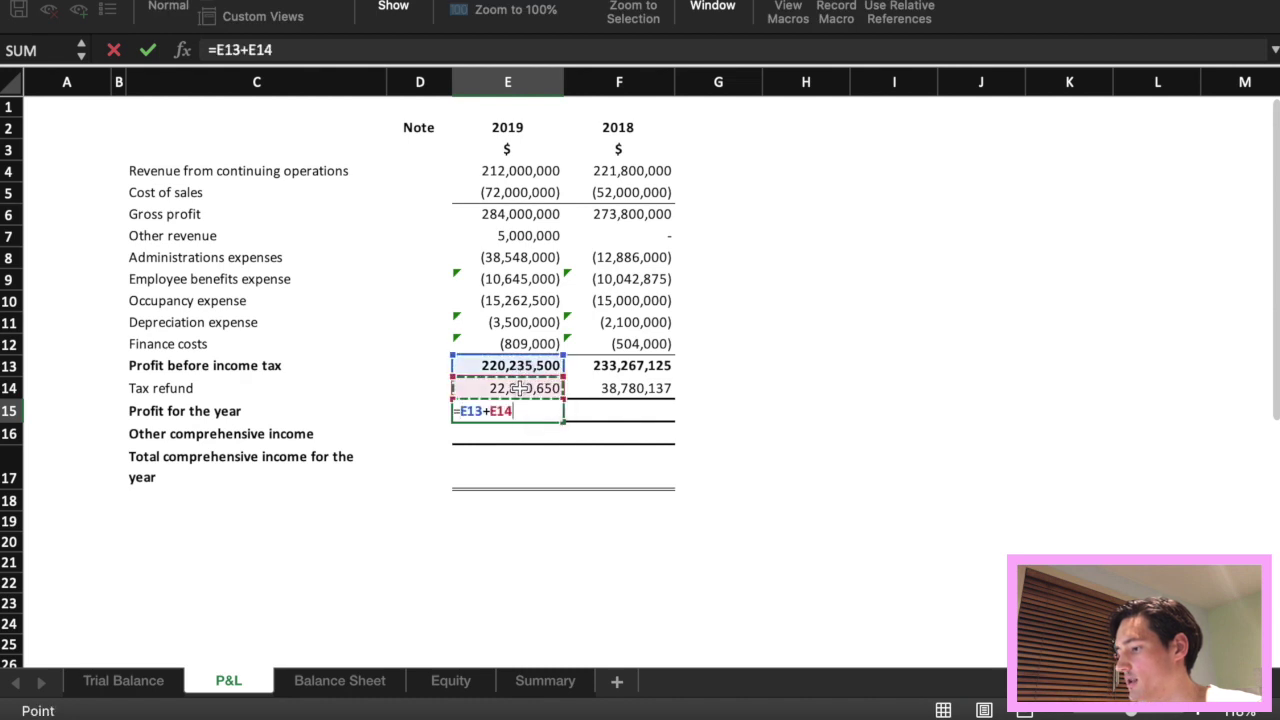
key(Return)
click(513, 411)
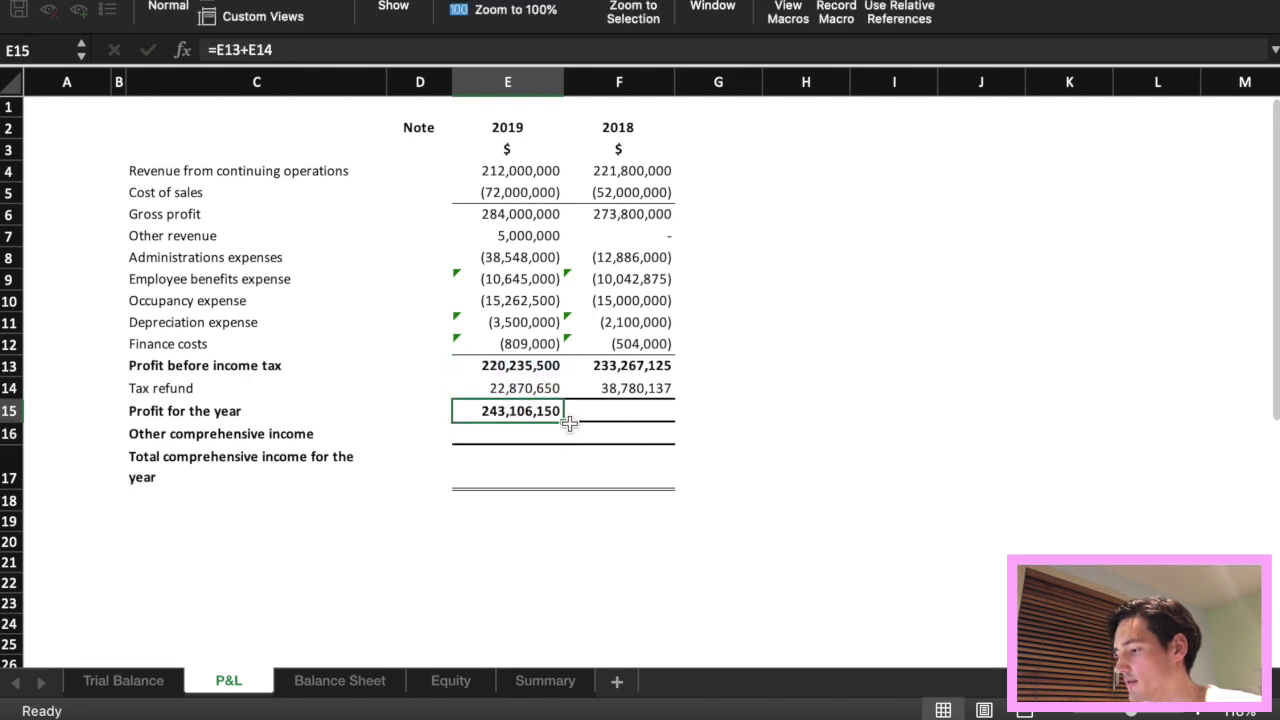
drag(563, 421, 668, 424)
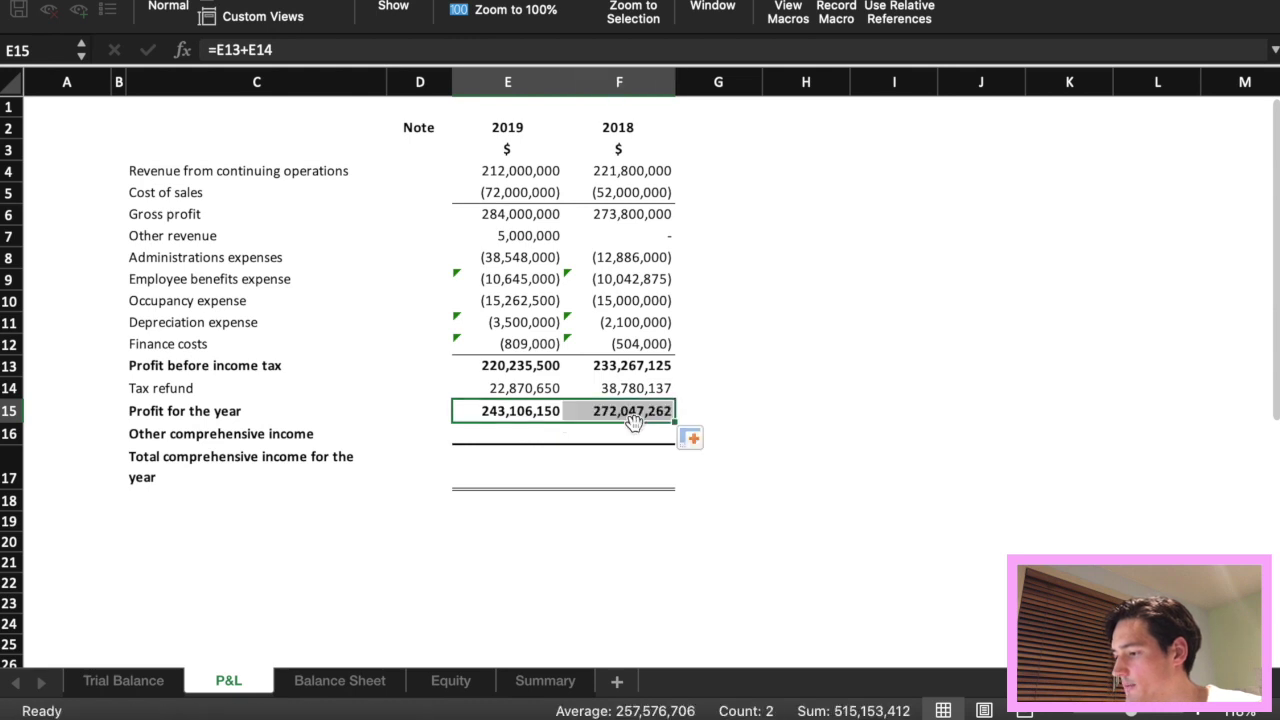
Enter 0 as Other comprehensive income for 2019 and 2018.
click(517, 436)
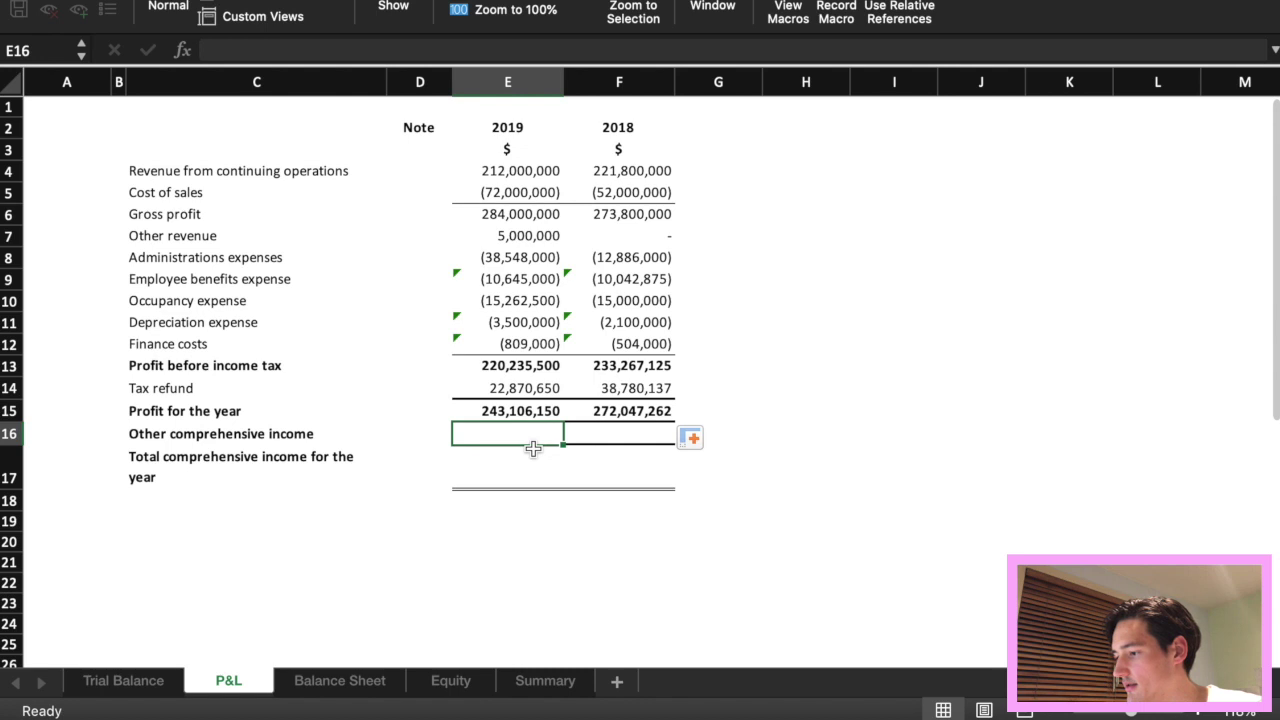
text(0)
key(Tab)
text(0)
key(Tab)
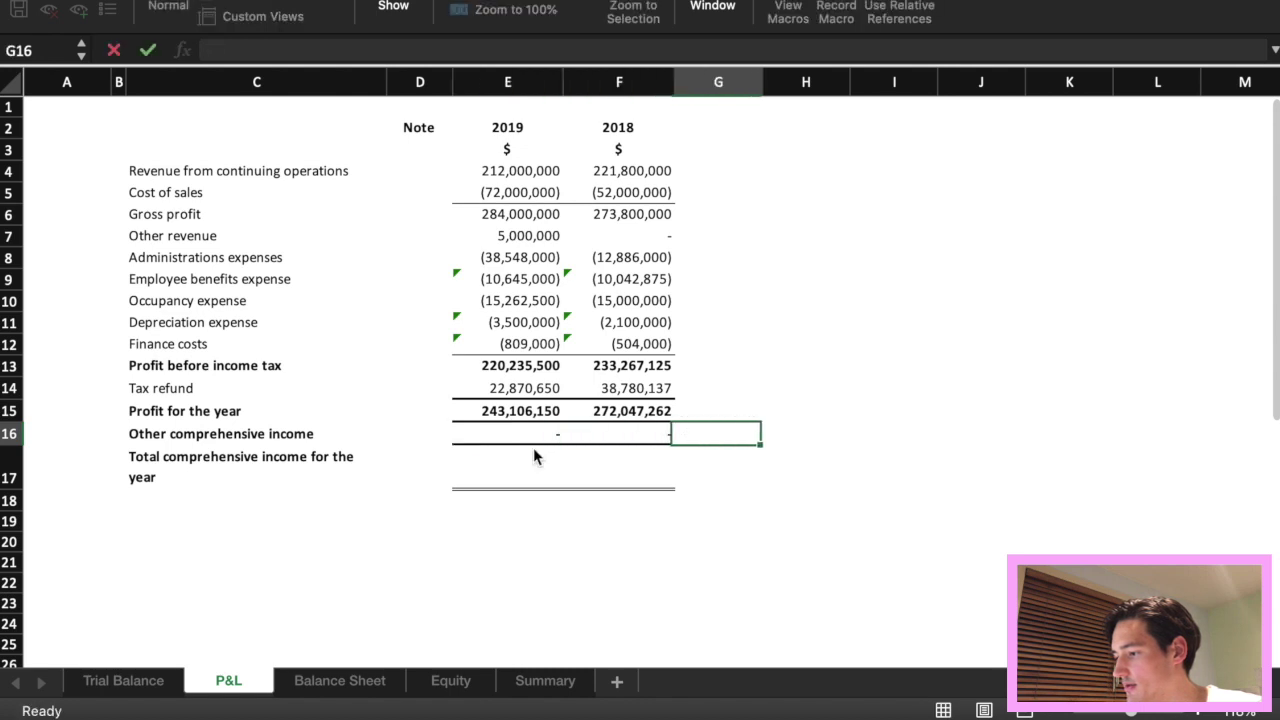
Enter total comprehensive income as =E15+E16 and fill it to 2018.
click(525, 457)
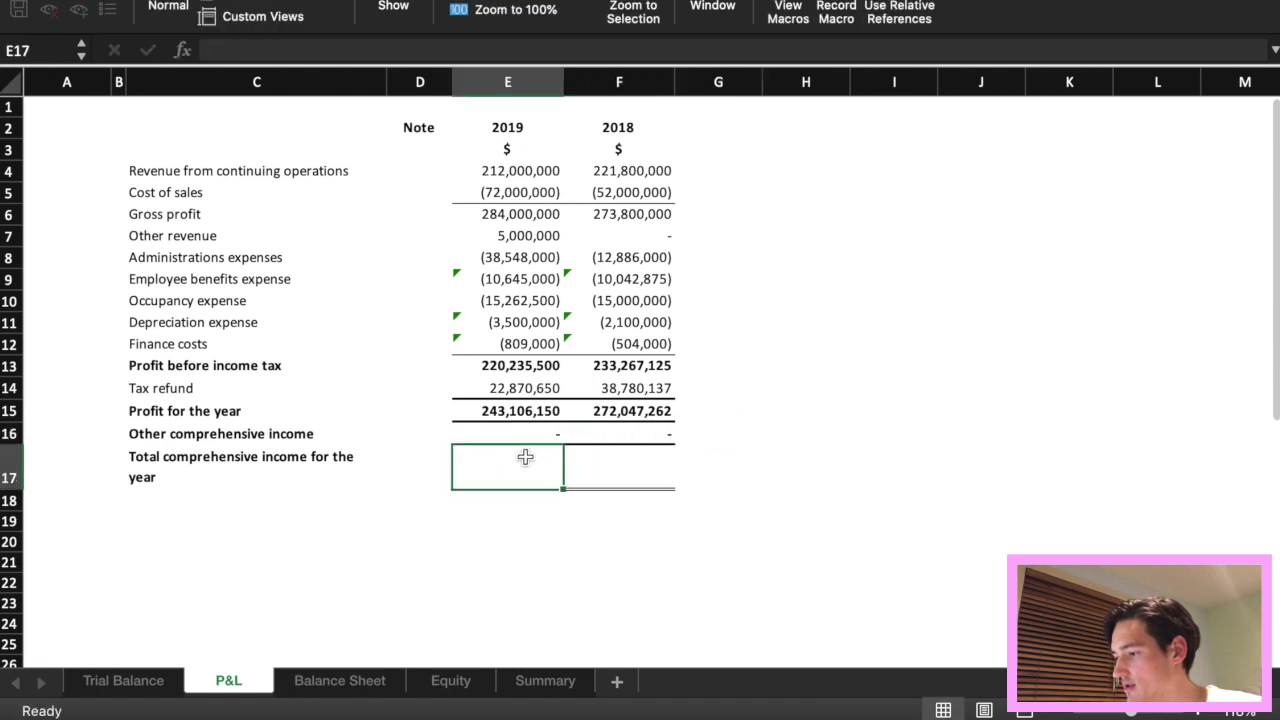
text(=)
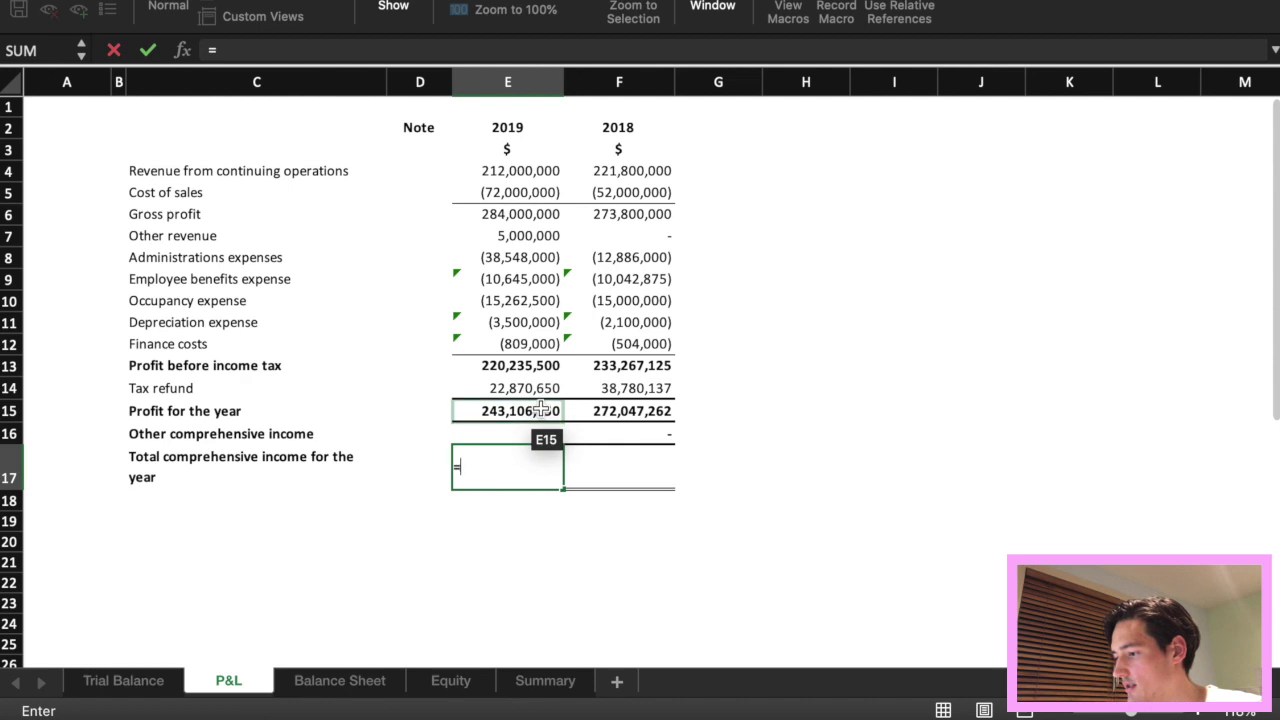
click(541, 409)
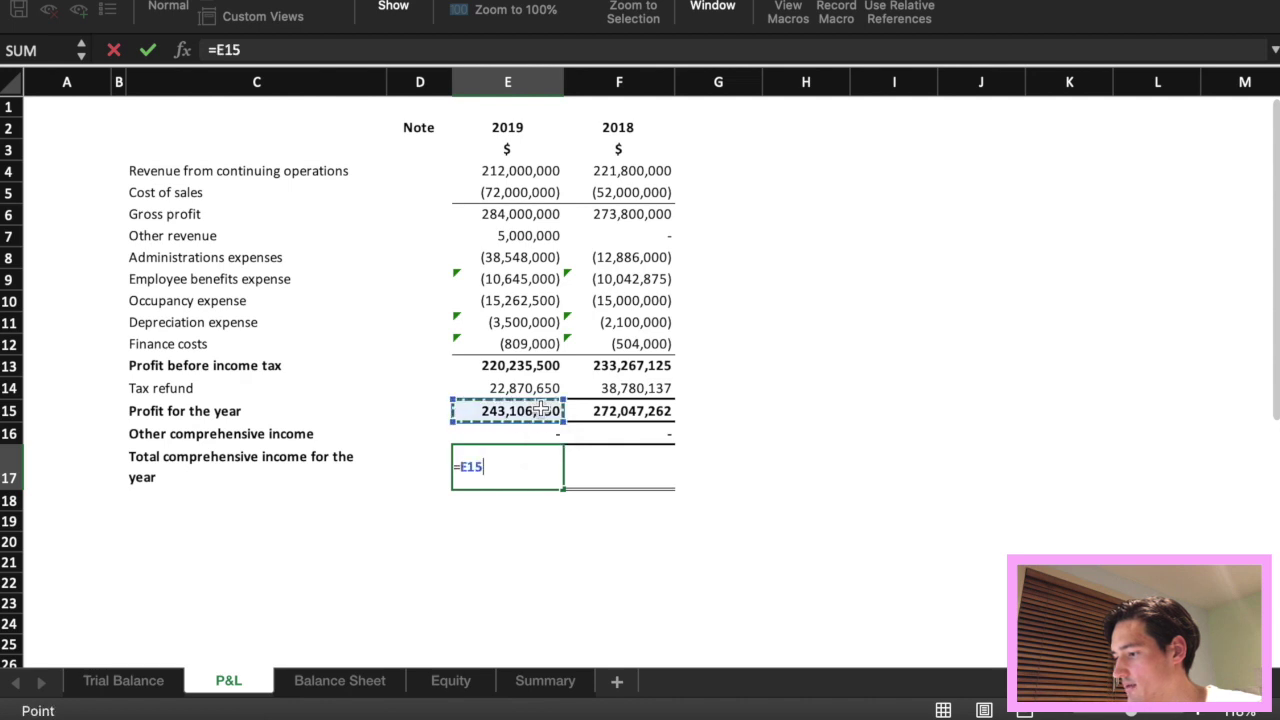
text(+)
click(538, 434)
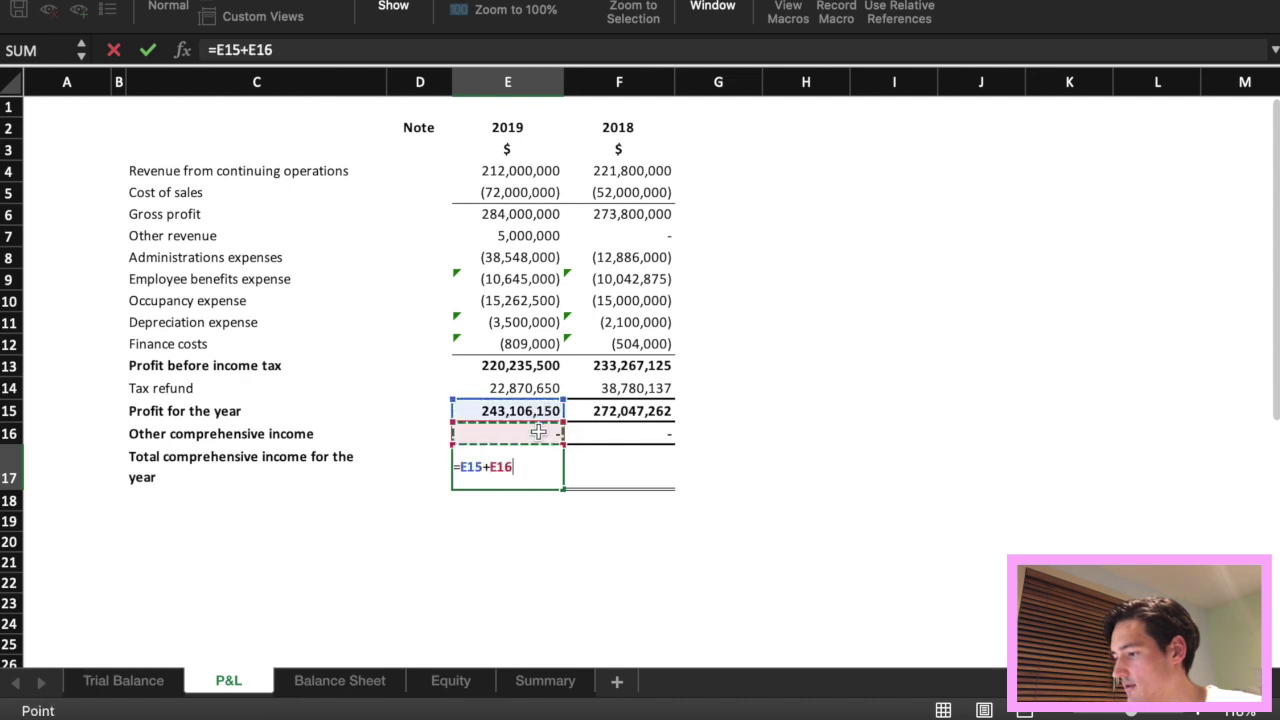
key(Return)
key(Up)
drag(565, 491, 672, 489)
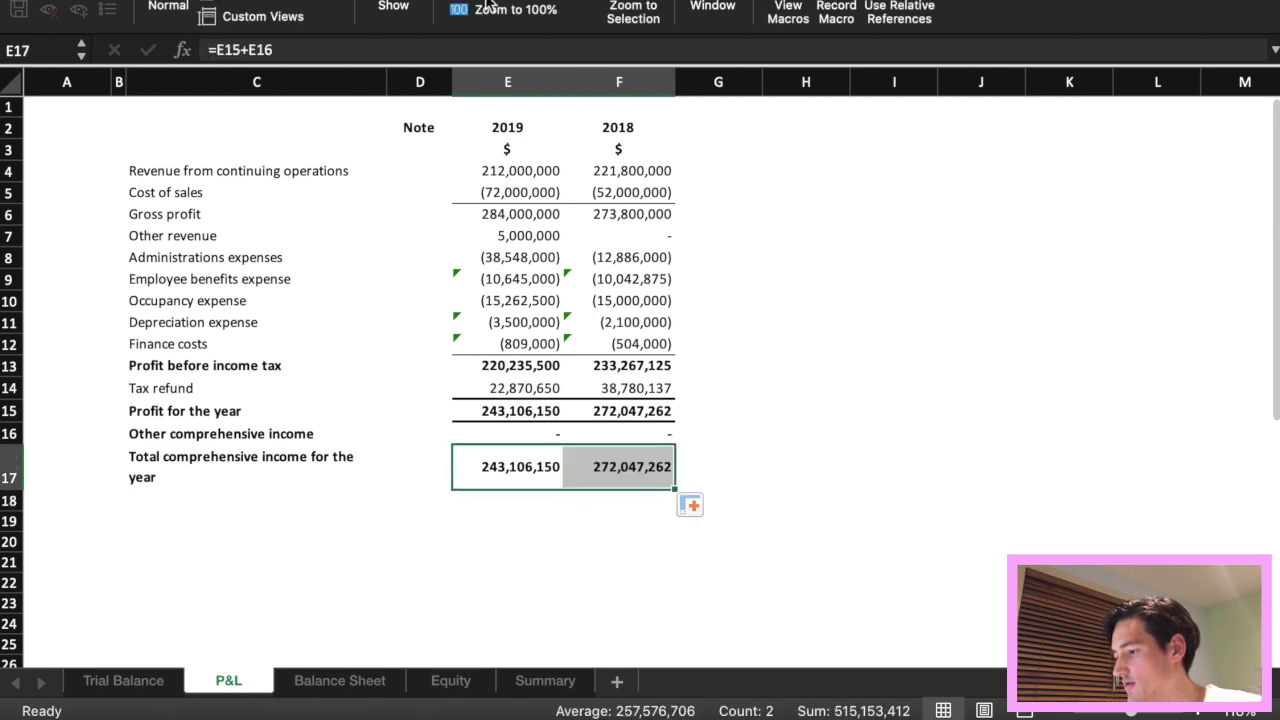
Widen column C so the row 17 label fits.
mouse_move(386, 83)
mouse_down()
mouse_move(426, 83)
mouse_move(396, 87)
mouse_up()
click(845, 322)
click(828, 494)
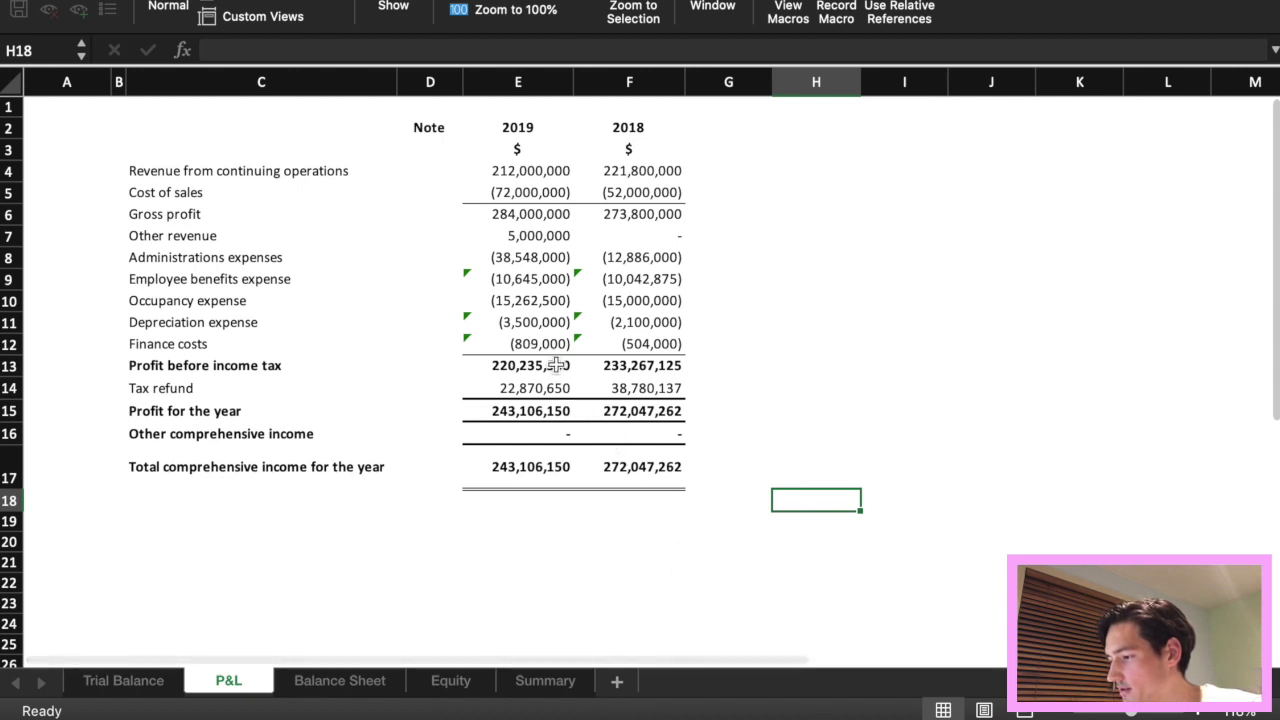
Change the Gross profit formula from =E4-E5 to =E4+E5 and fill it to F6.
click(516, 214)
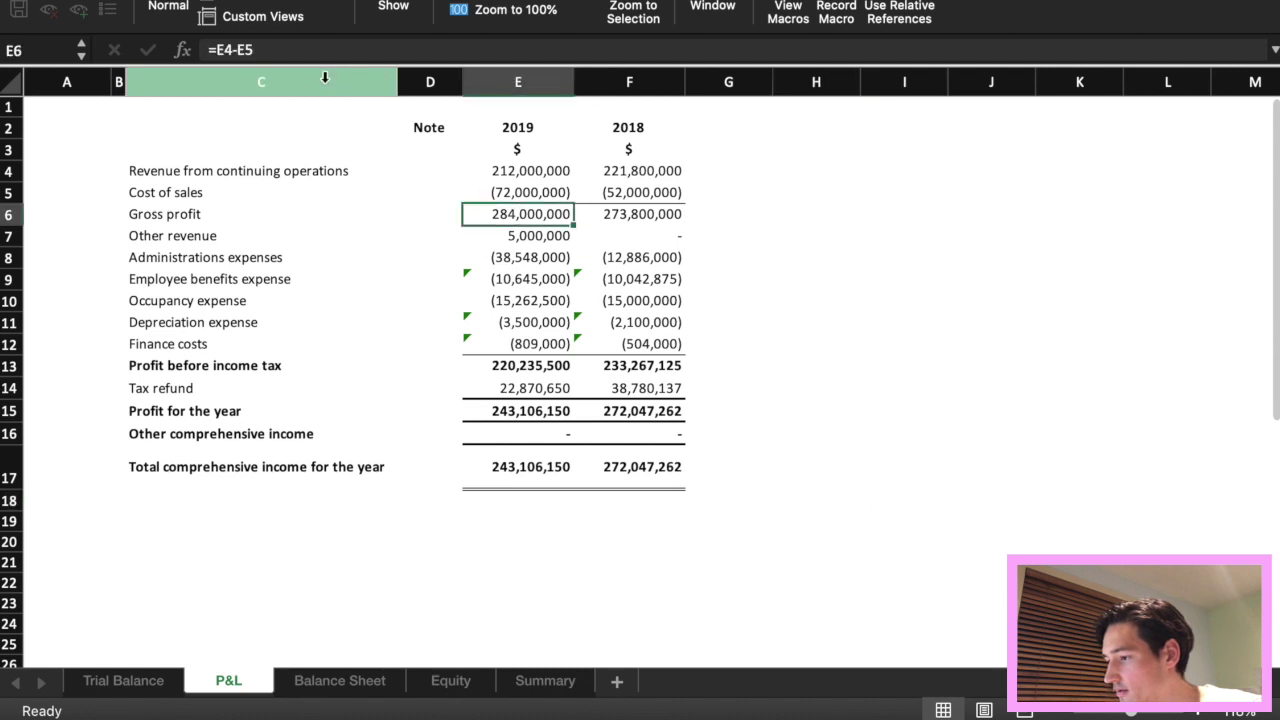
click(236, 49)
key(BackSpace)
text(+)
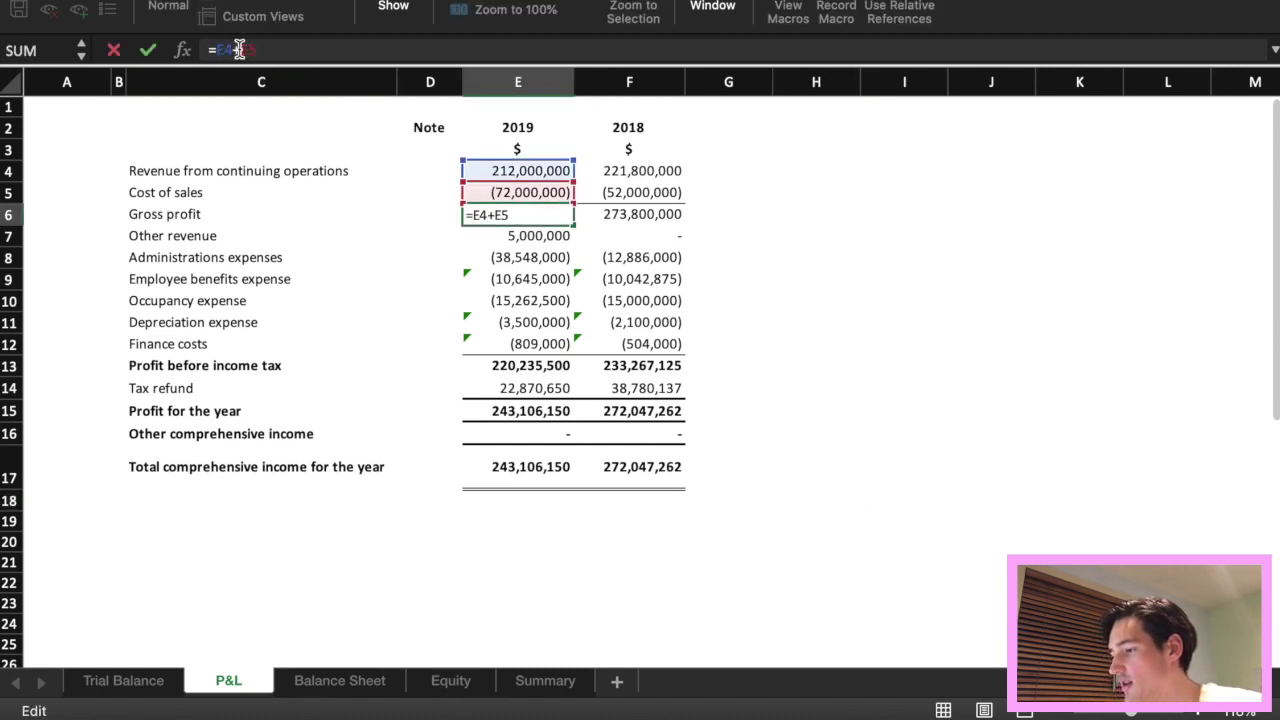
key(Return)
click(530, 210)
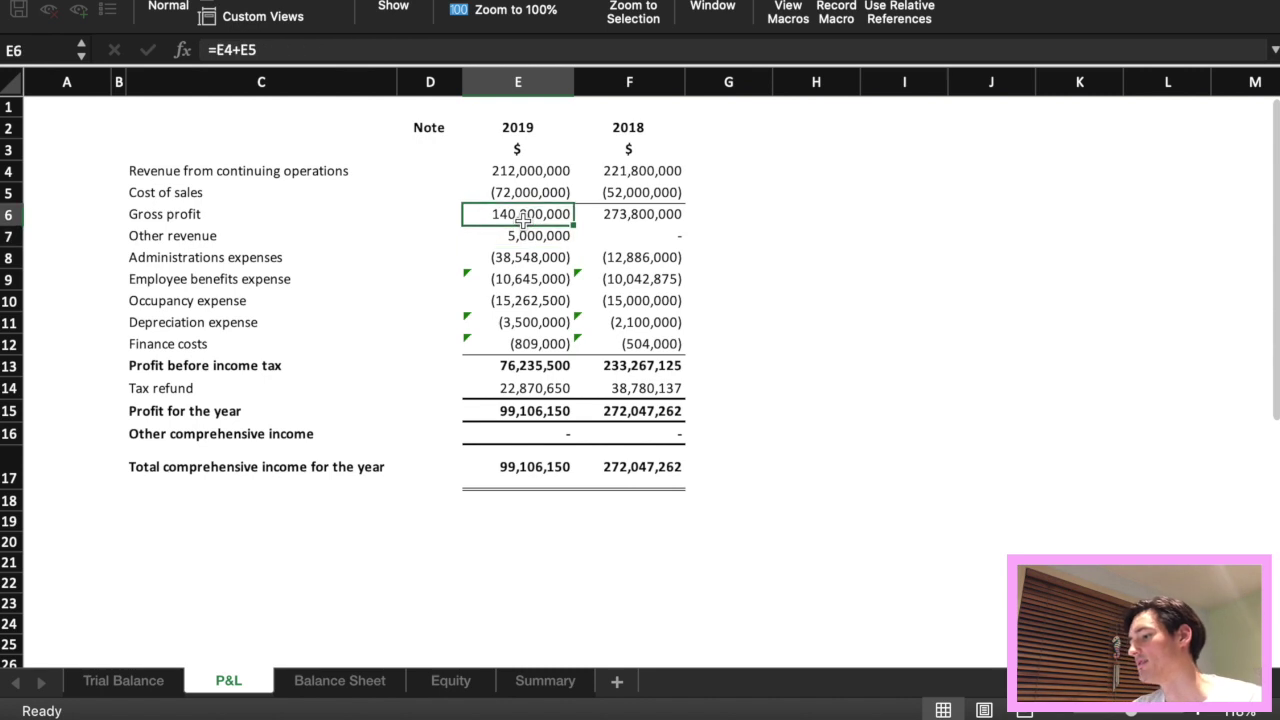
drag(575, 225, 682, 222)
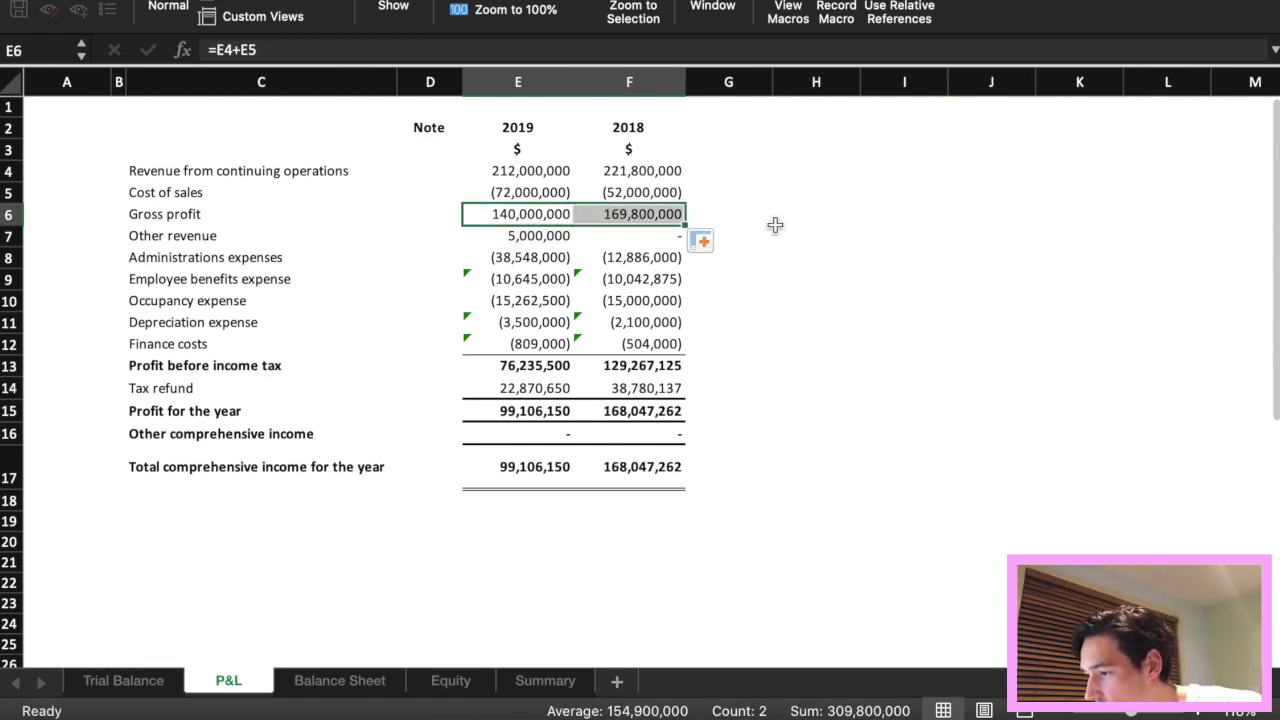
click(775, 225)
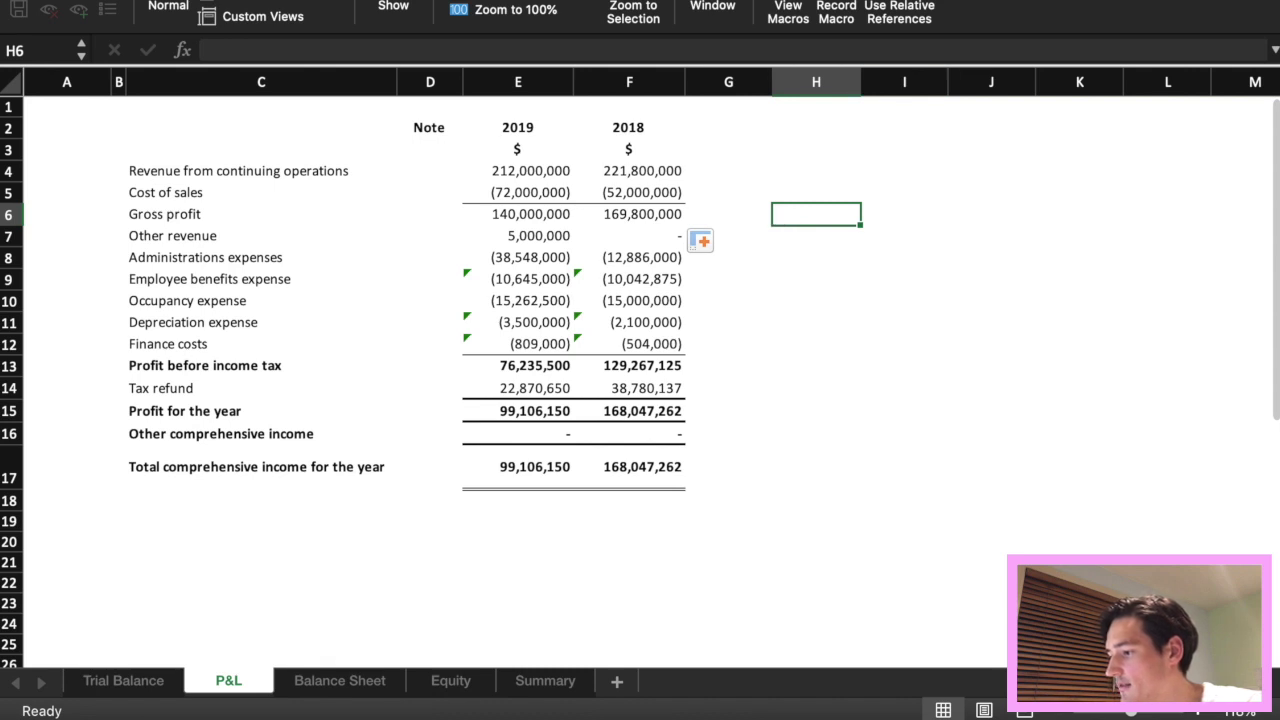
Link Balance Sheet cash to the summed Trial Balance cash balances for 2019 and 2018.
click(340, 681)
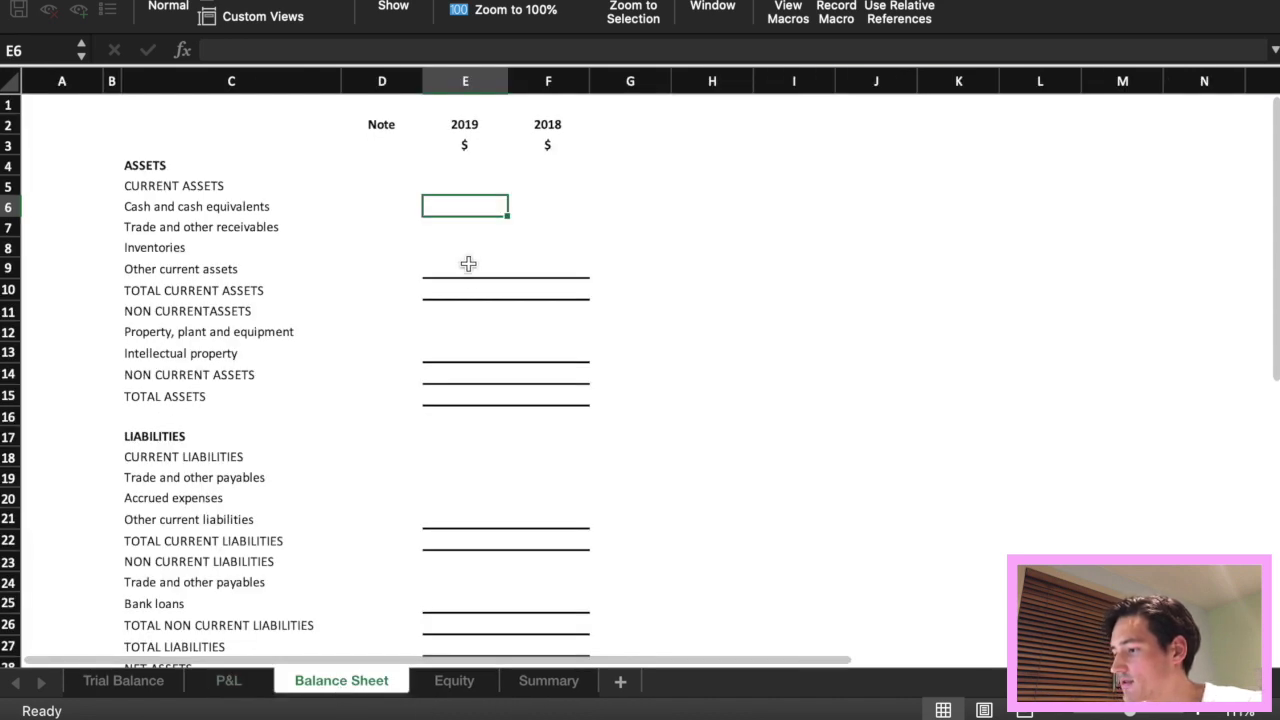
text(=)
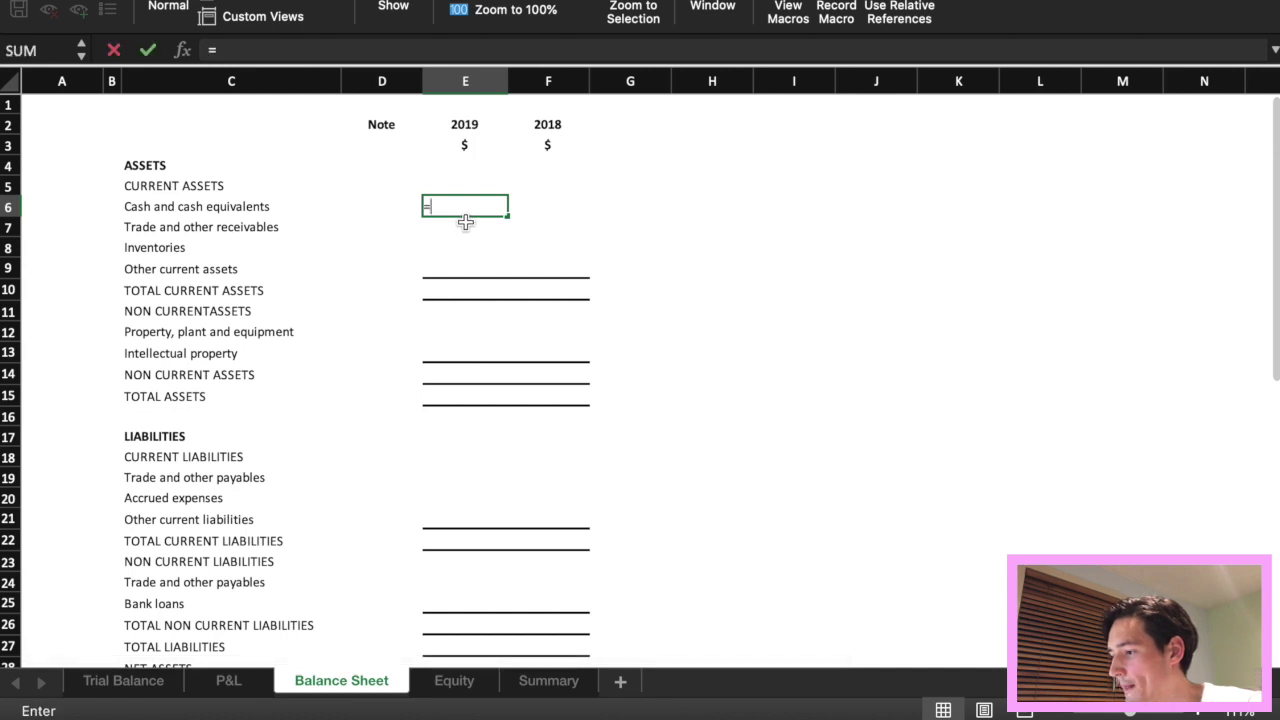
text(sum()
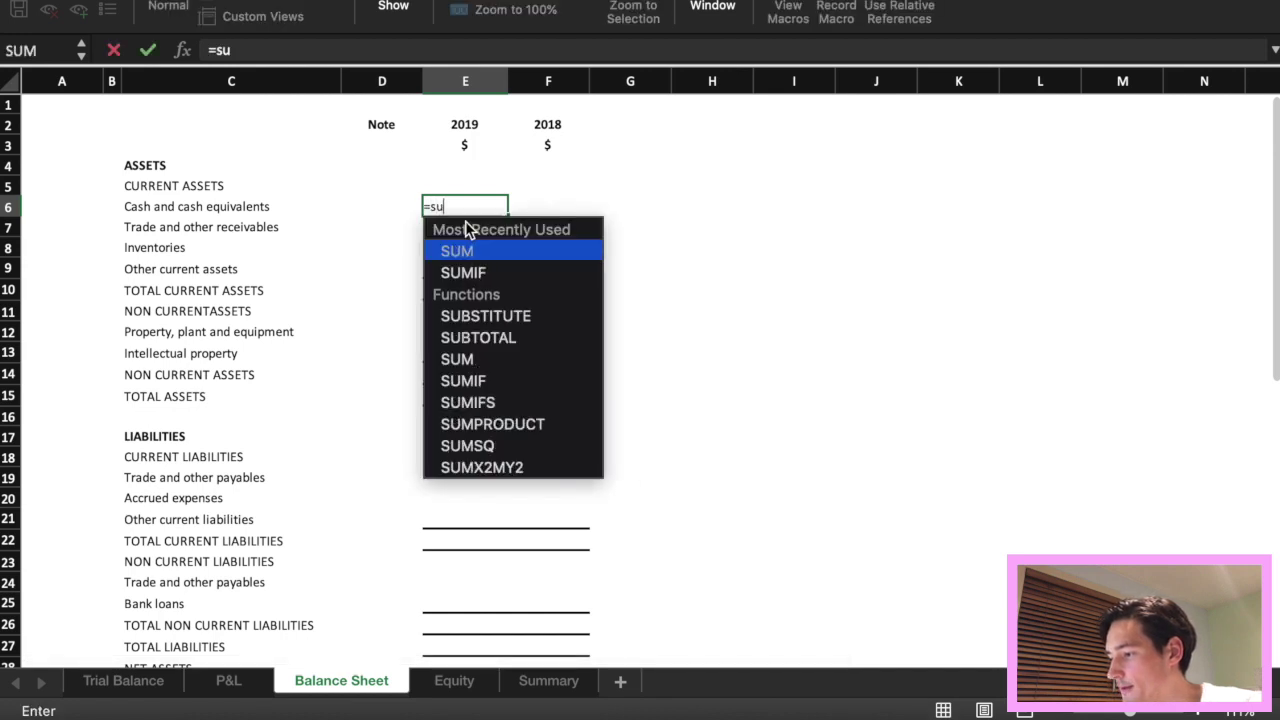
click(123, 681)
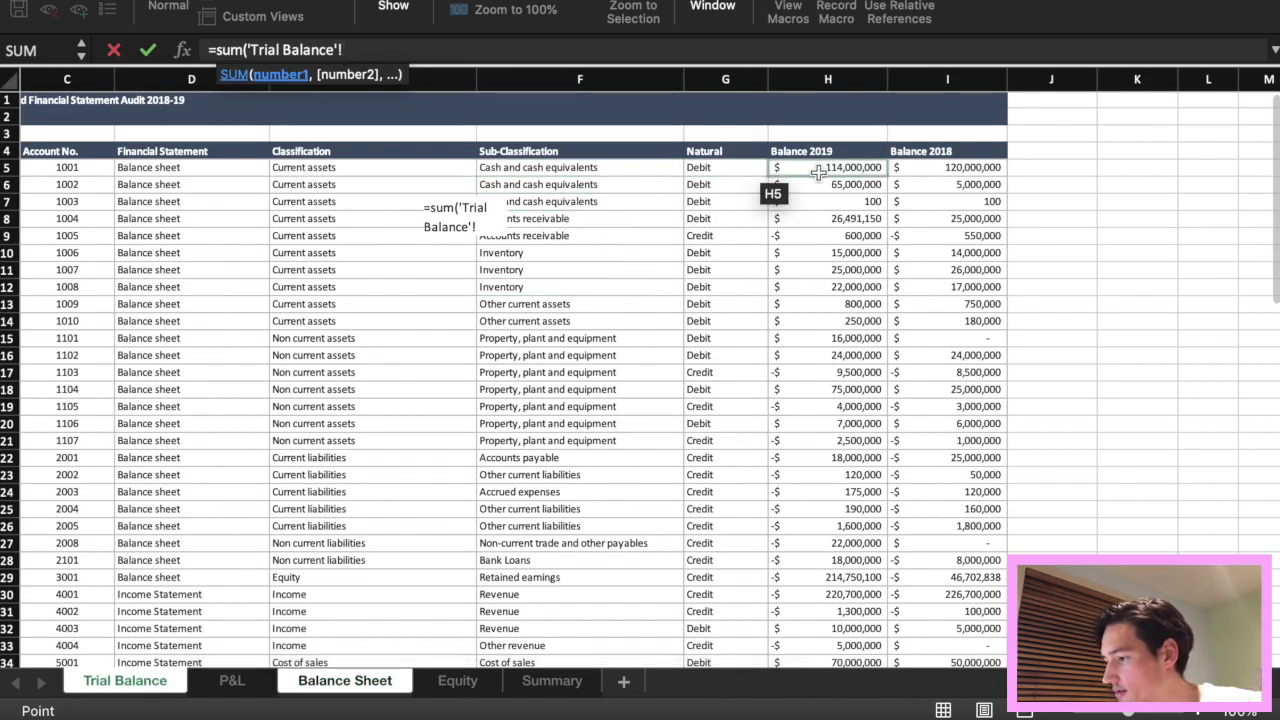
drag(795, 172, 816, 201)
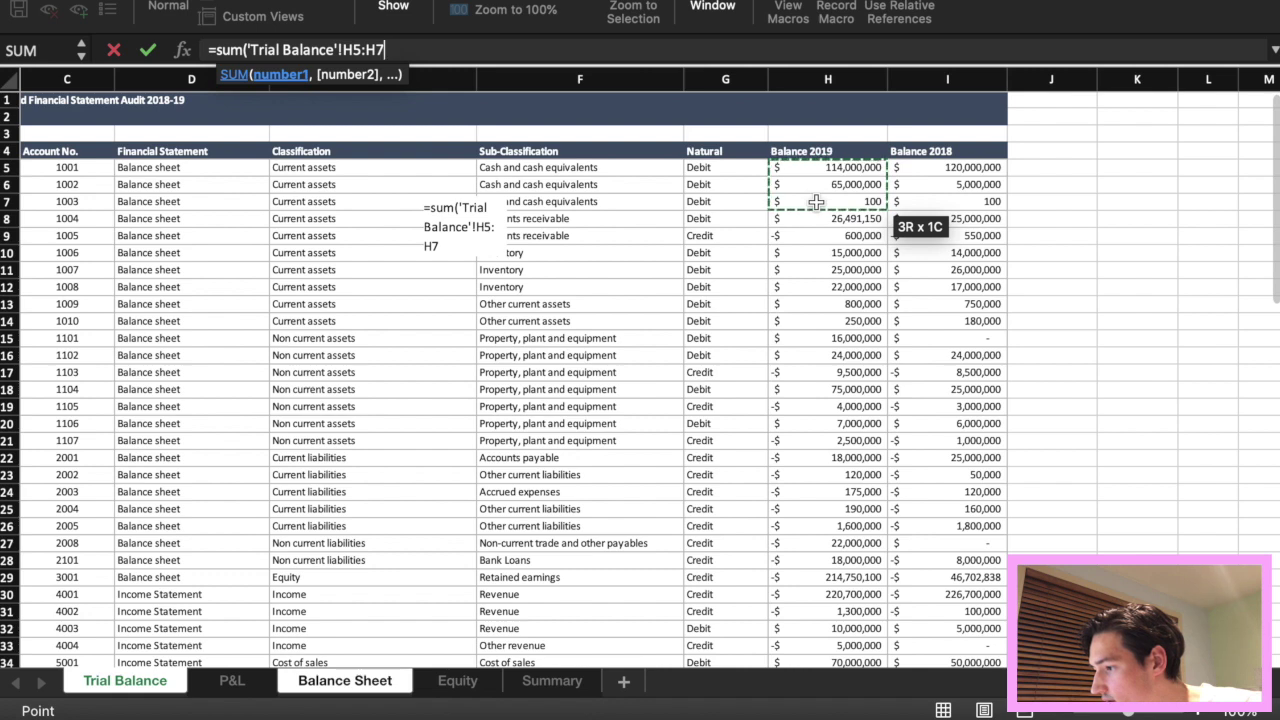
text())
key(Return)
click(485, 206)
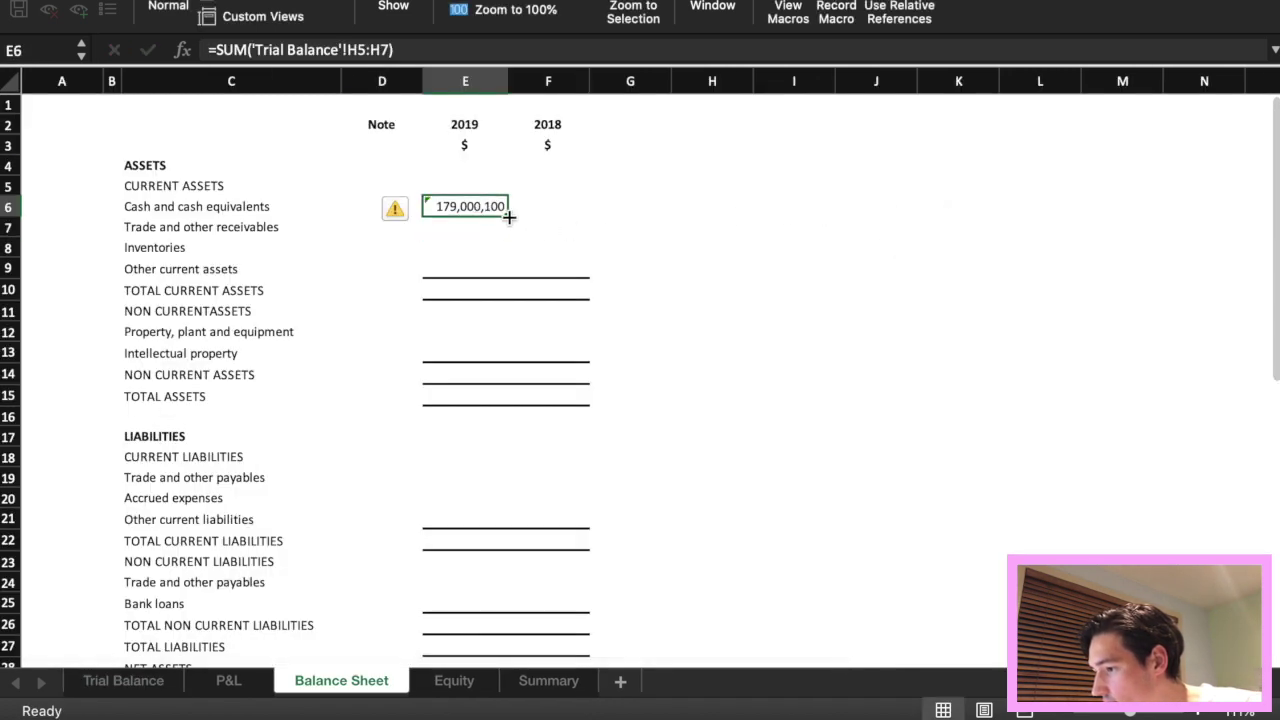
drag(508, 216, 565, 216)
Set trade receivables to ='Trial Balance'!H8+'Trial Balance'!H9 and fill it to 2018.
click(478, 228)
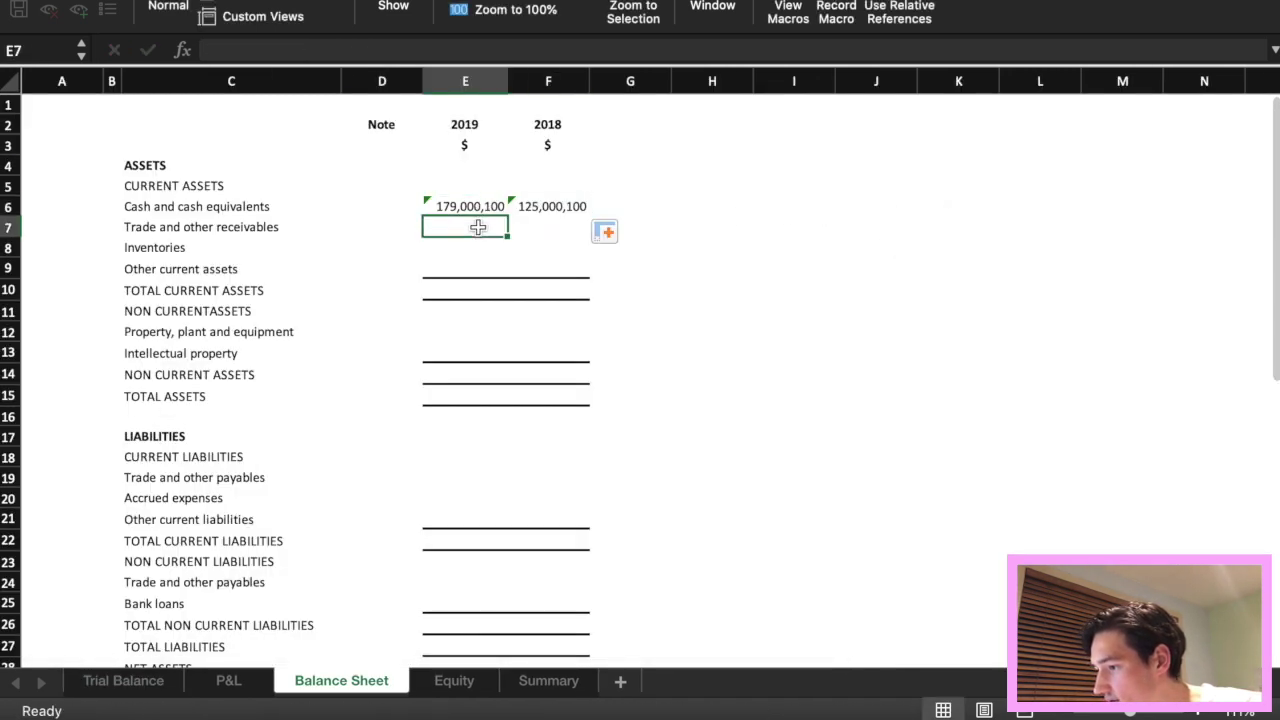
text(=)
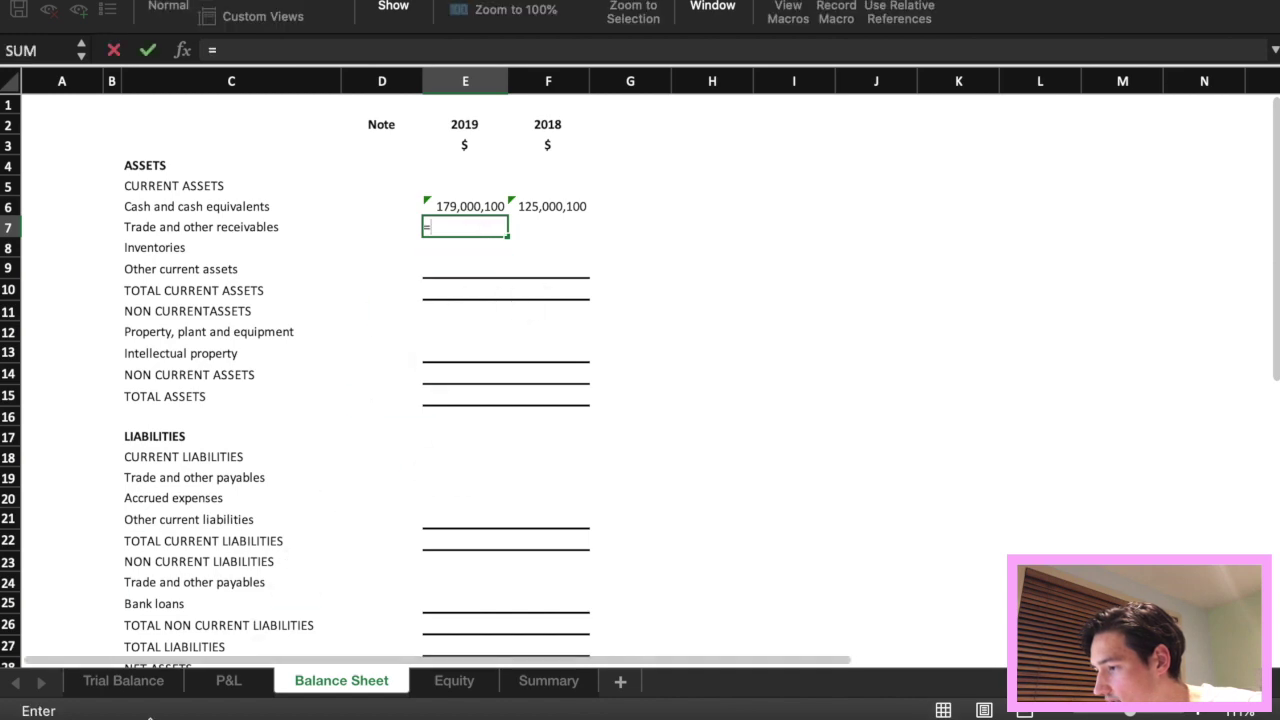
click(136, 688)
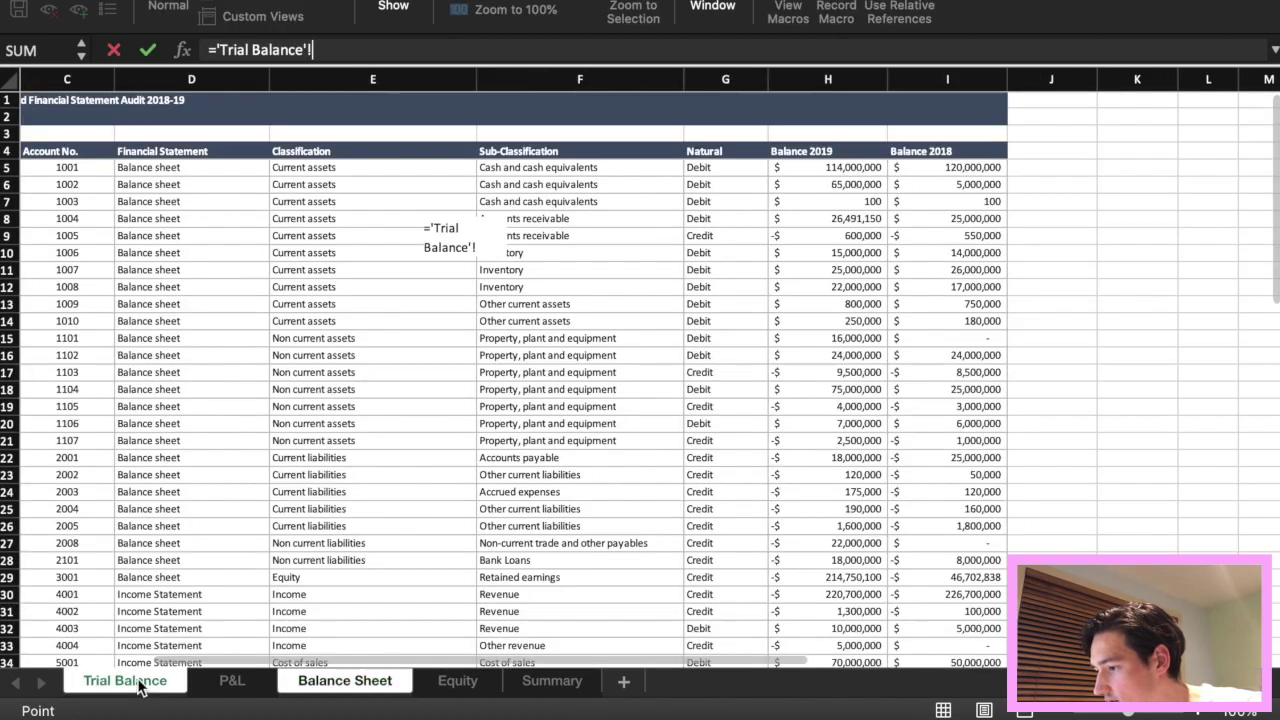
click(862, 218)
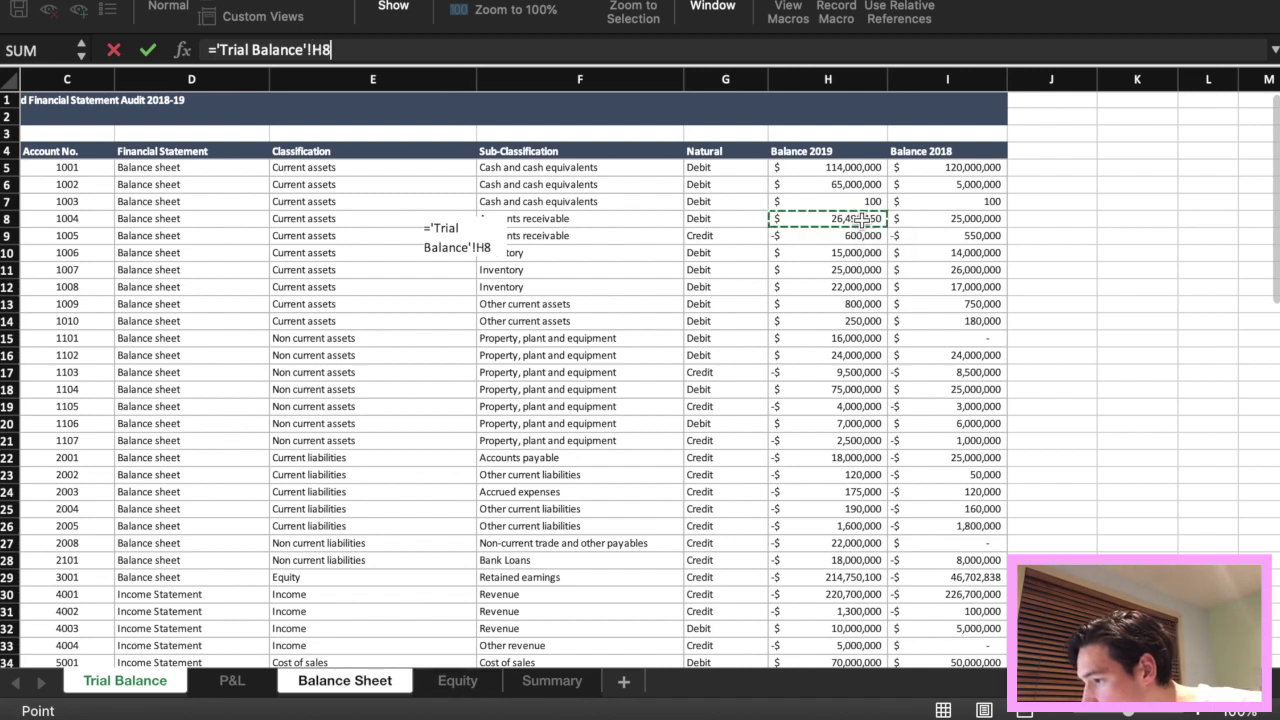
text(+)
click(855, 237)
key(Return)
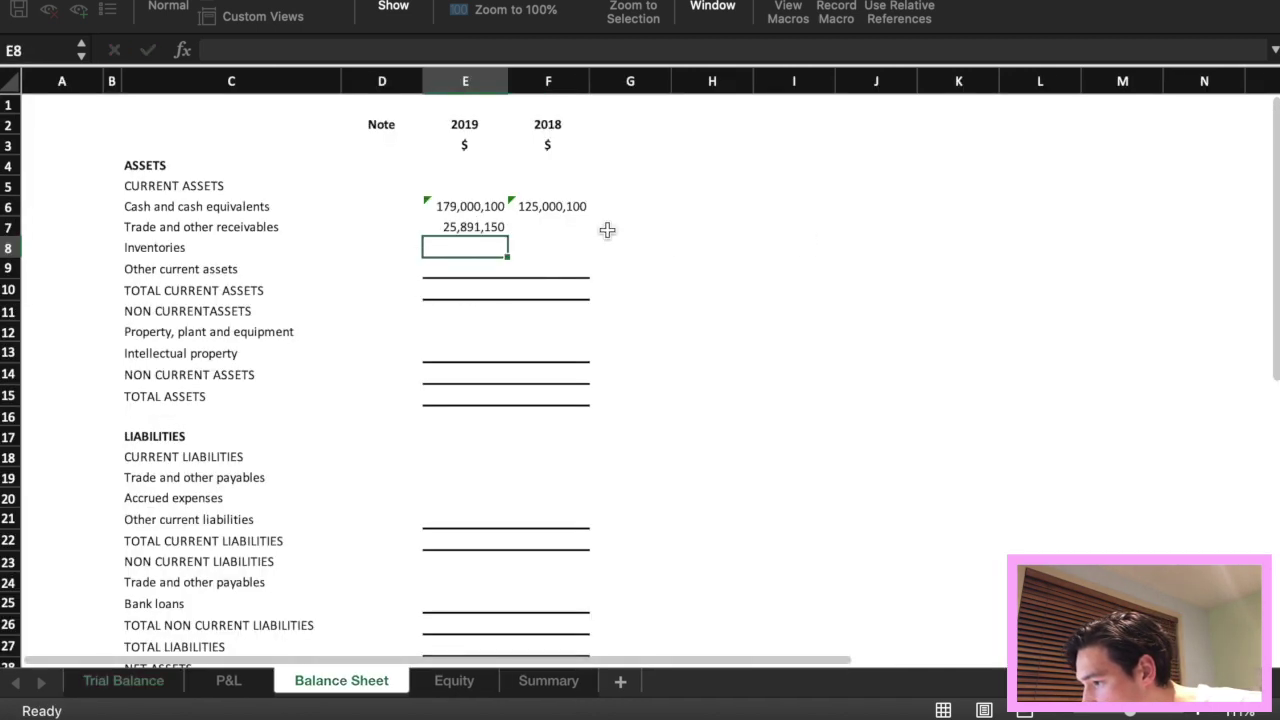
click(481, 228)
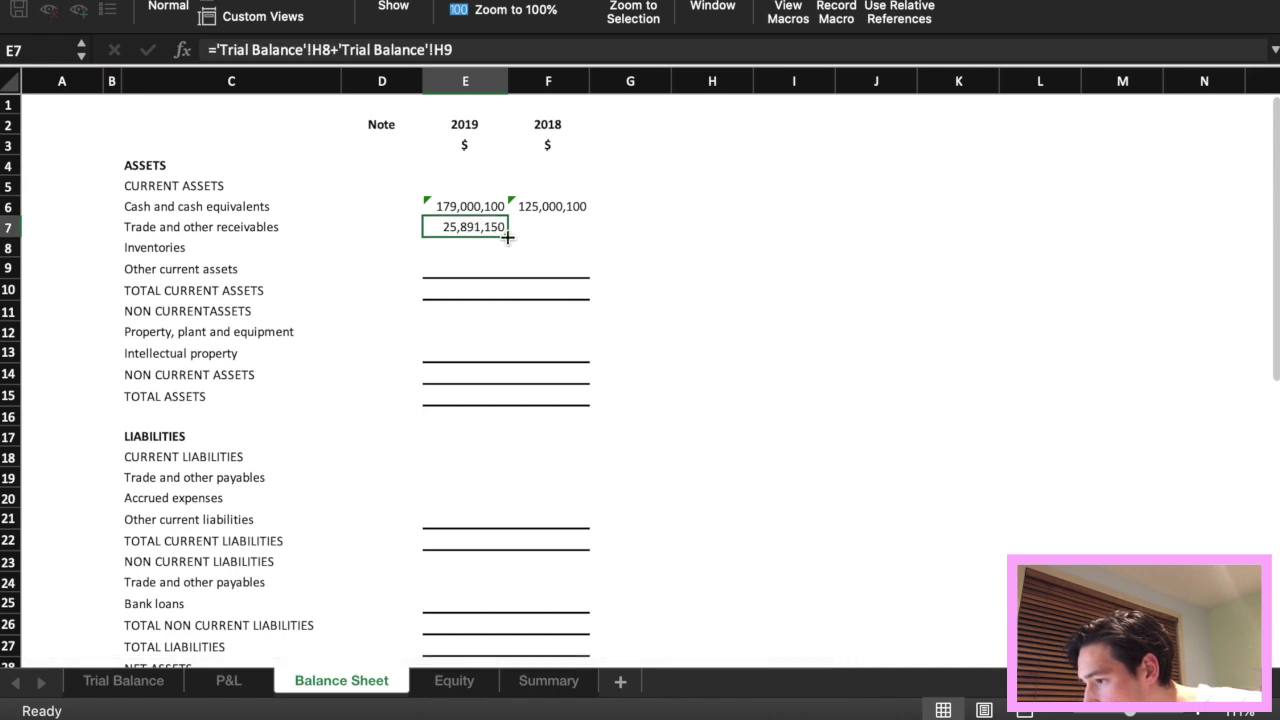
drag(508, 237, 575, 234)
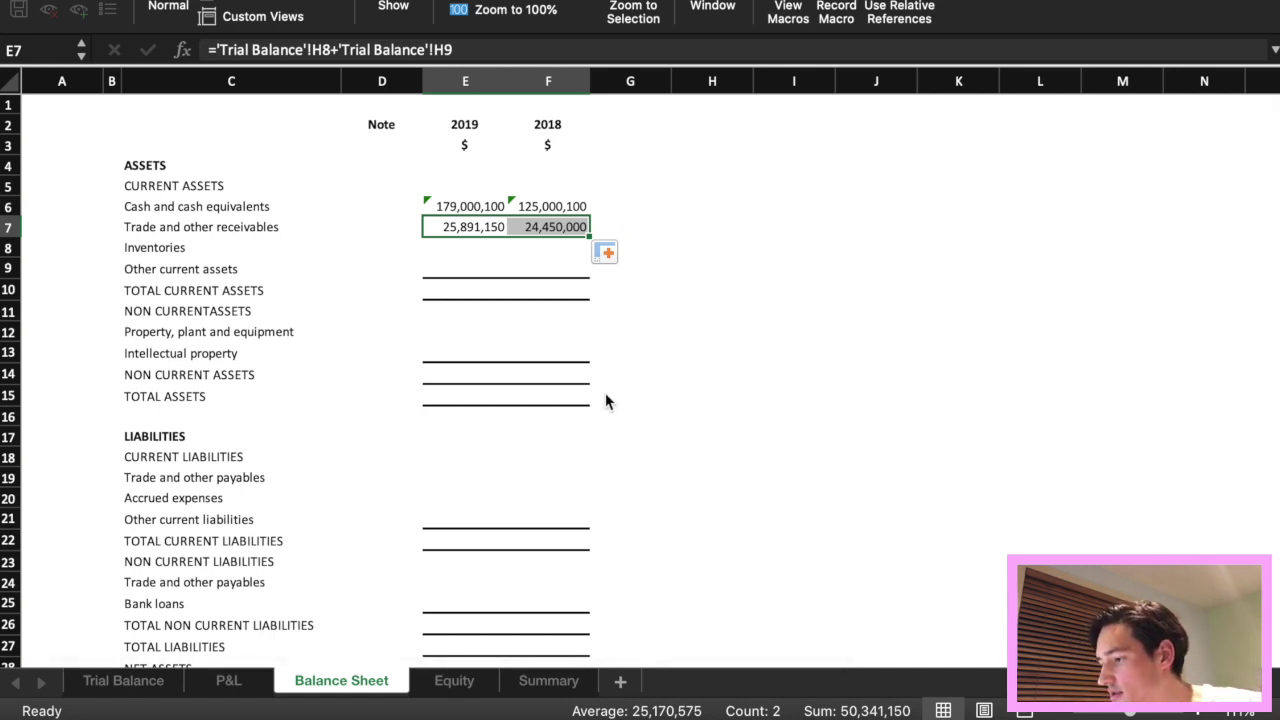
Set 2019 inventories to the sum of Trial Balance H10, H11 and H12.
click(473, 245)
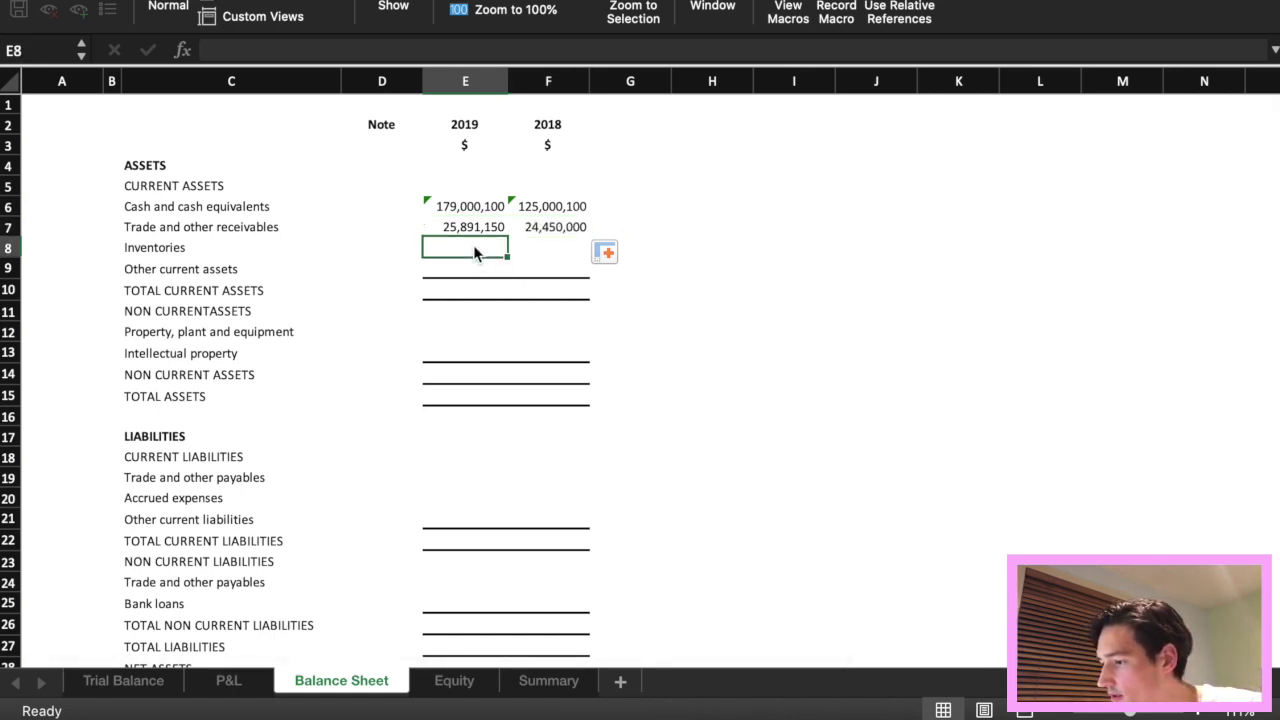
text(=)
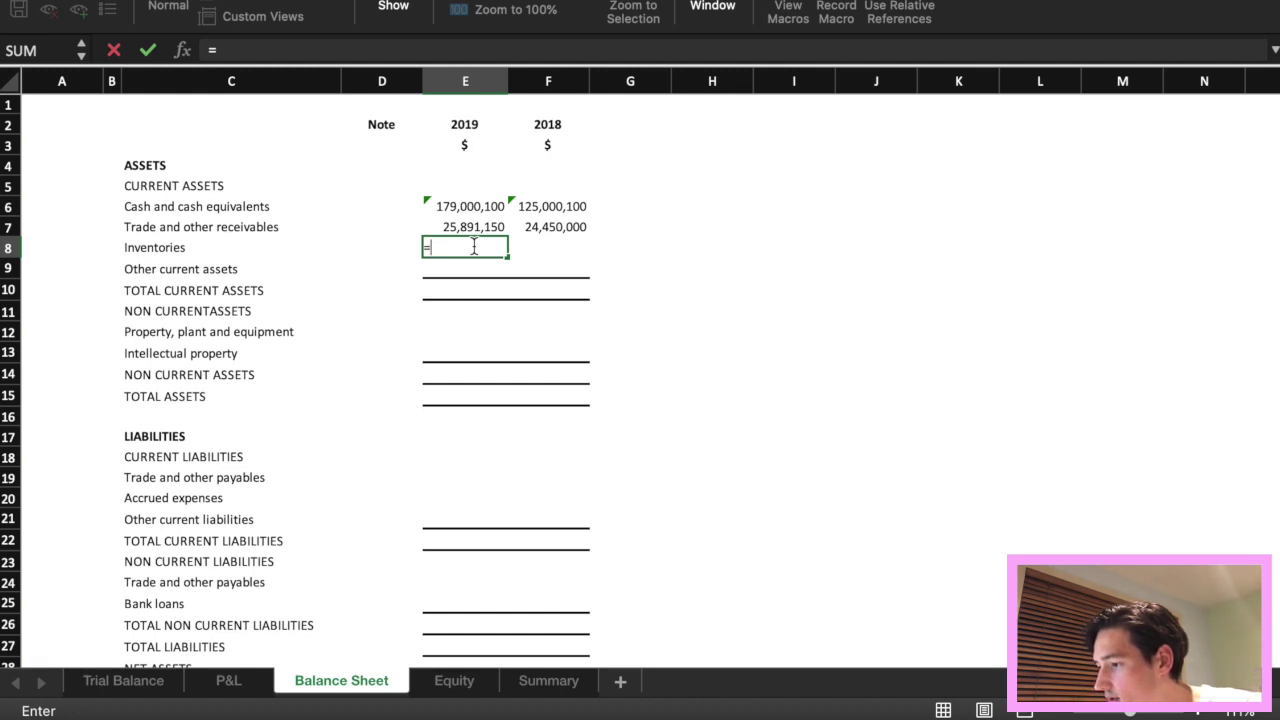
click(123, 684)
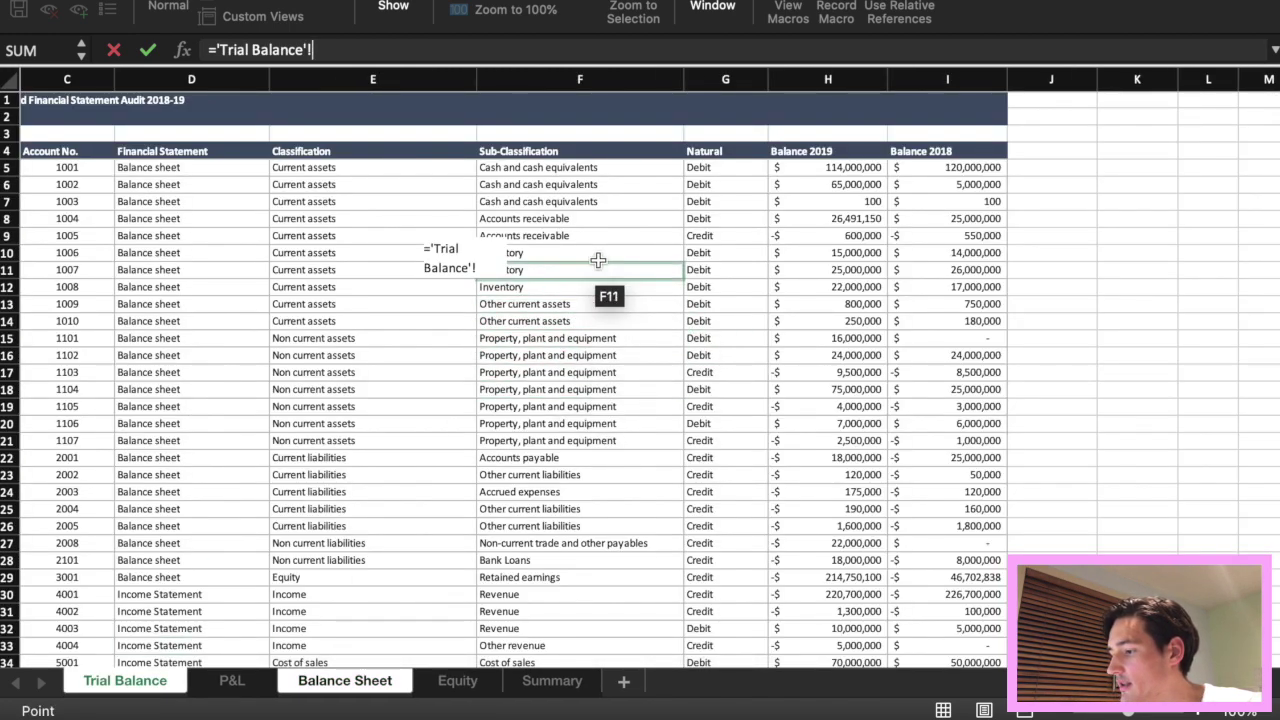
scroll(590, 260, down, 2)
scroll(610, 360, up, 1)
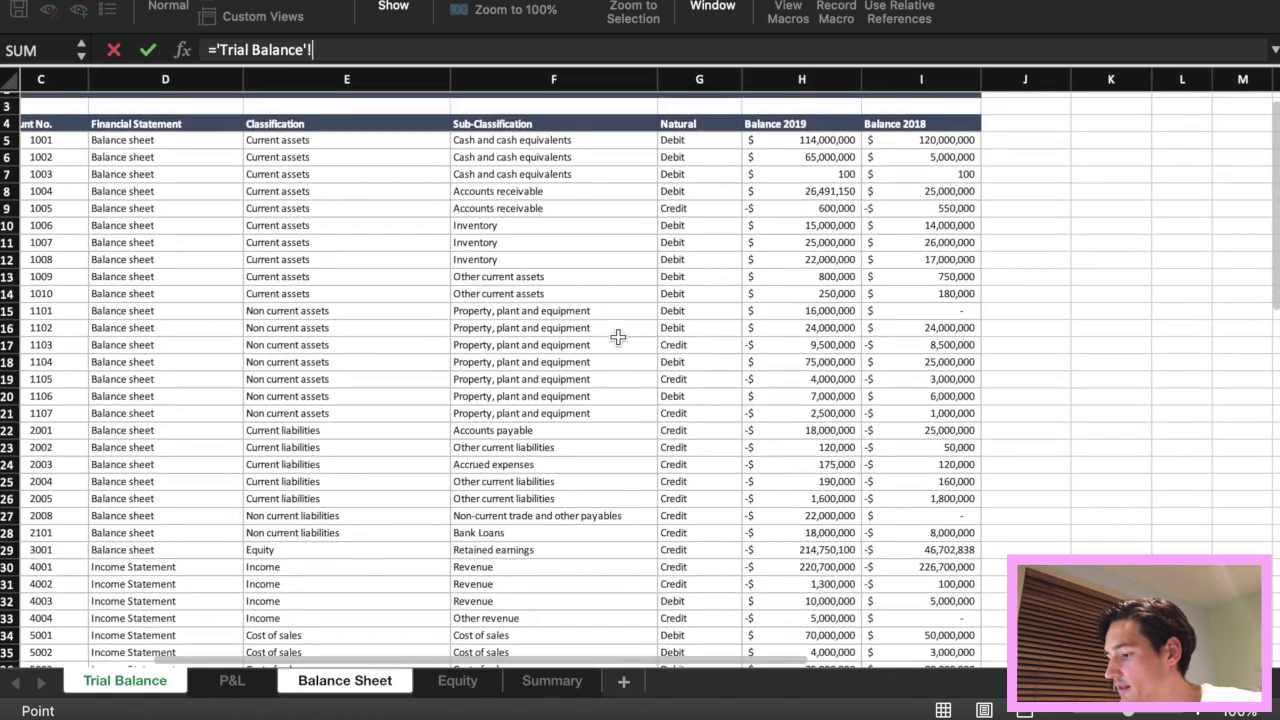
click(805, 225)
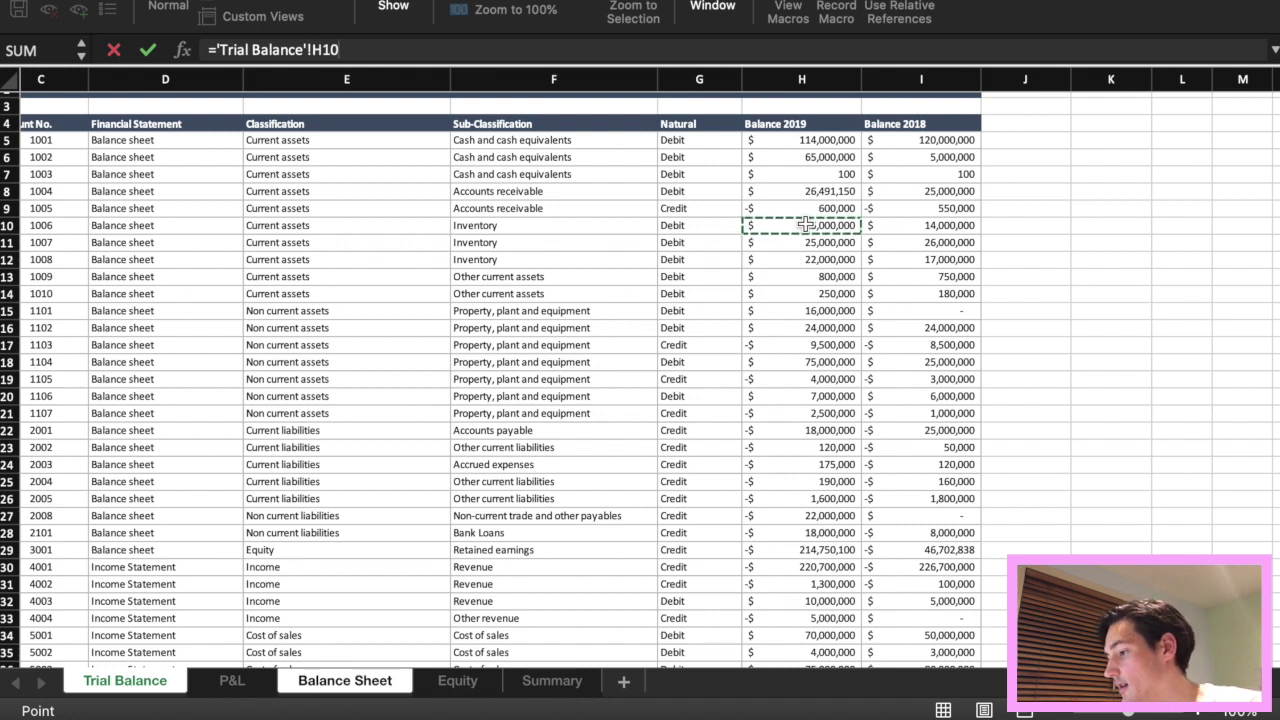
text(+)
click(801, 242)
text(+)
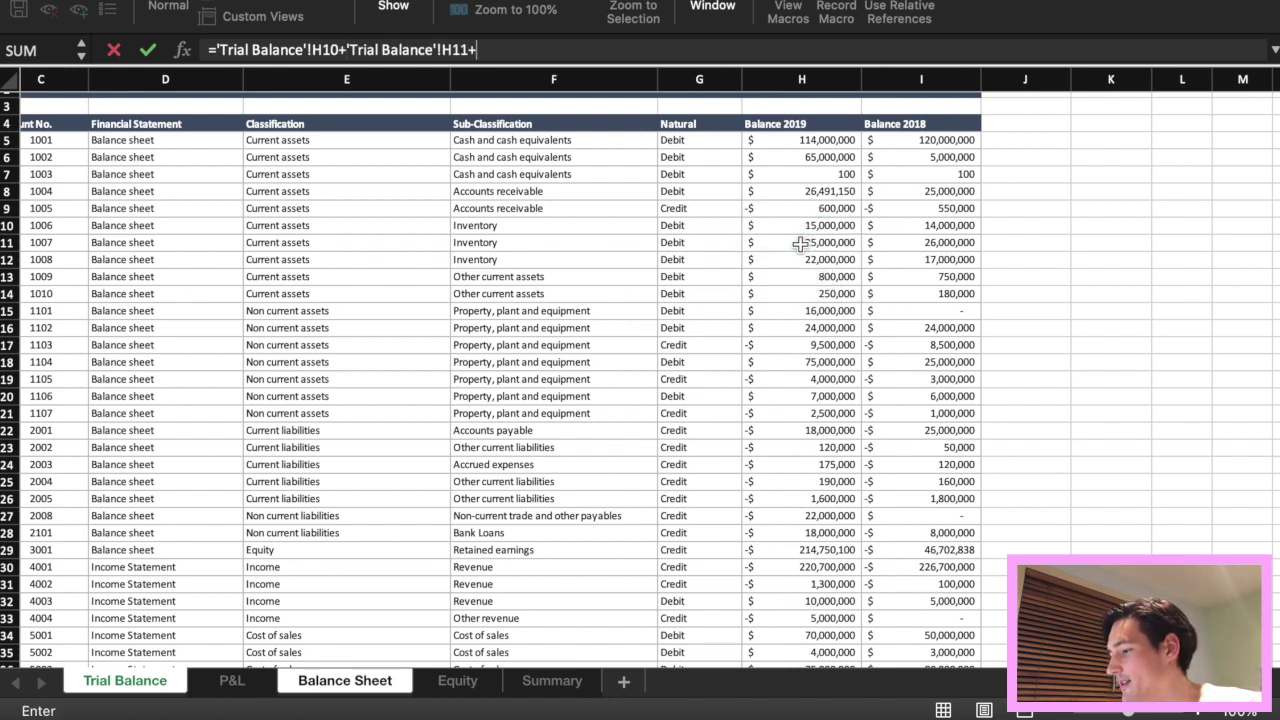
click(797, 260)
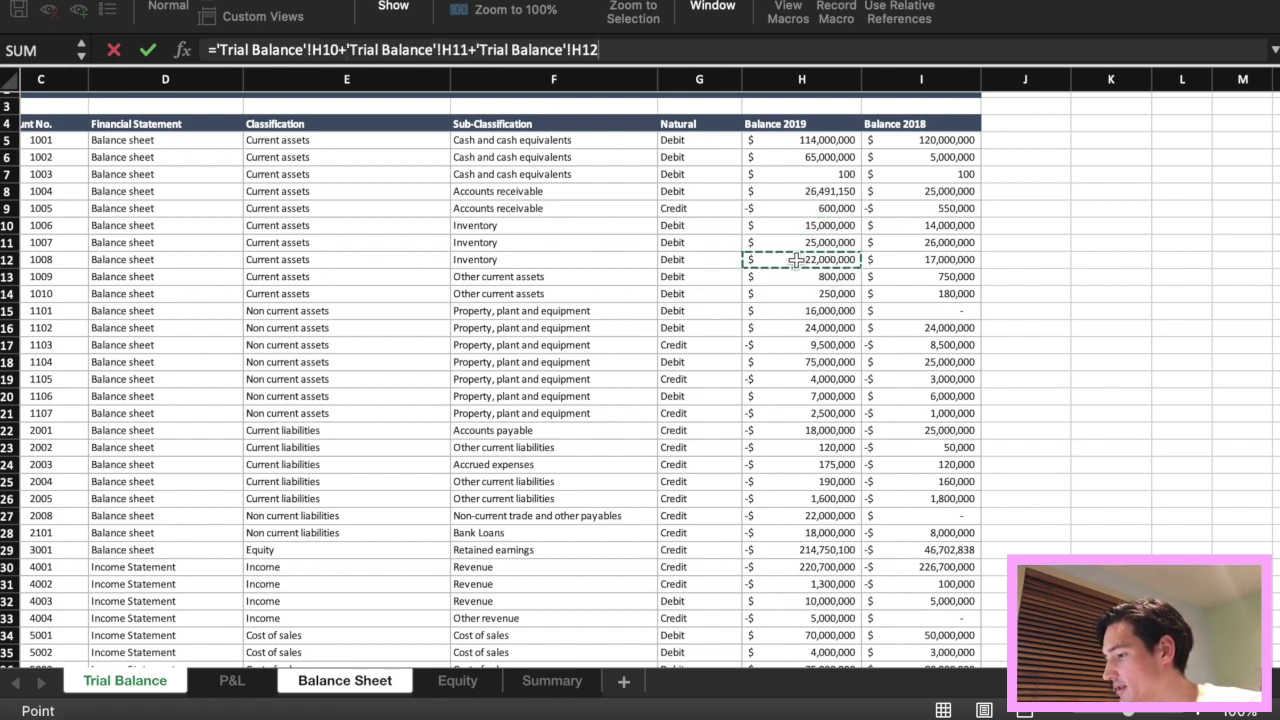
key(Return)
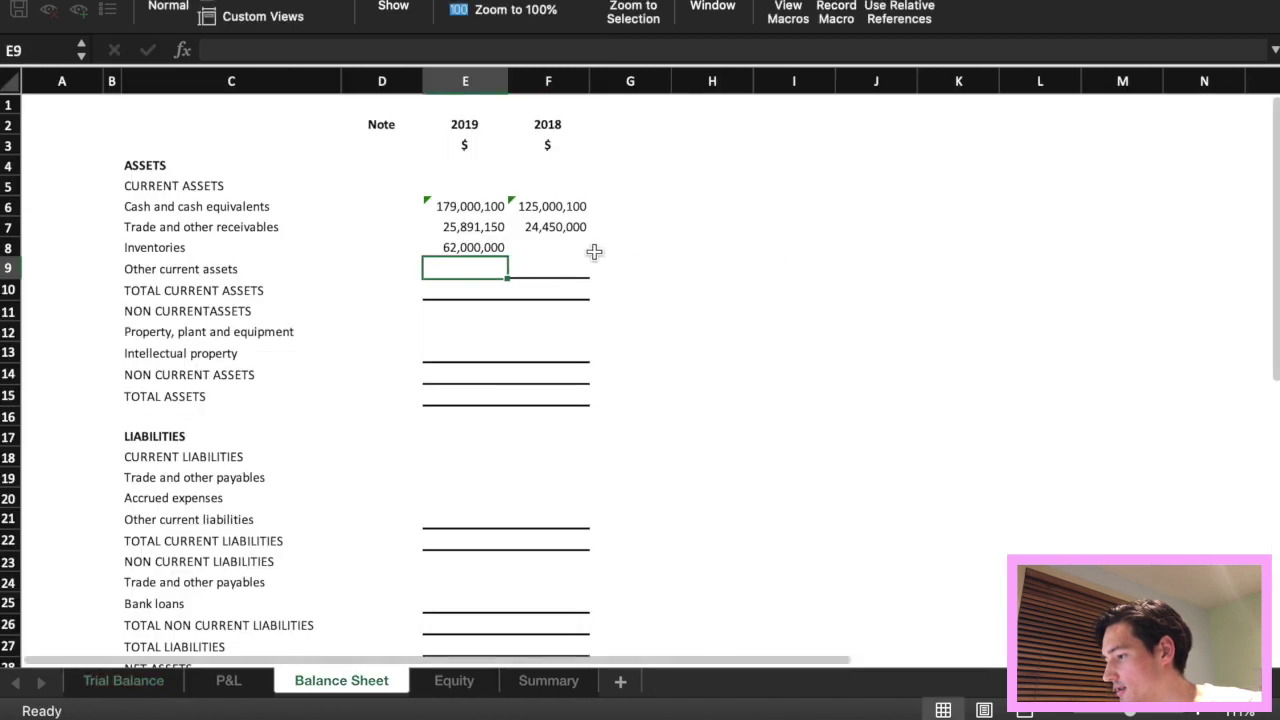
Fill inventories to 2018 and set other current assets to =SUM('Trial Balance'!H13:H14) for both years.
click(495, 250)
drag(510, 256, 568, 257)
click(479, 270)
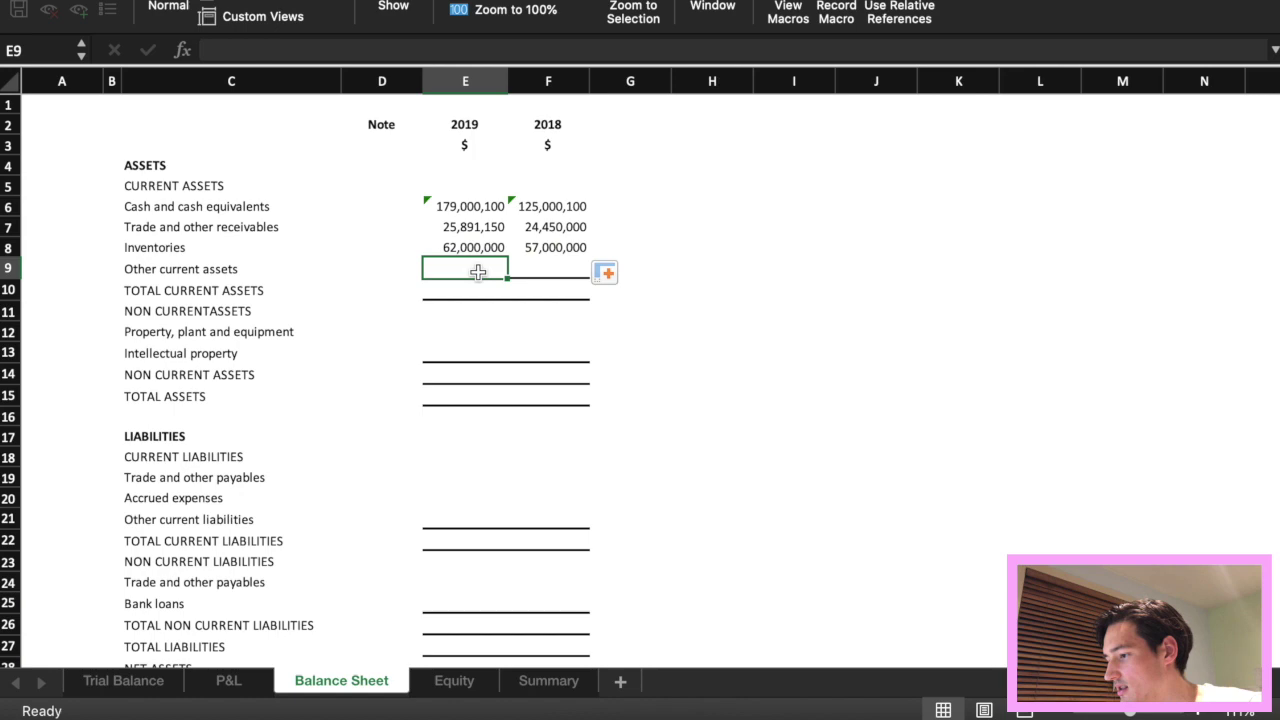
text(=sum()
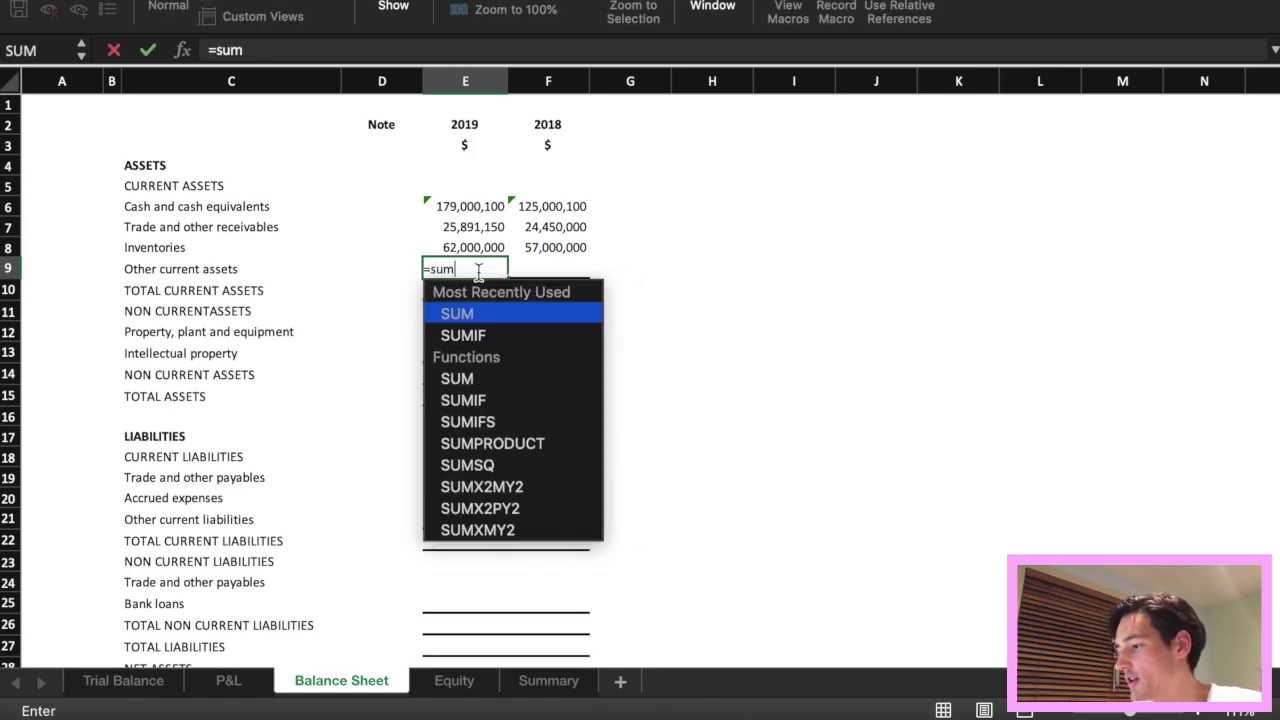
click(80, 684)
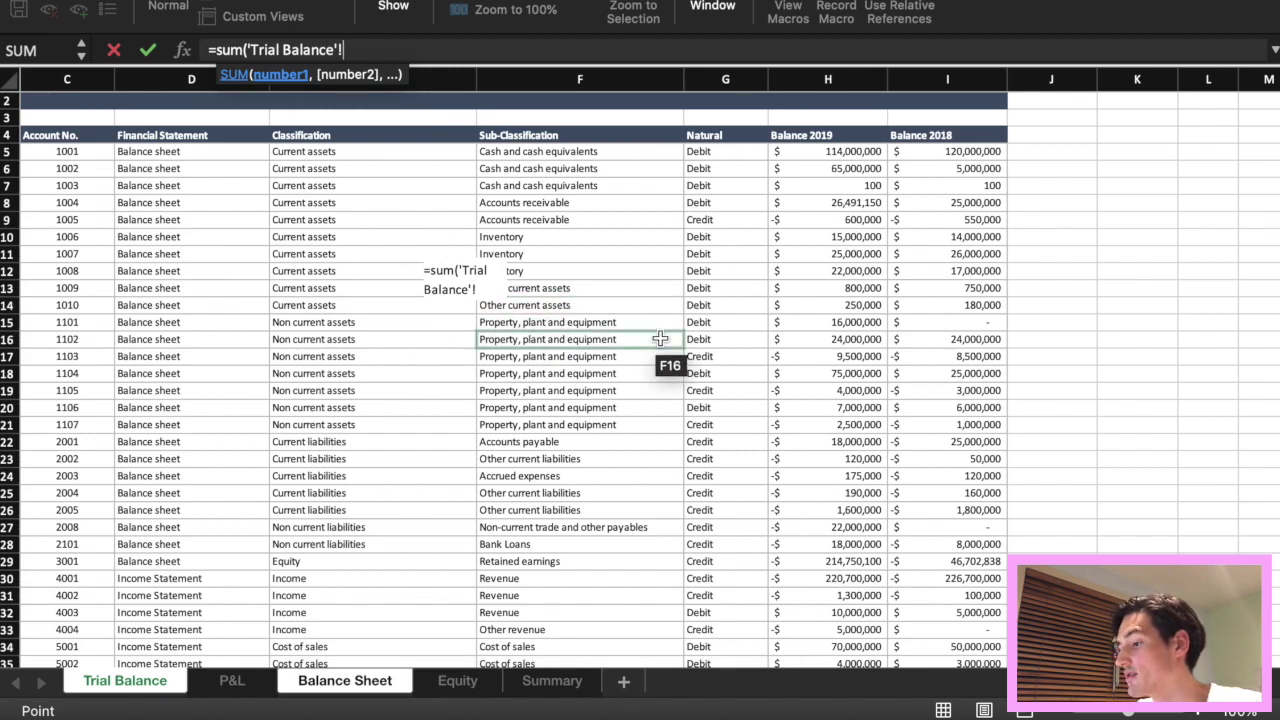
scroll(660, 338, down, 3)
scroll(617, 271, up, 3)
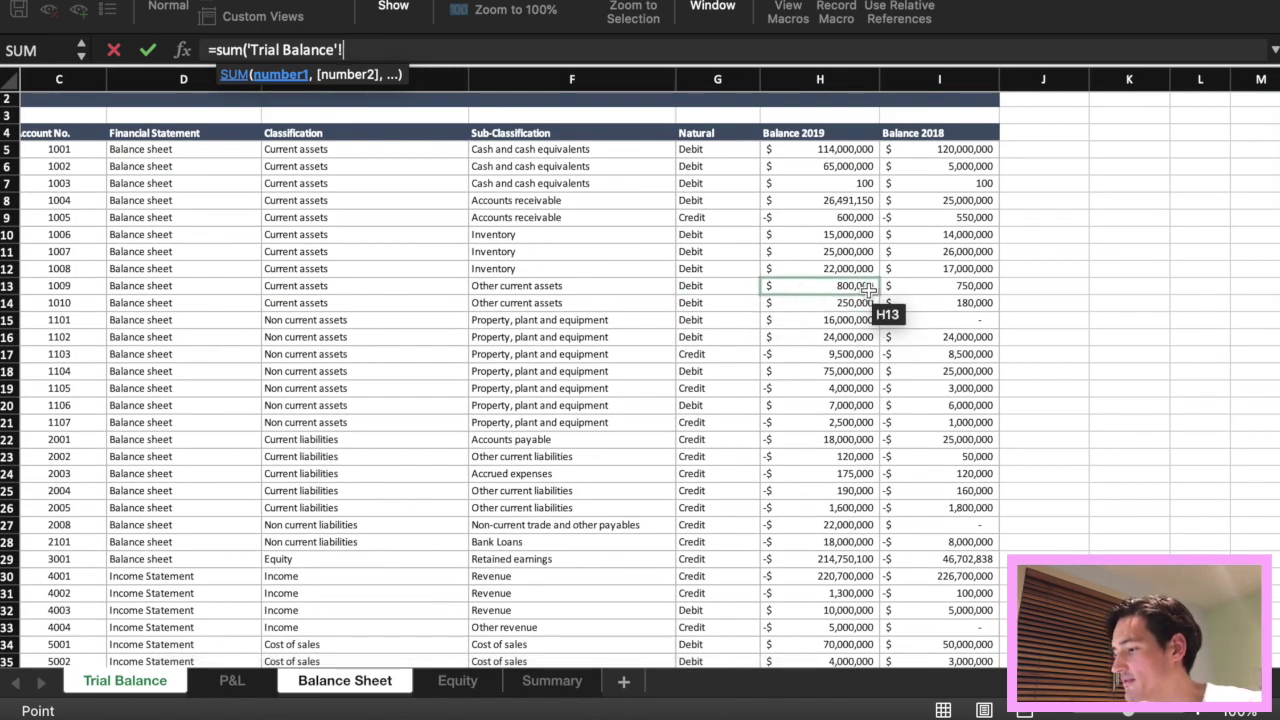
drag(860, 289, 856, 305)
key(Return)
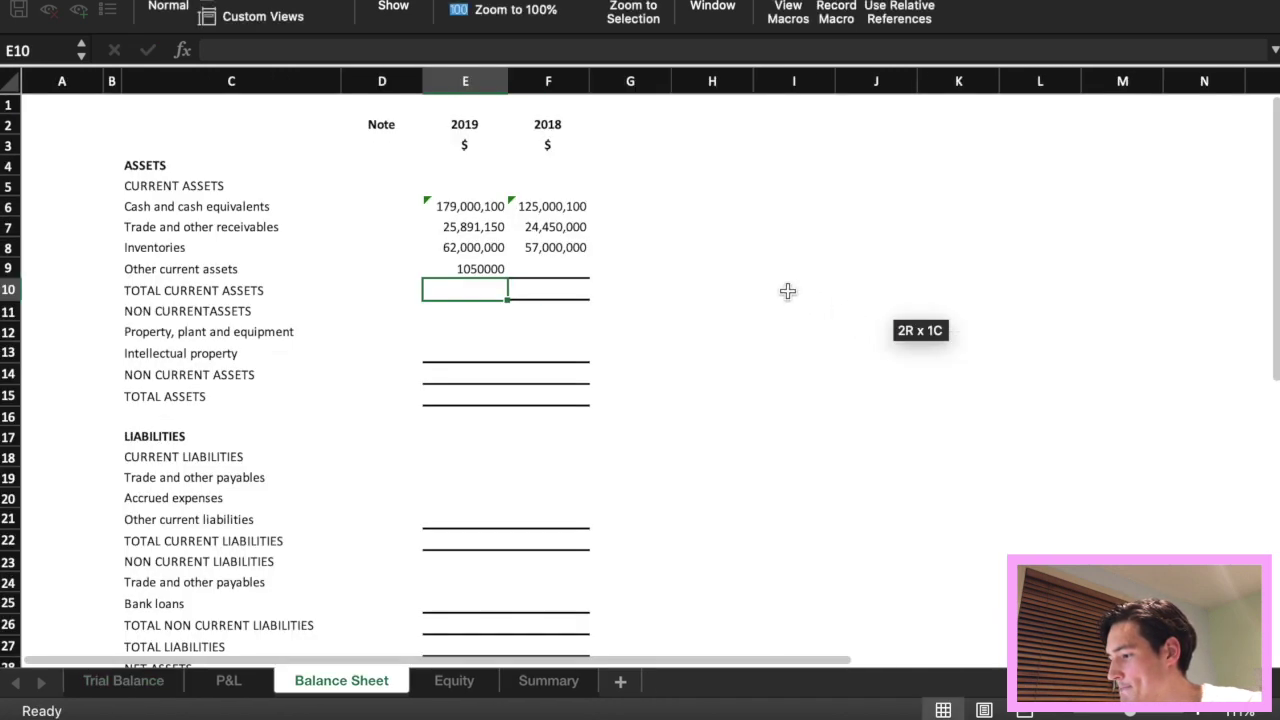
click(486, 269)
drag(507, 277, 567, 265)
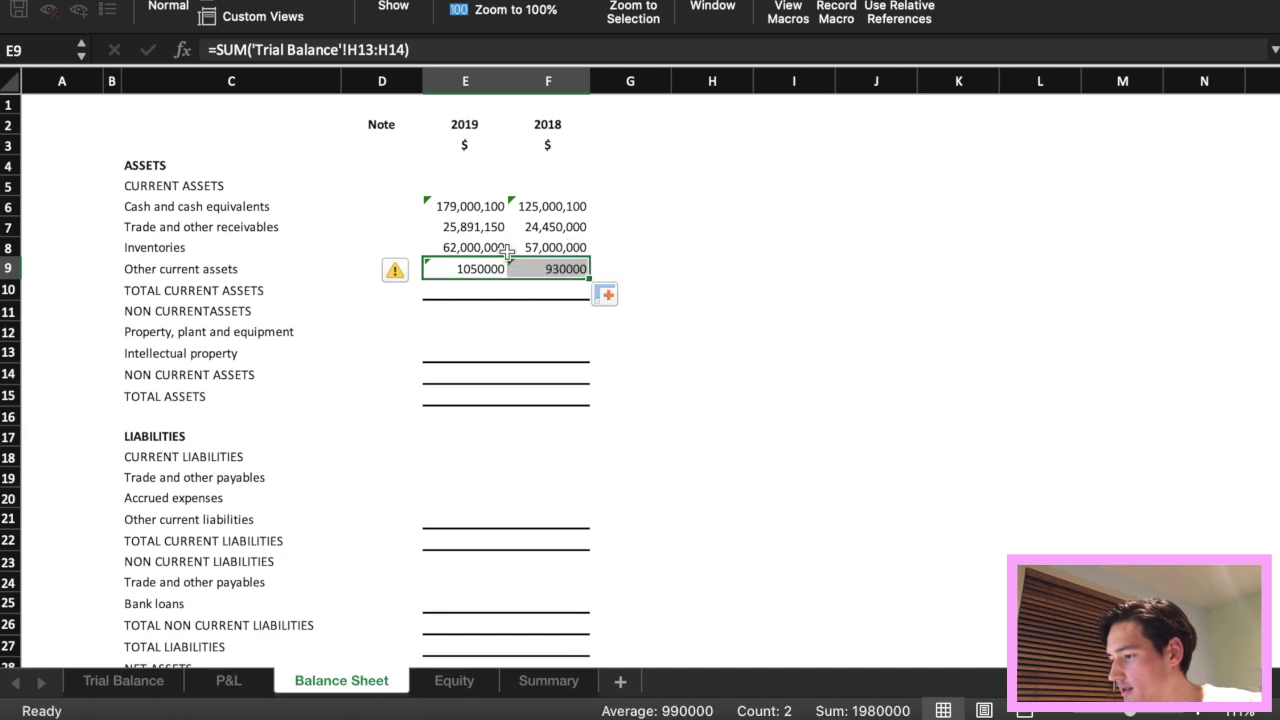
Copy the P&L's comma number format onto both other current assets figures.
click(249, 686)
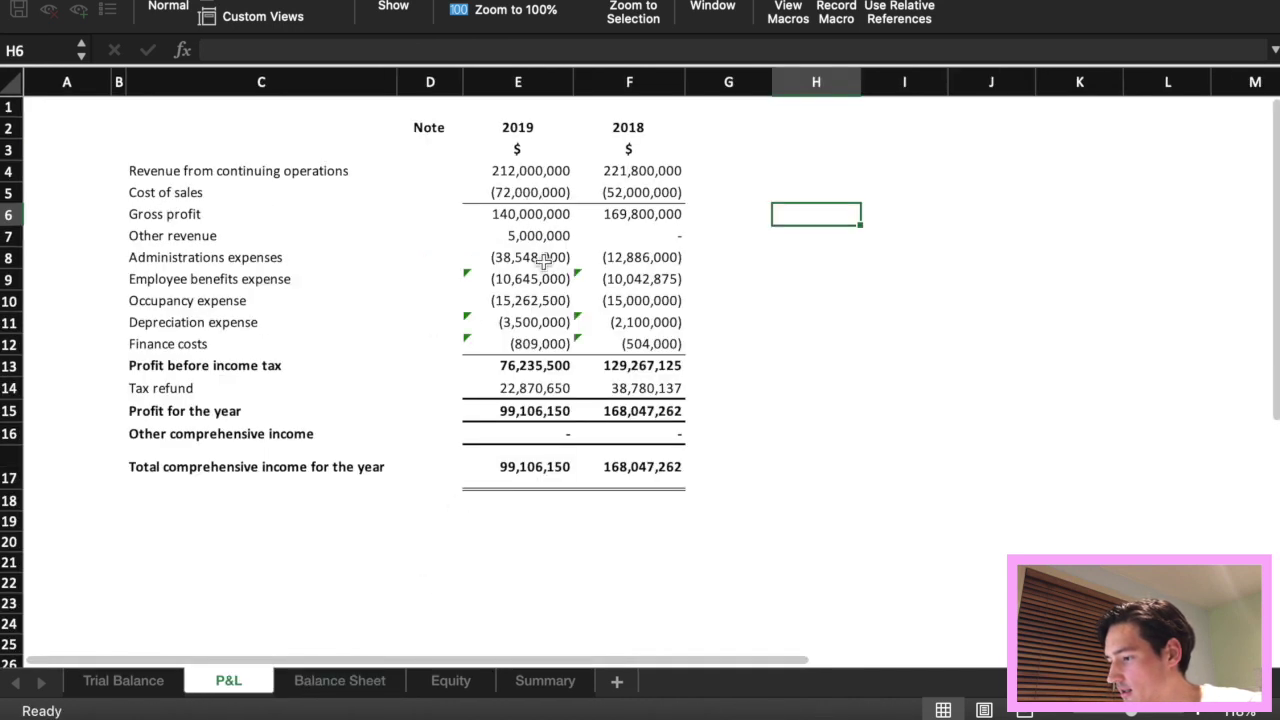
click(522, 390)
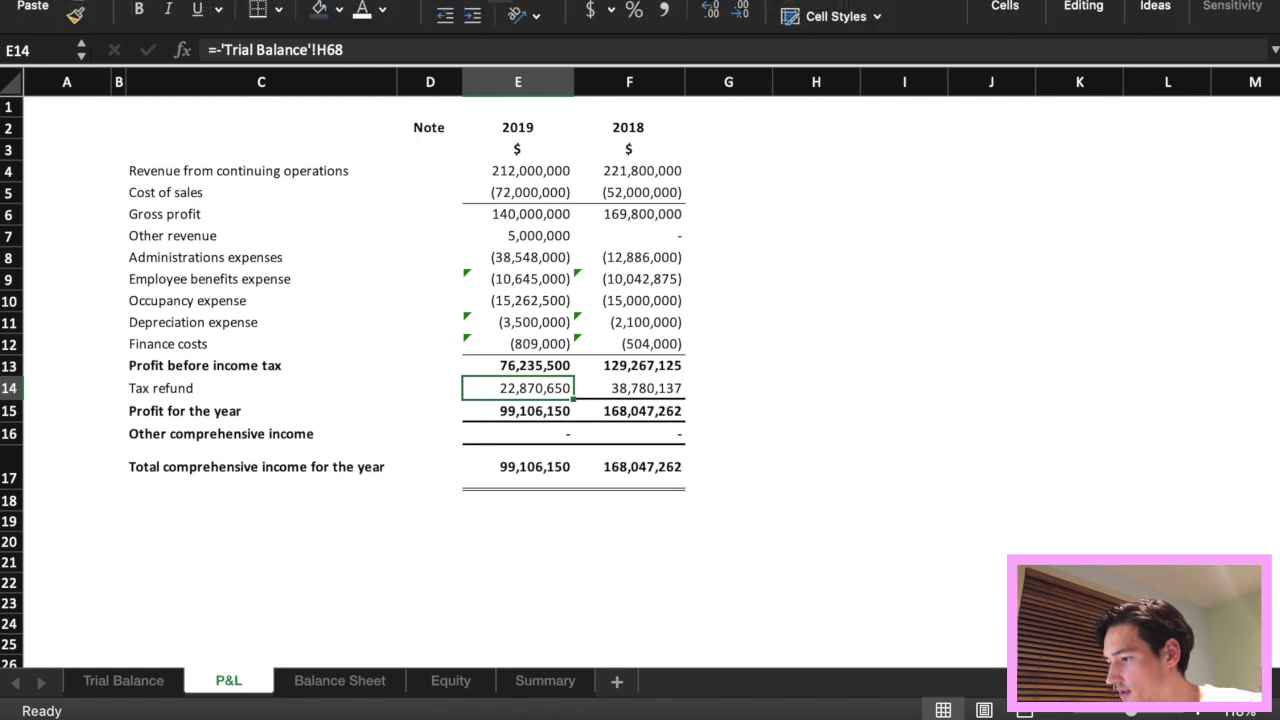
click(75, 15)
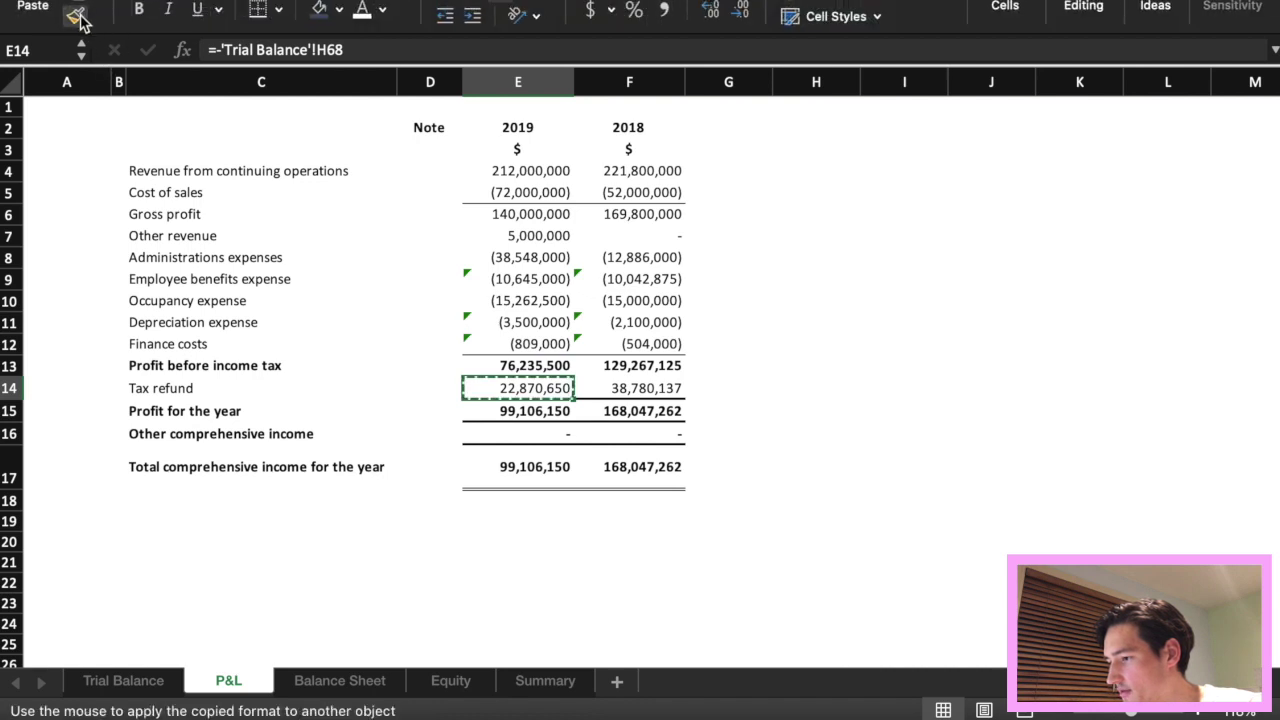
click(343, 682)
drag(500, 272, 548, 272)
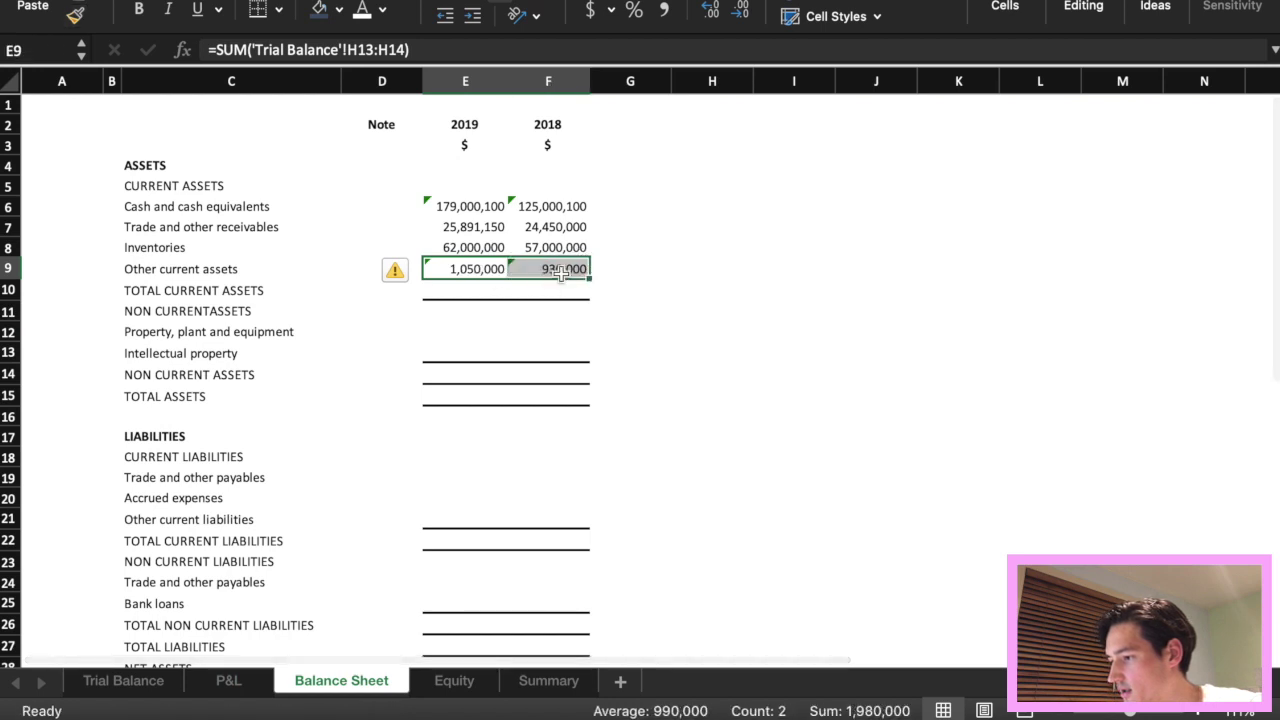
click(651, 254)
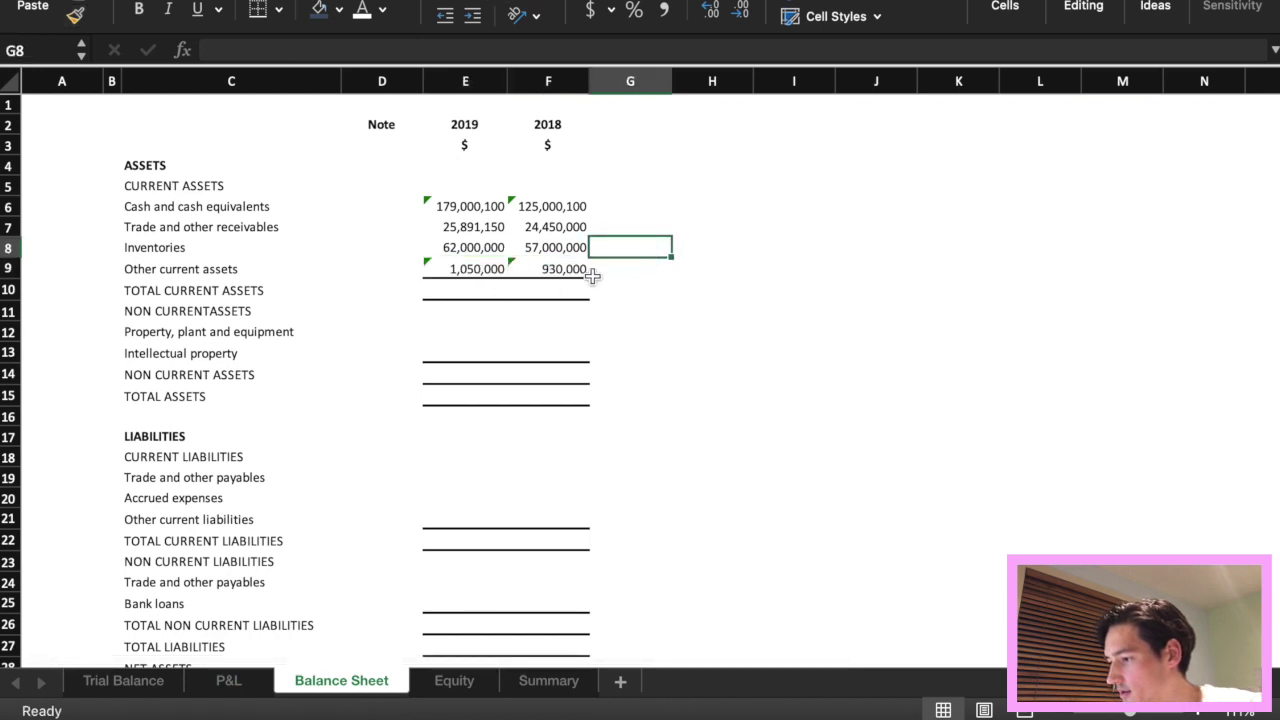
Total current assets with =SUM(E6:E9) for 2019 and 2018 (267,941,250; 207,380,100).
click(478, 292)
text(=sum()
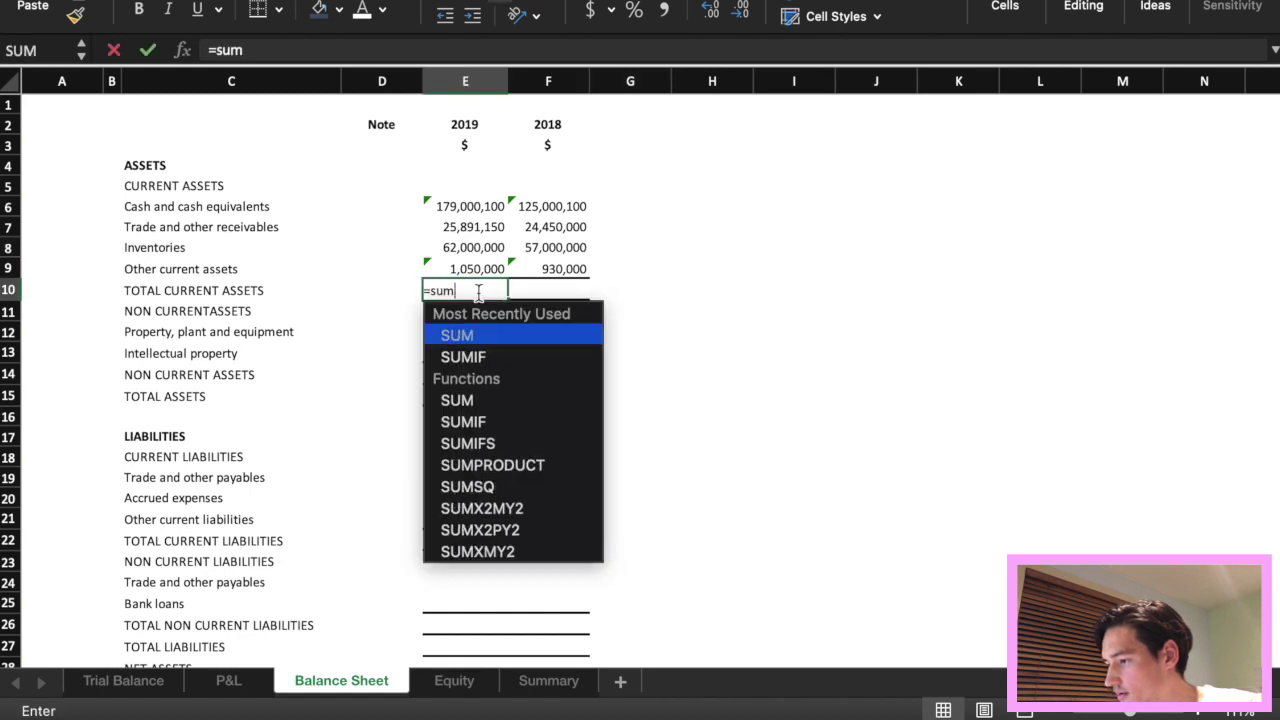
click(470, 270)
drag(470, 270, 473, 206)
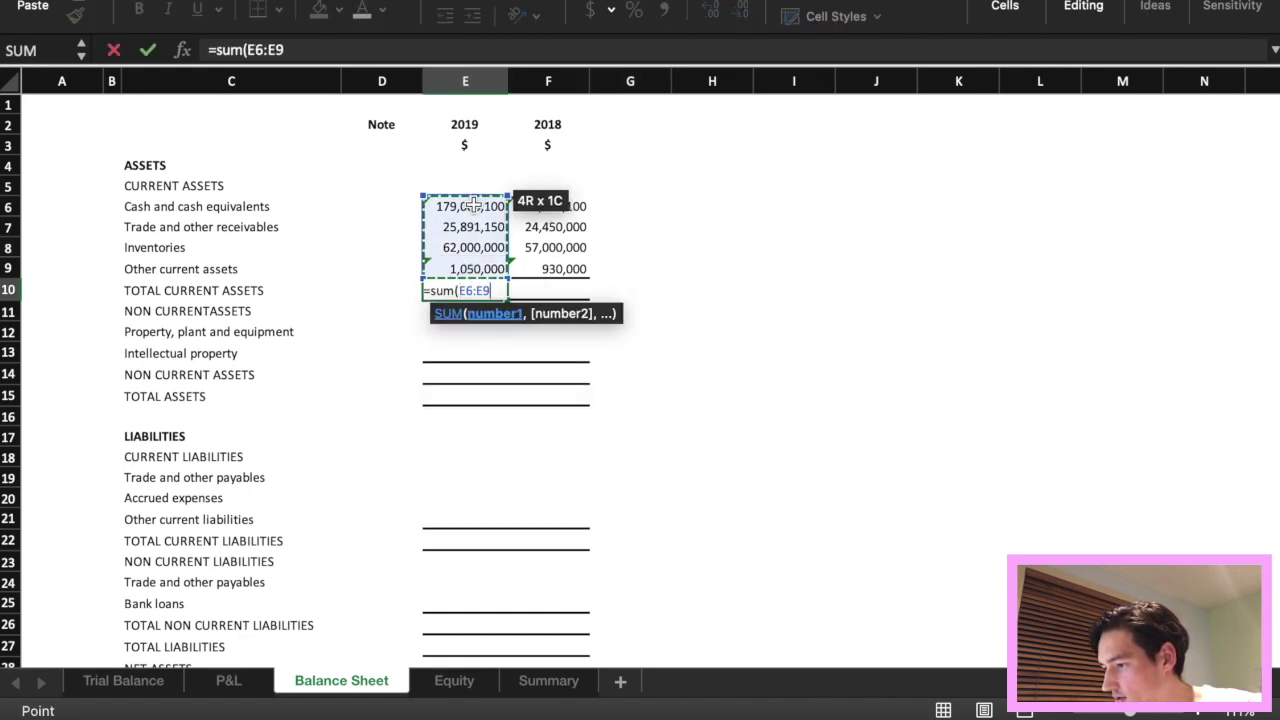
key(Return)
click(507, 291)
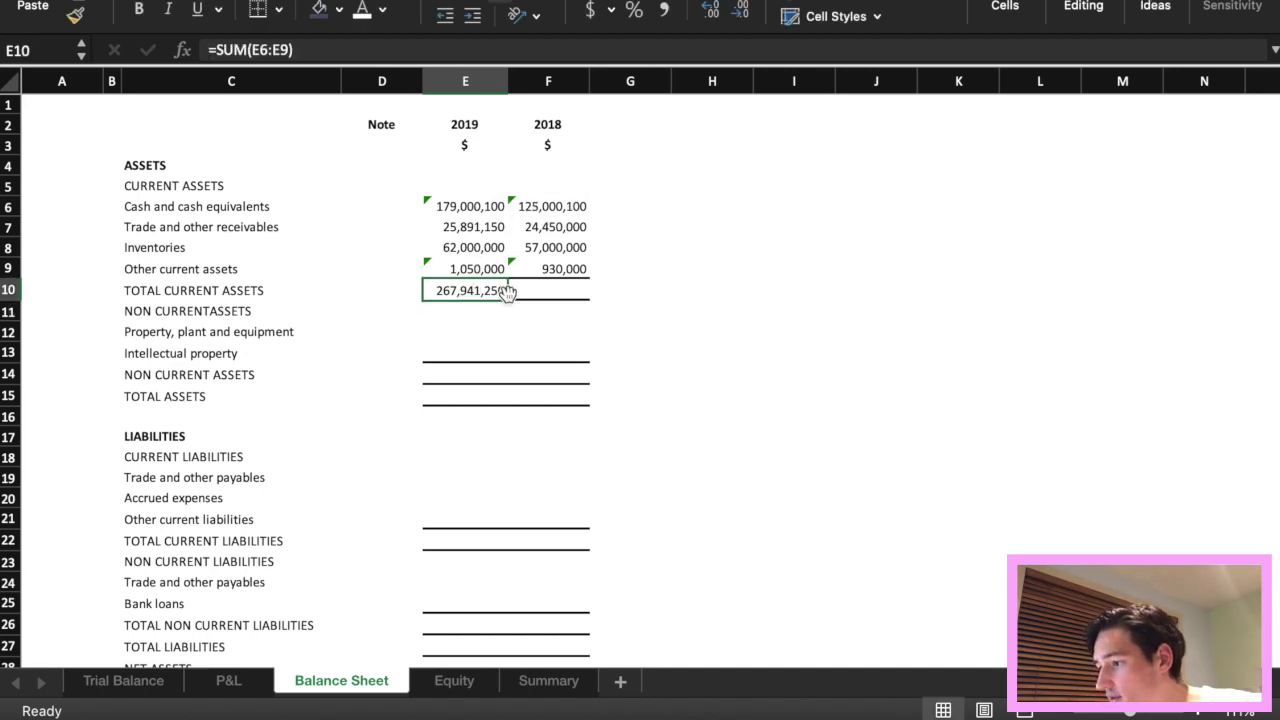
drag(507, 298, 568, 295)
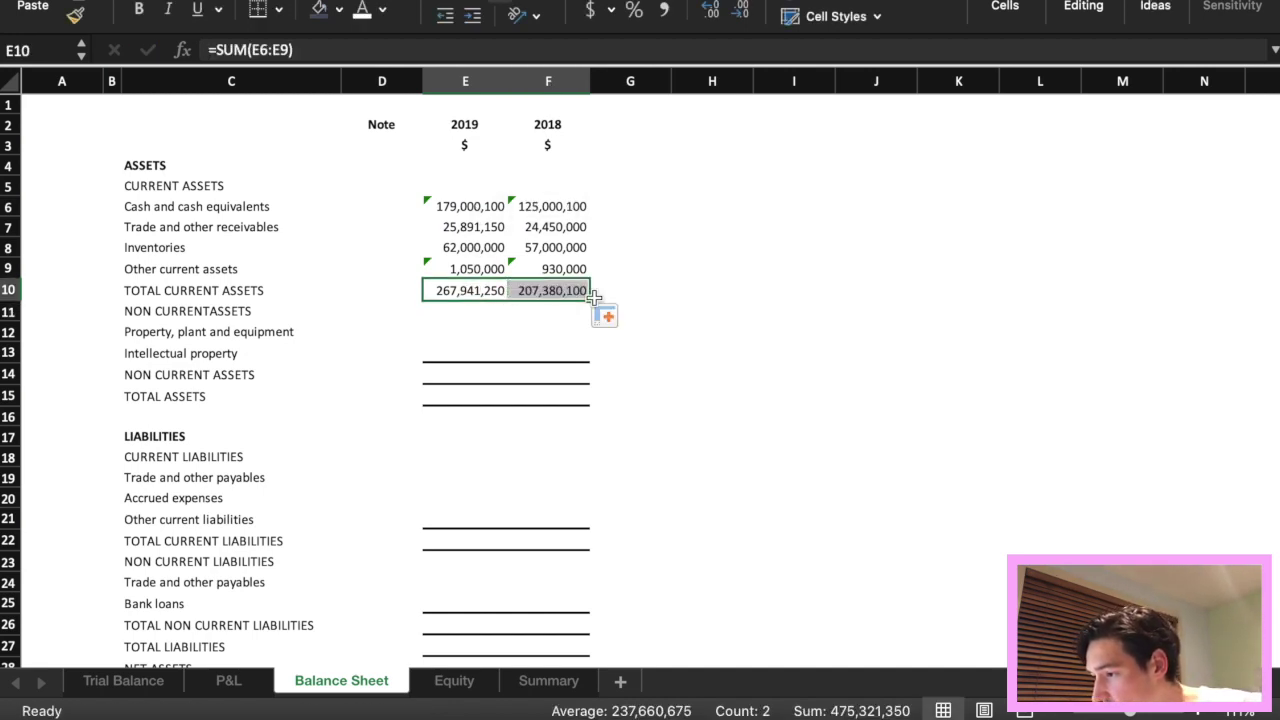
Set property, plant and equipment to =SUM('Trial Balance'!H15:H21) and fill it to 2018.
click(458, 337)
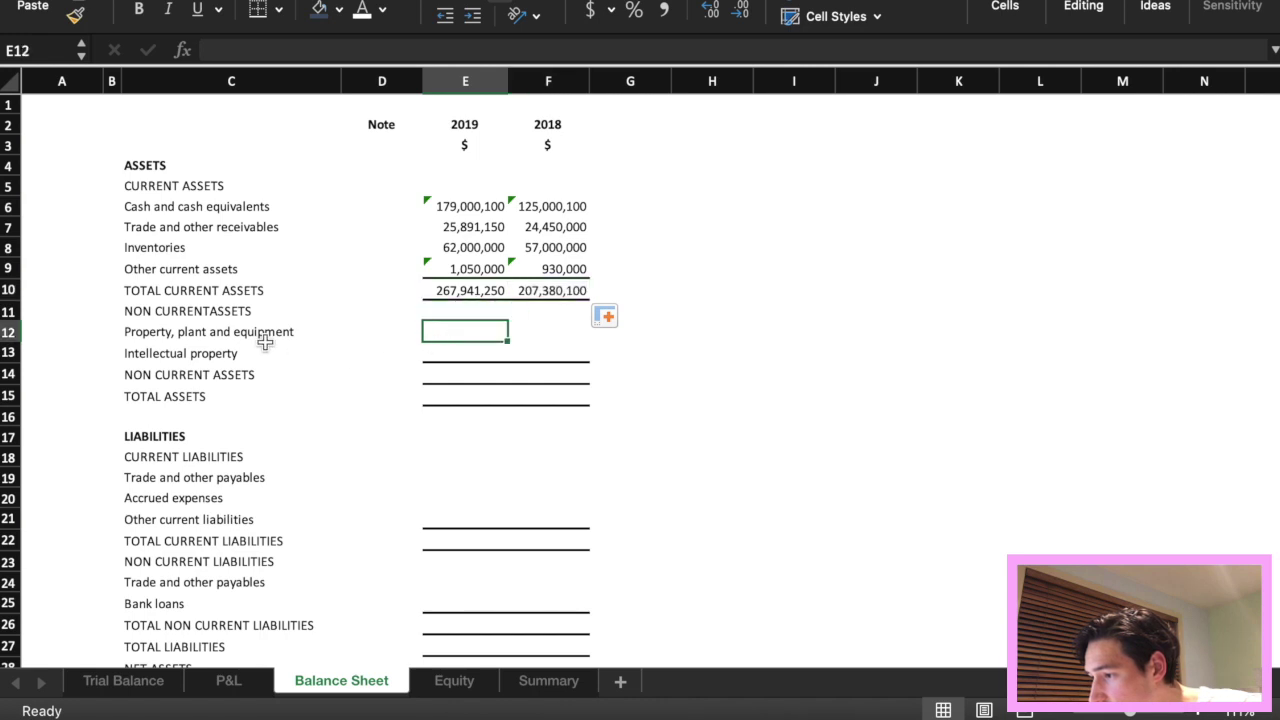
text(=sum()
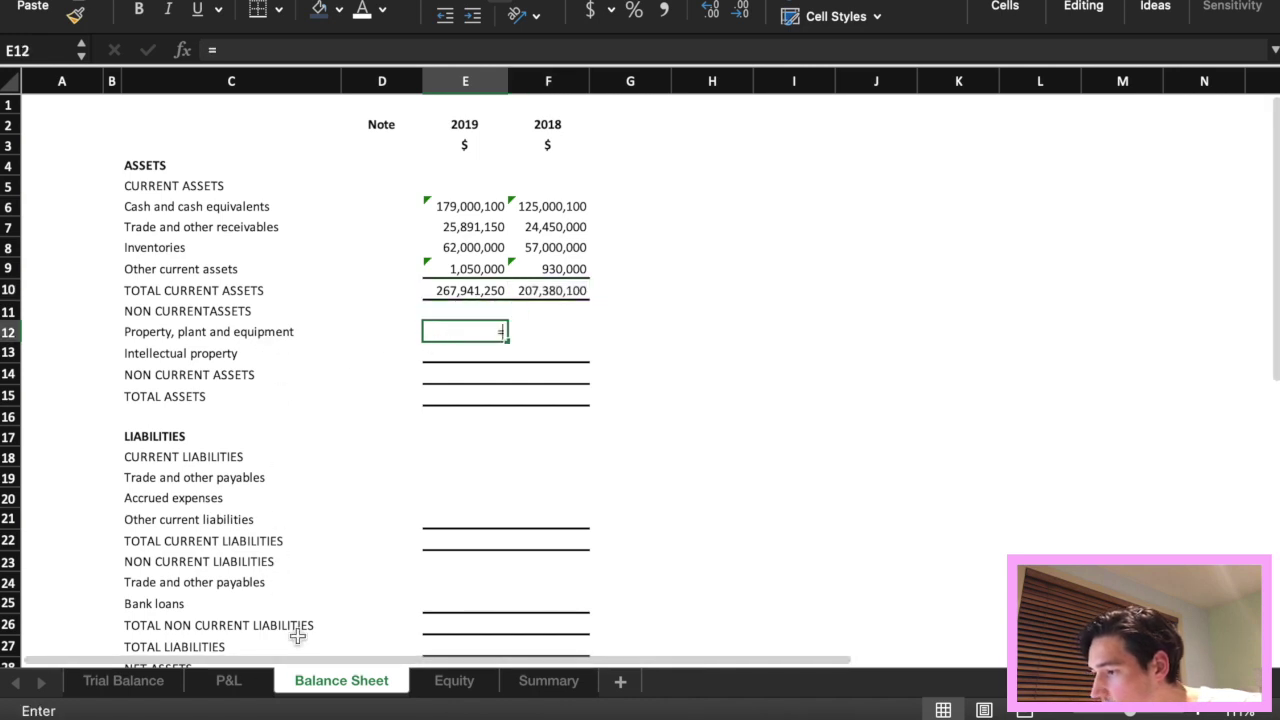
click(131, 684)
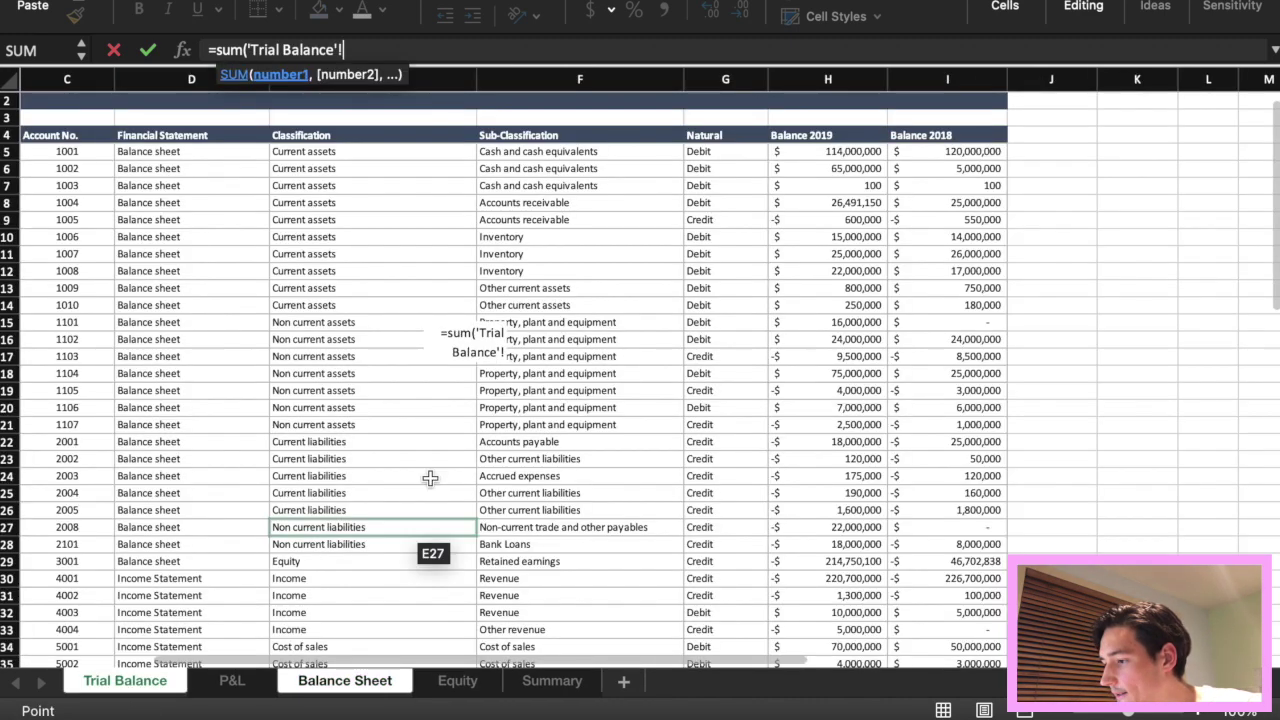
click(848, 322)
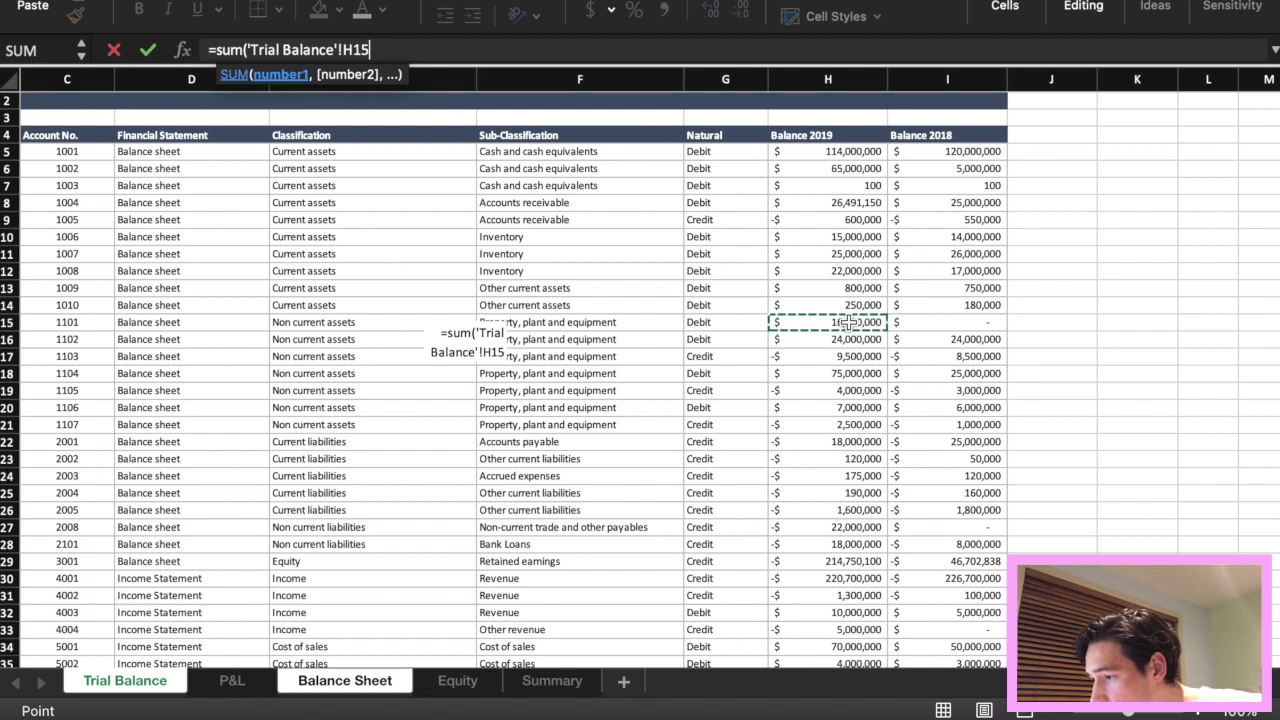
drag(848, 322, 845, 424)
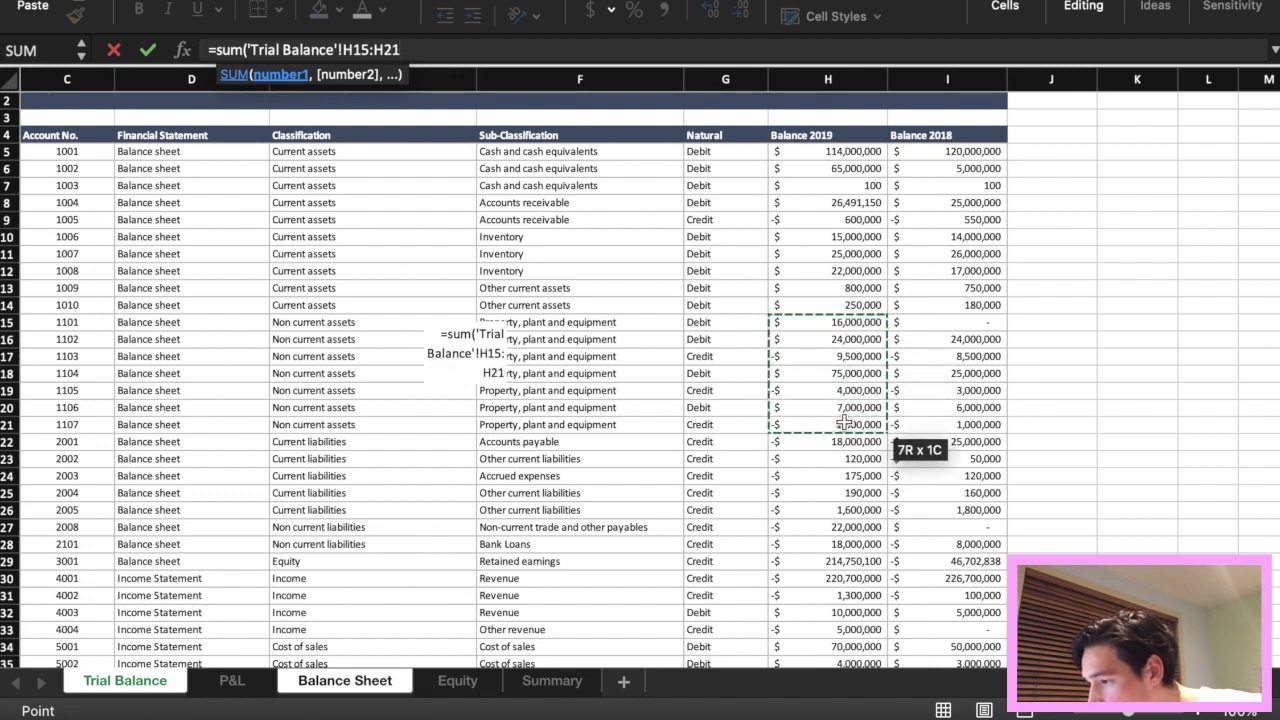
text())
key(Return)
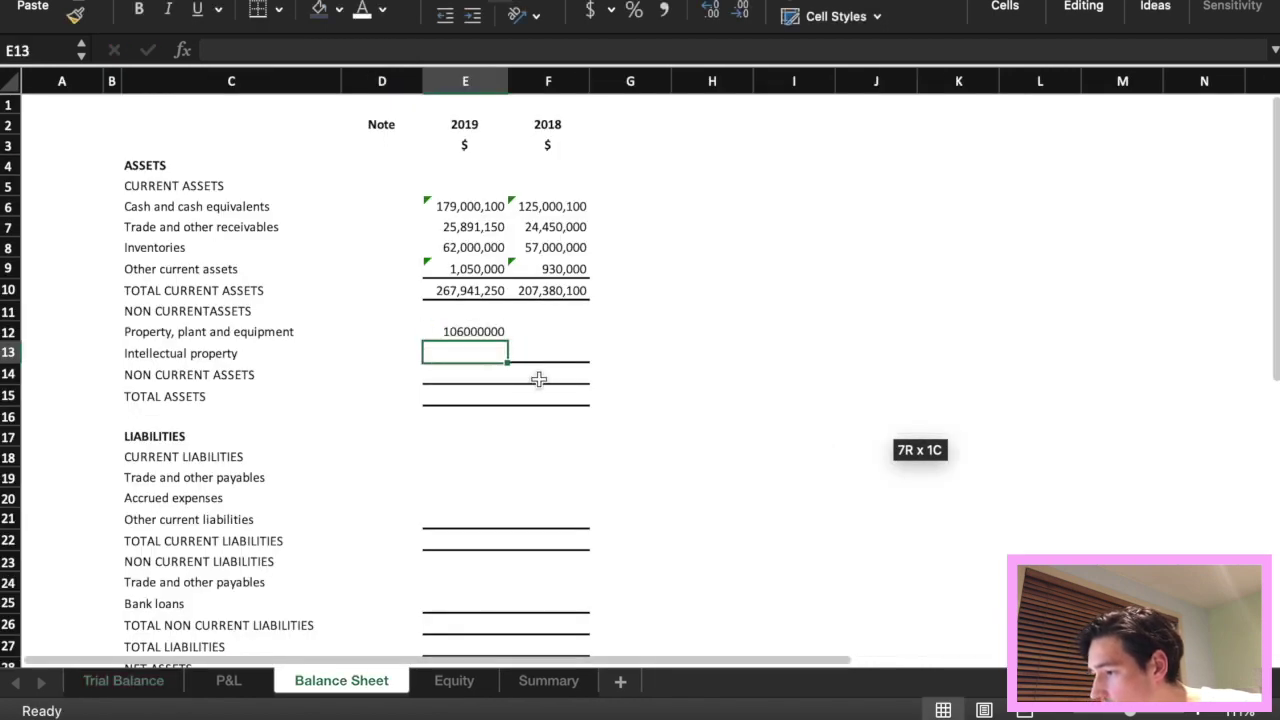
click(496, 331)
drag(509, 343, 565, 343)
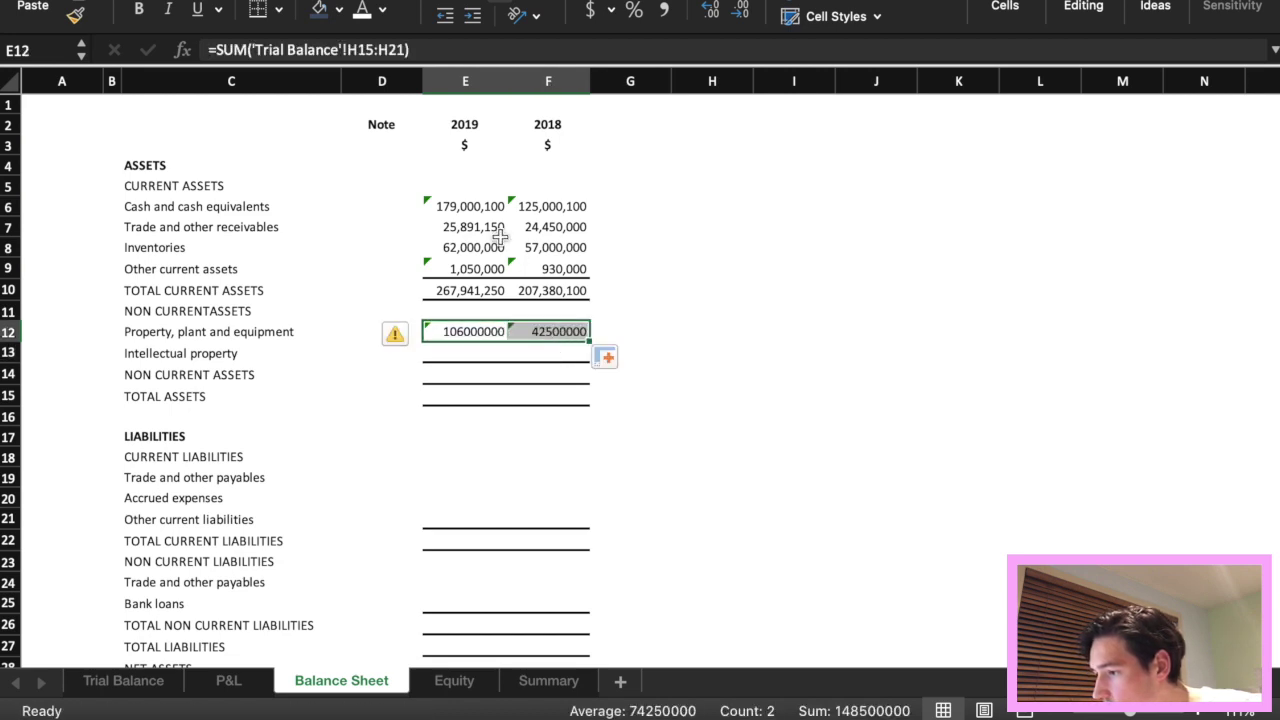
Apply E7's comma number format to the PP&E figures in E12:F12.
click(478, 230)
click(75, 13)
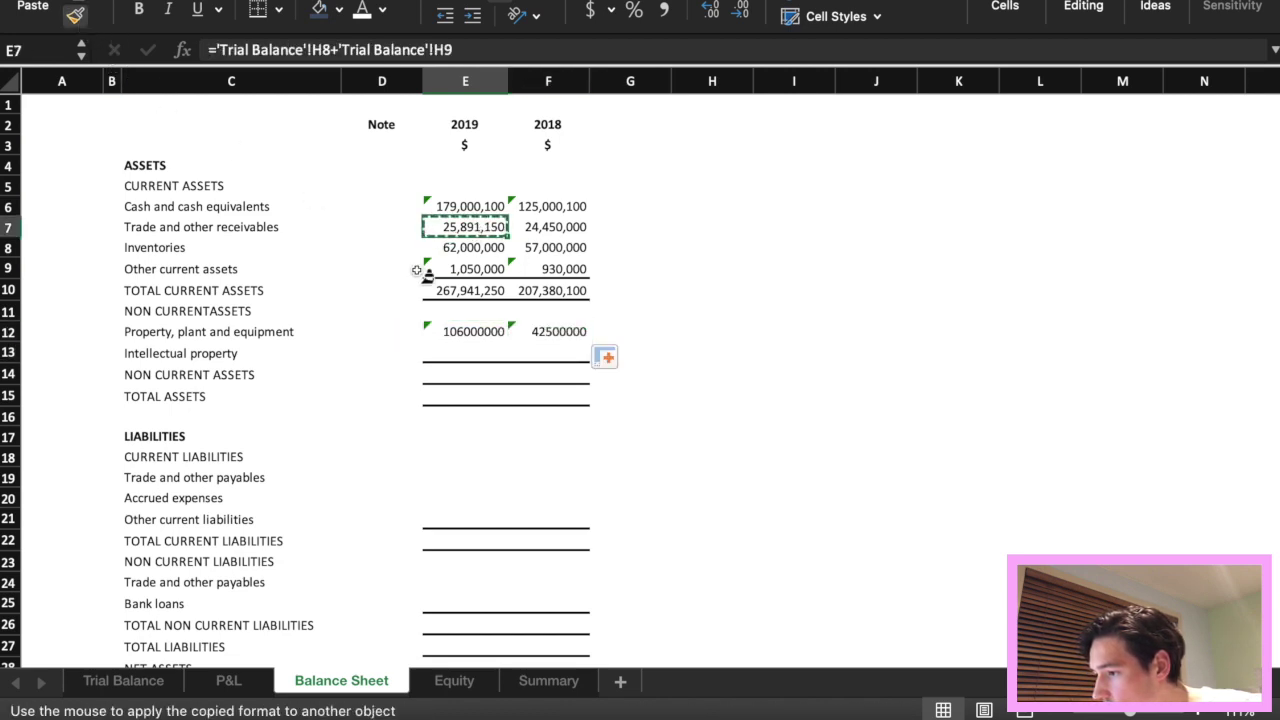
click(498, 332)
drag(498, 332, 552, 332)
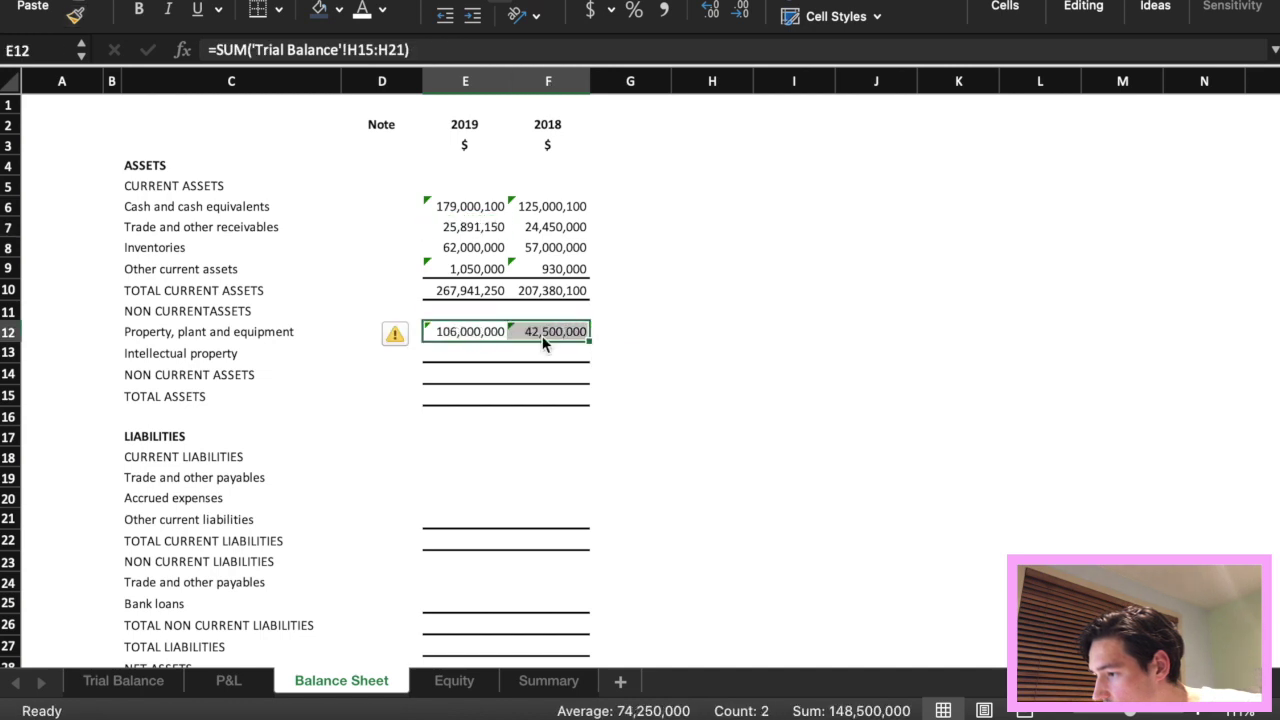
click(489, 356)
Enter 0 for Intellectual property in both years and copy the totals' number format onto them.
text(0)
key(Tab)
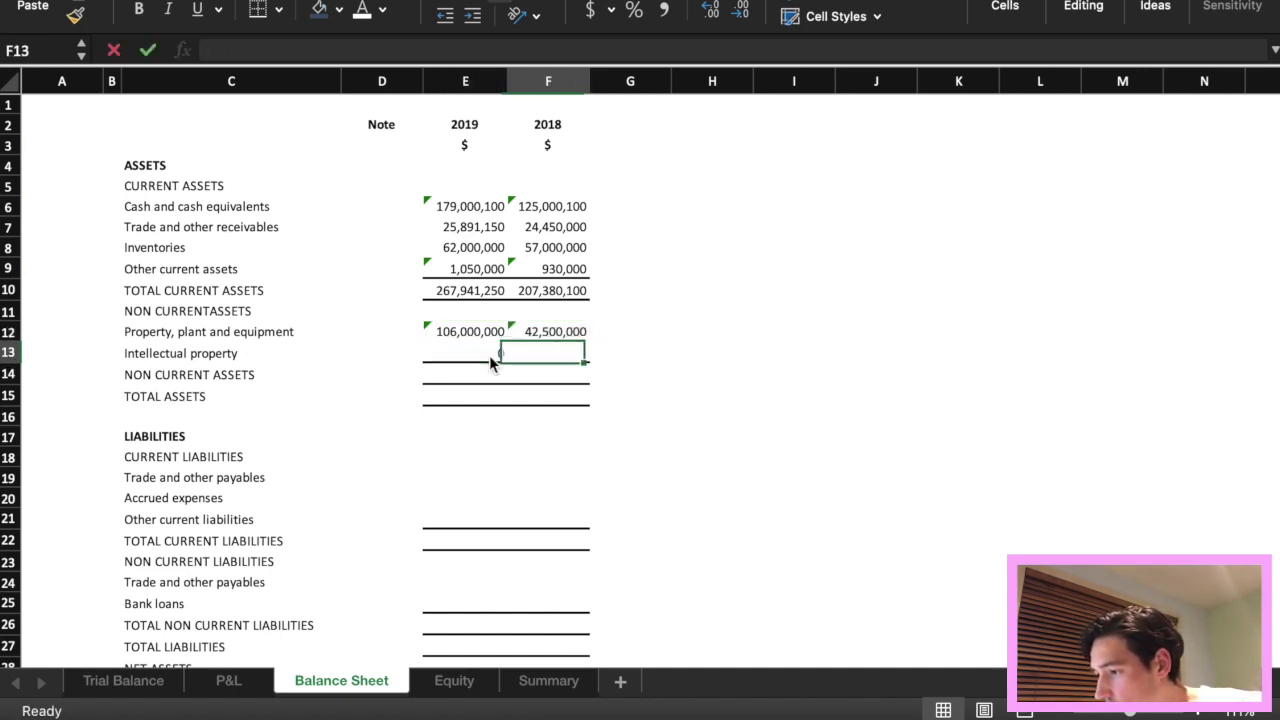
text(0)
key(Tab)
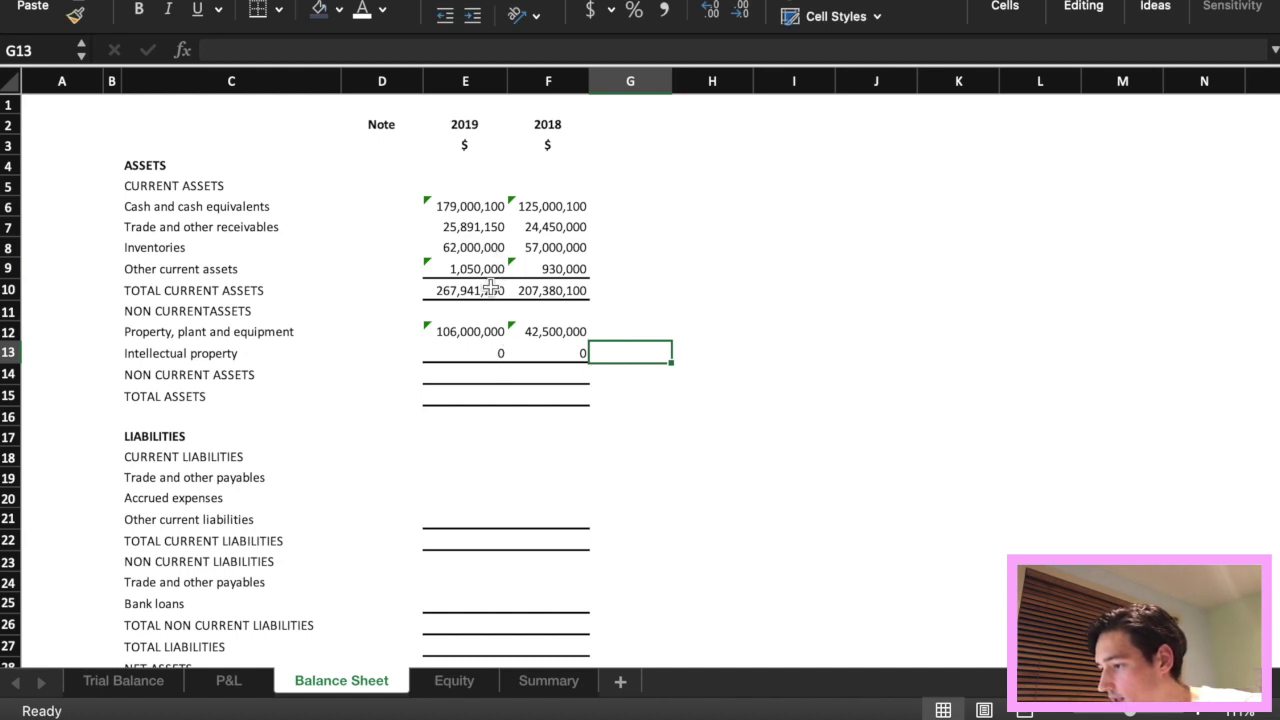
click(478, 292)
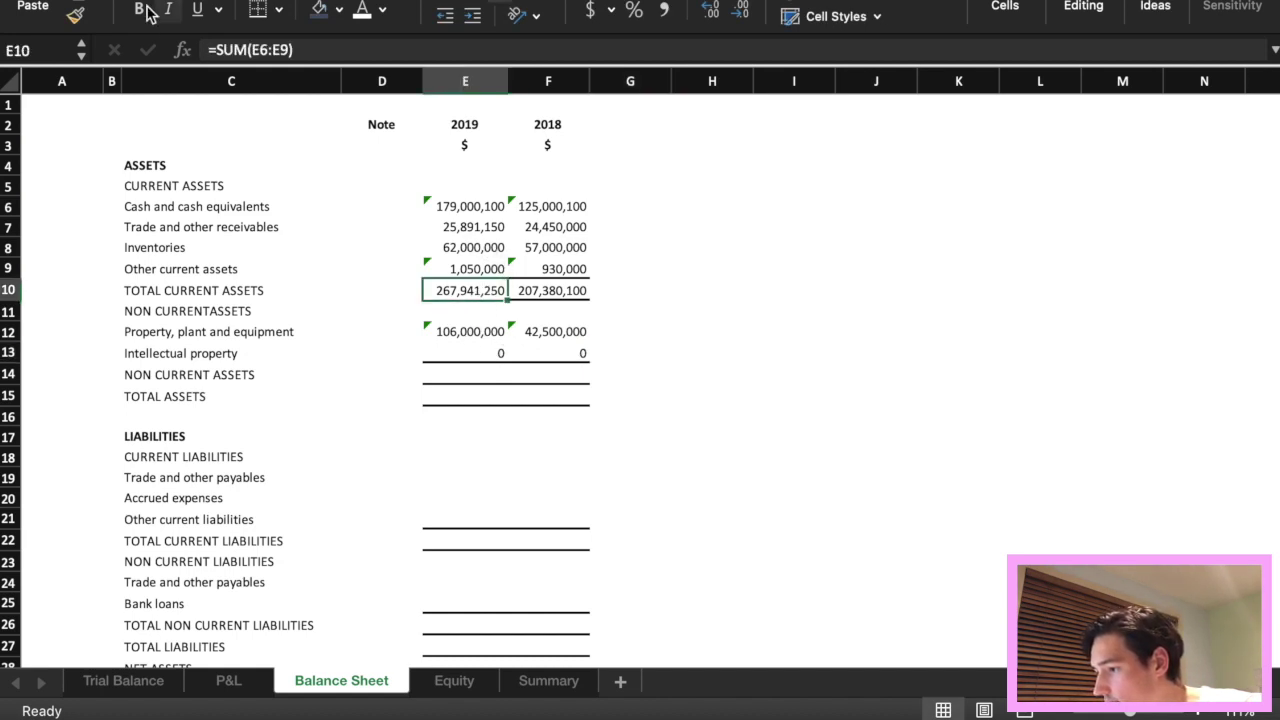
click(75, 14)
drag(510, 357, 586, 355)
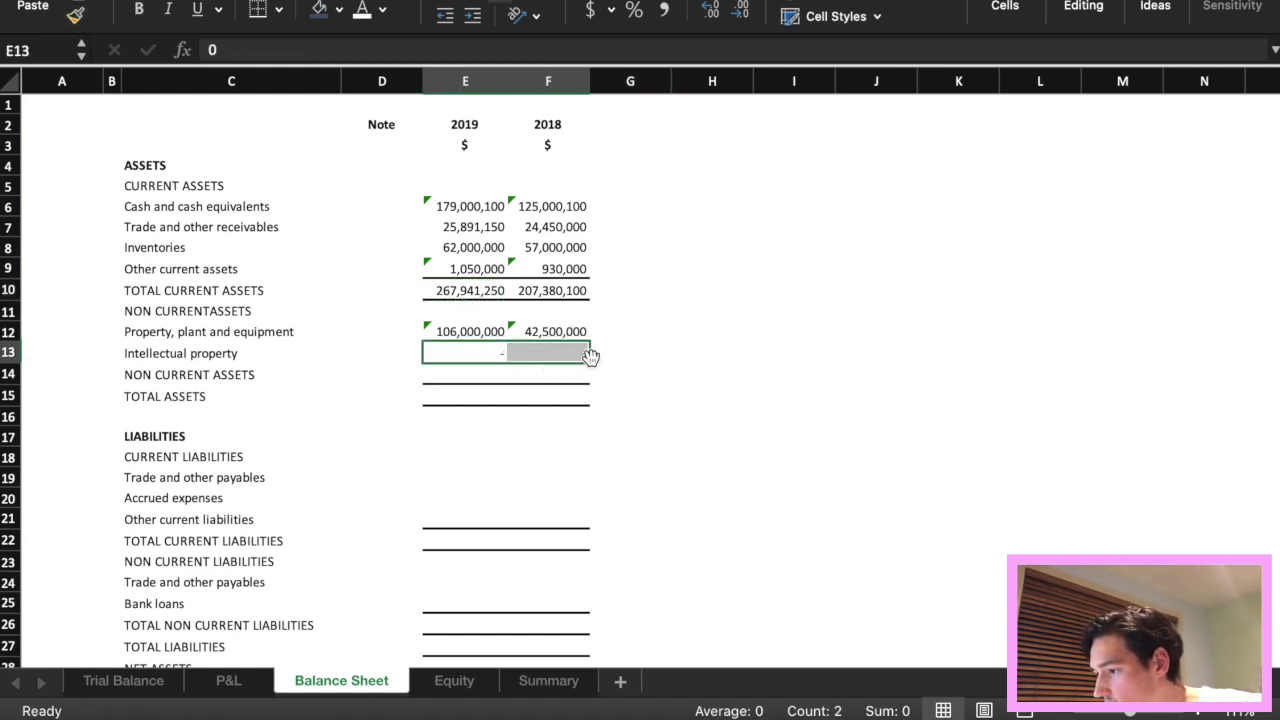
click(685, 354)
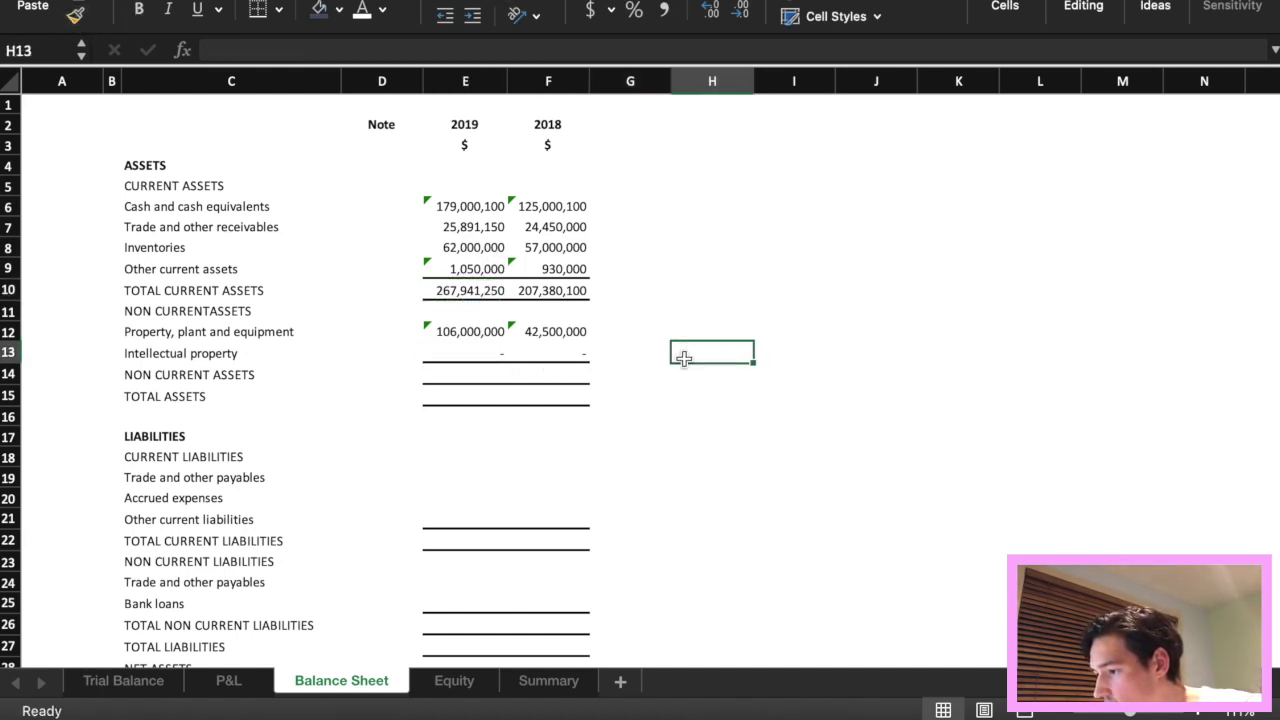
Check that the custom format #,##0;(#,##0);- displays the zeros as dashes.
click(497, 352)
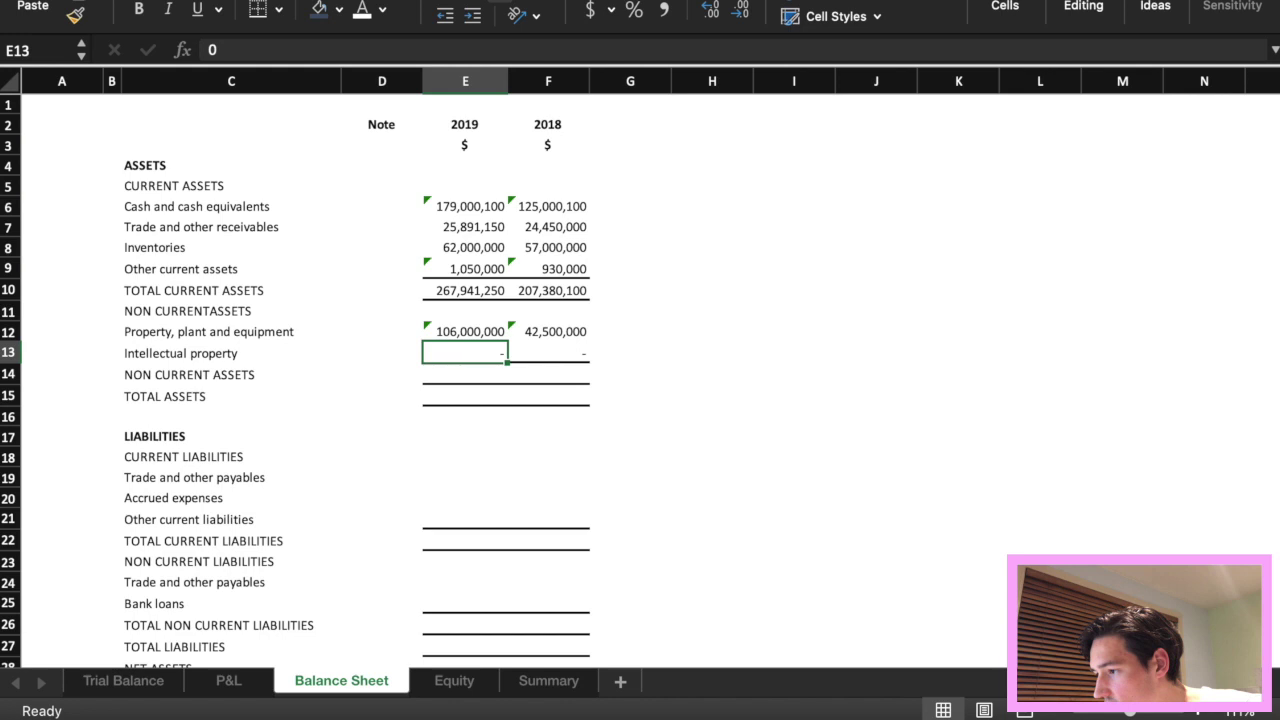
click(640, 3)
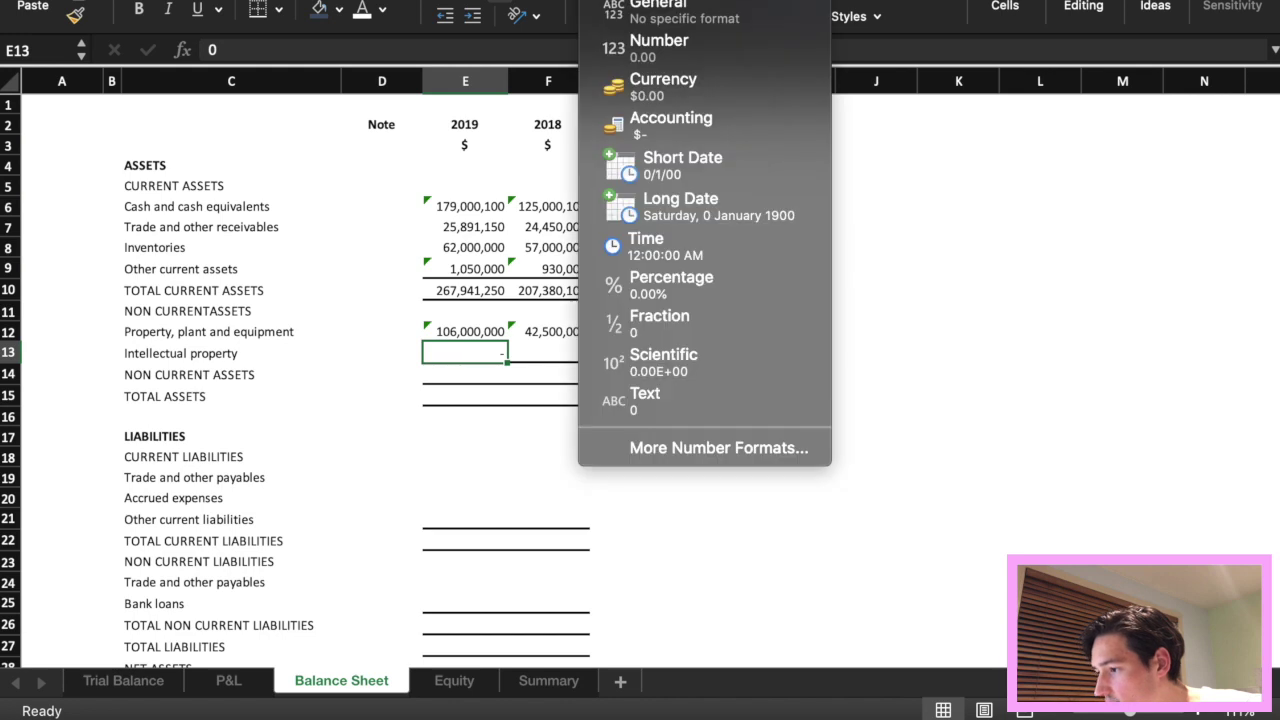
click(683, 447)
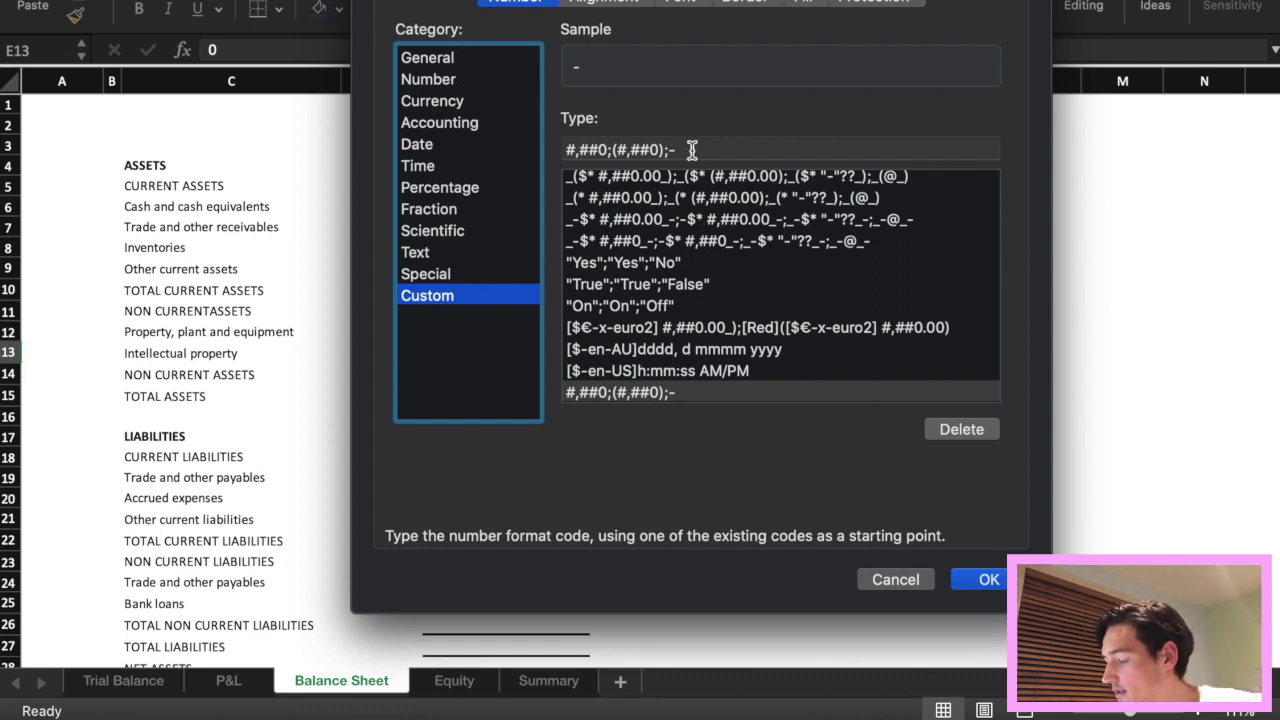
drag(692, 149, 565, 151)
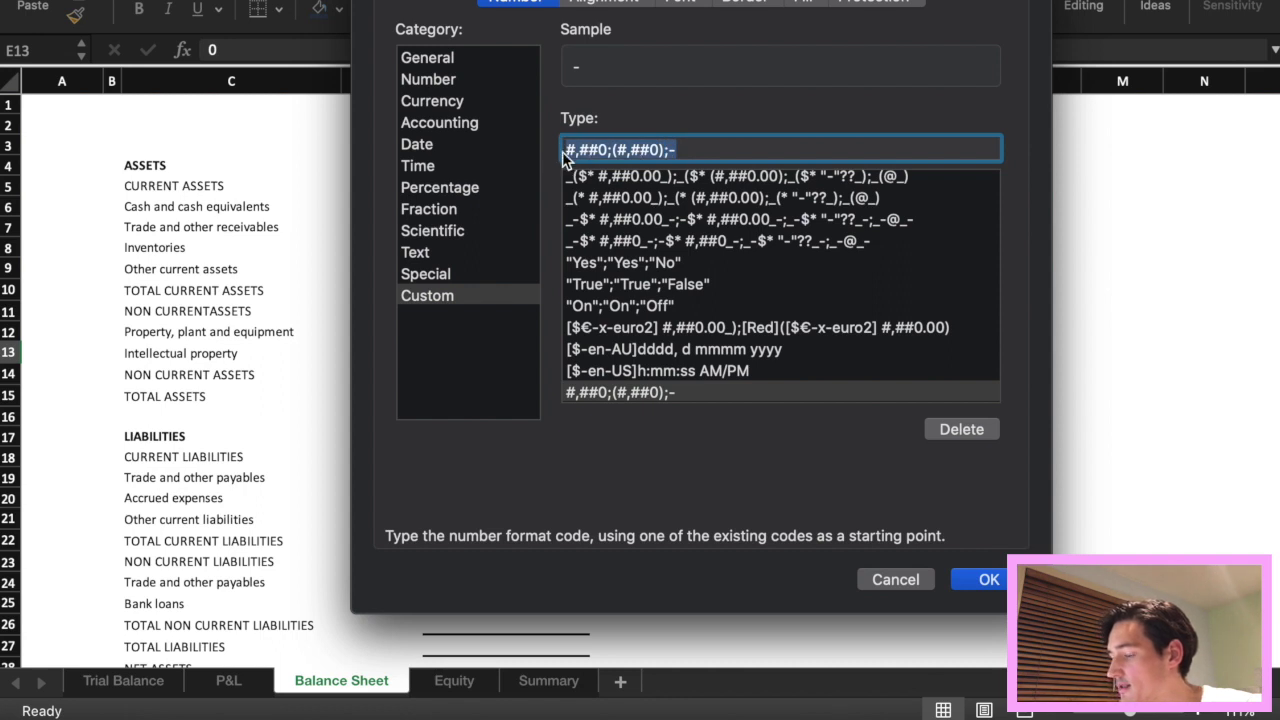
click(686, 149)
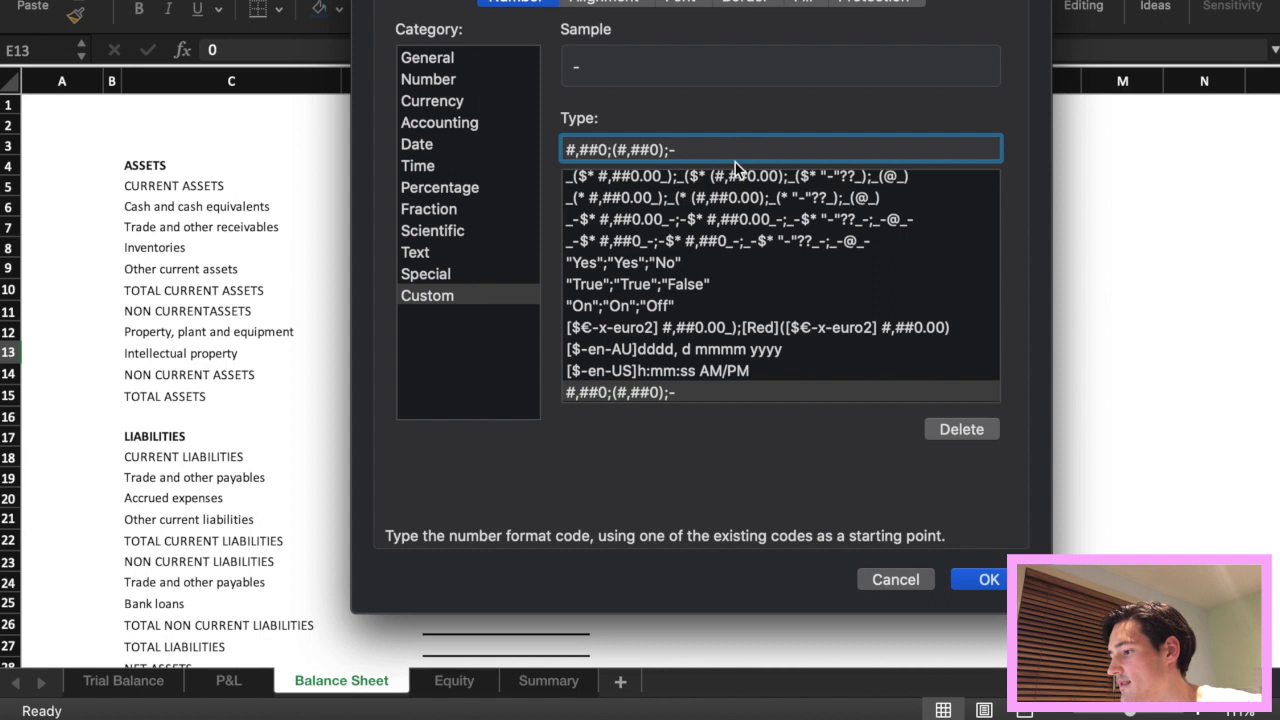
click(975, 580)
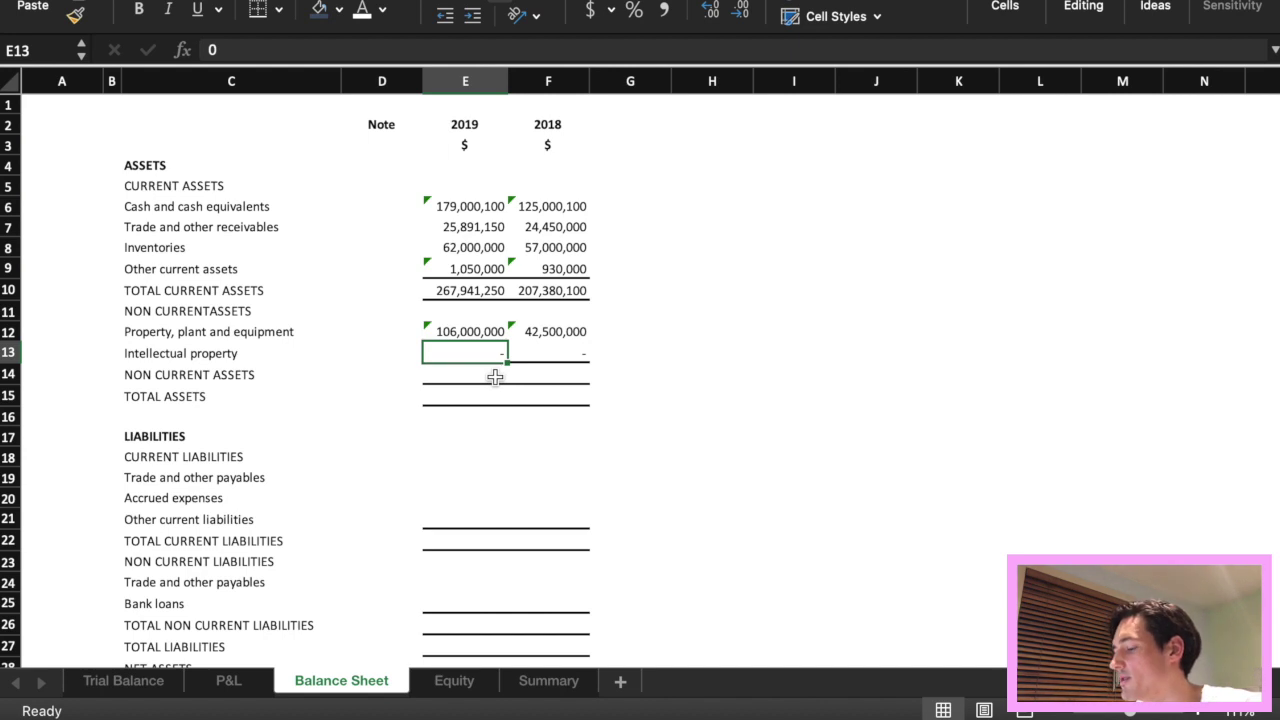
click(495, 377)
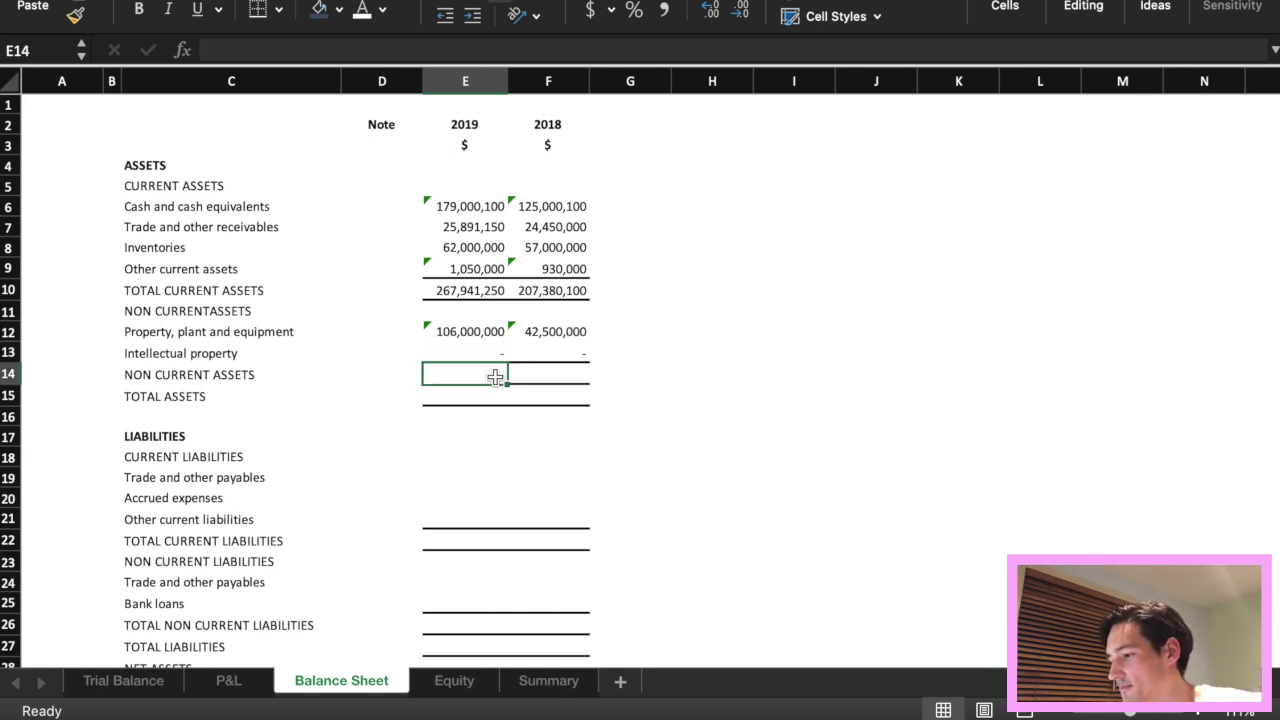
Total Non current assets in E14 with =SUM(E12:E13) and fill it to F14.
text(=sum()
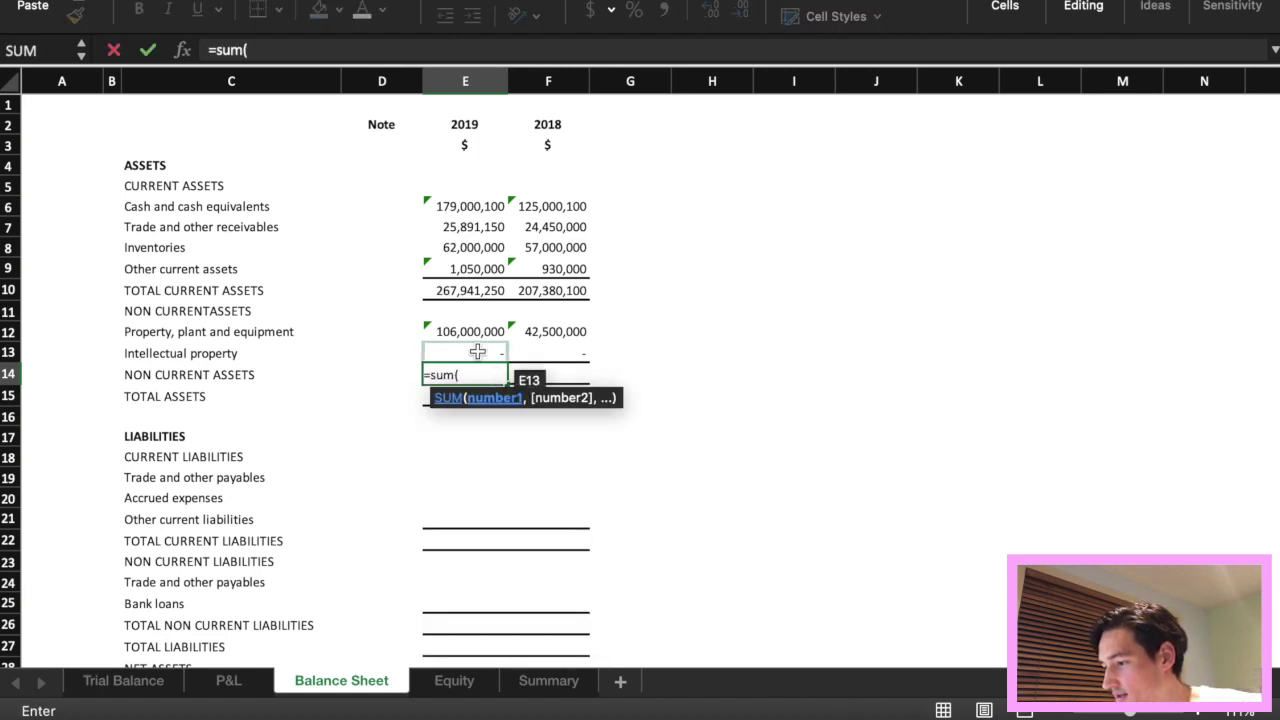
drag(477, 351, 478, 326)
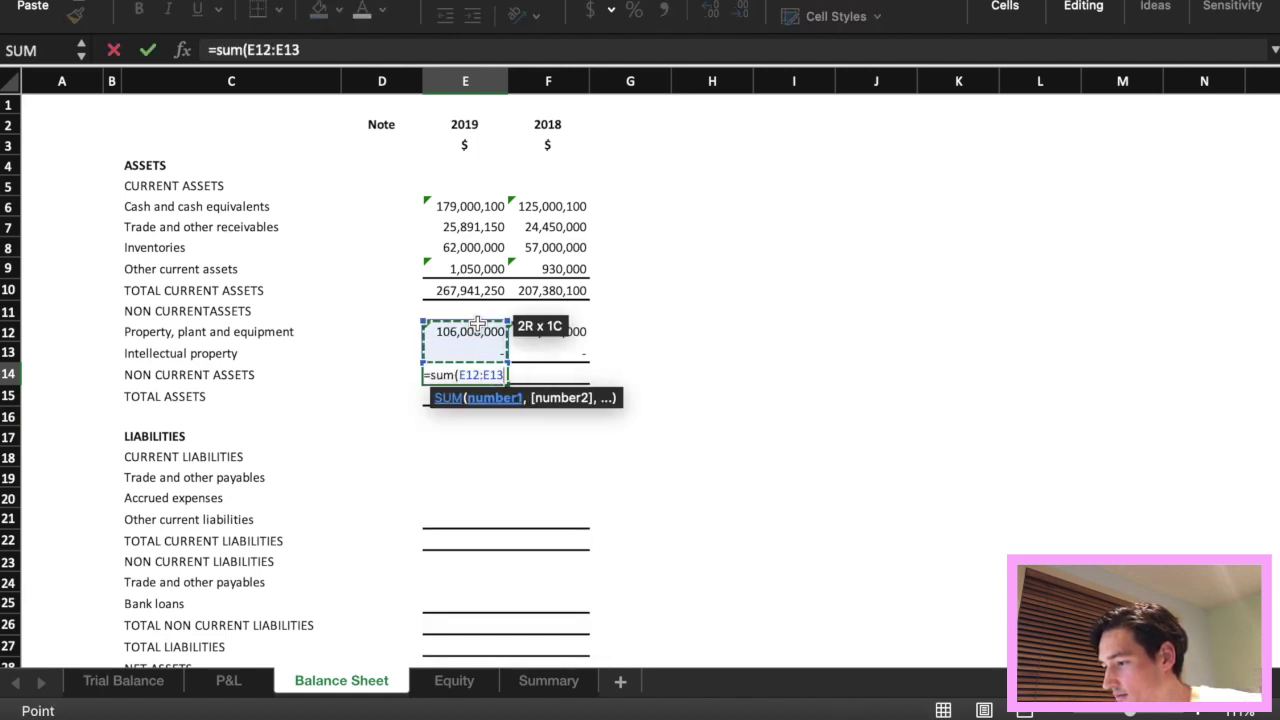
key(Return)
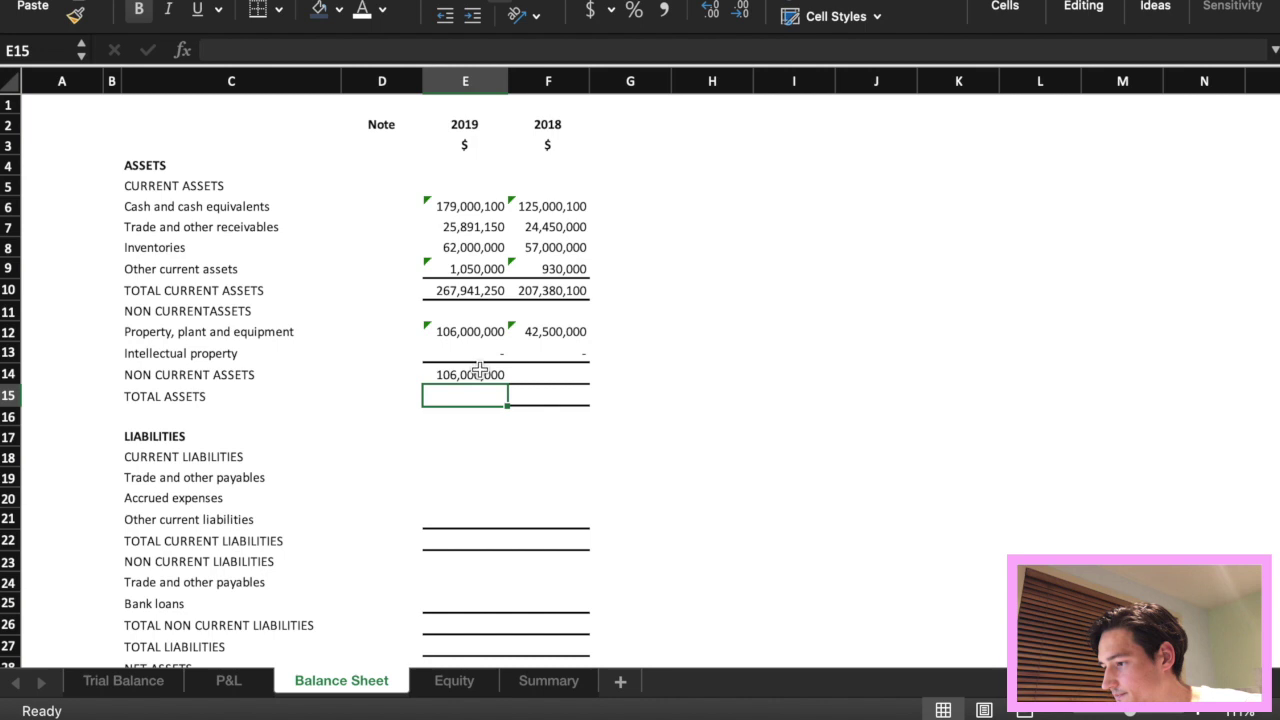
click(472, 372)
drag(507, 383, 536, 385)
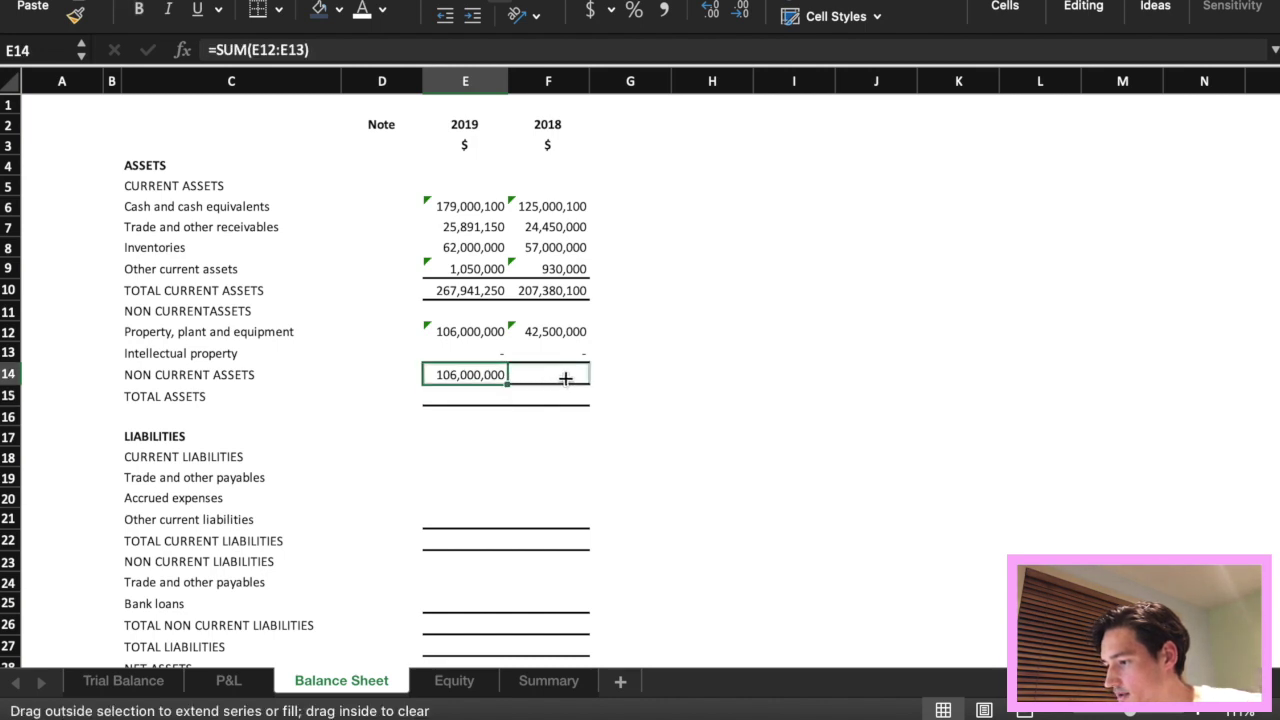
drag(565, 378, 565, 380)
Make Total assets =E14+E10 in bold and fill it to 2018: 373,941,250 and 249,880,100.
click(520, 400)
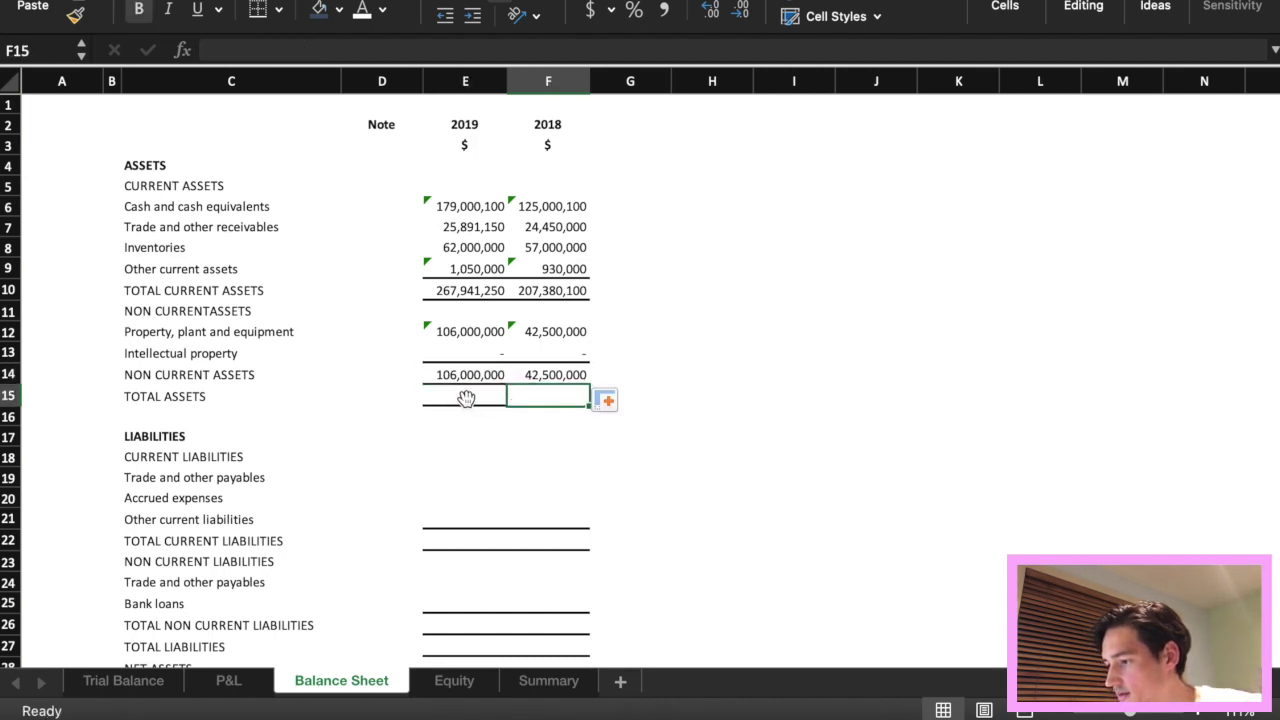
click(466, 399)
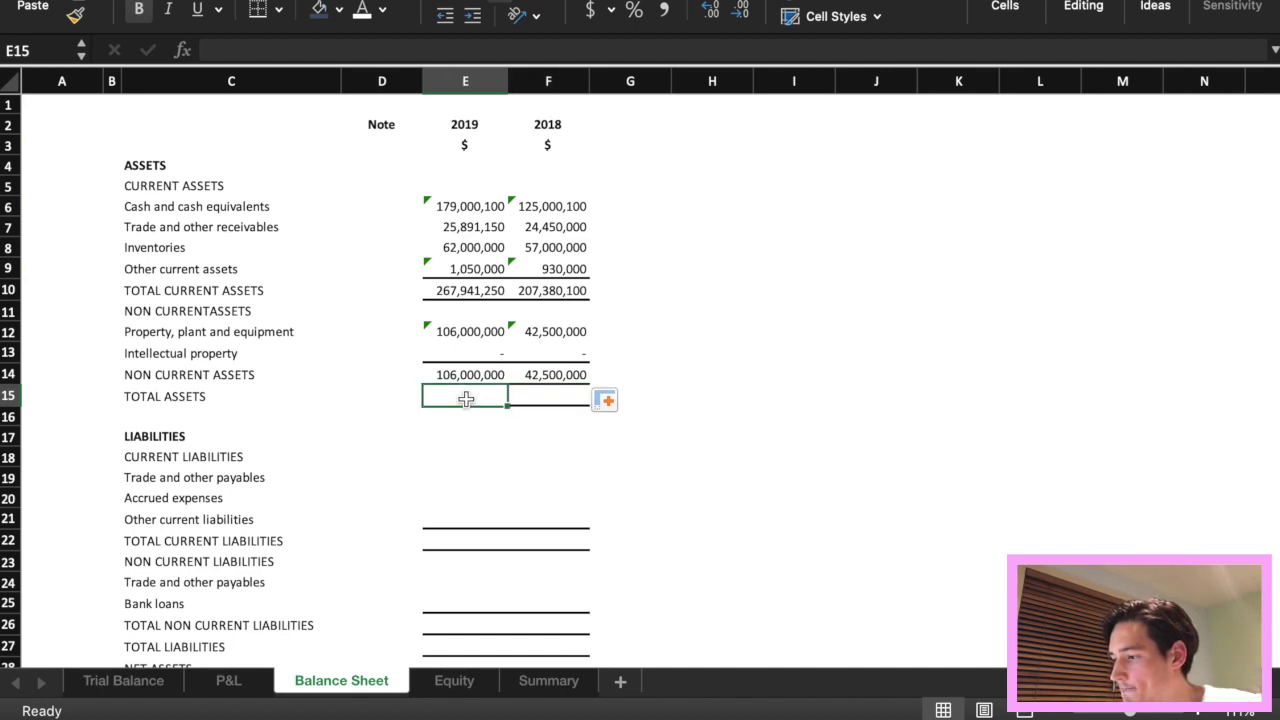
text(=)
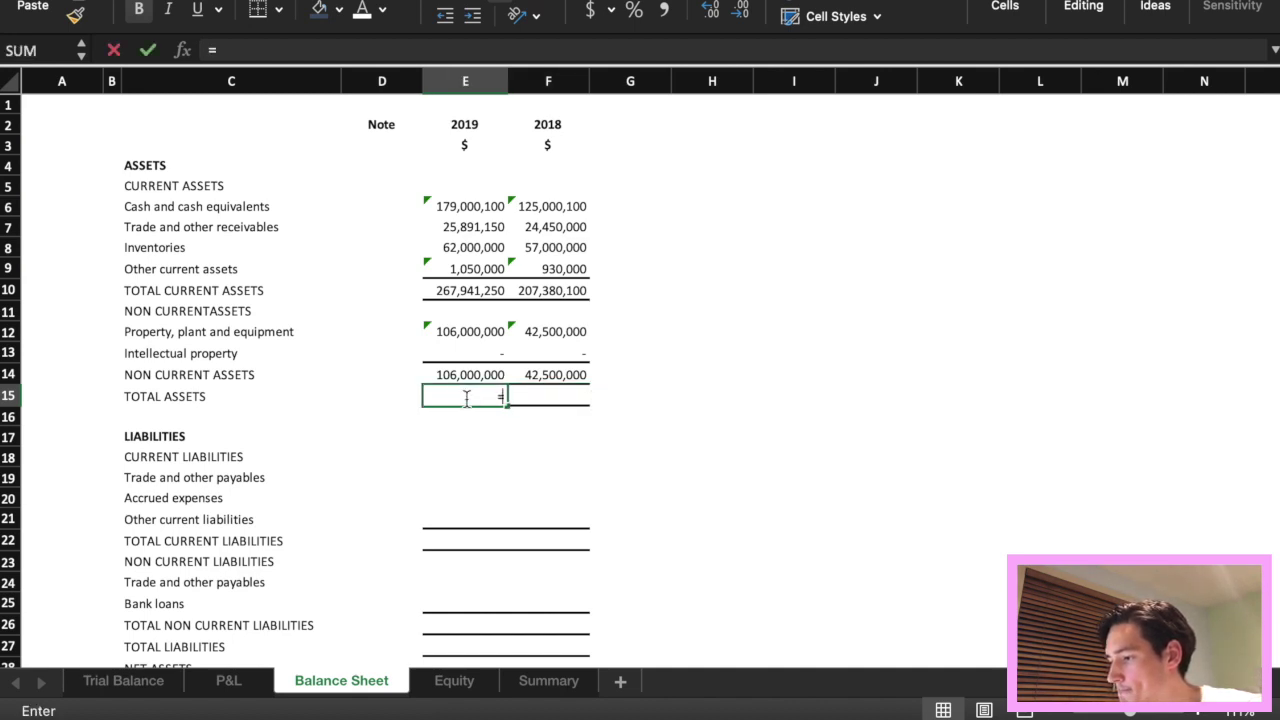
click(466, 375)
click(466, 375)
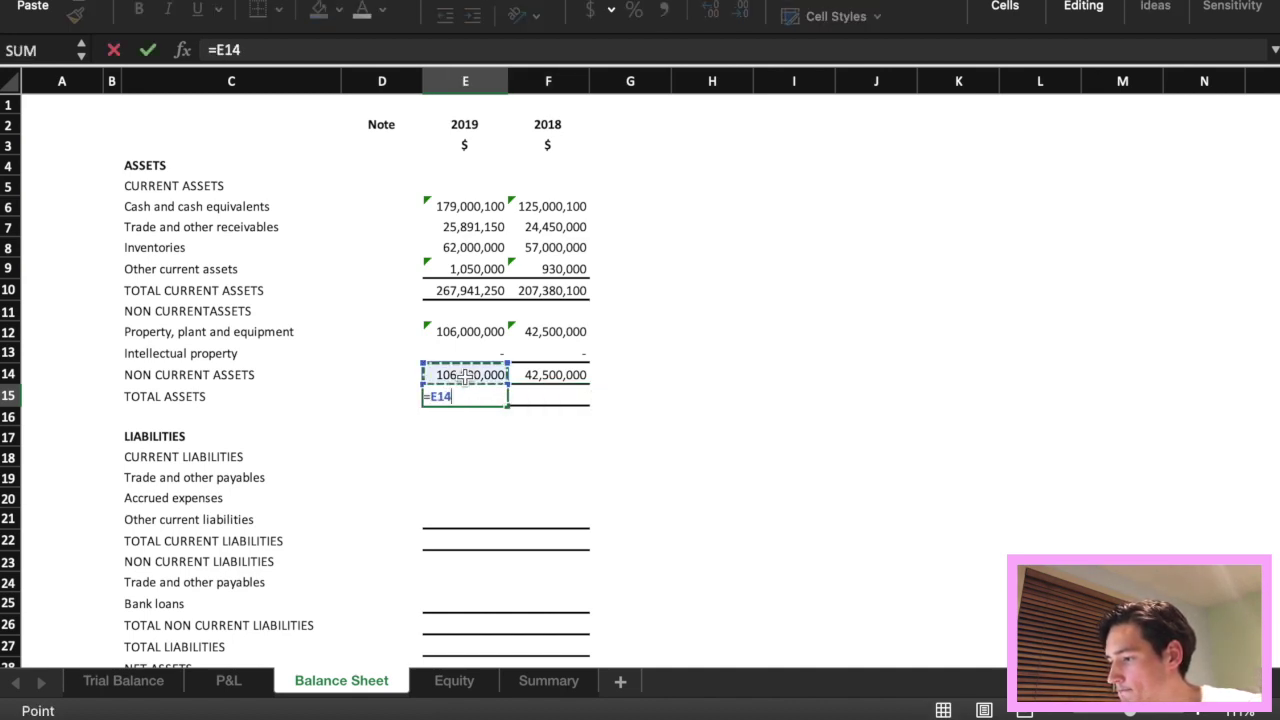
text(+)
click(472, 292)
key(Return)
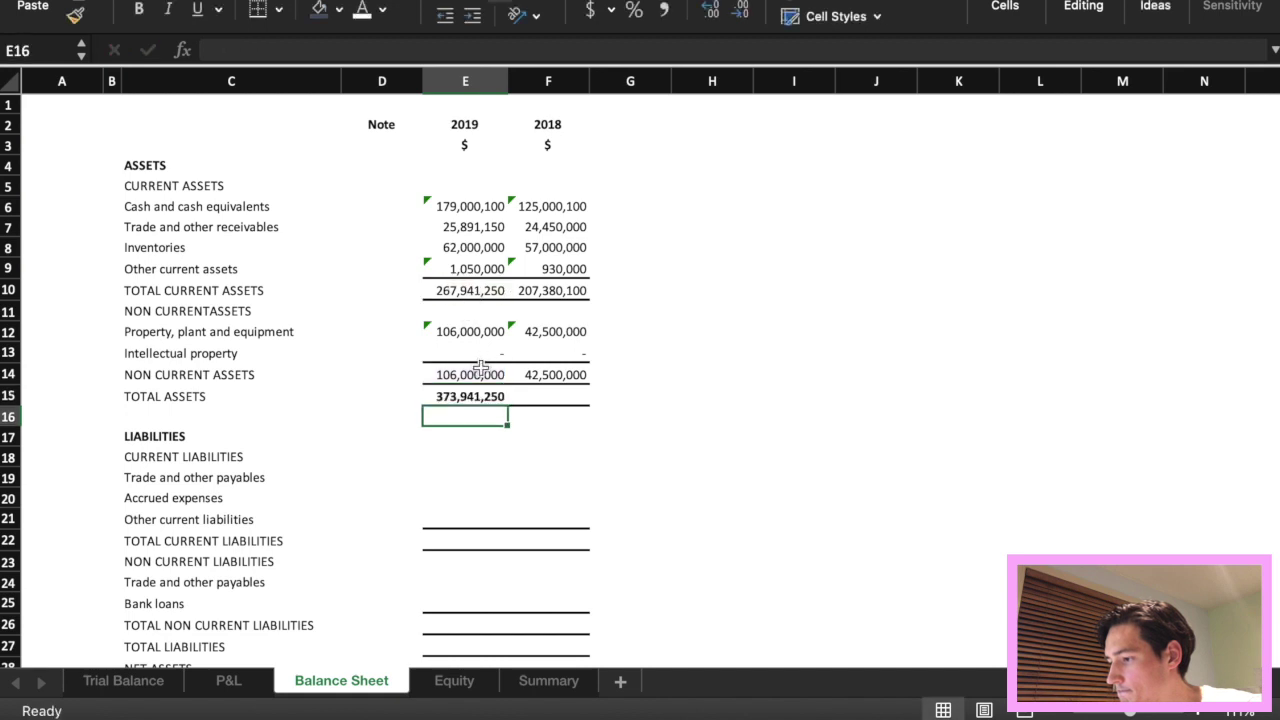
click(467, 400)
key(super+b)
drag(508, 407, 580, 406)
Move down to the Trade and other payables cell for 2019.
click(527, 457)
click(463, 453)
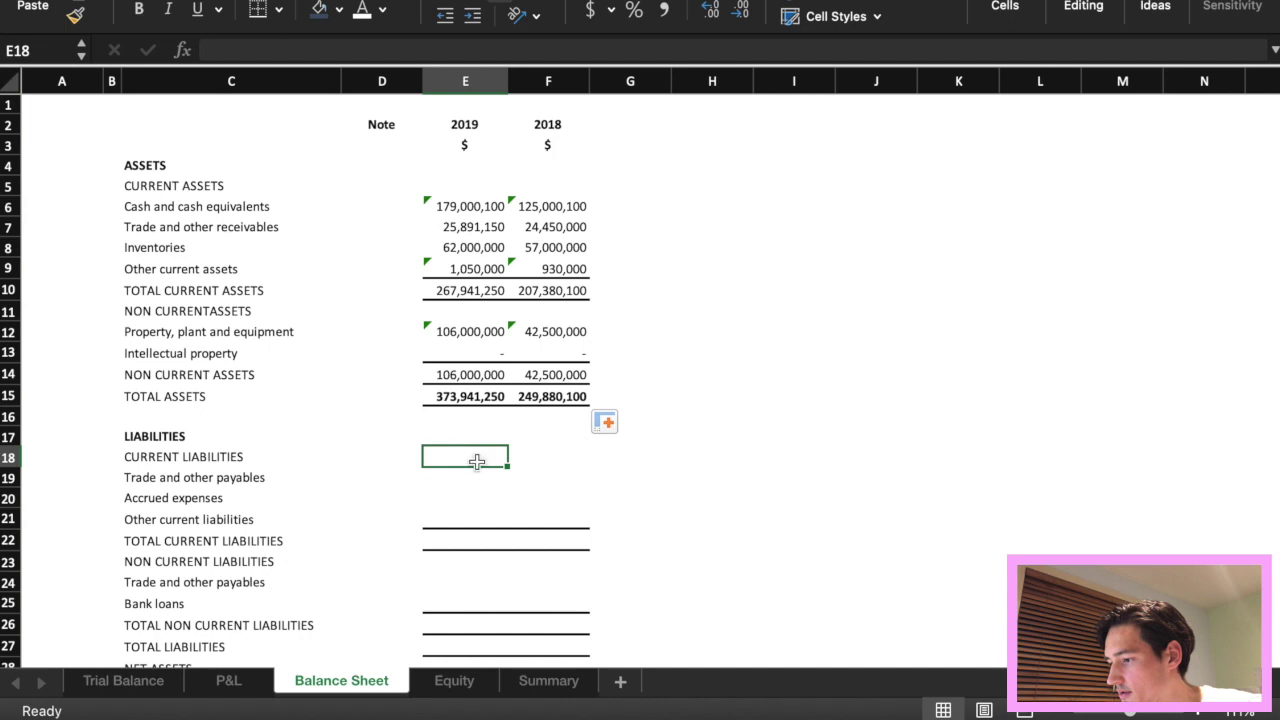
scroll(509, 517, down, 2)
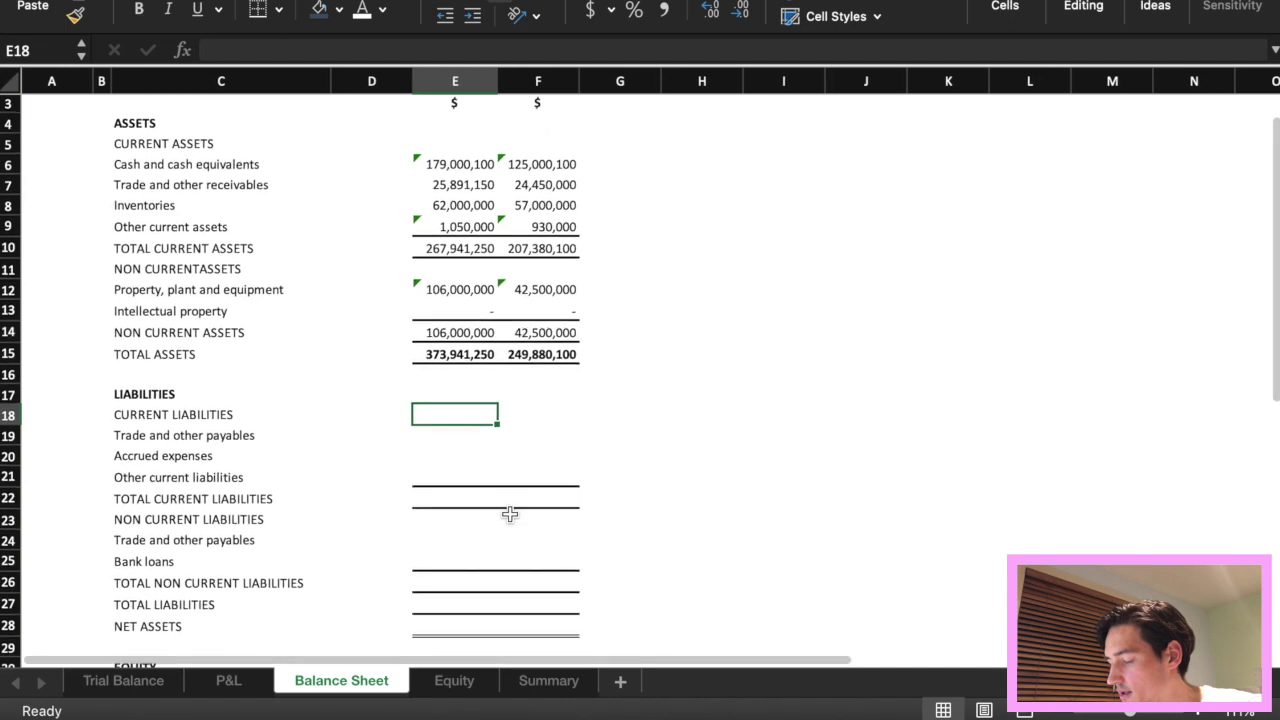
click(448, 440)
Link E19 Trade and other payables to the negated Trial Balance H22 figure.
scroll(474, 470, down, 3)
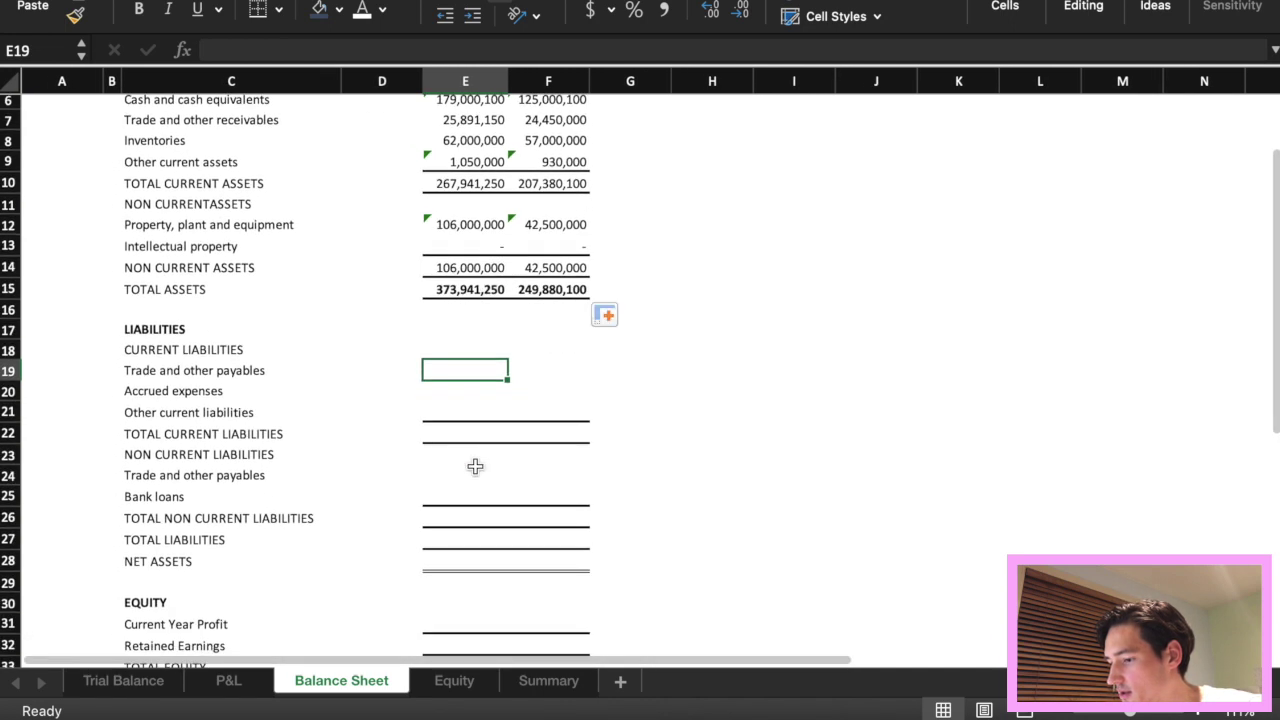
text(=)
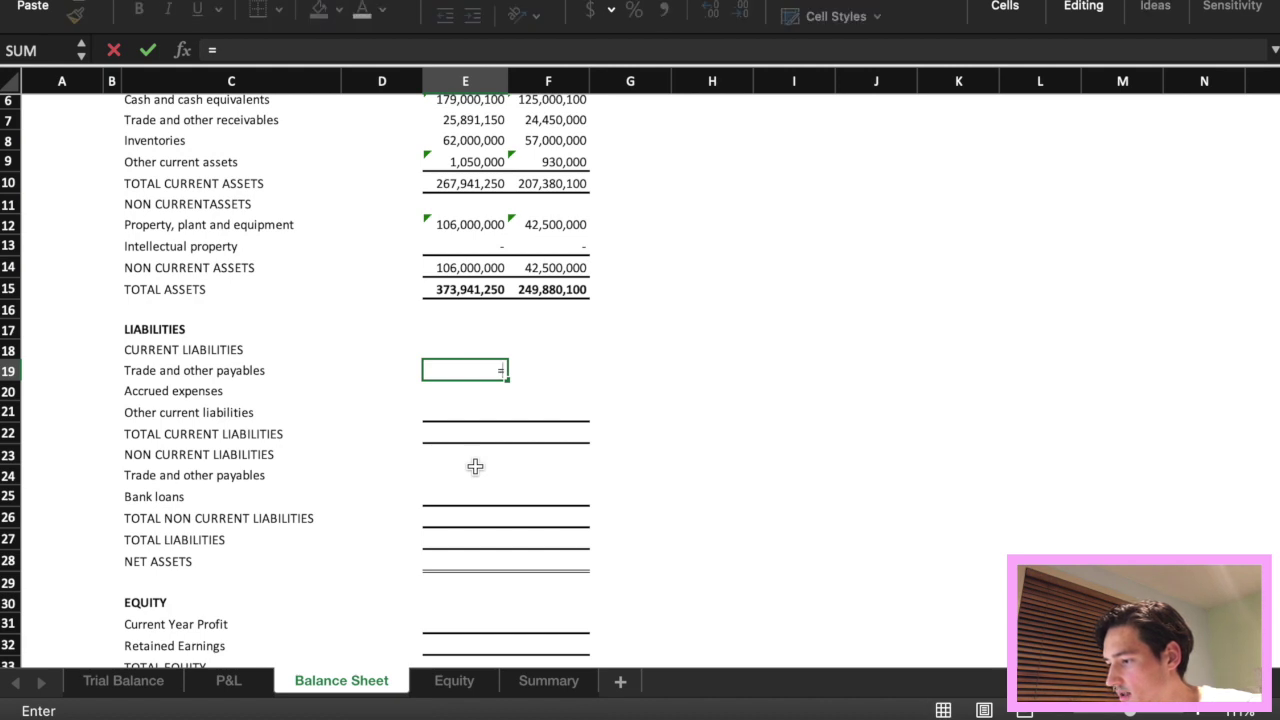
text(sum)
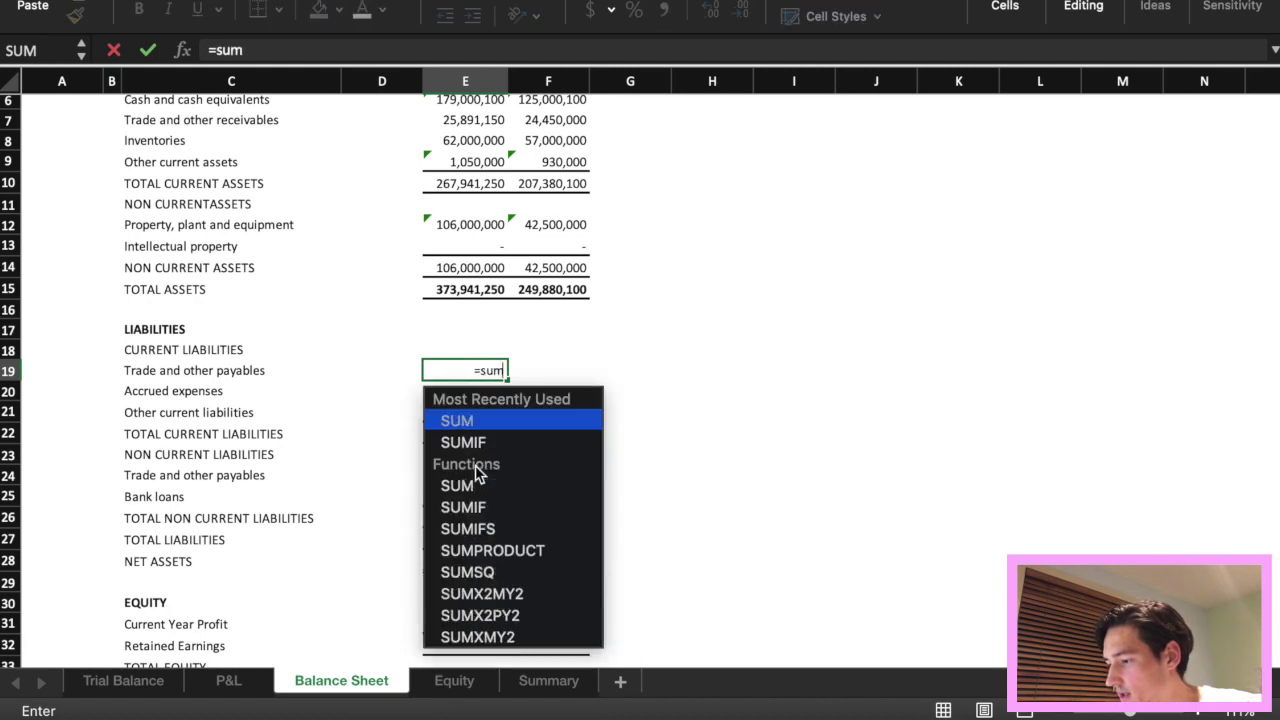
text(()
click(123, 680)
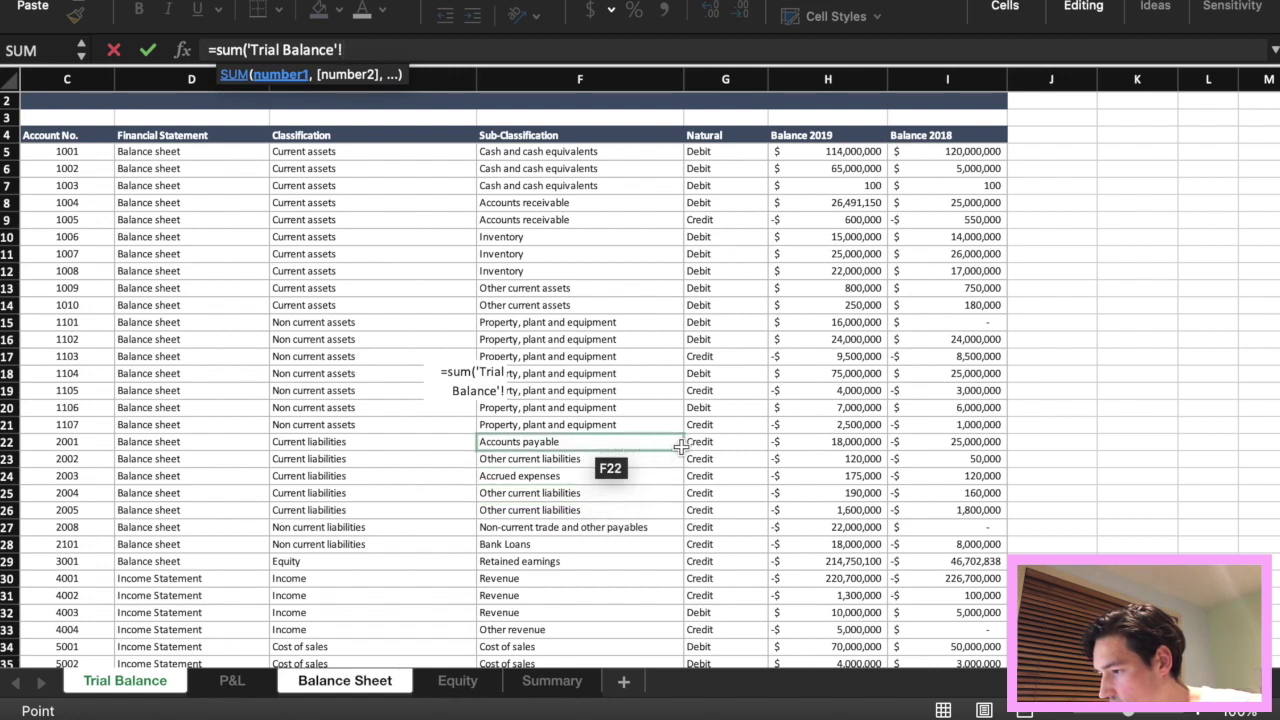
click(800, 442)
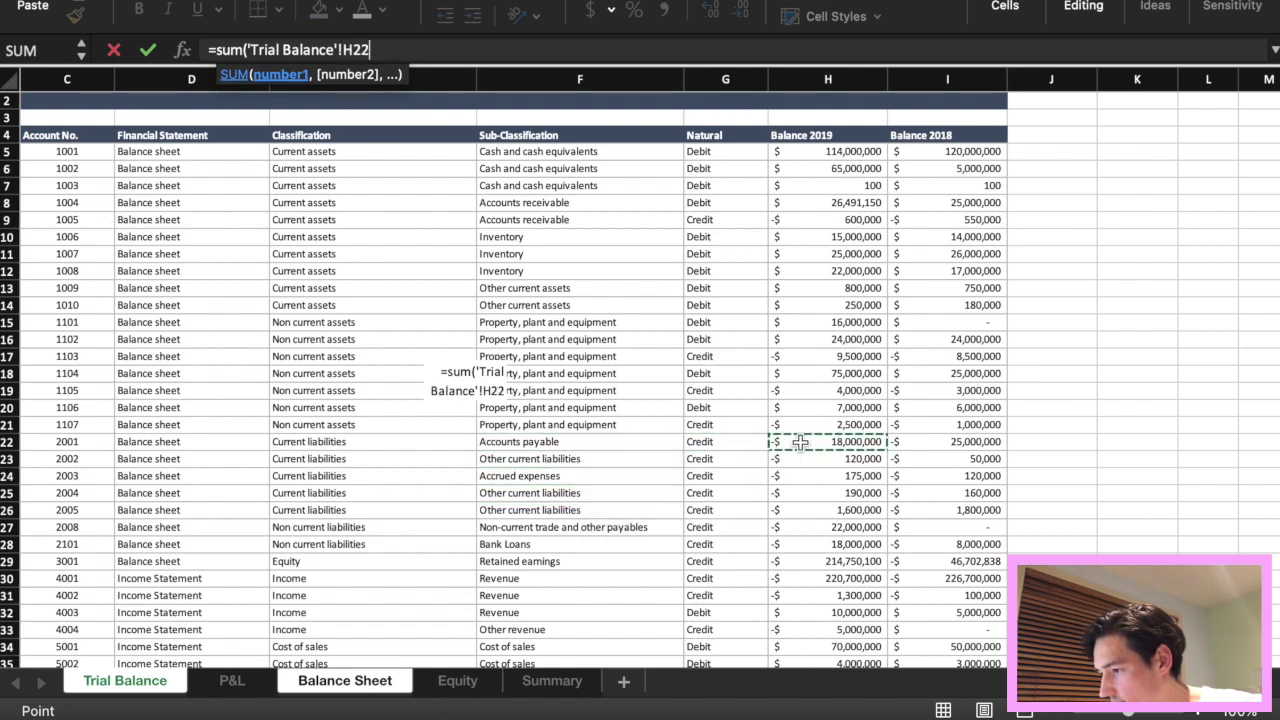
click(220, 52)
key(Left)
key(Left)
key(Left)
key(Left)
key(Left)
key(Left)
key(Left)
key(Left)
key(Left)
key(Left)
key(Left)
key(Left)
key(Left)
key(Left)
key(Left)
key(Left)
key(Left)
key(Left)
key(Left)
key(Left)
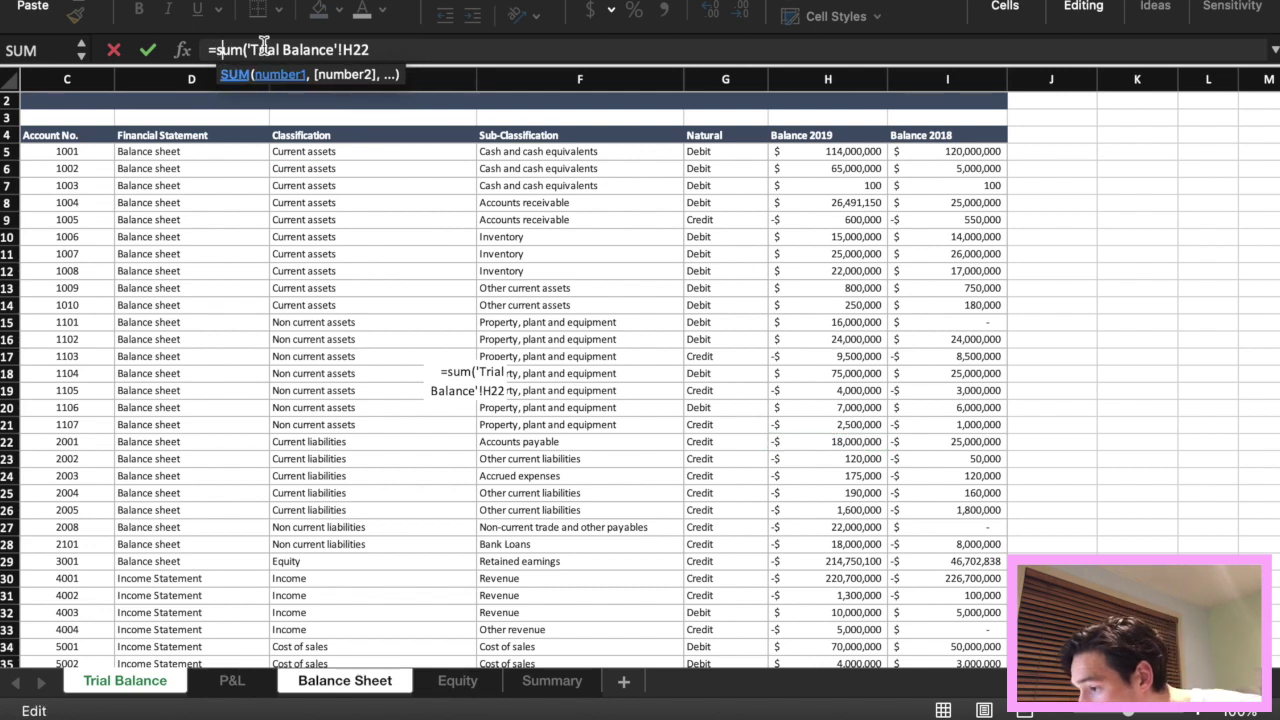
key(BackSpace)
key(BackSpace)
key(BackSpace)
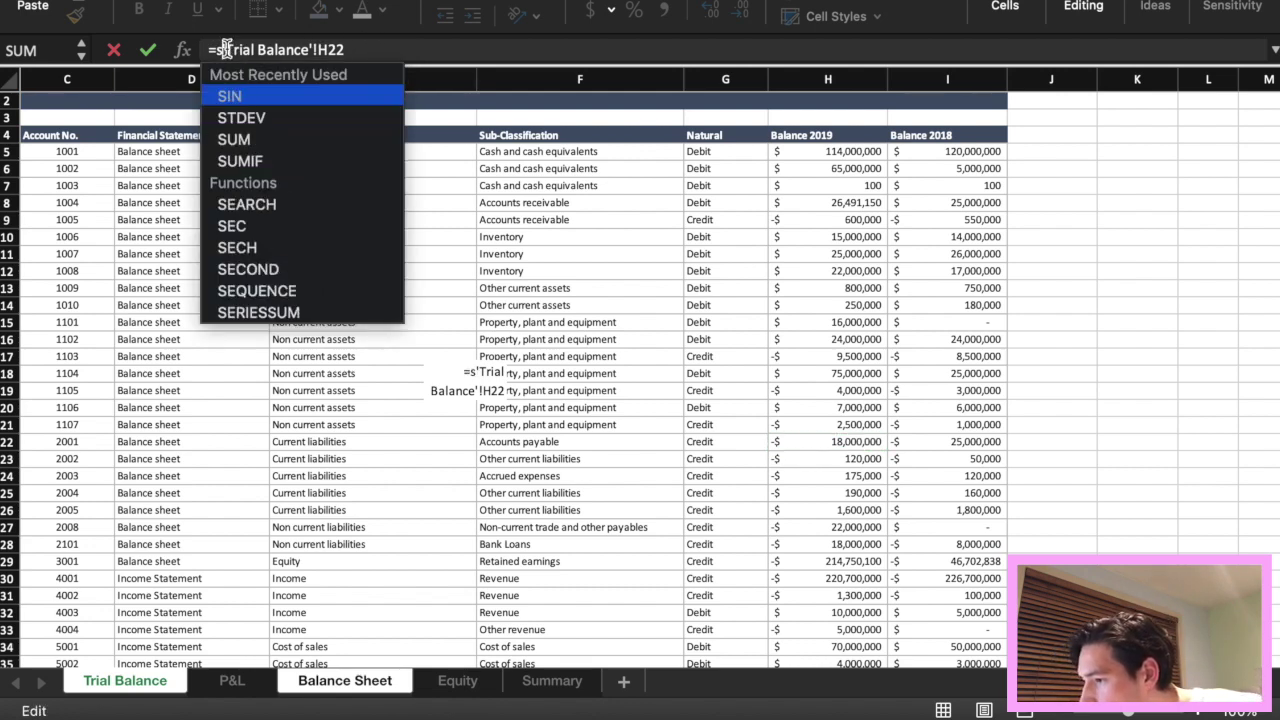
key(BackSpace)
text(-)
key(Return)
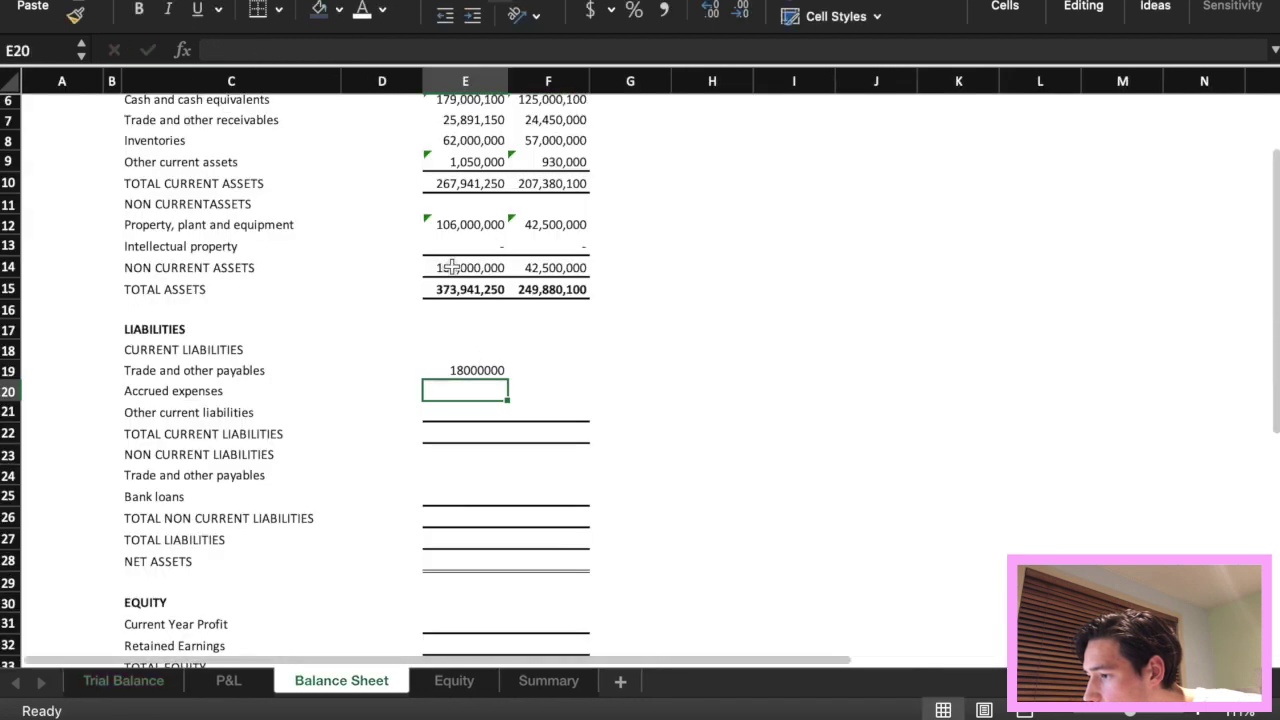
Fill the payables formula to F19 and copy E14's comma format onto E19:F19.
click(470, 368)
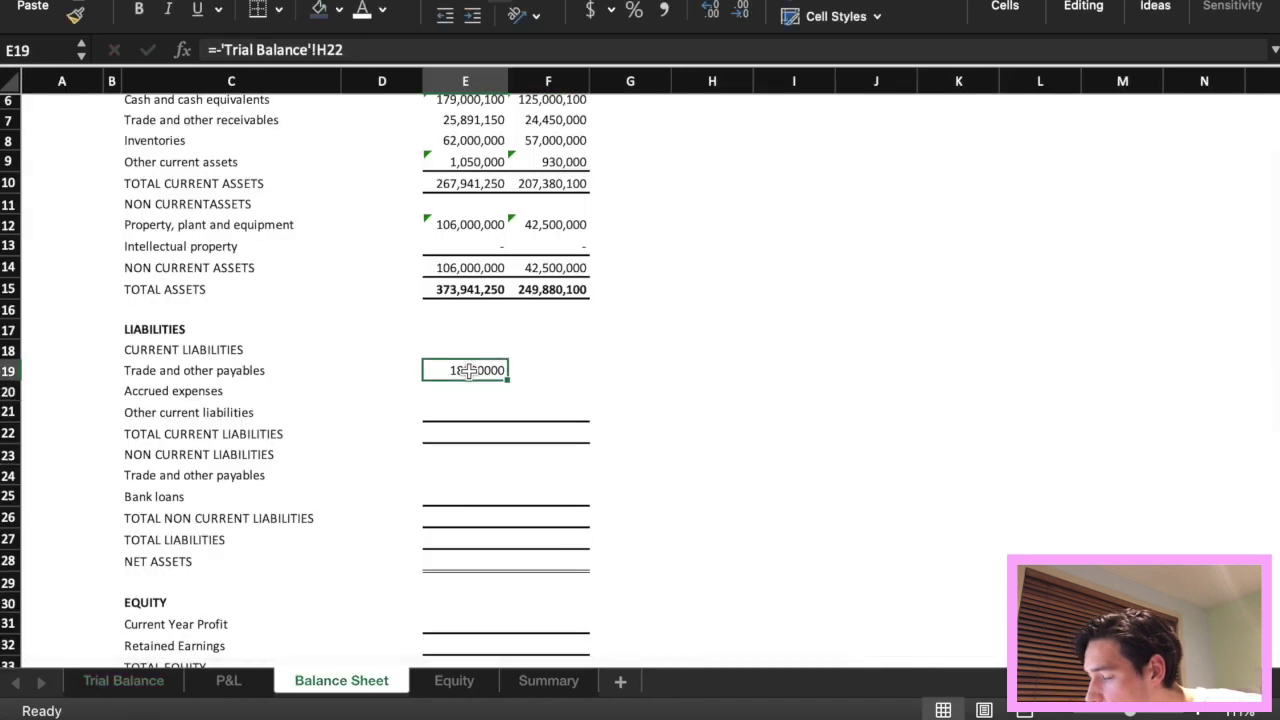
drag(508, 378, 565, 374)
click(470, 264)
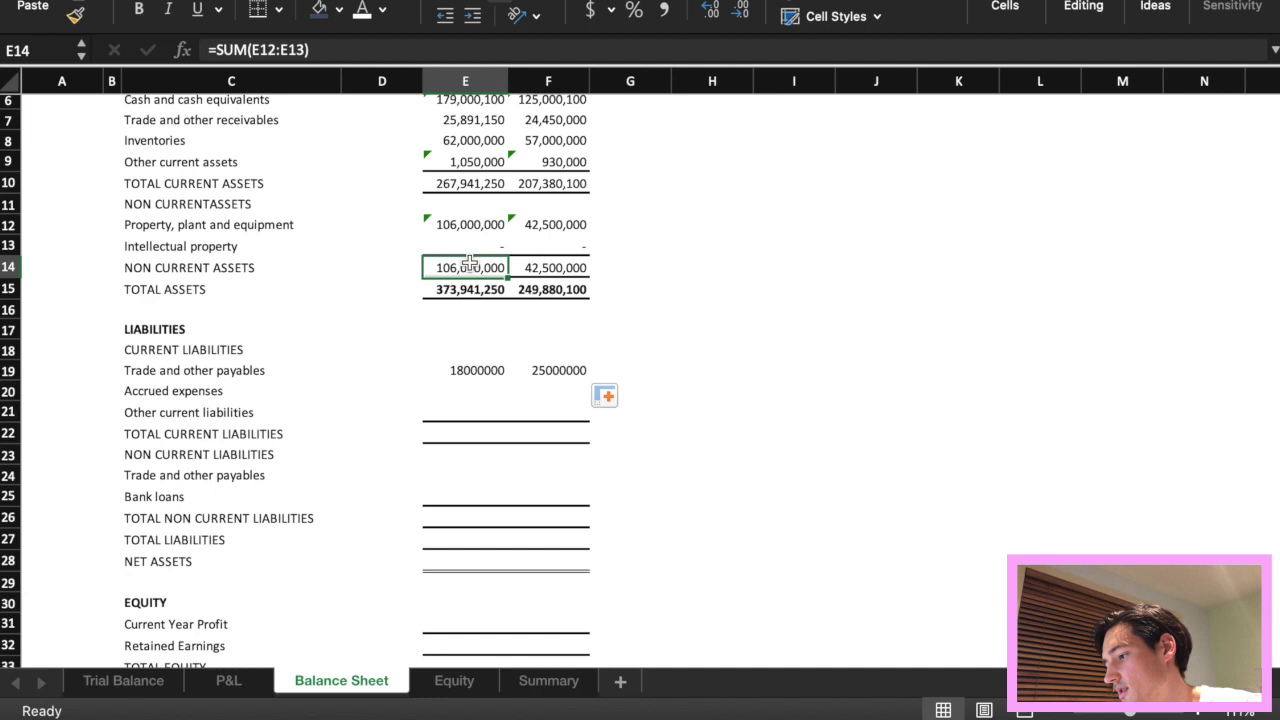
click(78, 12)
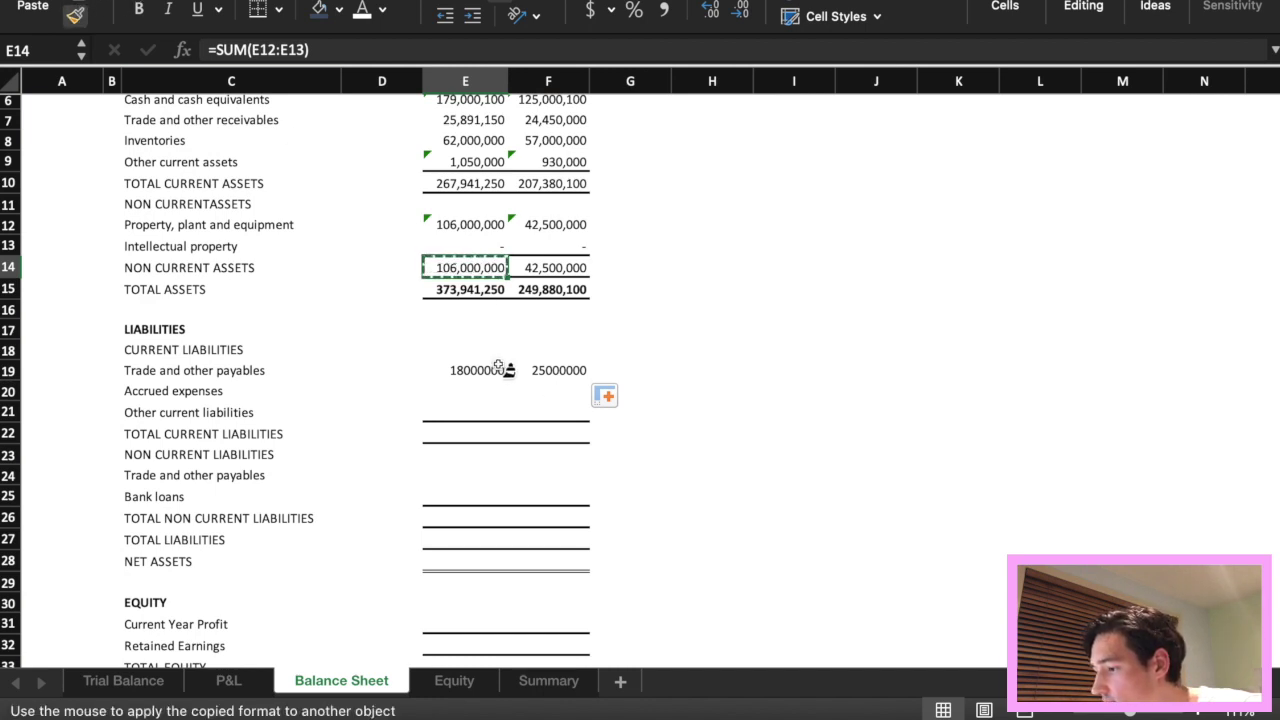
drag(495, 370, 570, 372)
click(693, 358)
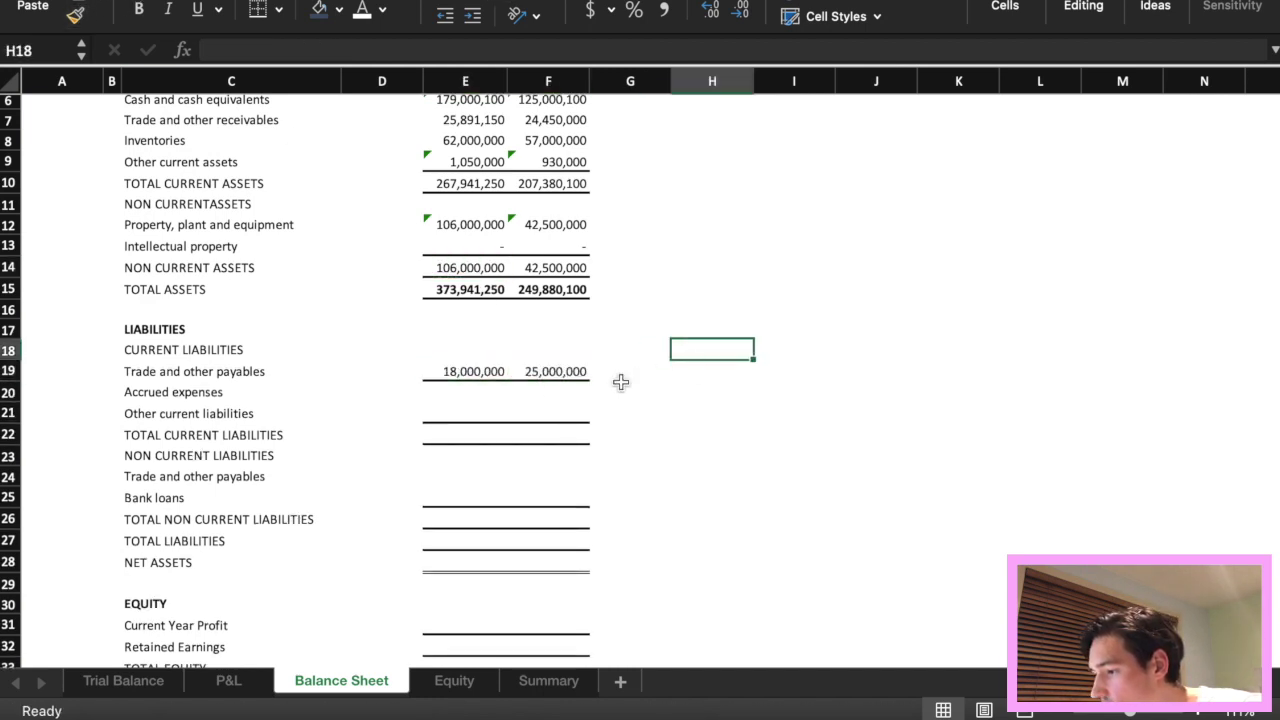
key(super+z)
key(super+z)
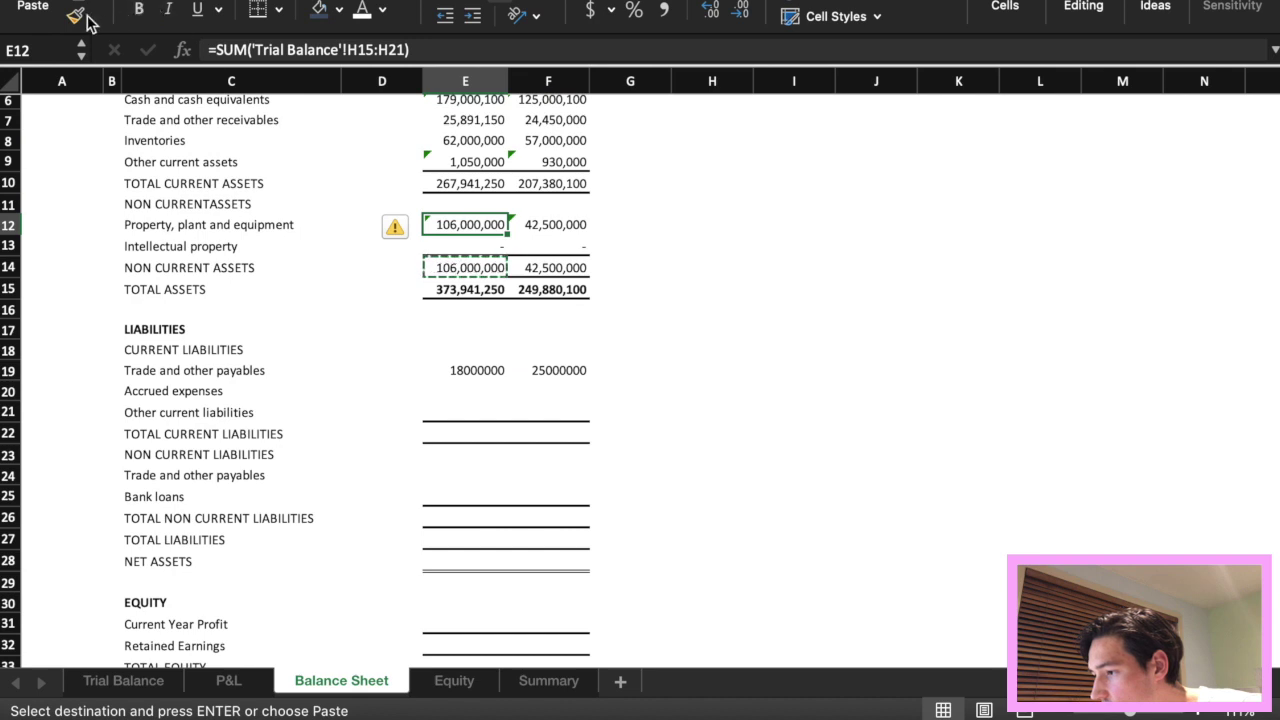
click(78, 12)
drag(568, 372, 502, 381)
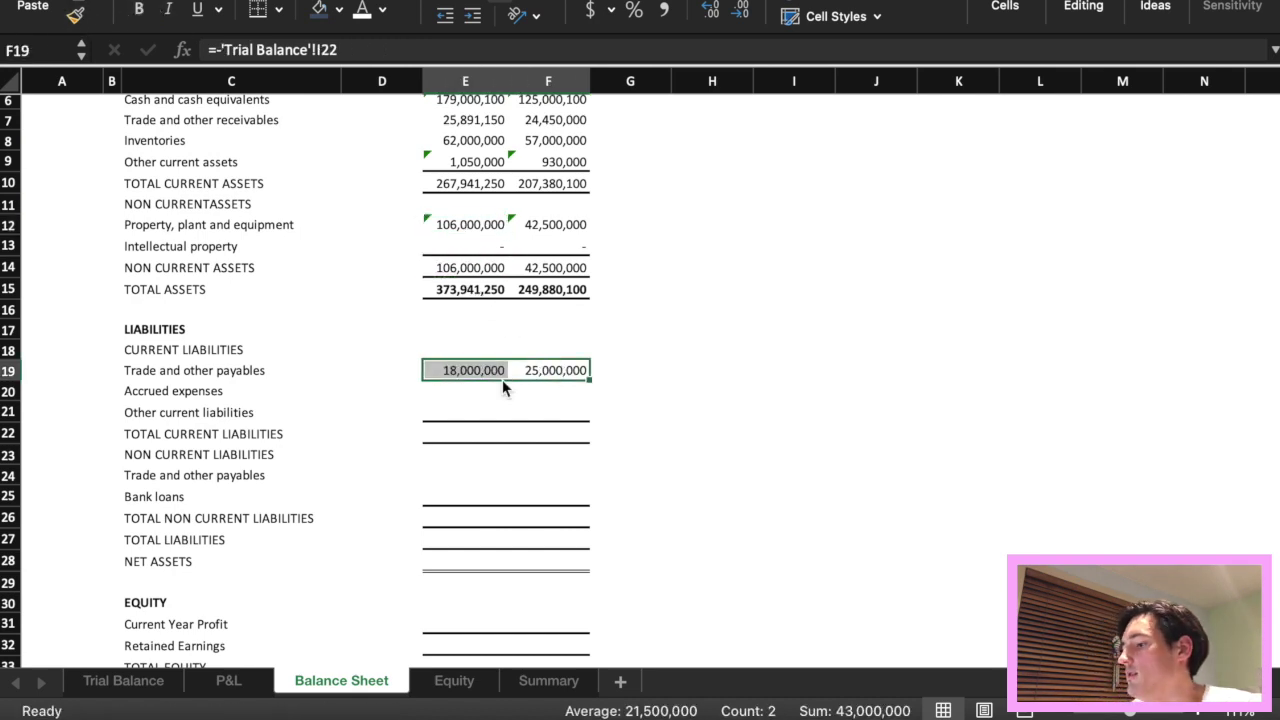
click(477, 392)
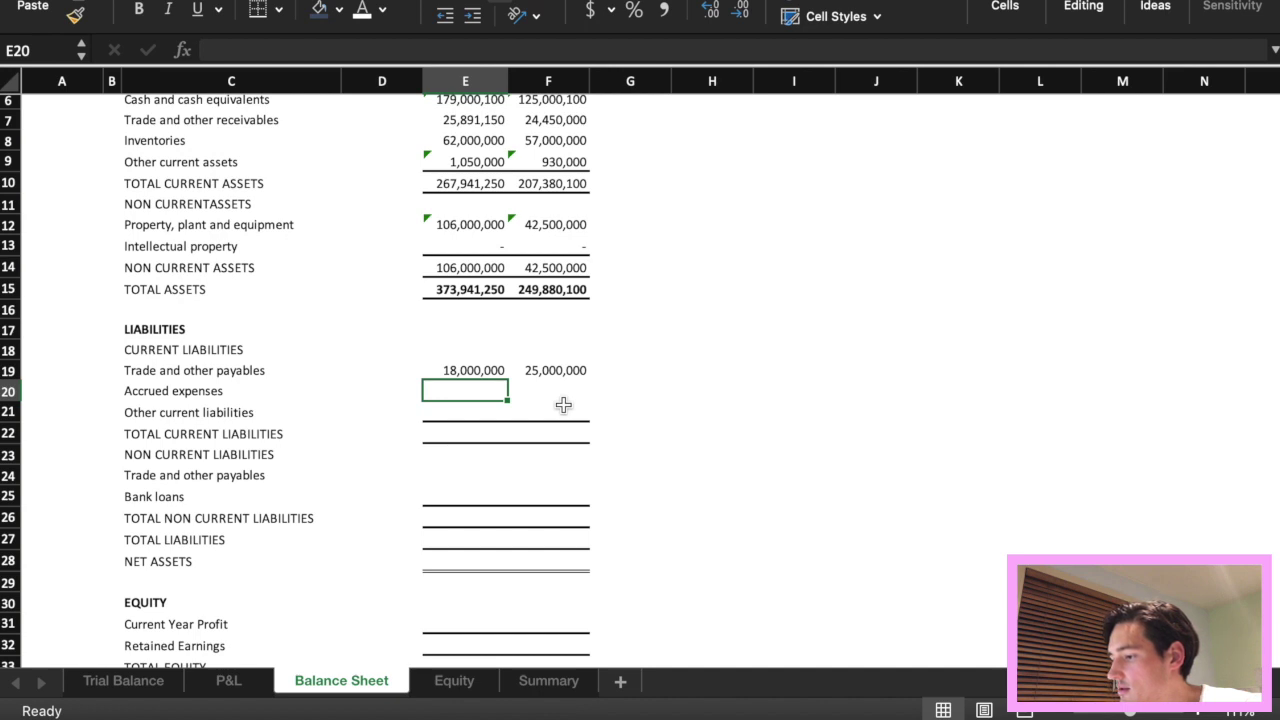
Link E20 Accrued expenses to the negated Trial Balance H24 figure.
text(=)
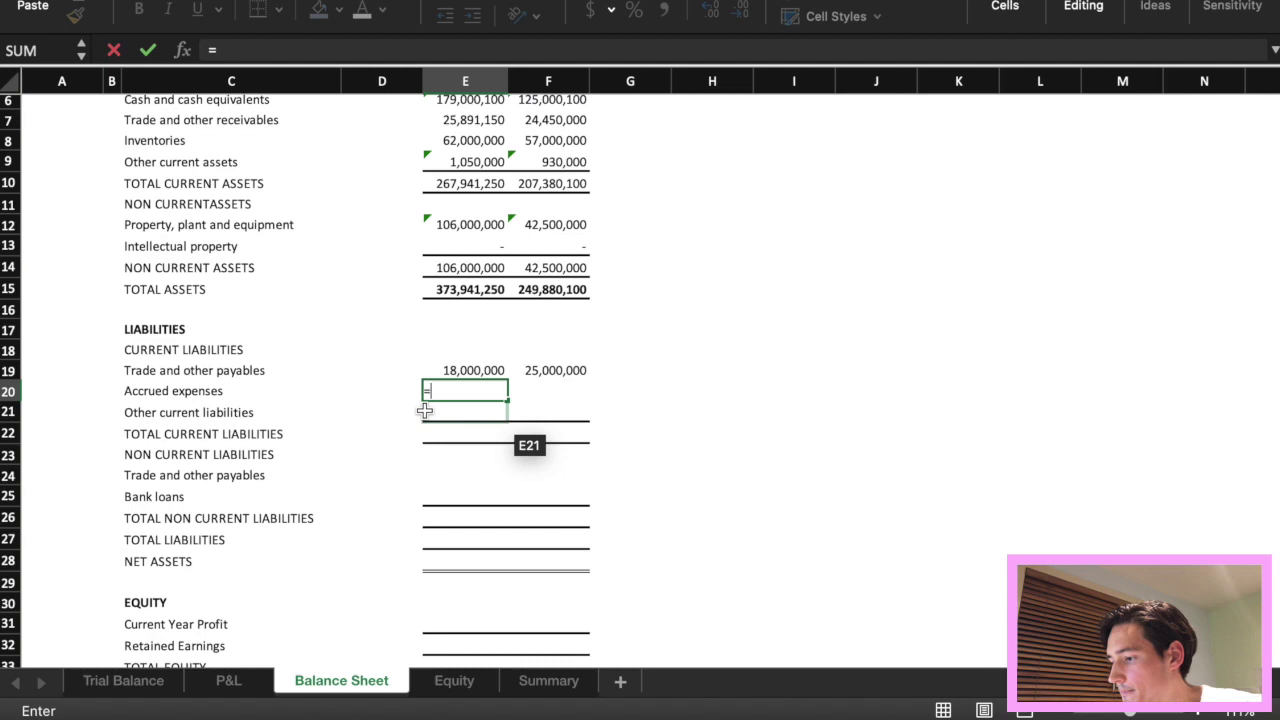
click(145, 683)
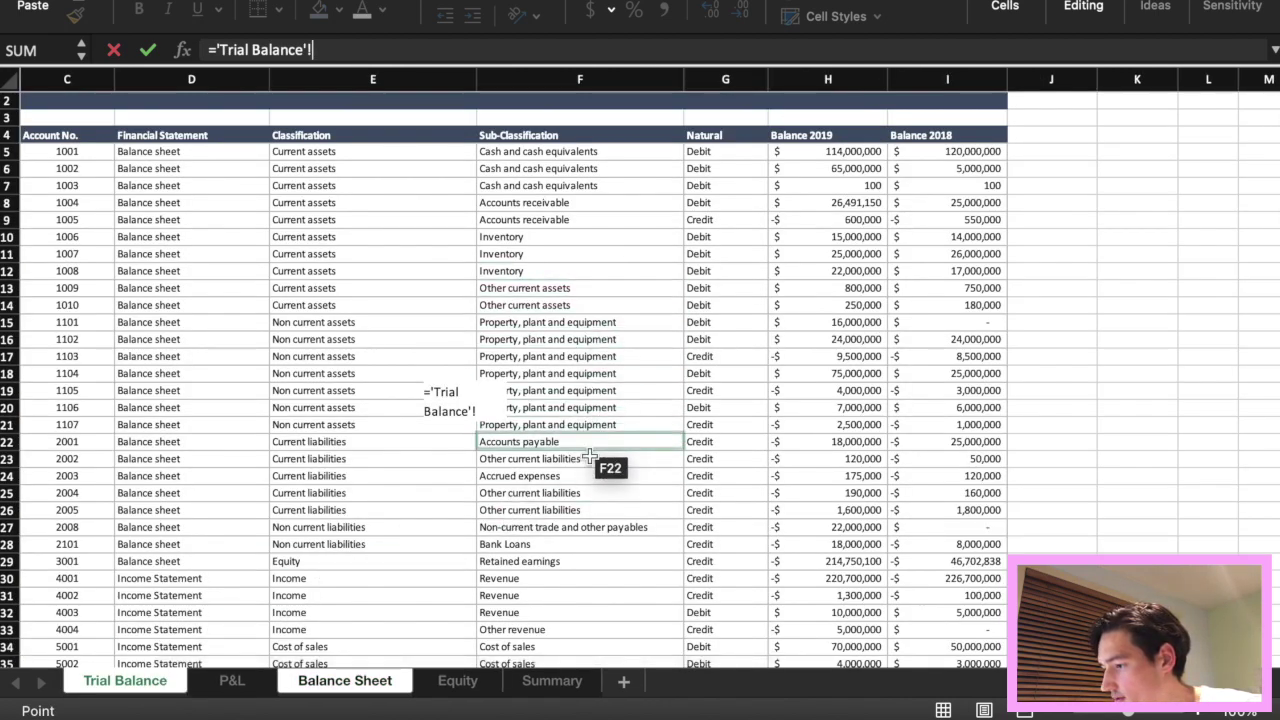
click(822, 480)
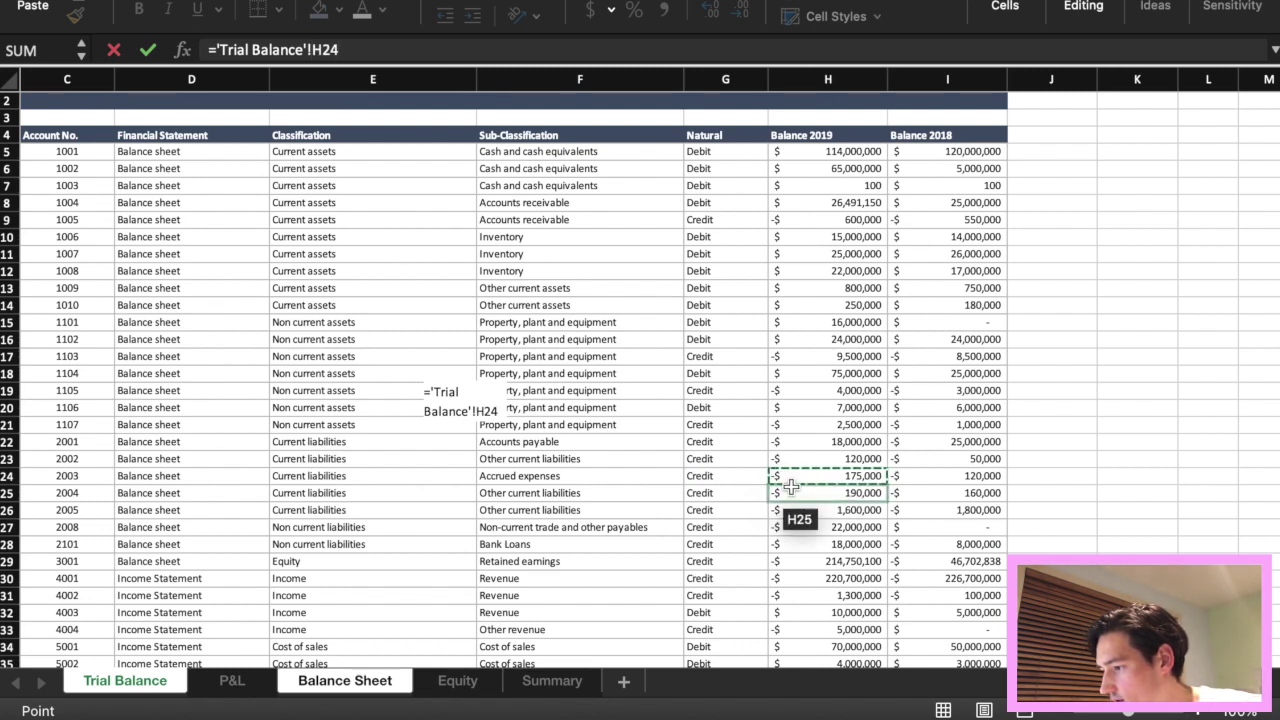
click(219, 45)
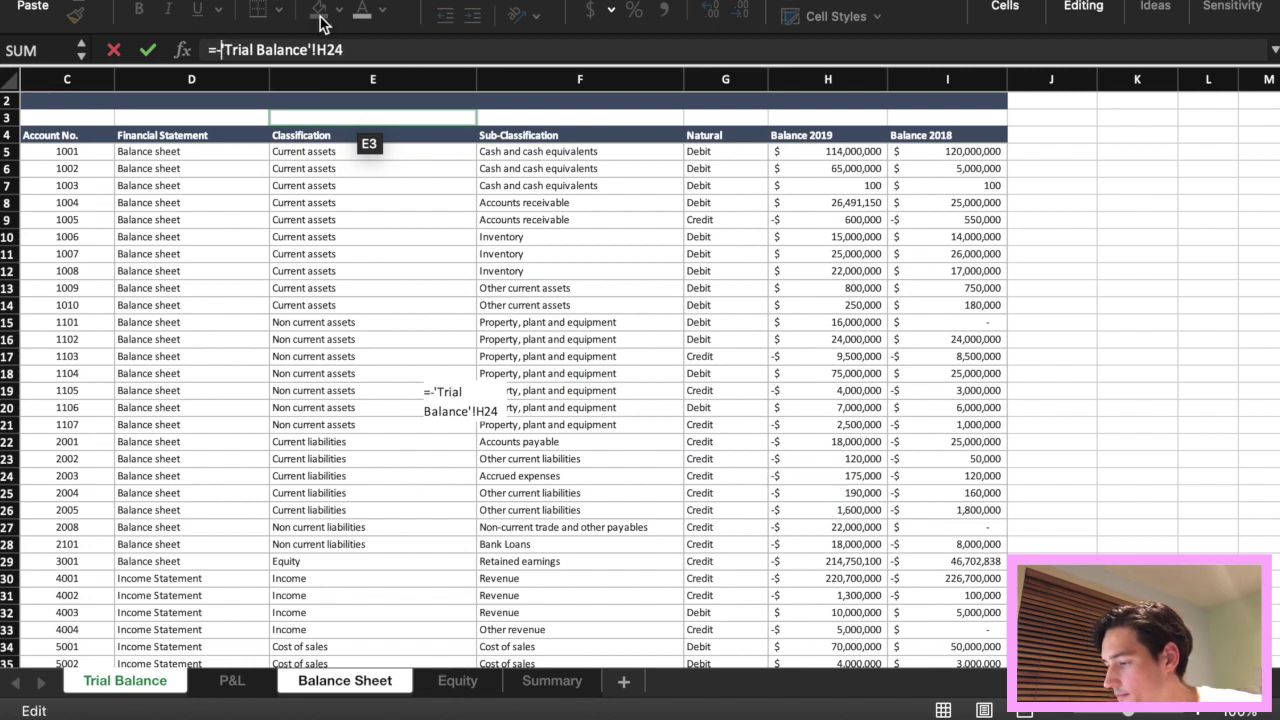
key(Return)
Fill to F20 and copy E19's comma format, showing 175,000 and 120,000.
click(500, 390)
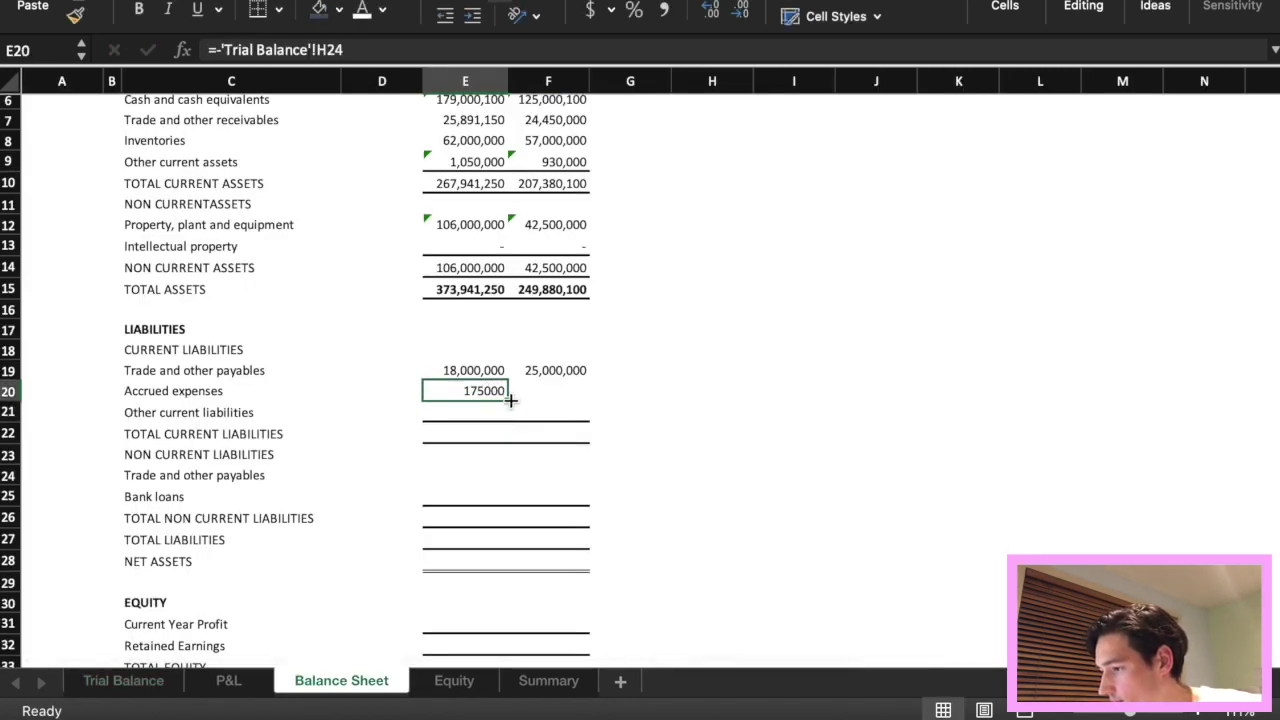
drag(507, 400, 570, 399)
click(490, 370)
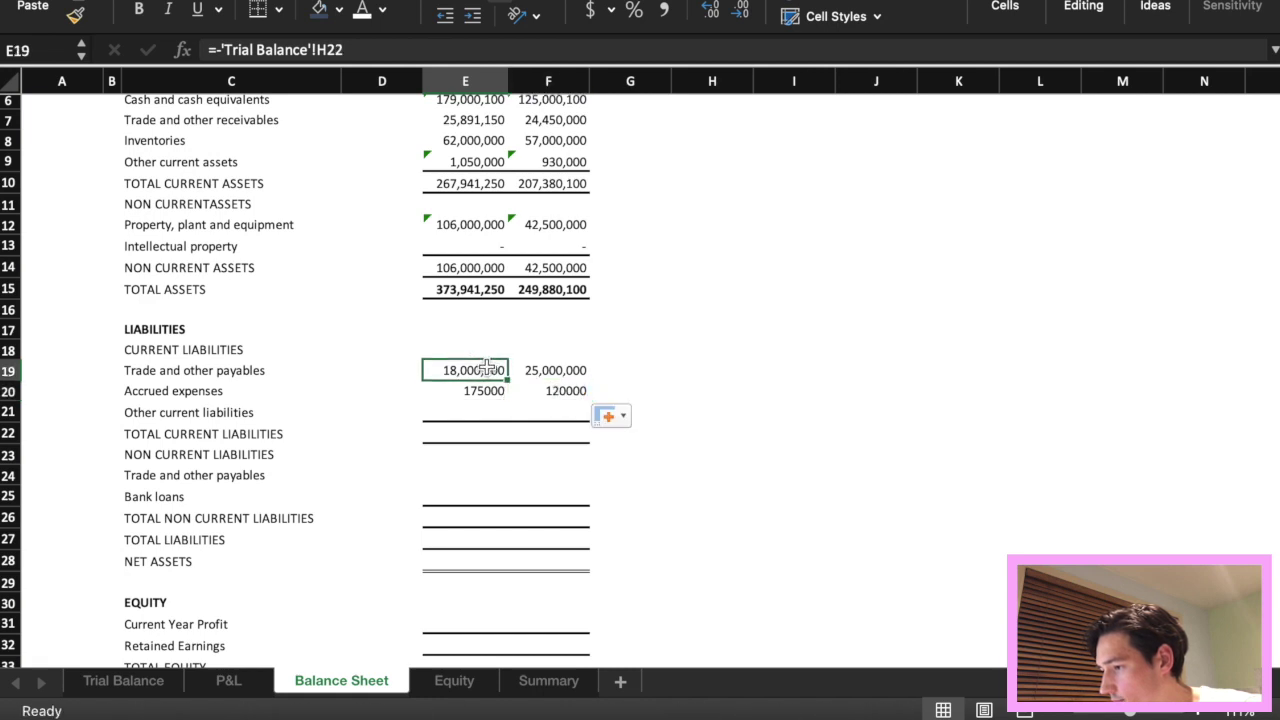
click(75, 14)
drag(552, 392, 492, 396)
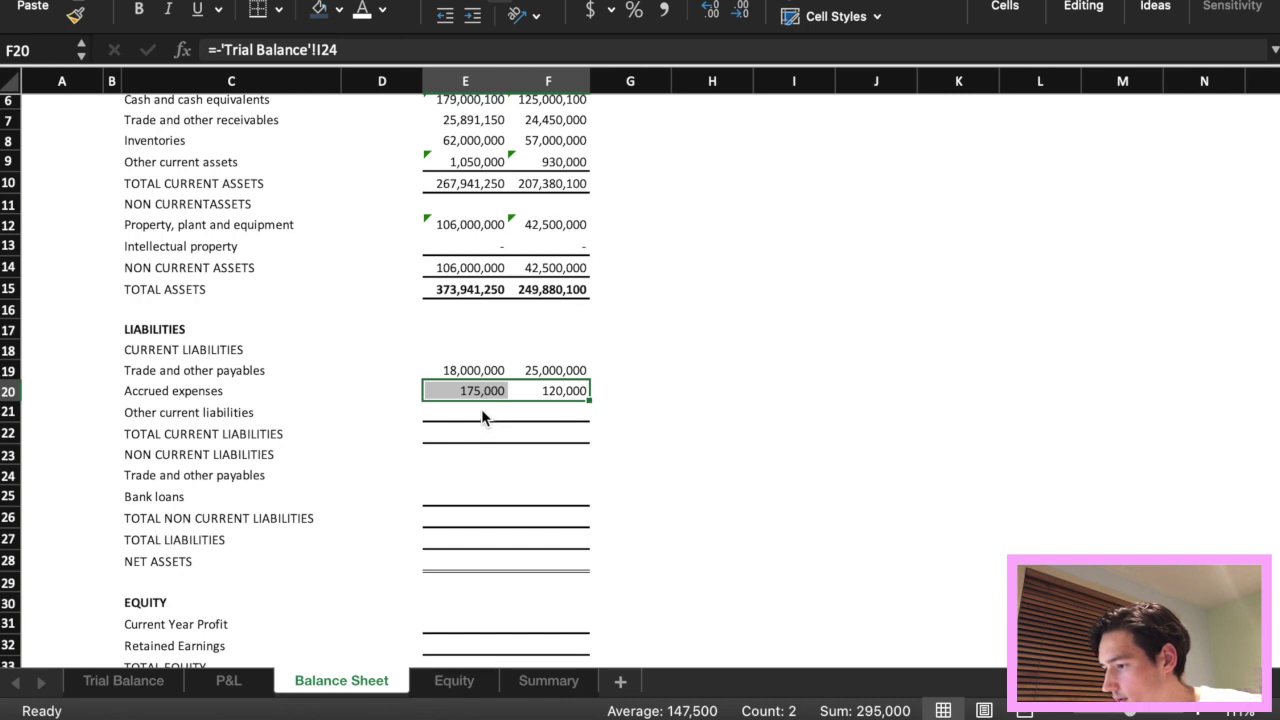
click(481, 411)
Start an E21 formula subtracting Trial Balance H25 and H26.
text(=)
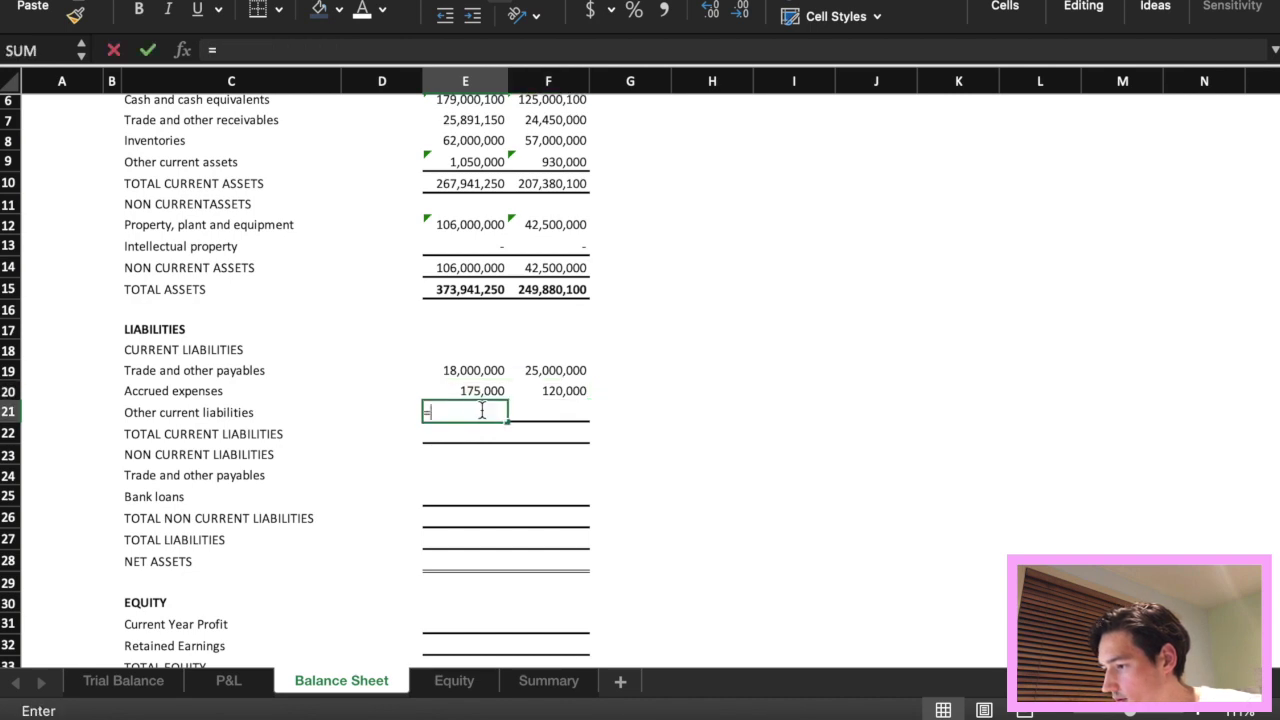
click(143, 683)
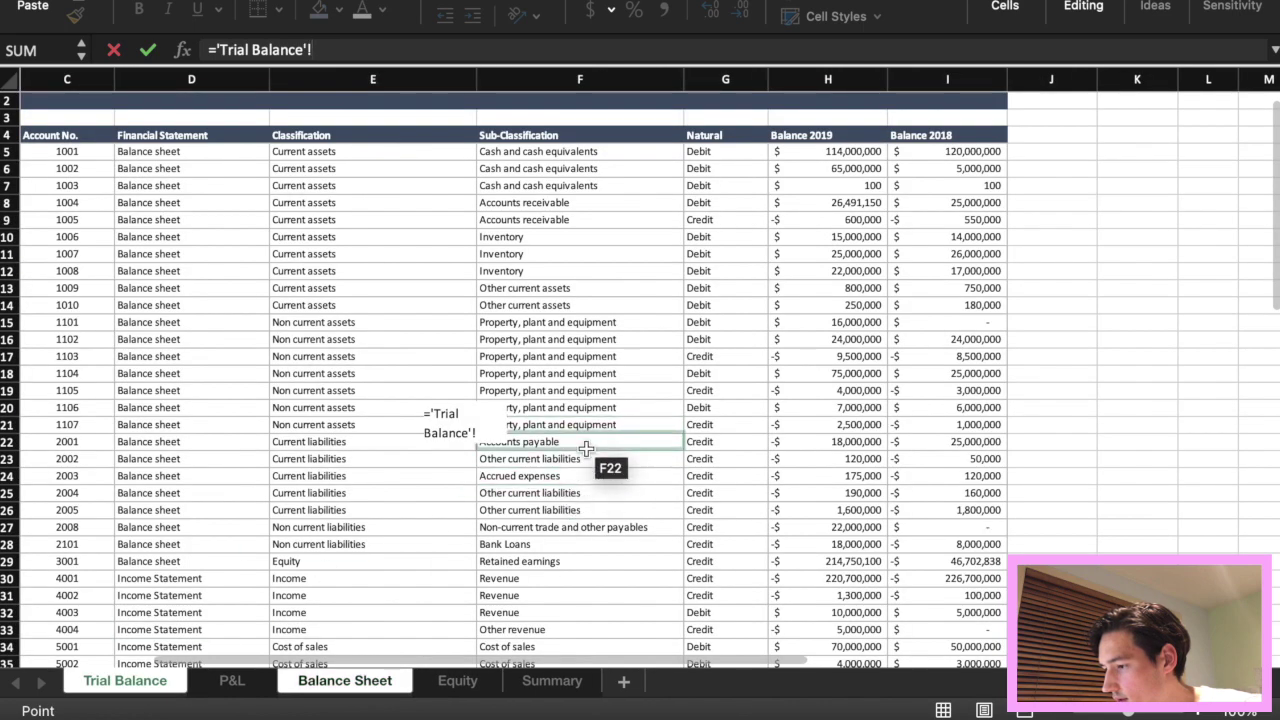
click(824, 489)
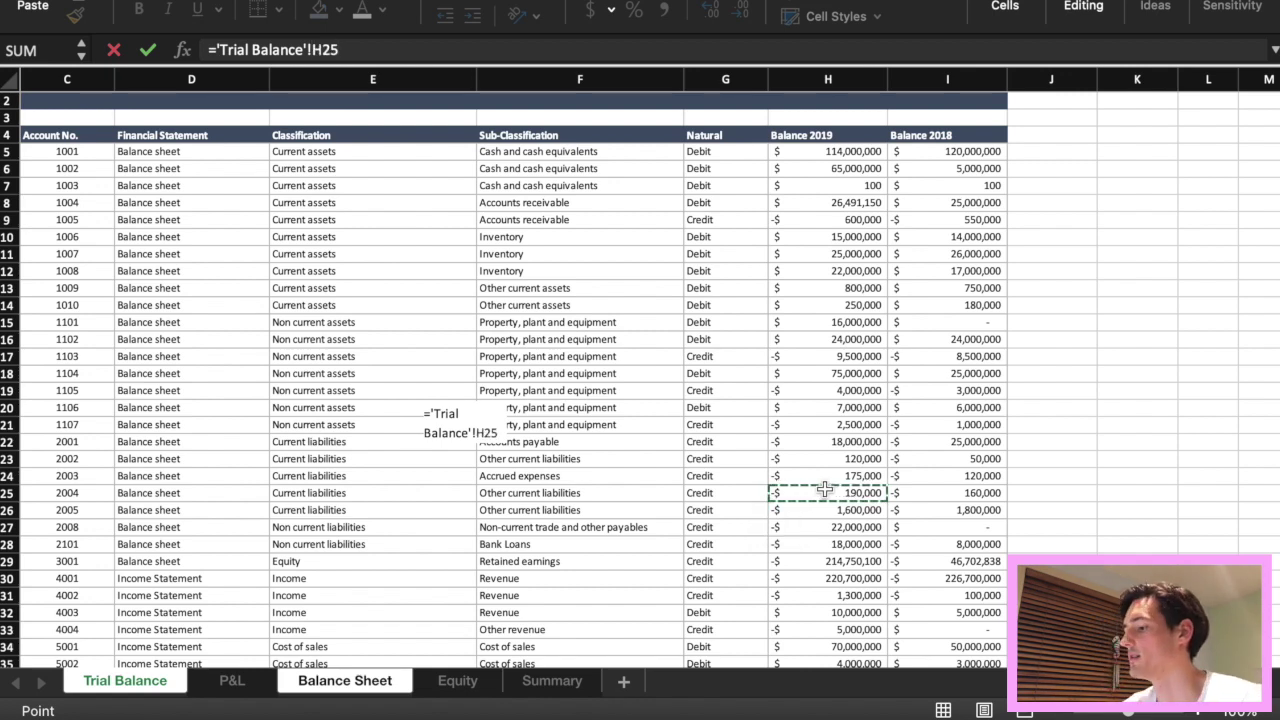
text(-)
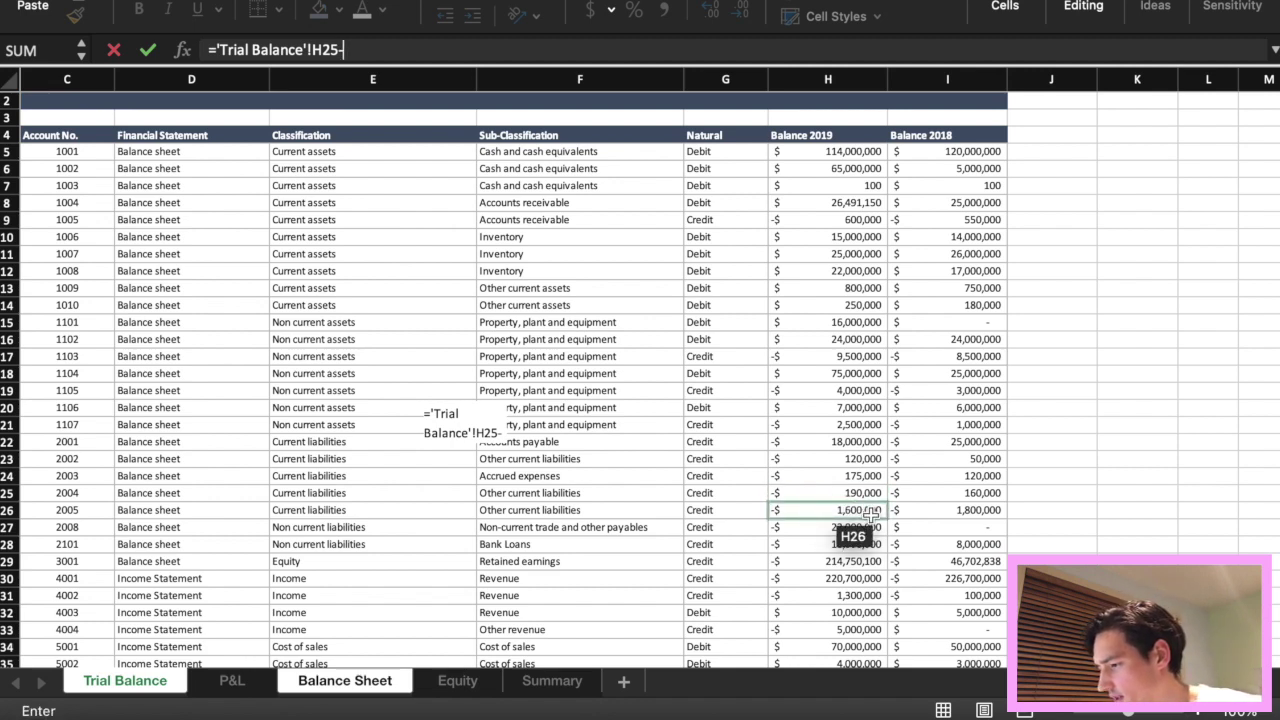
click(870, 512)
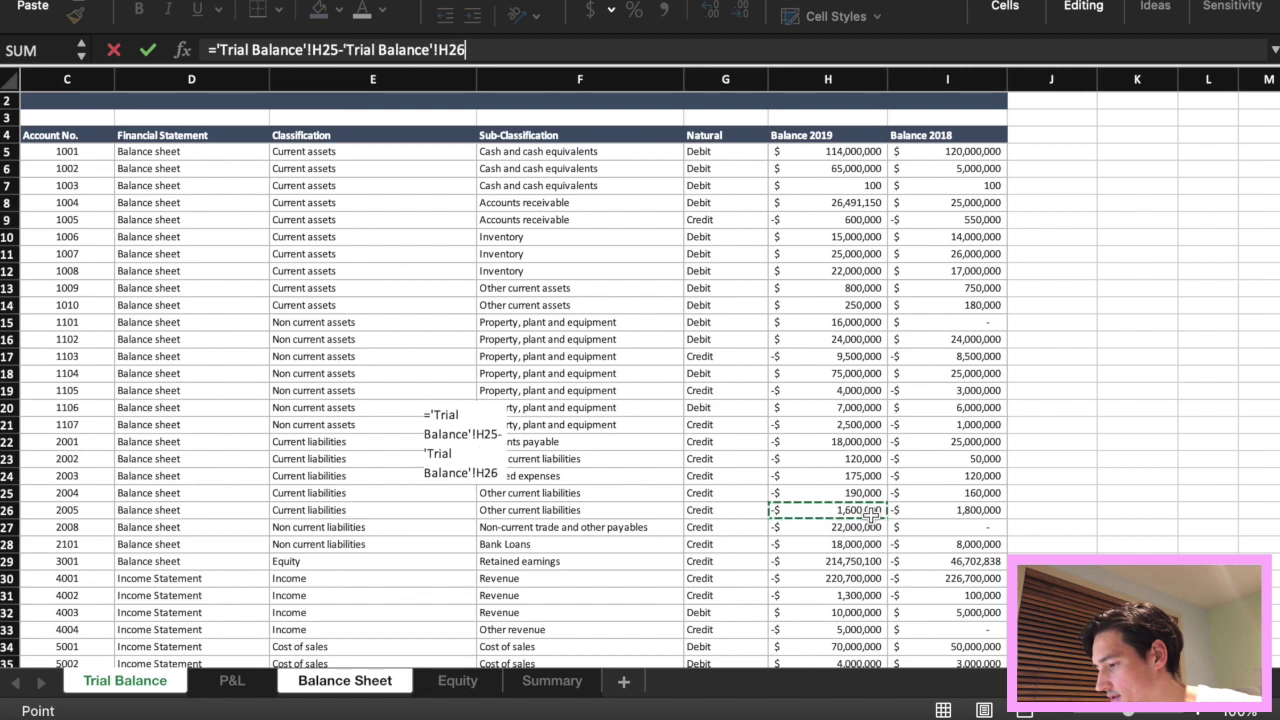
click(218, 50)
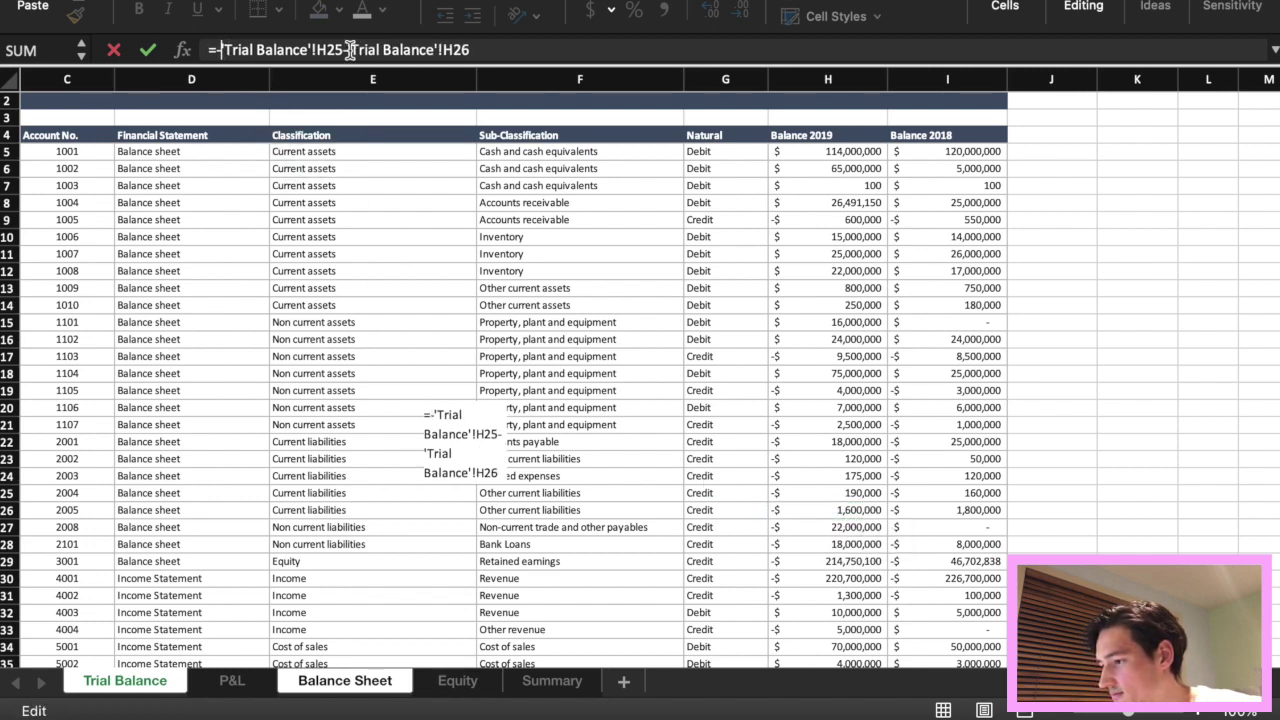
key(Escape)
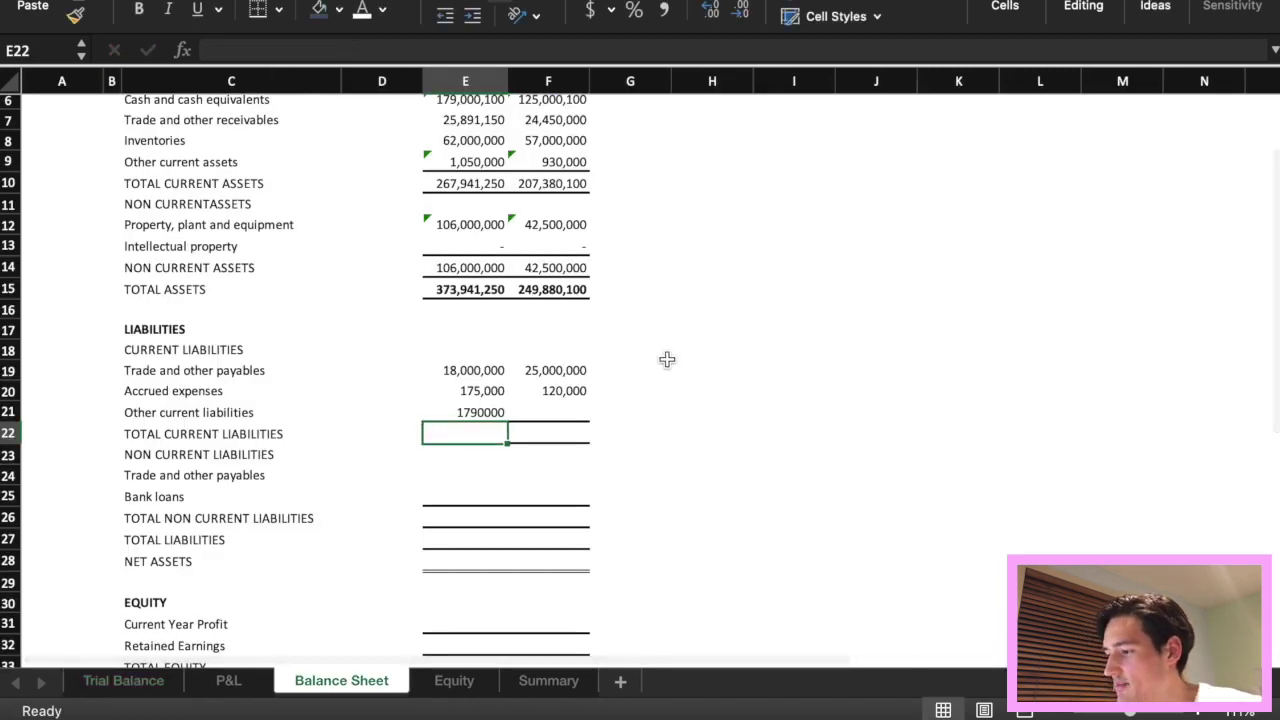
click(490, 416)
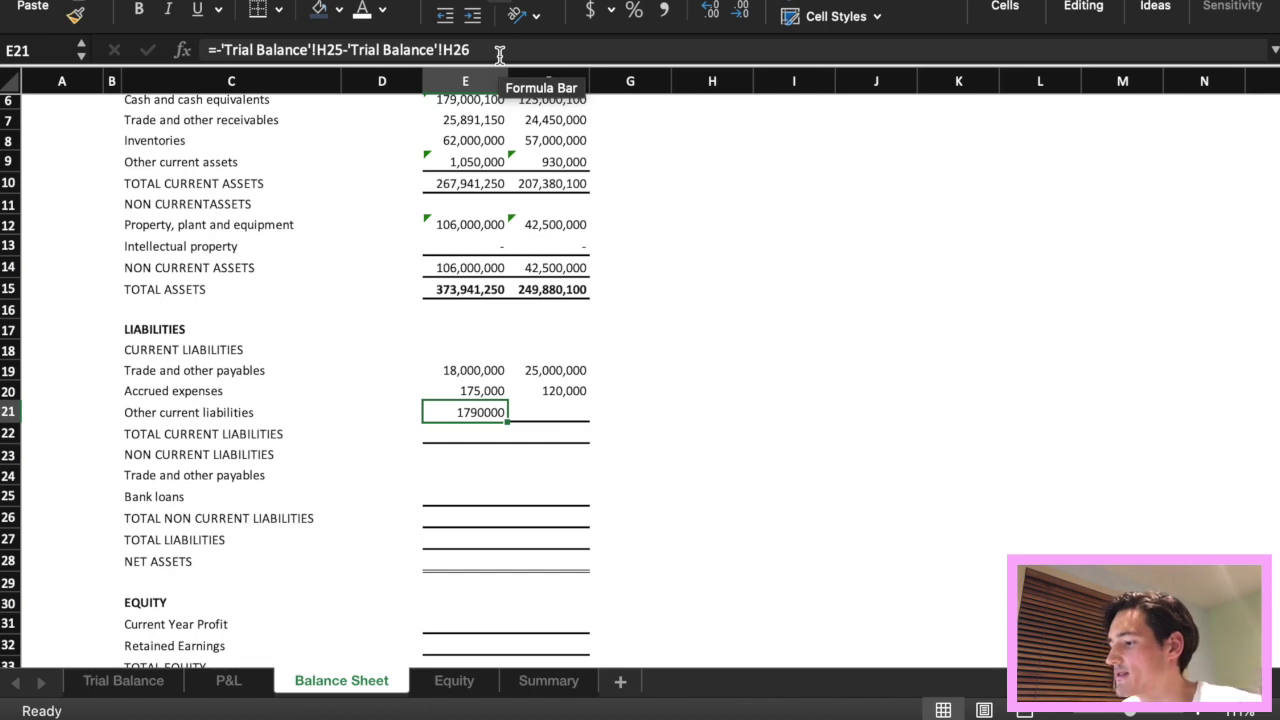
Rebuild E21 as =-'Trial Balance'!H23-'Trial Balance'!H25-'Trial Balance'!H26.
drag(499, 50, 220, 51)
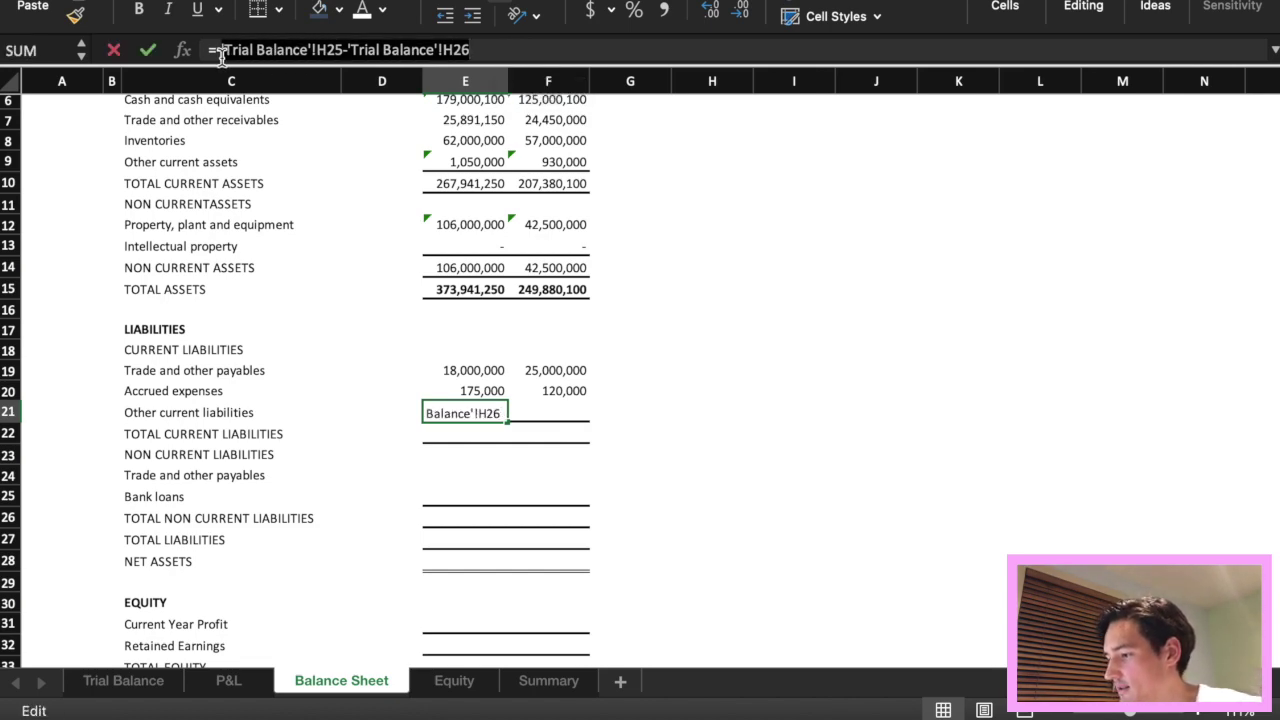
key(BackSpace)
click(130, 690)
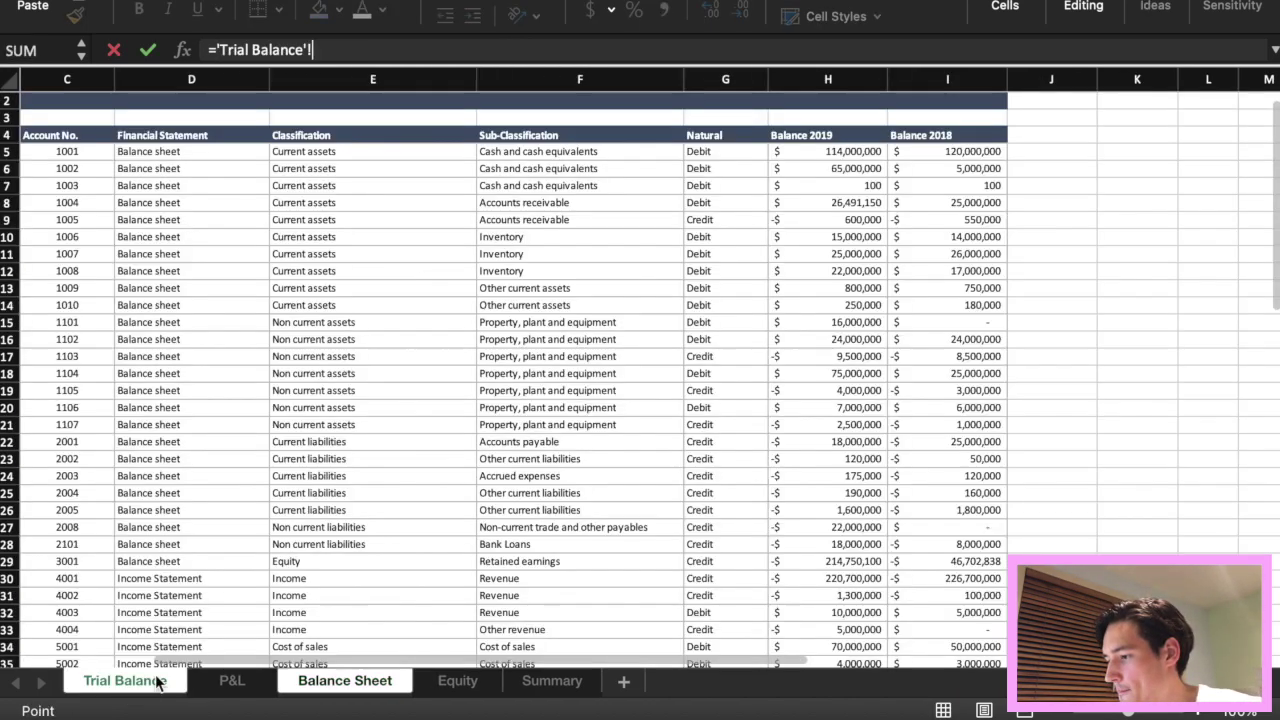
scroll(617, 434, down, 3)
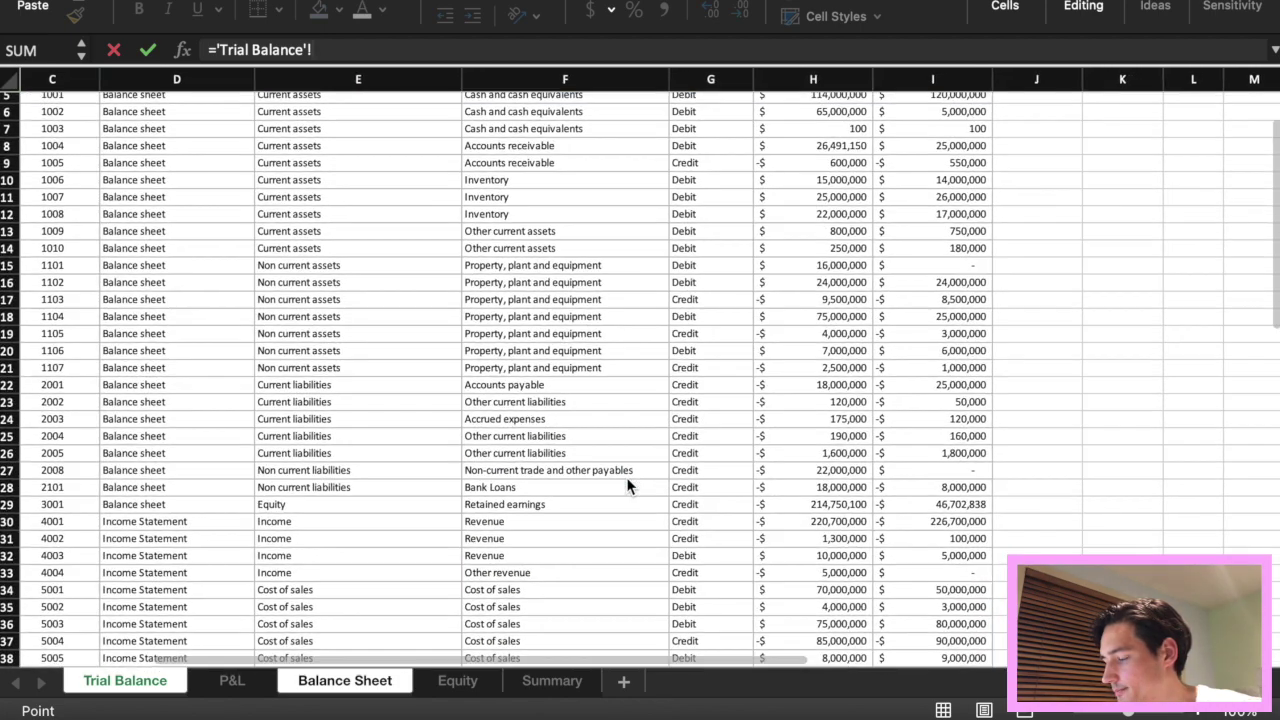
scroll(627, 480, right, 1)
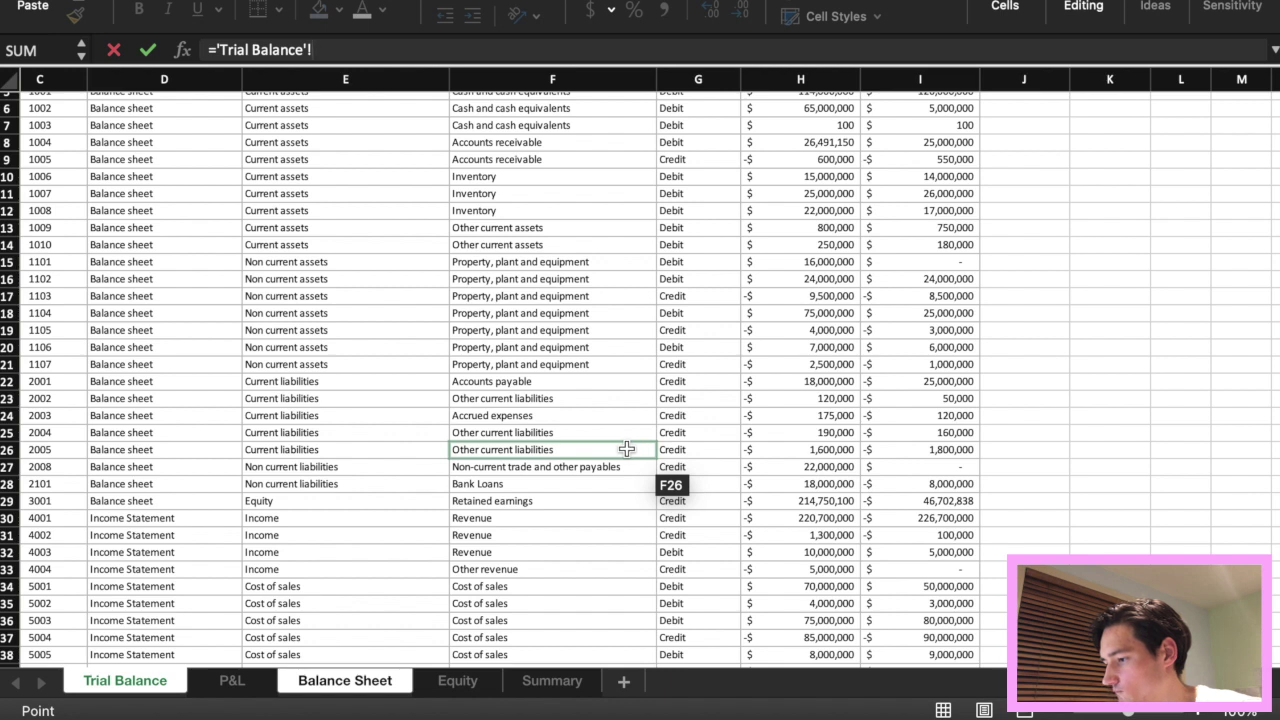
click(812, 403)
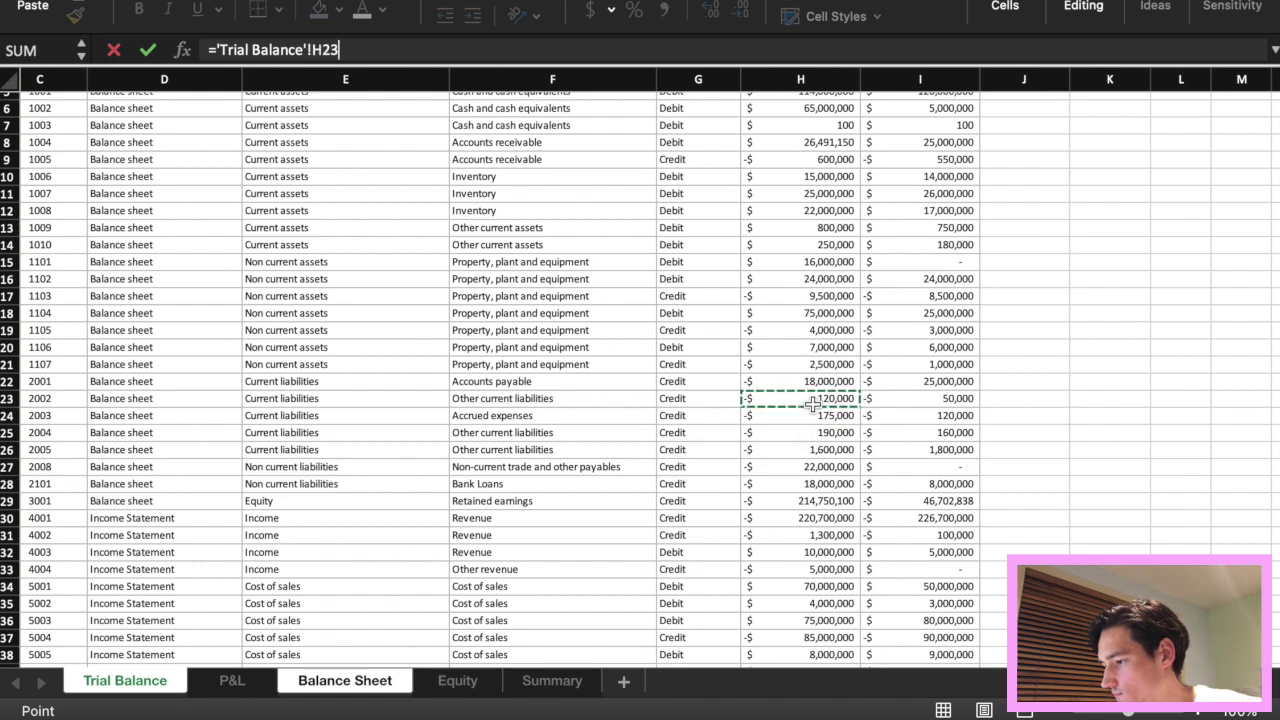
click(214, 52)
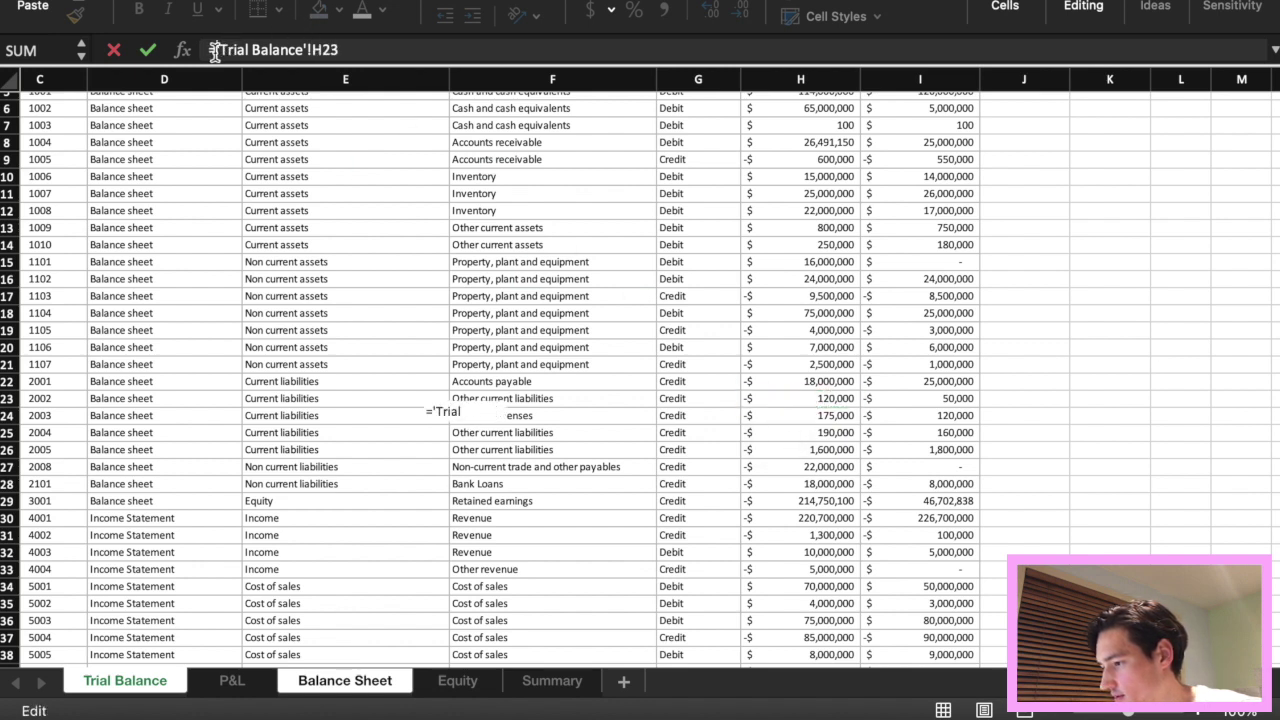
text(-)
click(357, 52)
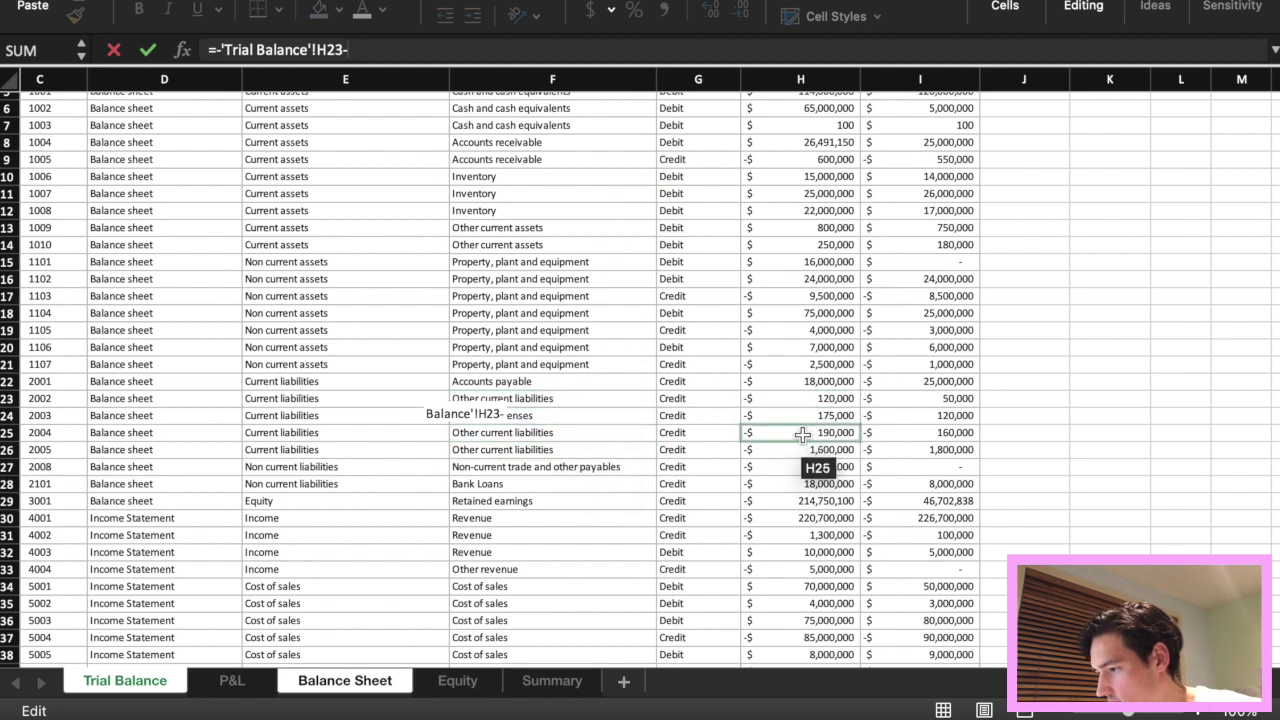
text(-)
click(802, 434)
text(-)
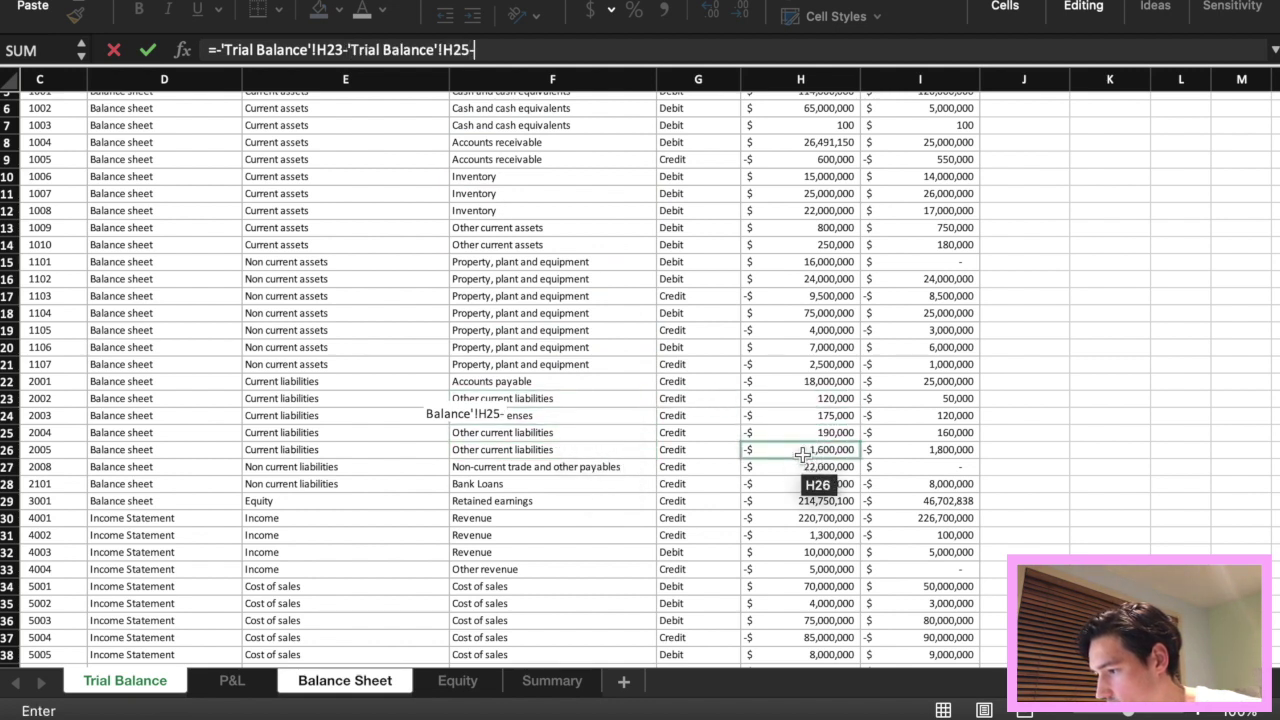
click(802, 451)
key(Return)
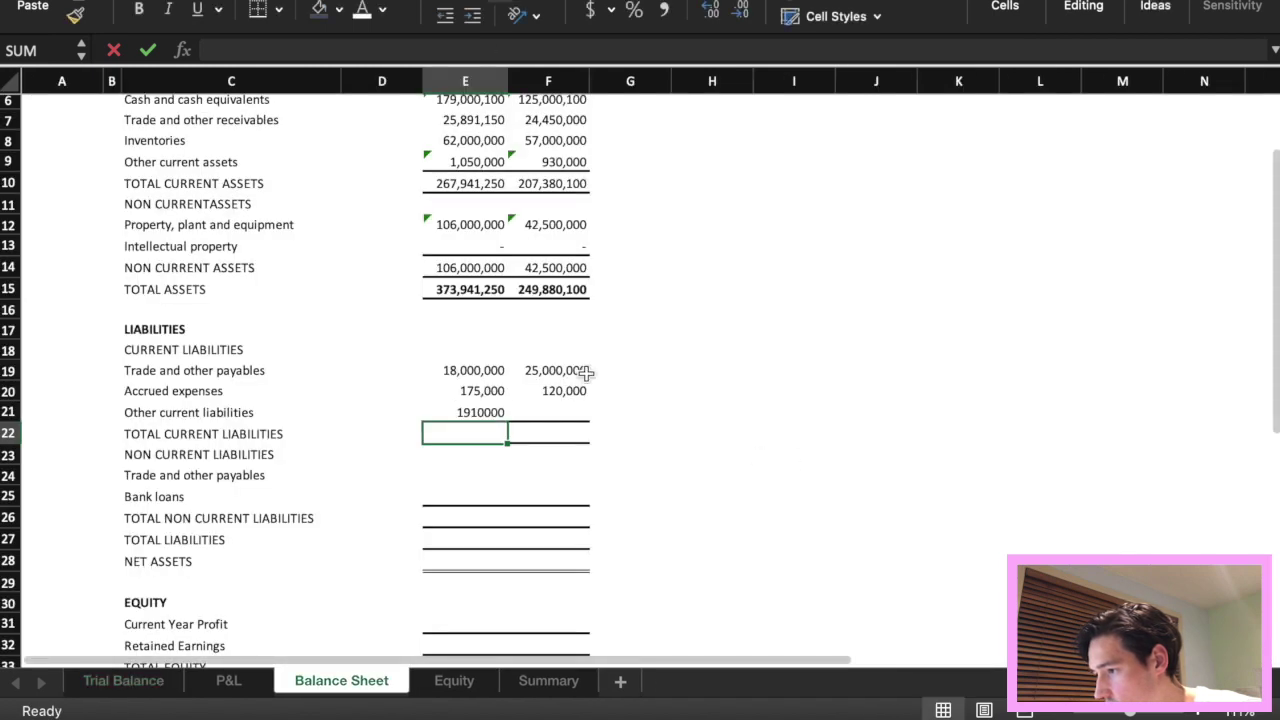
Fill to F21 and apply E14's comma format, showing 1,910,000 and 2,010,000.
click(491, 418)
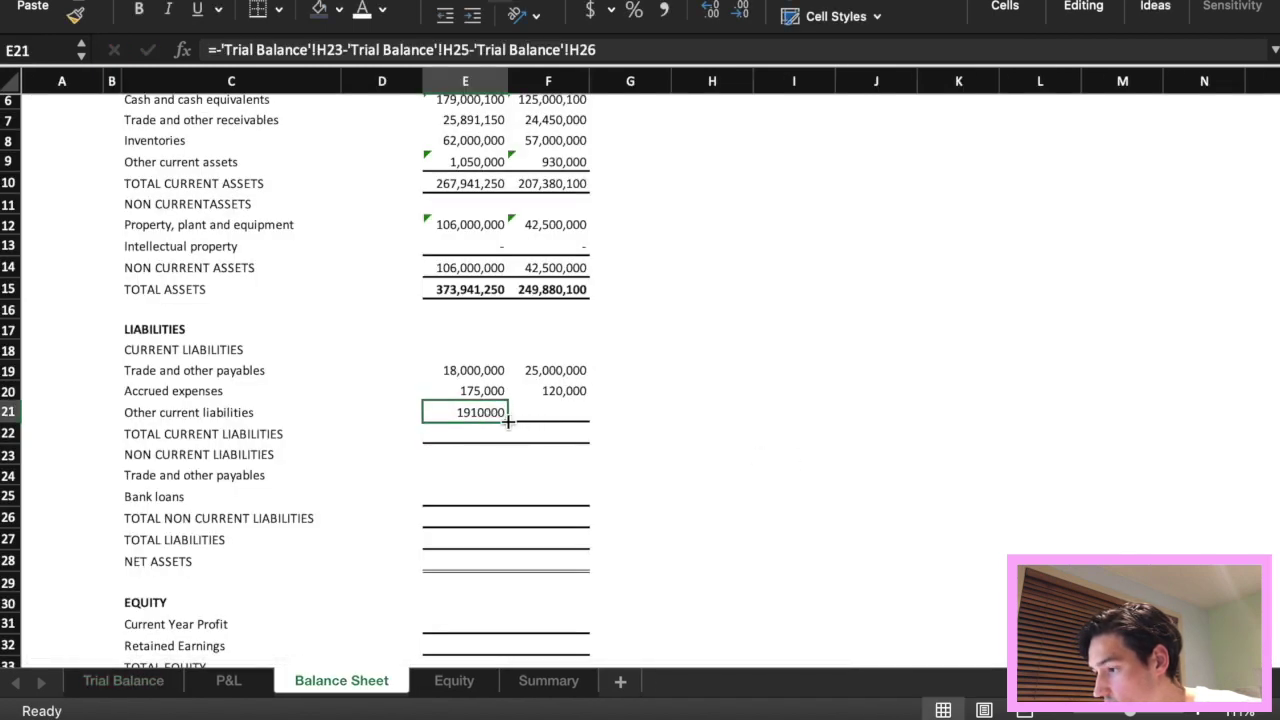
drag(508, 421, 565, 420)
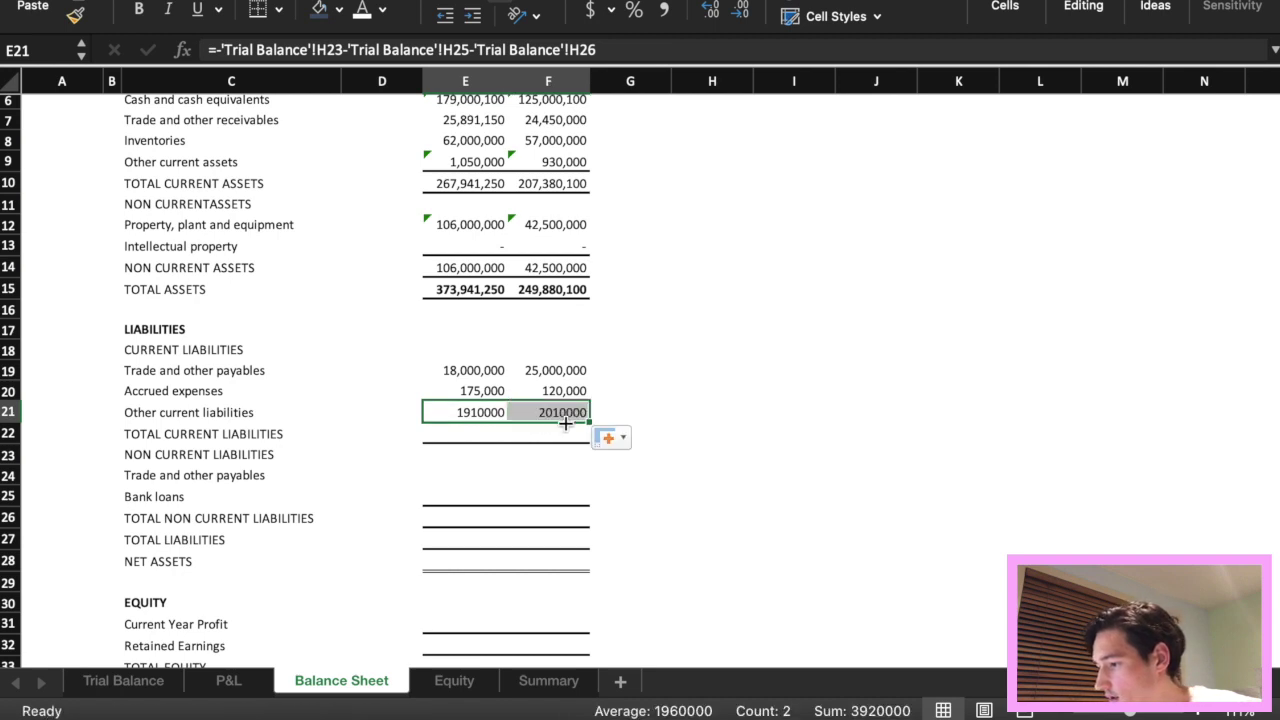
click(475, 390)
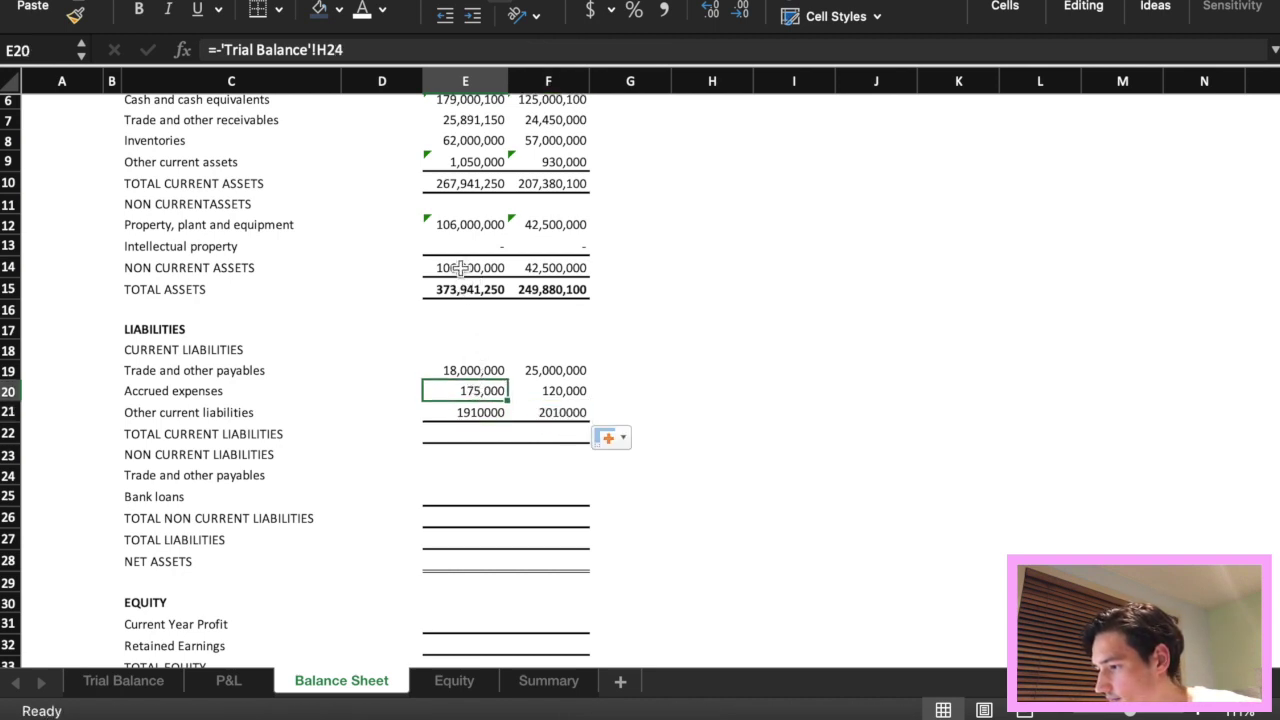
click(459, 268)
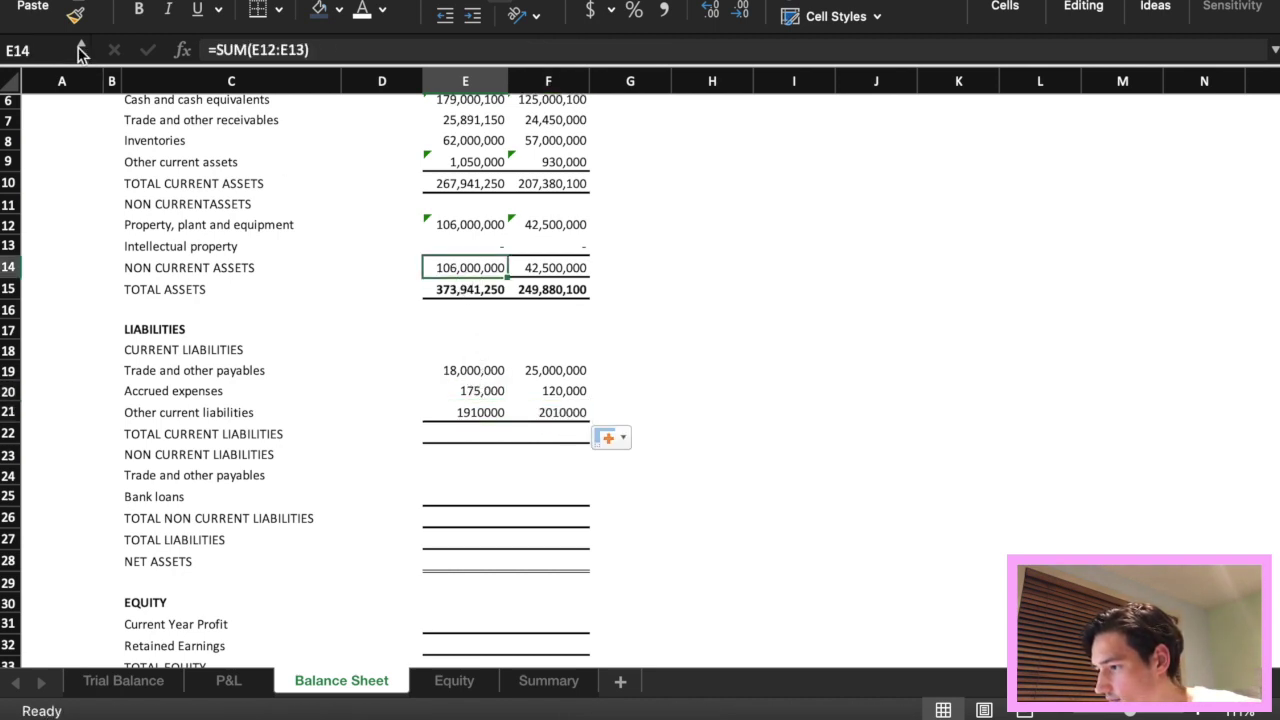
click(75, 14)
drag(490, 413, 545, 413)
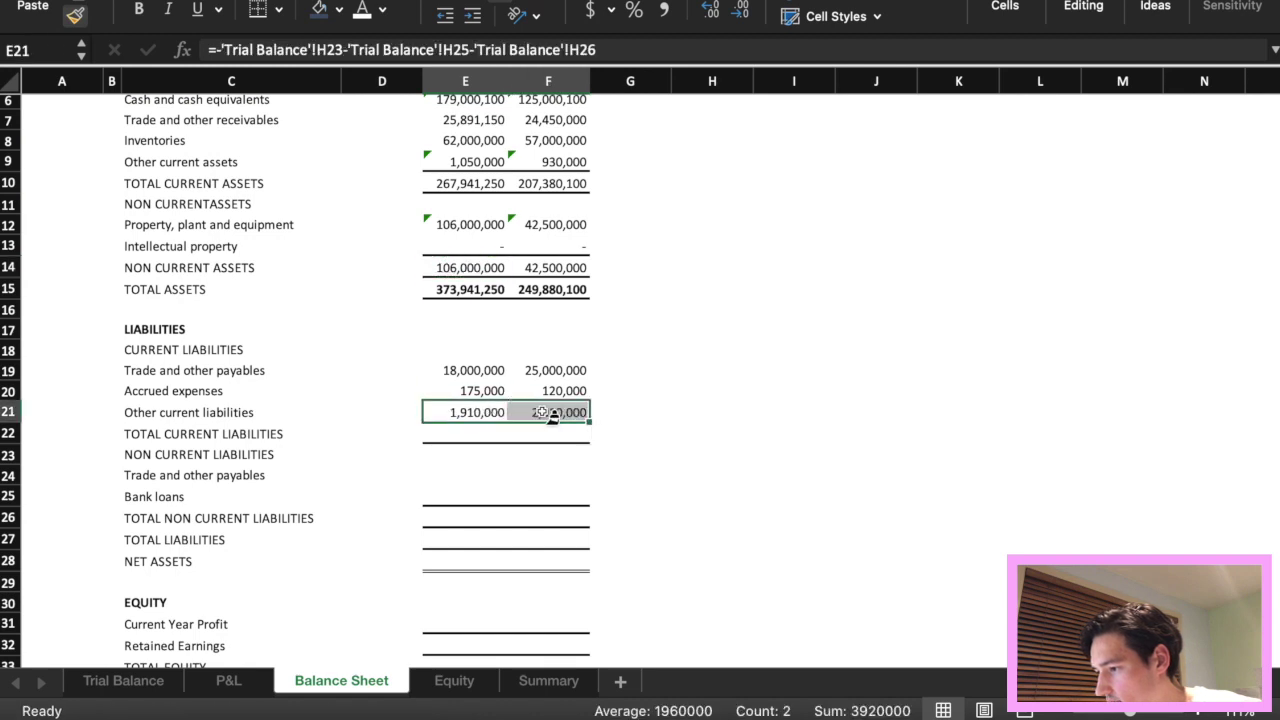
click(470, 436)
Enter =SUM(E19:E21) in E22 and fill to F22, giving 20,085,000 and 27,130,000.
text(=sum()
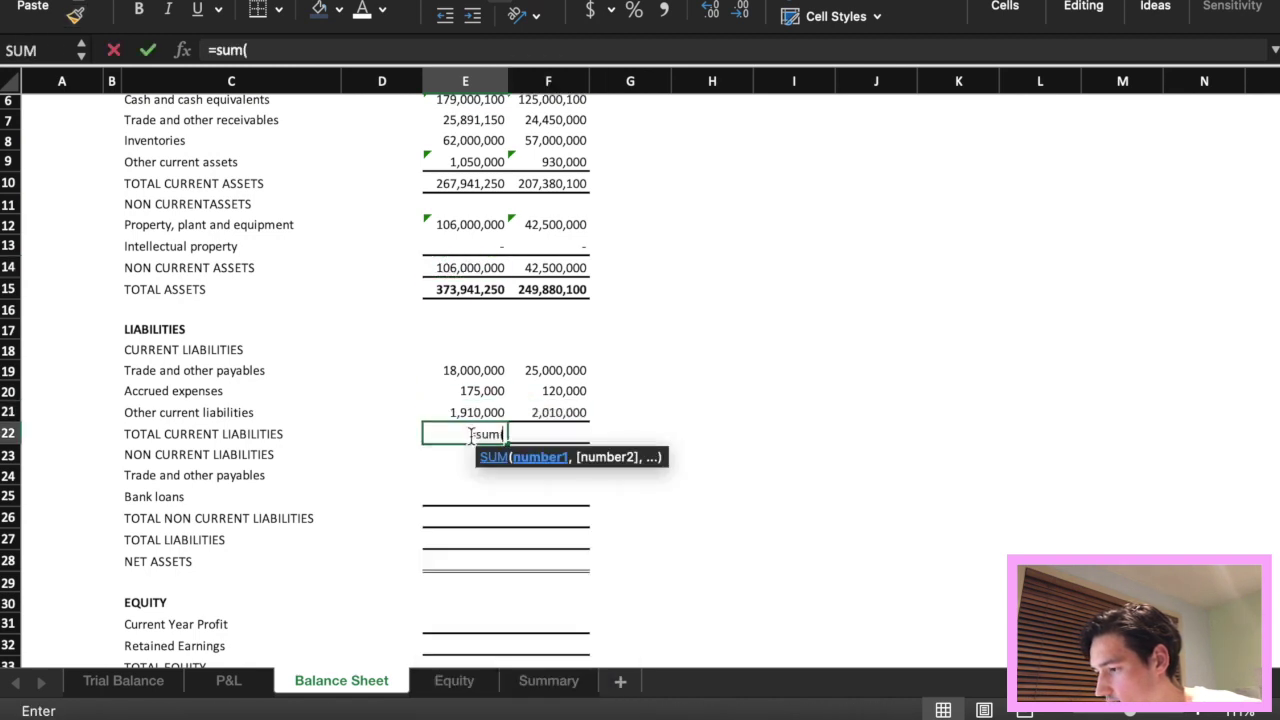
click(477, 413)
drag(475, 392, 477, 372)
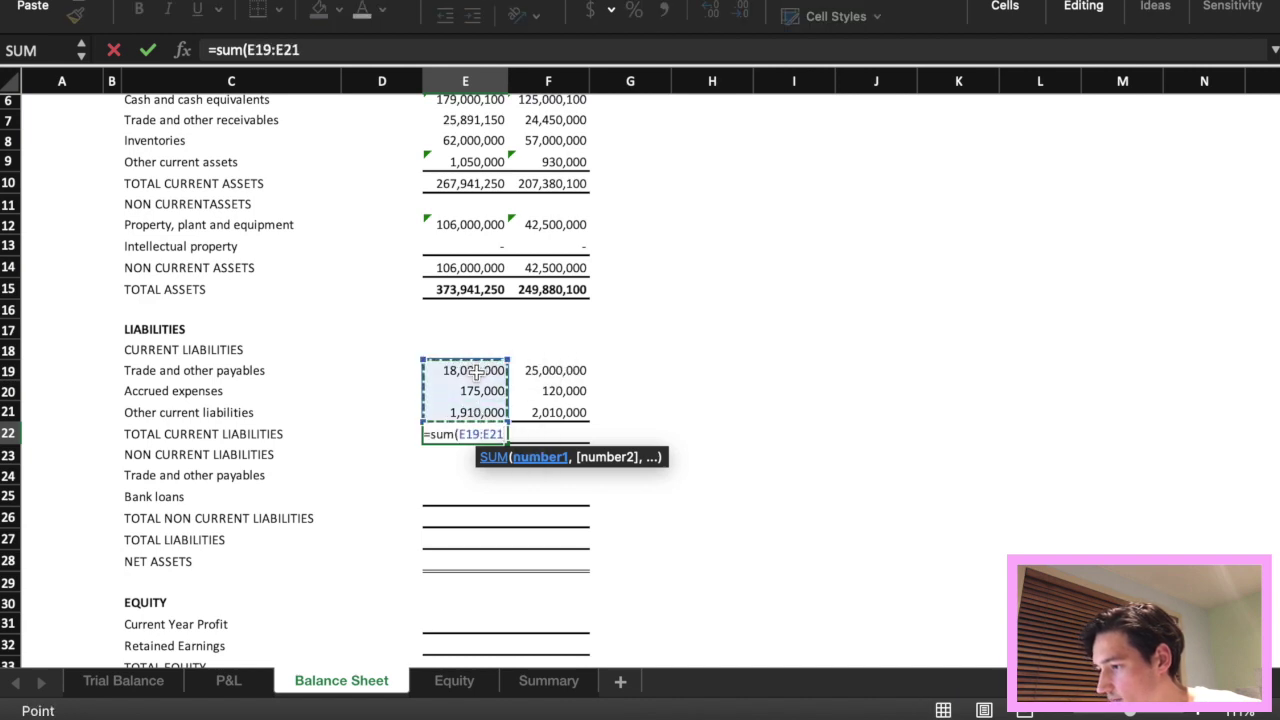
text())
key(Return)
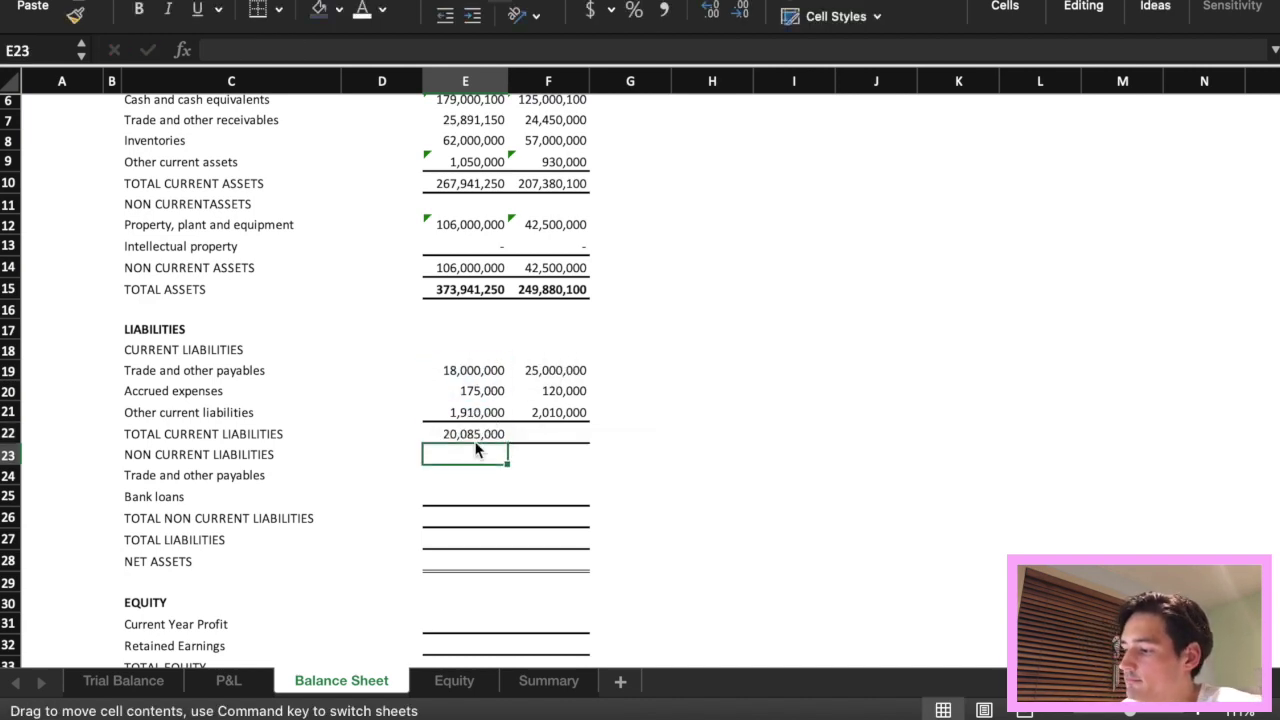
click(476, 438)
drag(510, 446, 560, 442)
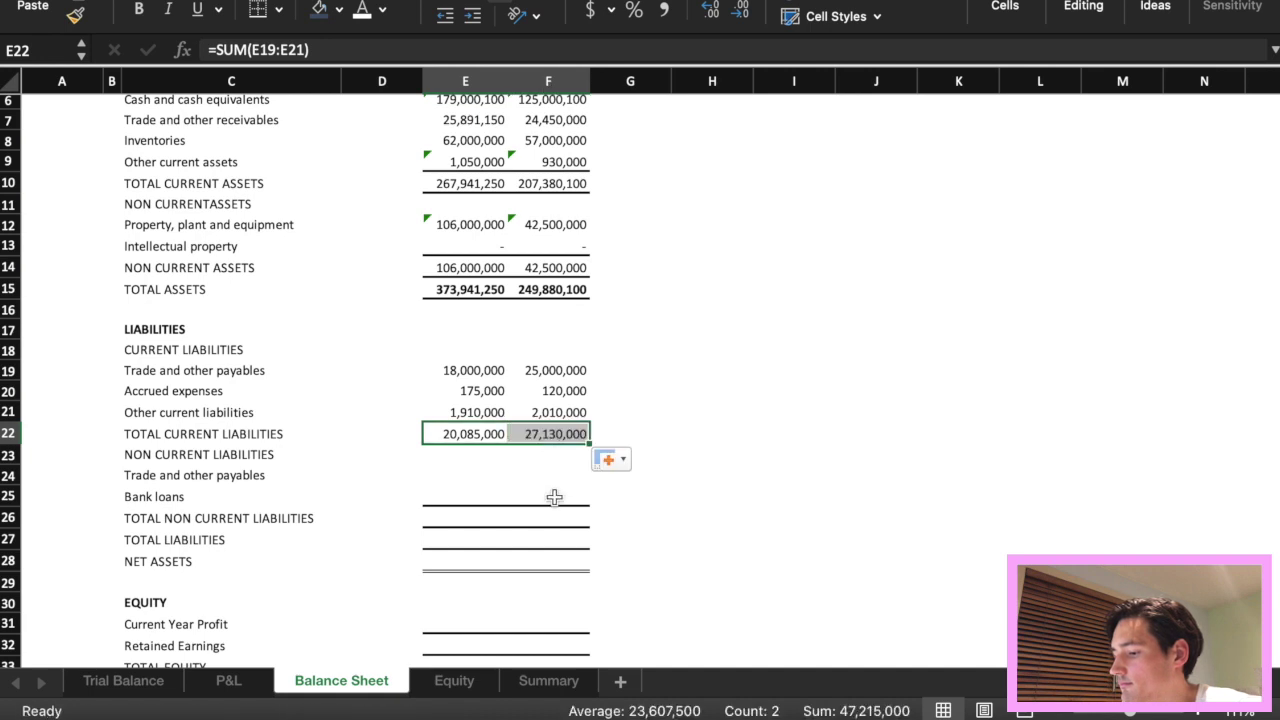
click(478, 477)
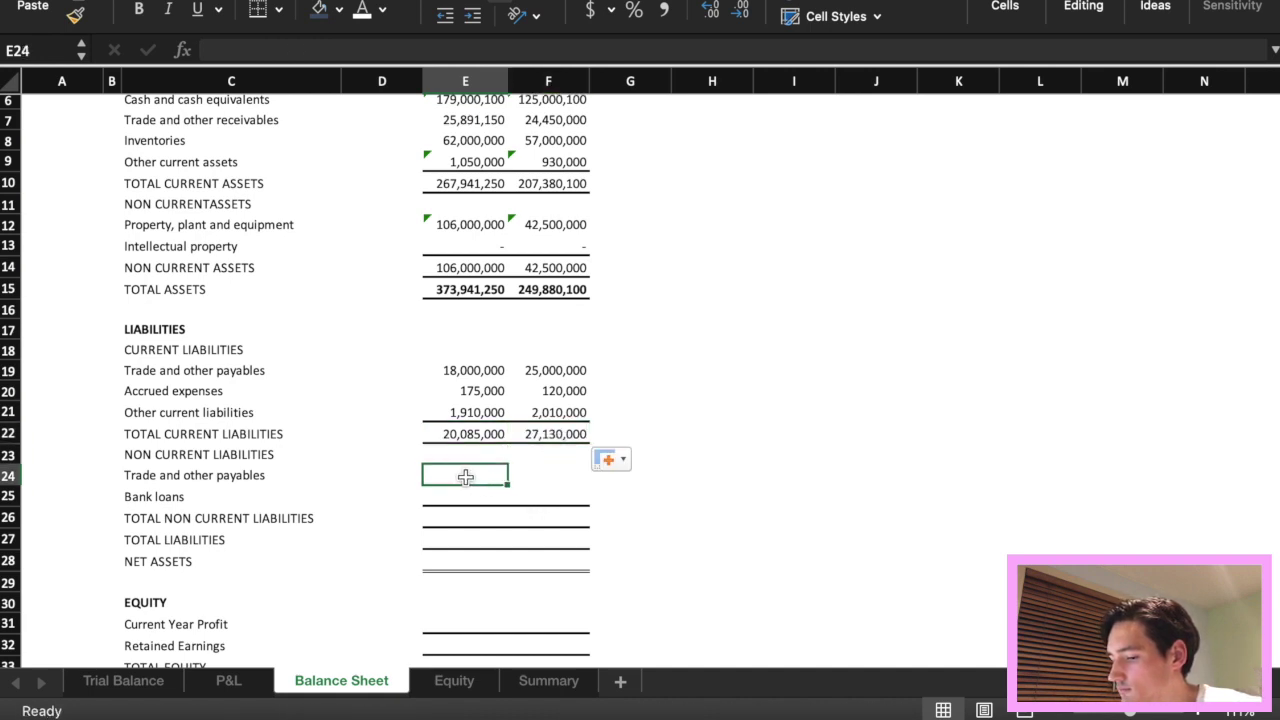
Try a negated H27 reference in E24, then cancel it after a formula error.
text(=)
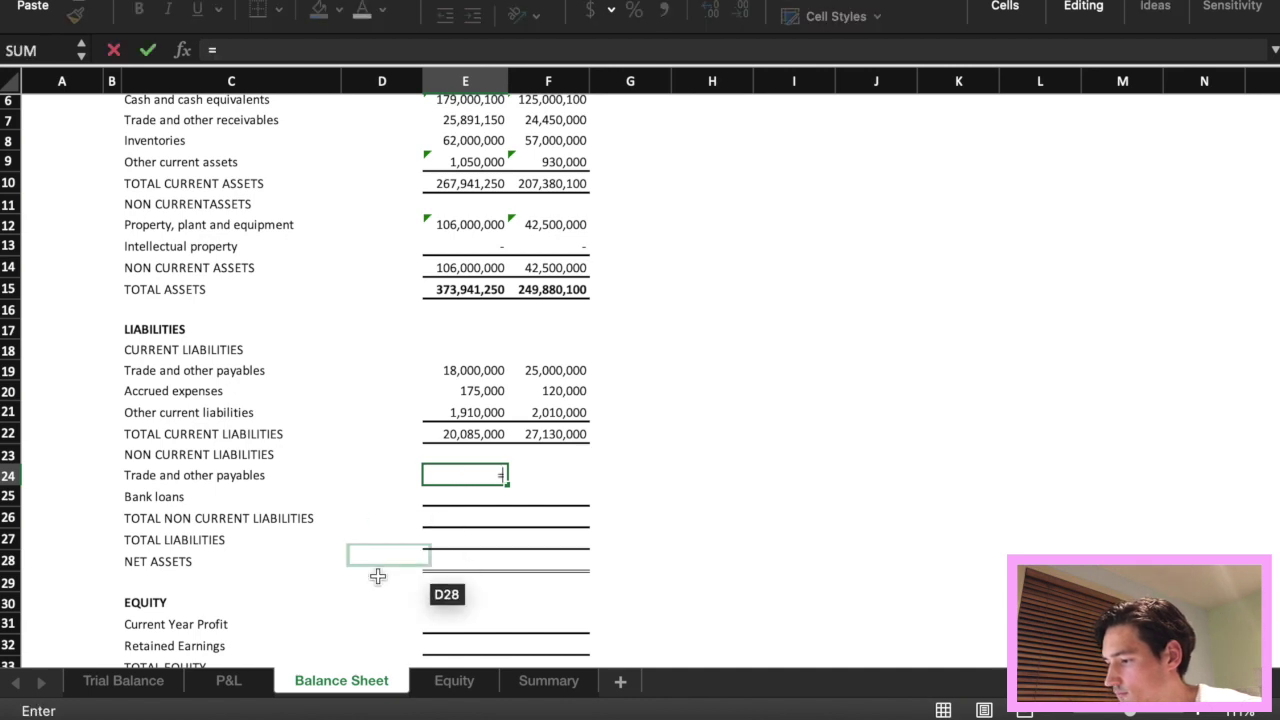
click(150, 688)
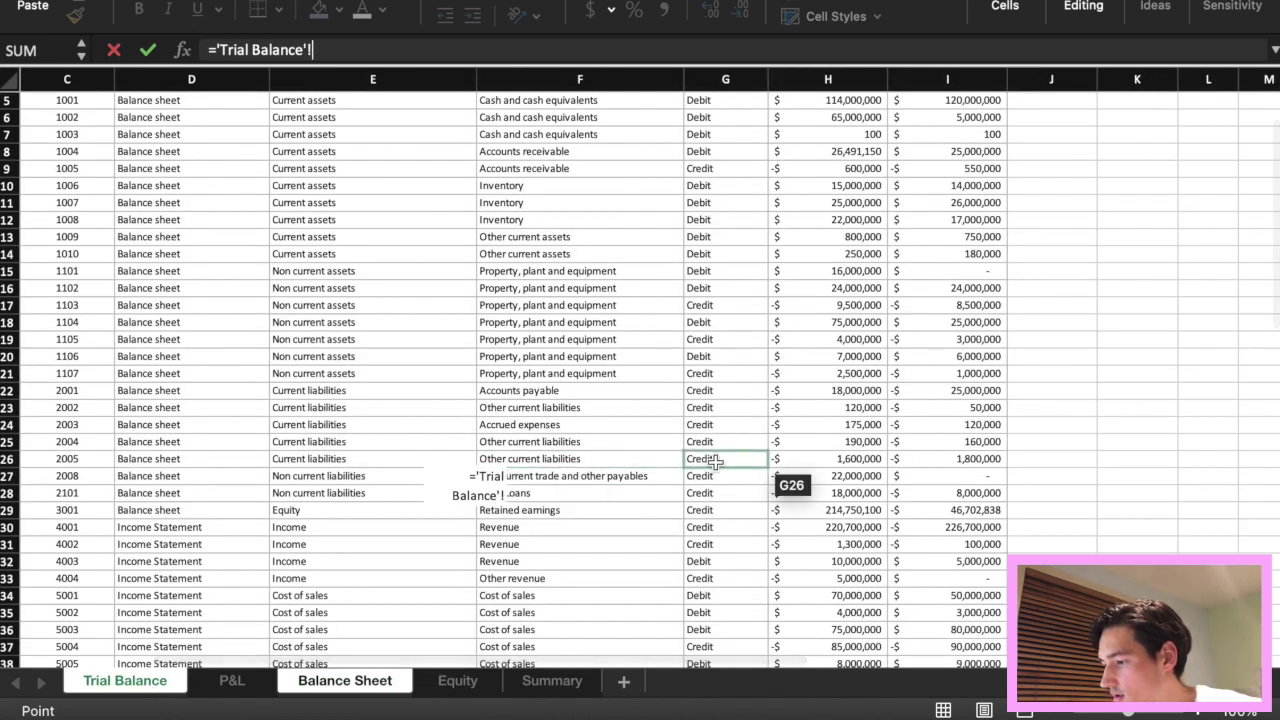
scroll(715, 460, down, 3)
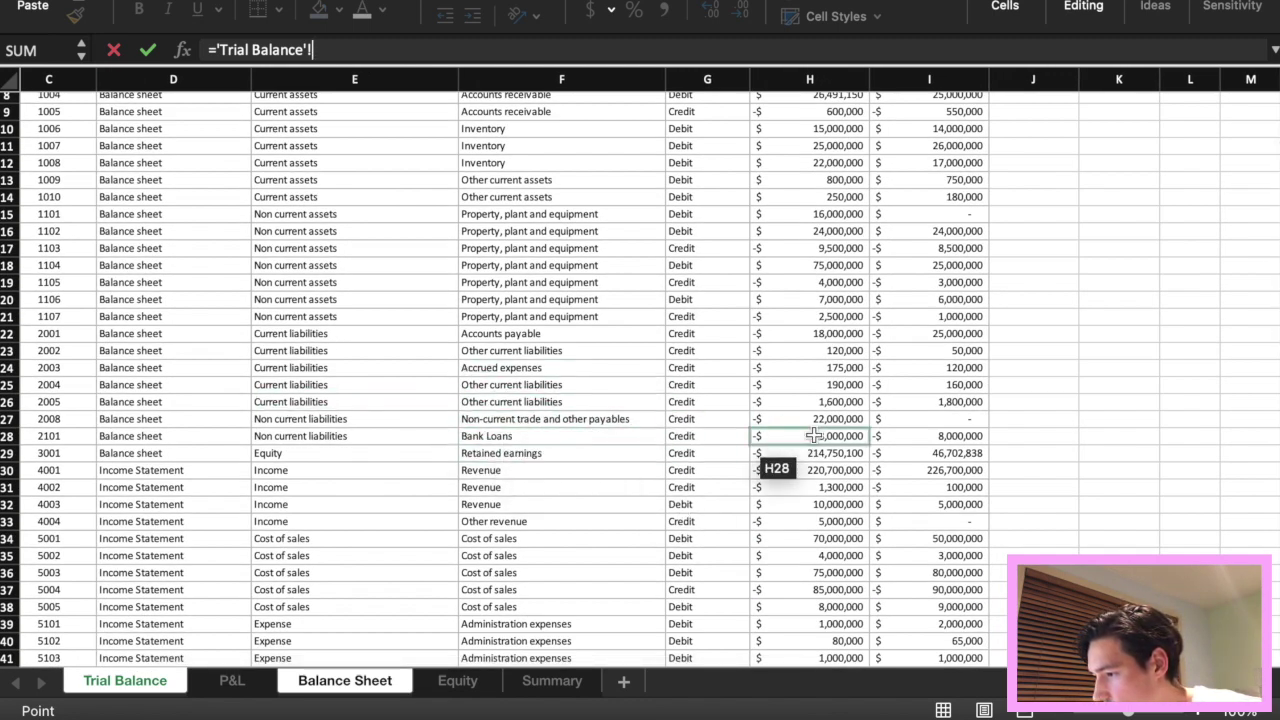
click(216, 49)
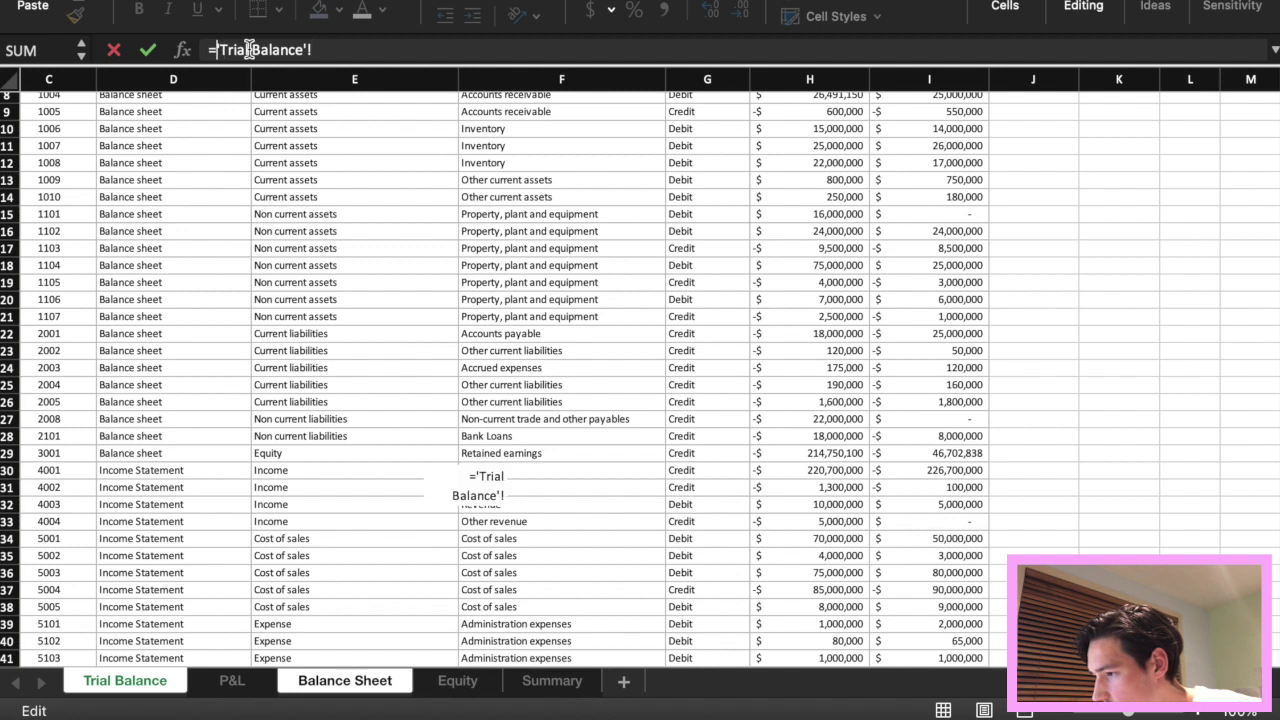
text(-)
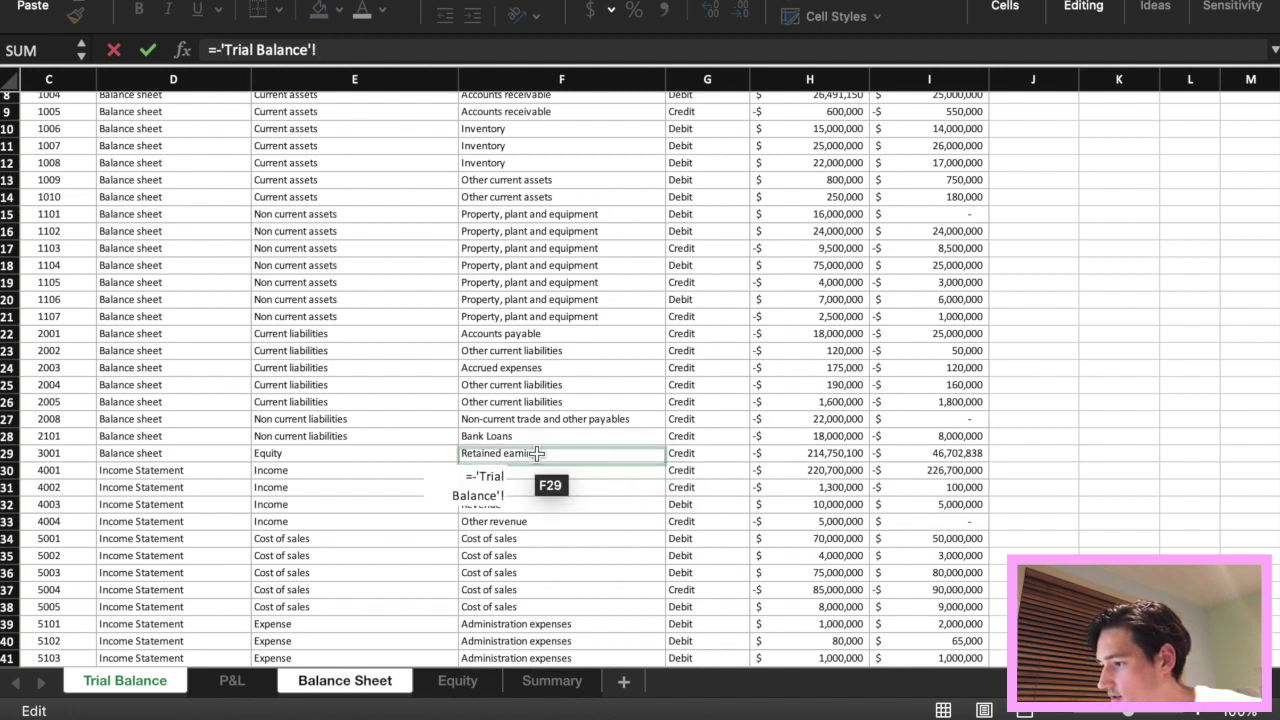
click(833, 418)
key(Return)
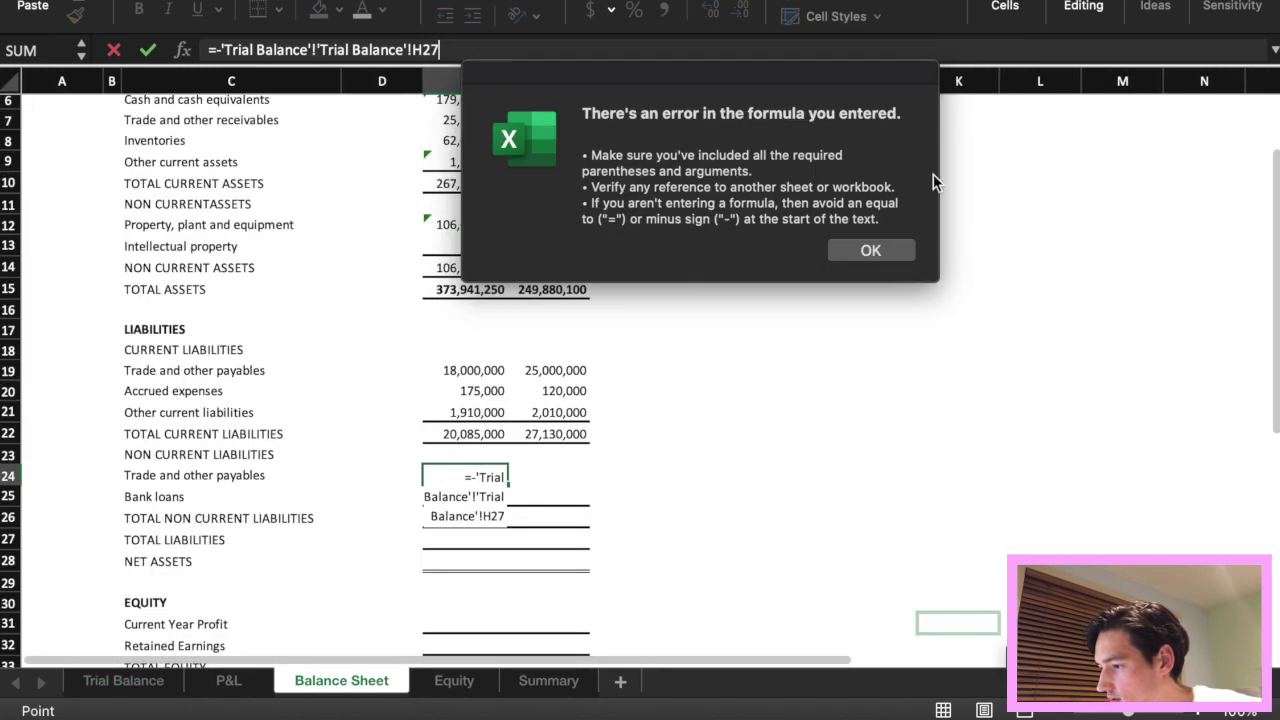
click(899, 251)
click(640, 474)
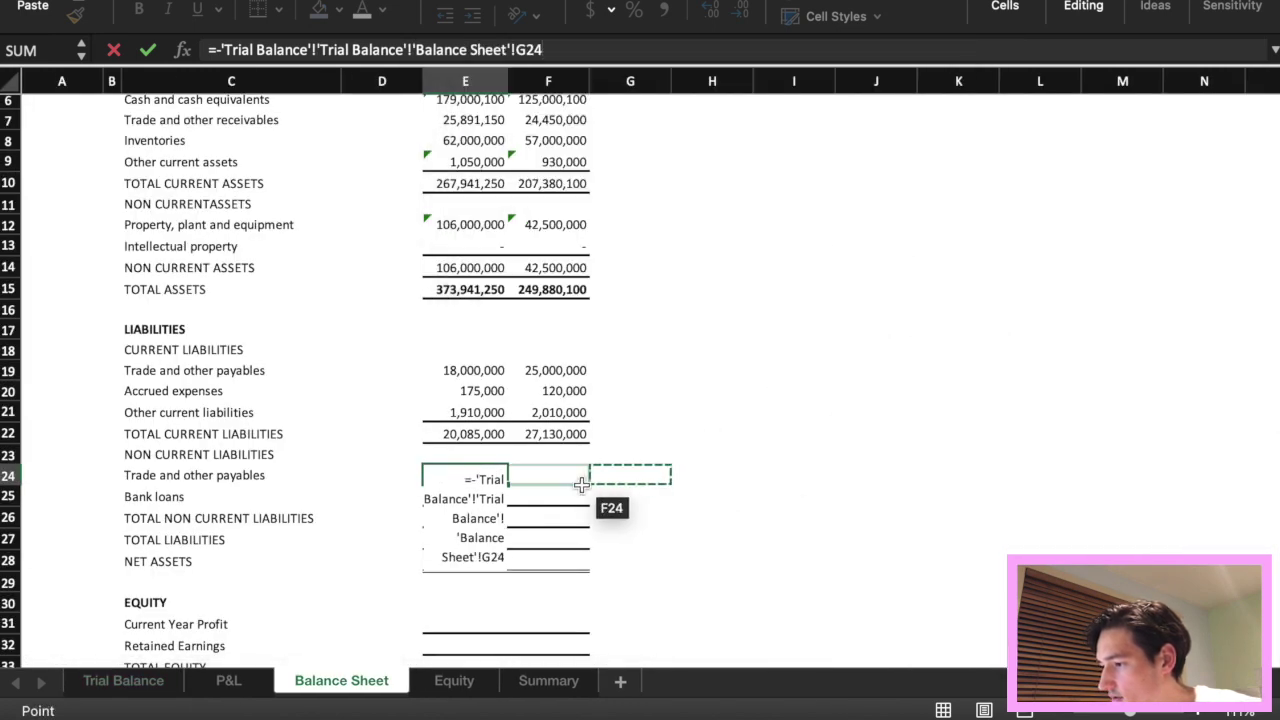
key(Escape)
Enter =-'Trial Balance'!H27 in E24, fill to F24, and copy E20's comma format.
text(=-)
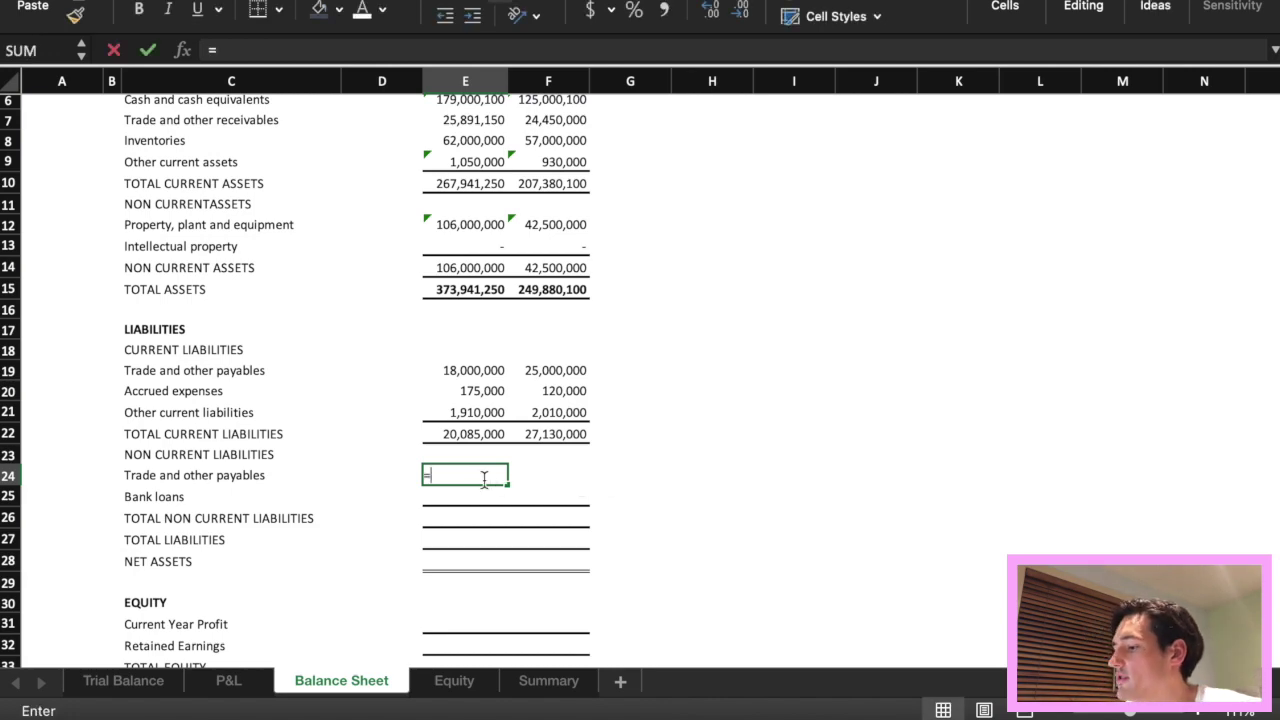
click(125, 683)
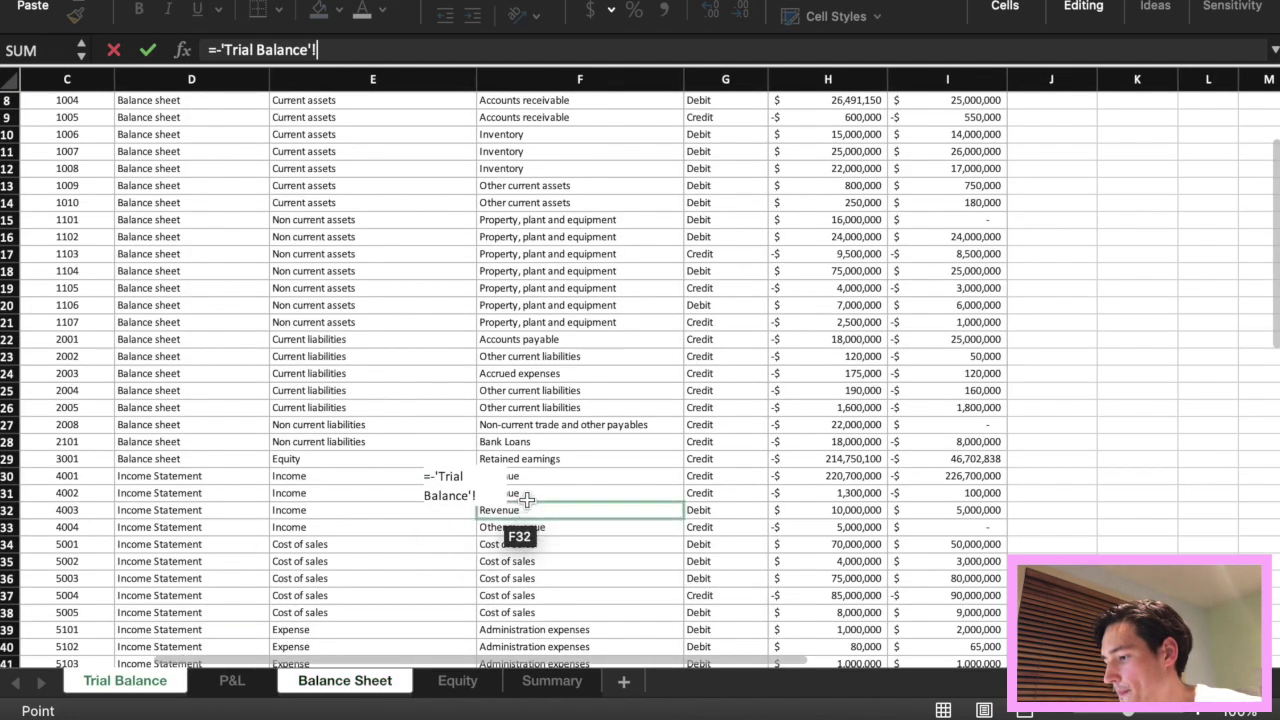
click(794, 425)
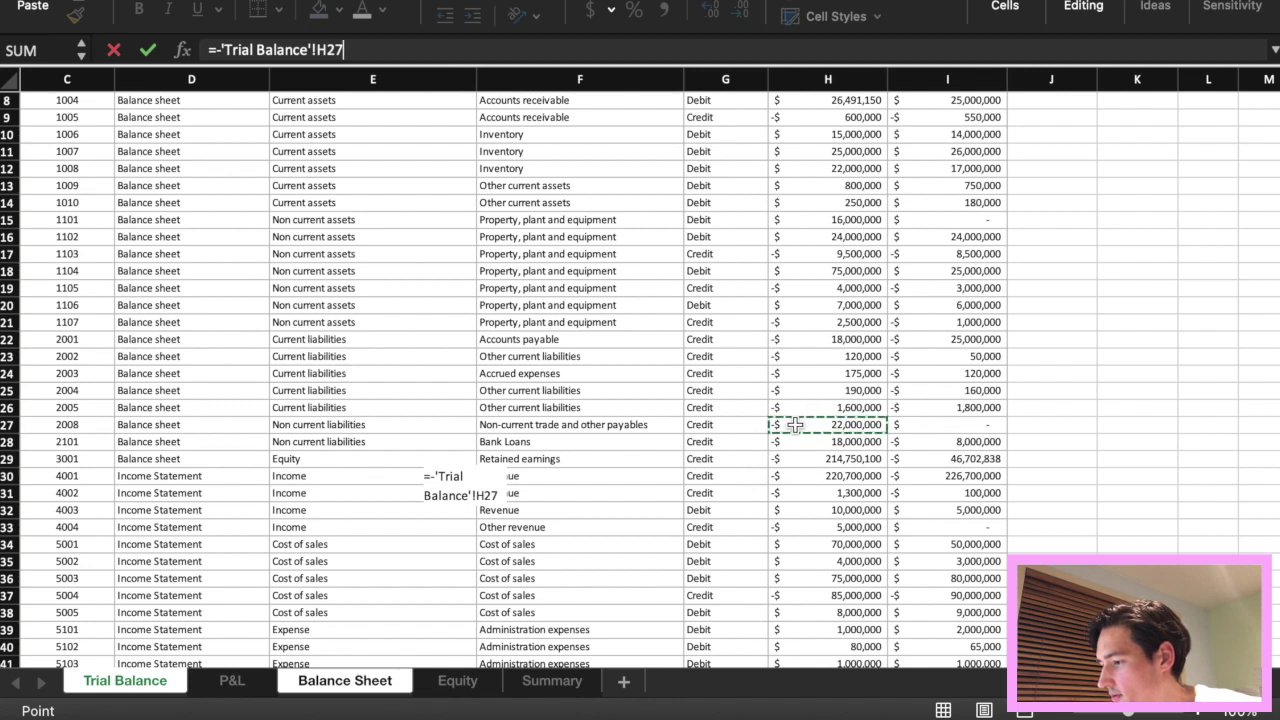
key(Return)
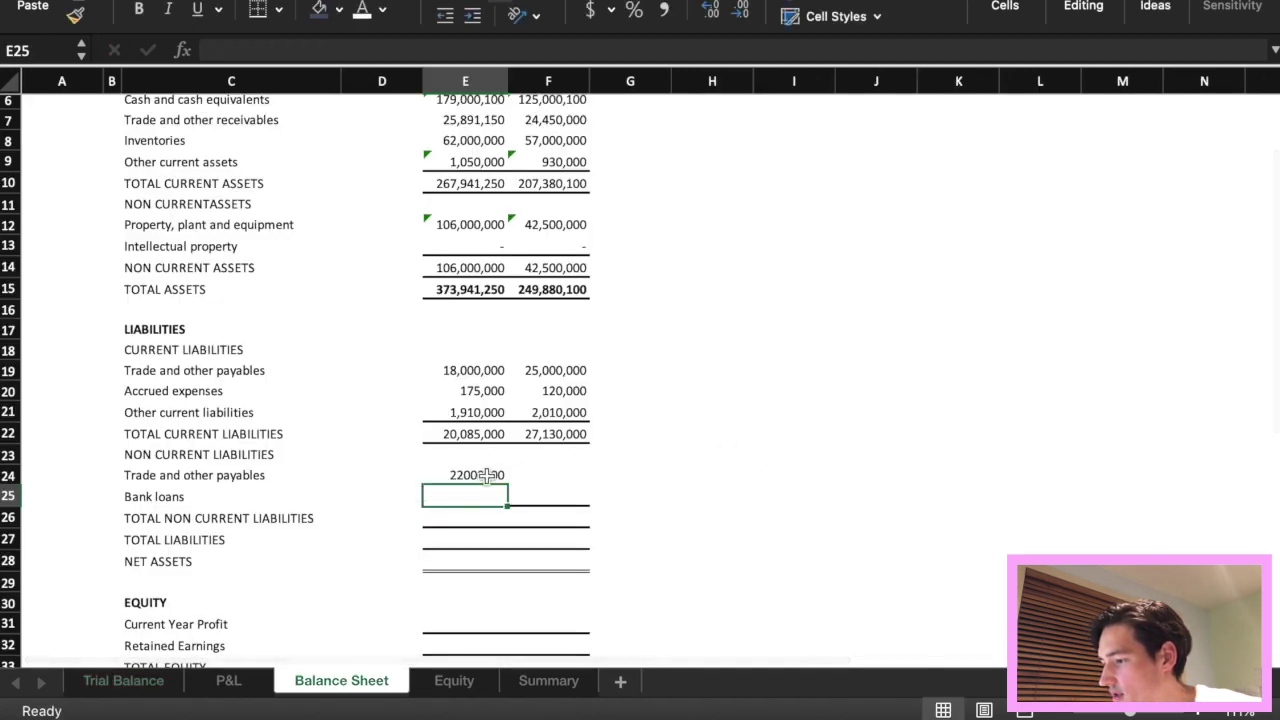
click(493, 475)
drag(508, 485, 571, 486)
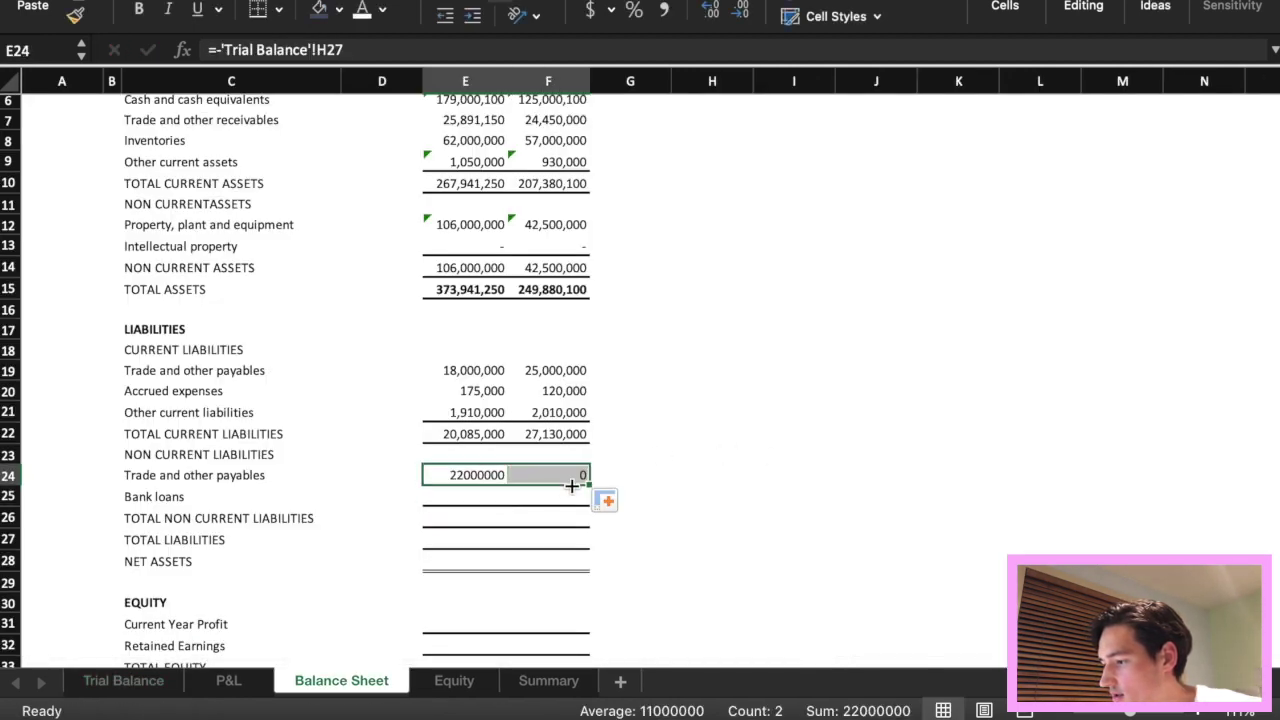
click(478, 392)
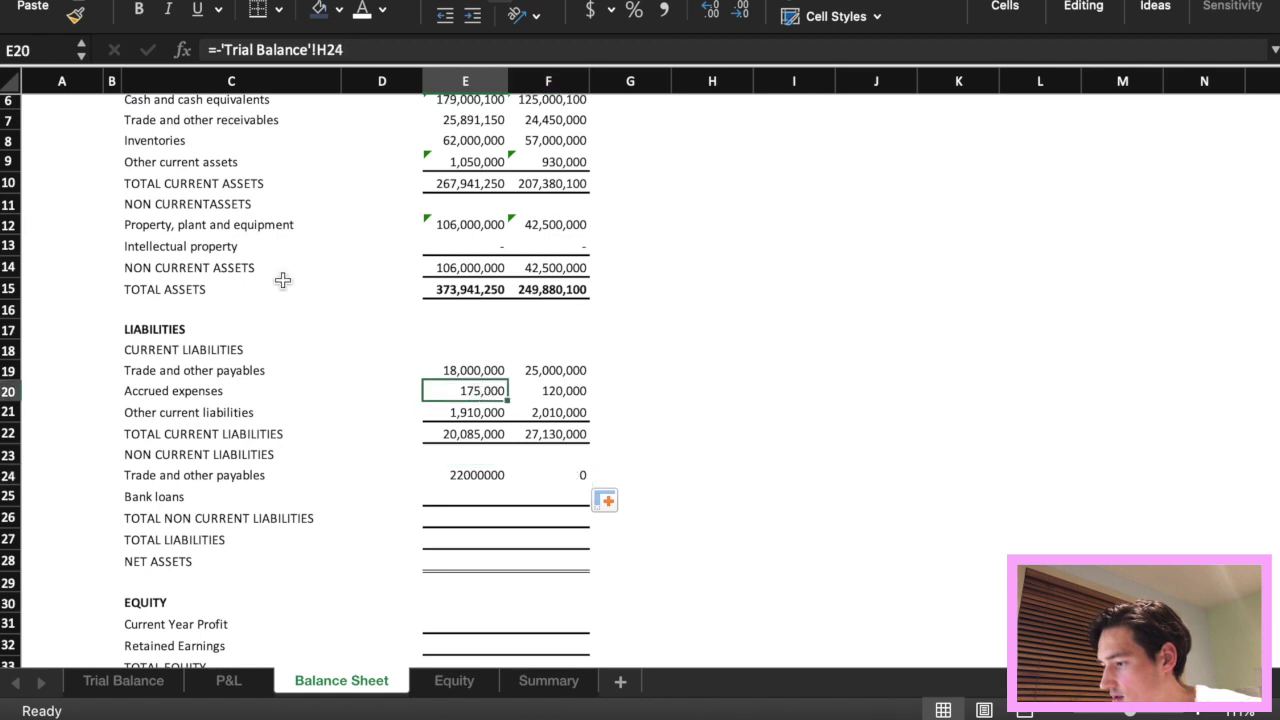
click(76, 14)
drag(490, 477, 586, 477)
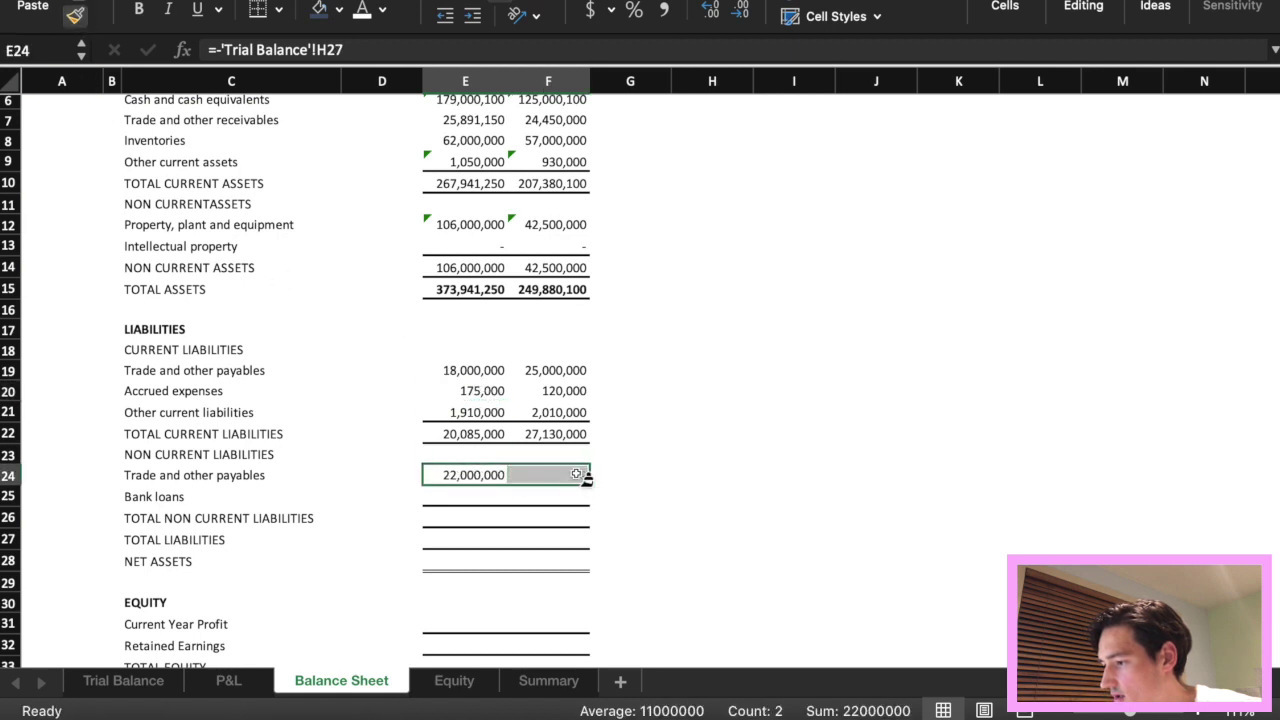
click(484, 497)
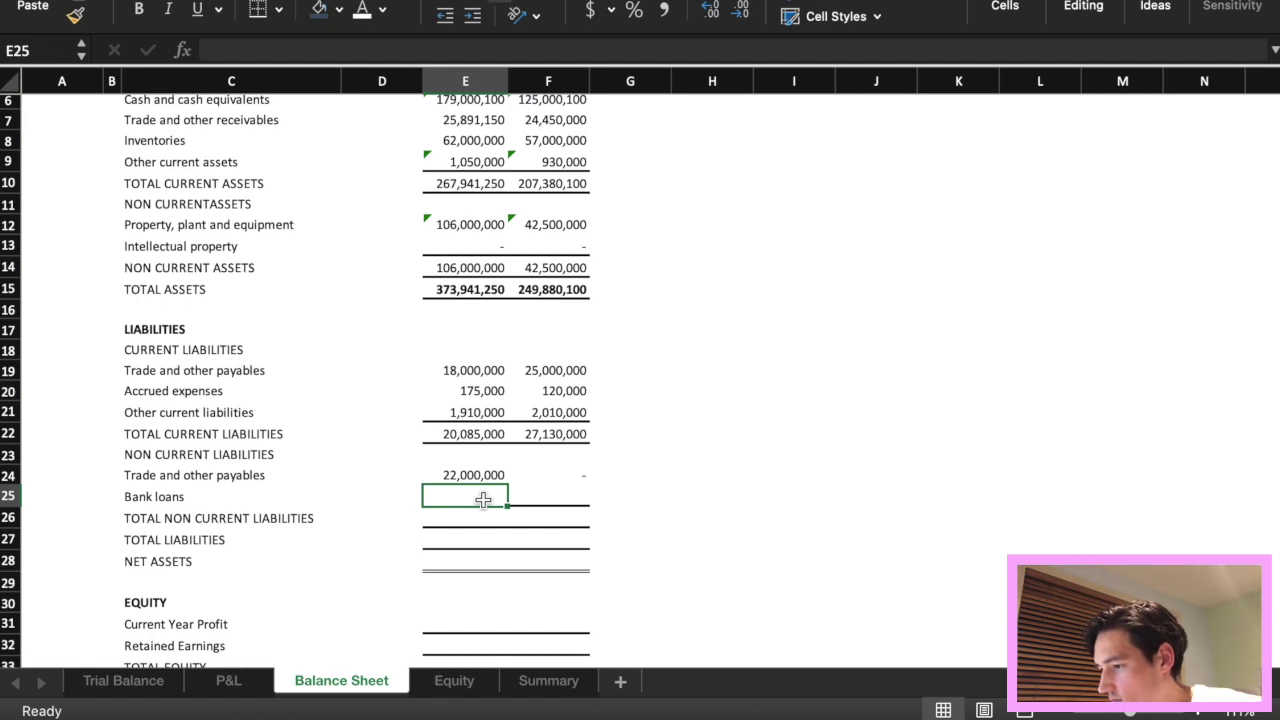
Try a negated H28 reference in E25, then cancel it after a formula error.
text(=)
click(128, 679)
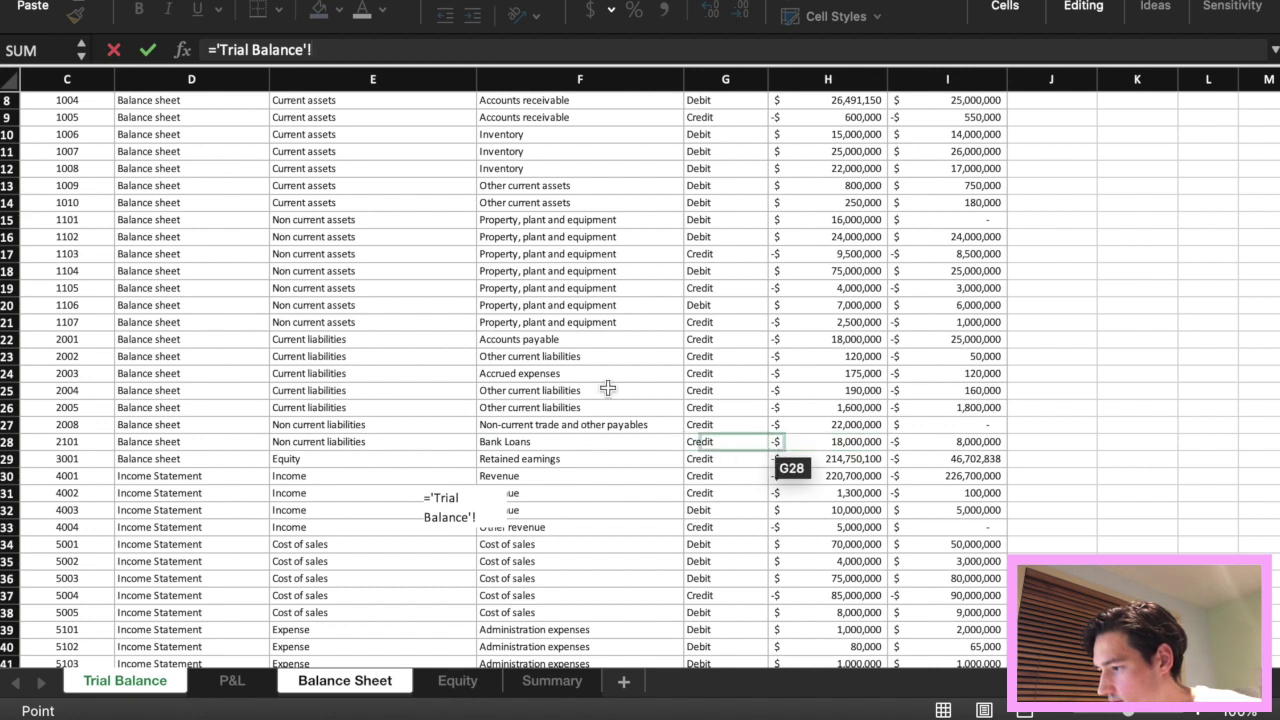
click(217, 44)
text(-)
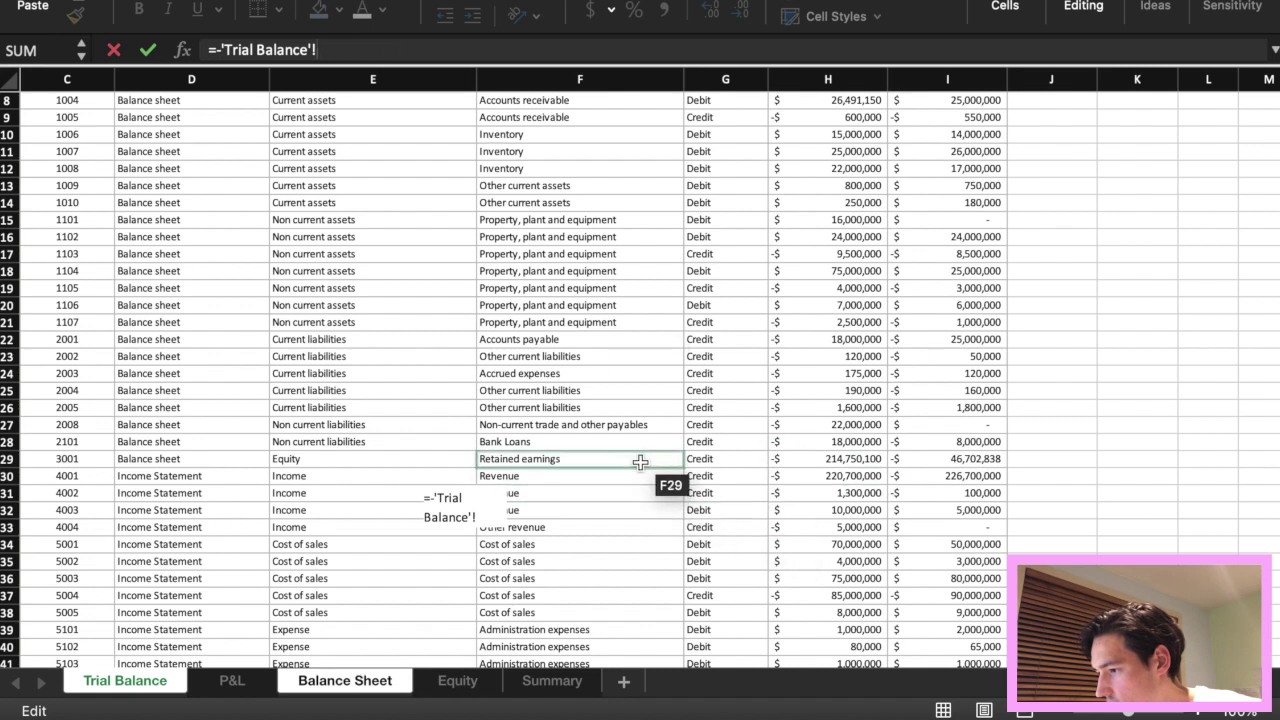
click(818, 450)
key(Return)
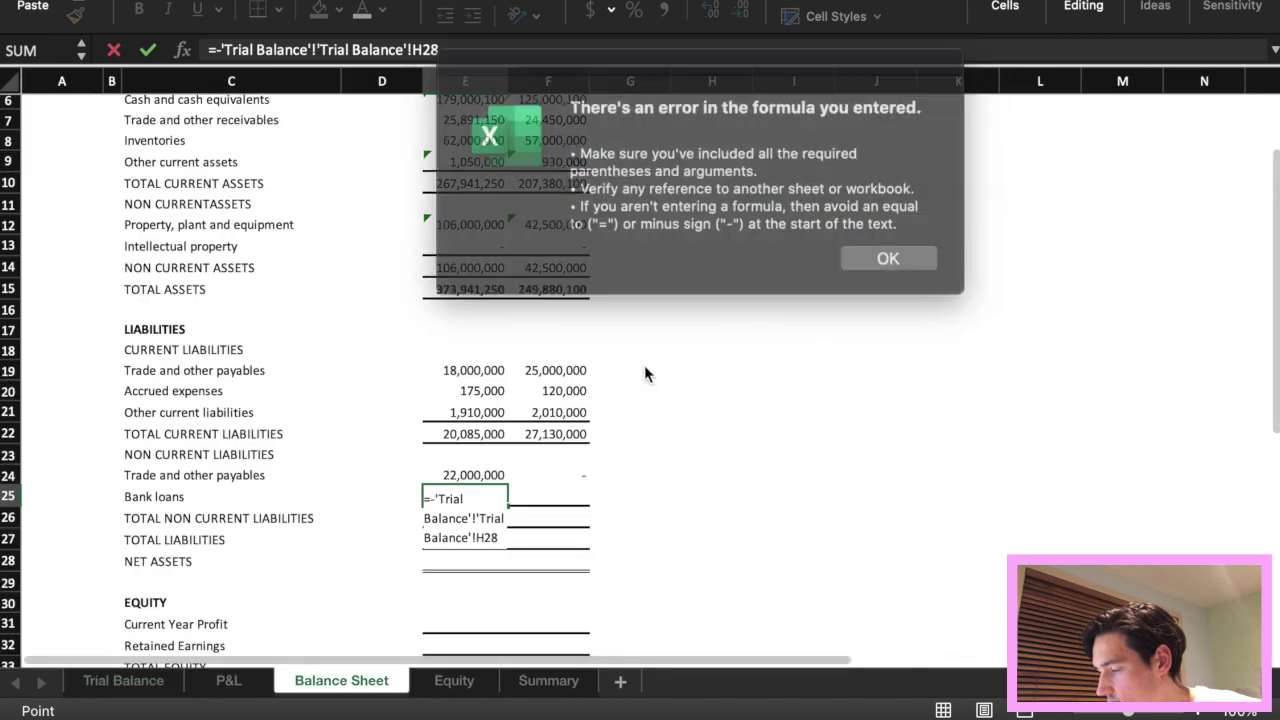
click(864, 256)
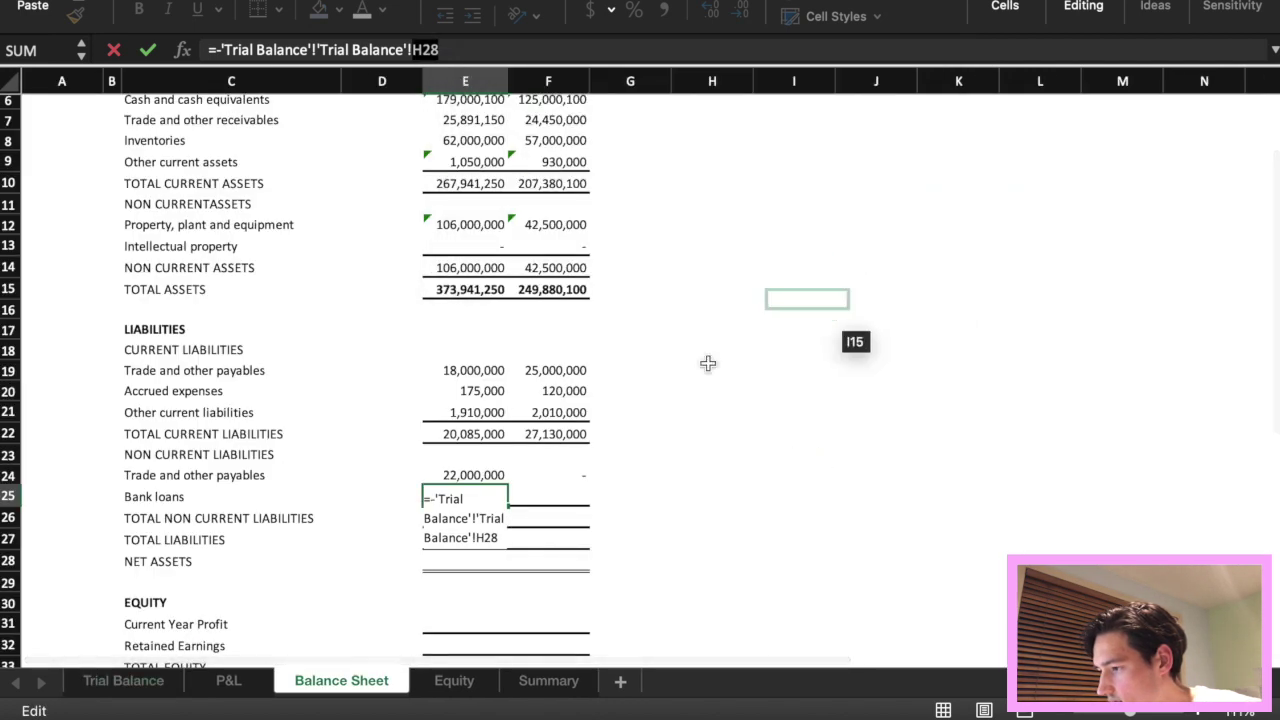
key(Escape)
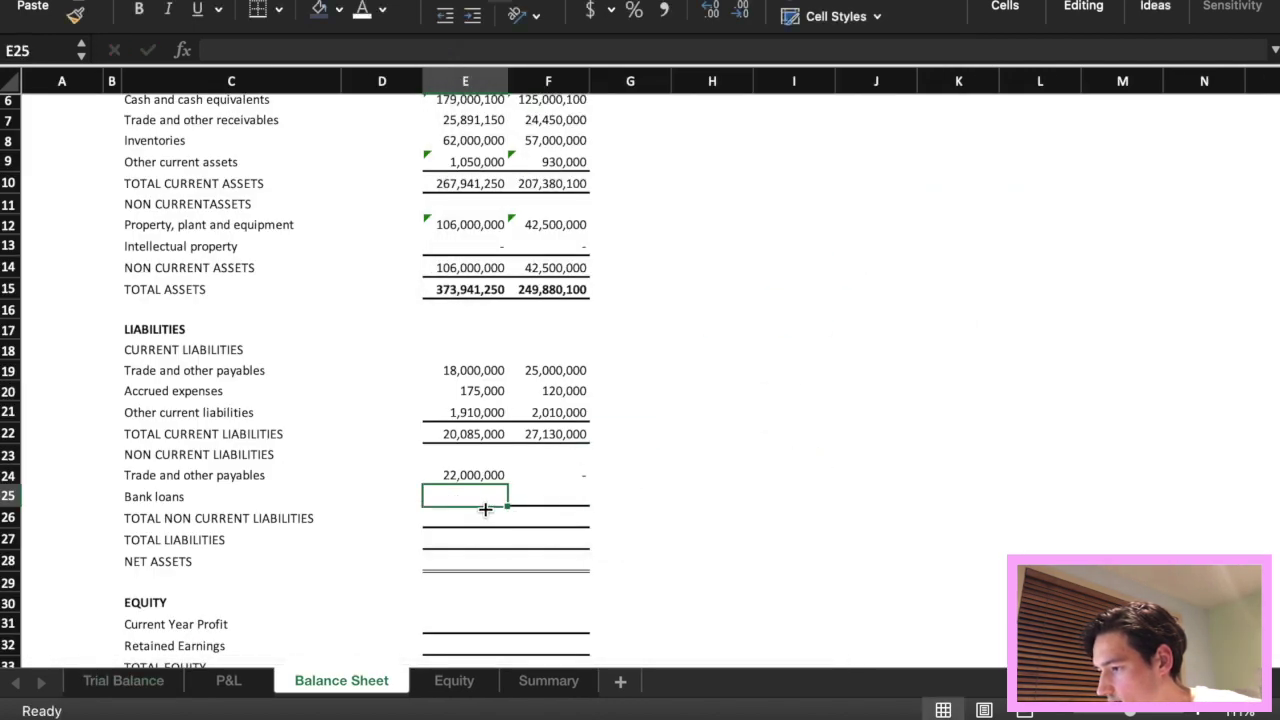
Enter =-'Trial Balance'!H28 in E25, fill to F25, and copy E22's formatting.
text(=-)
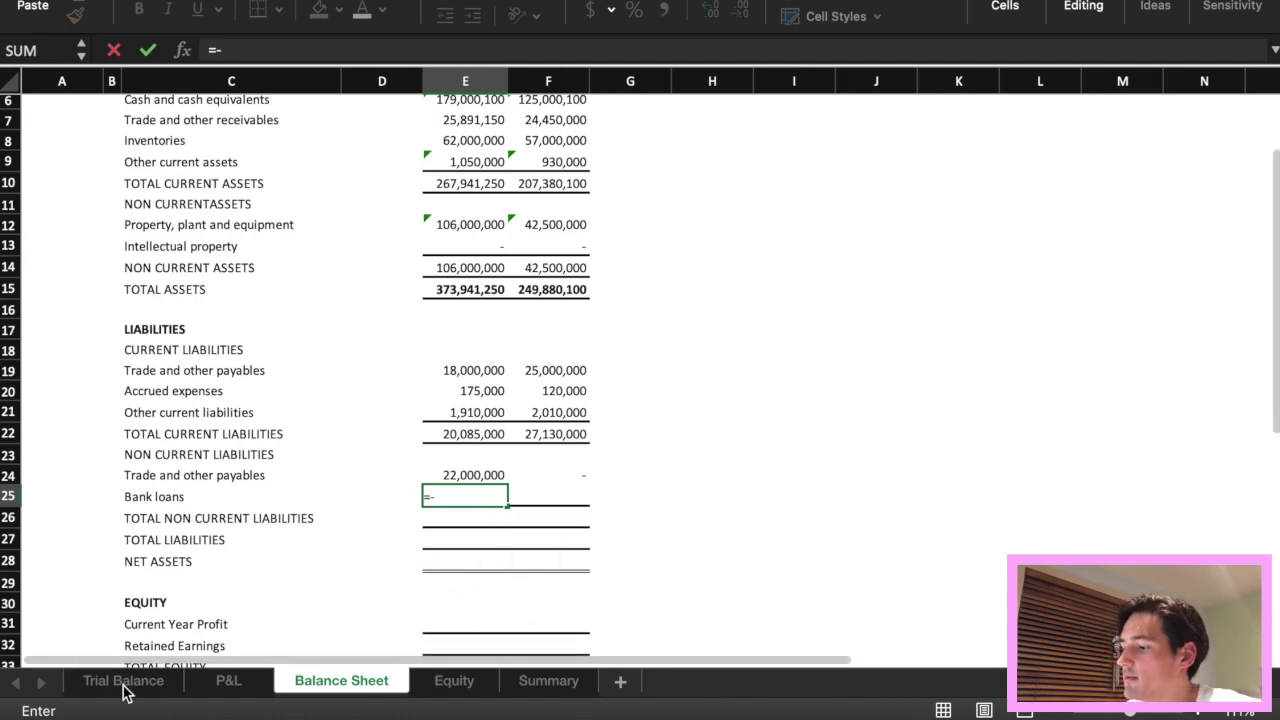
click(124, 686)
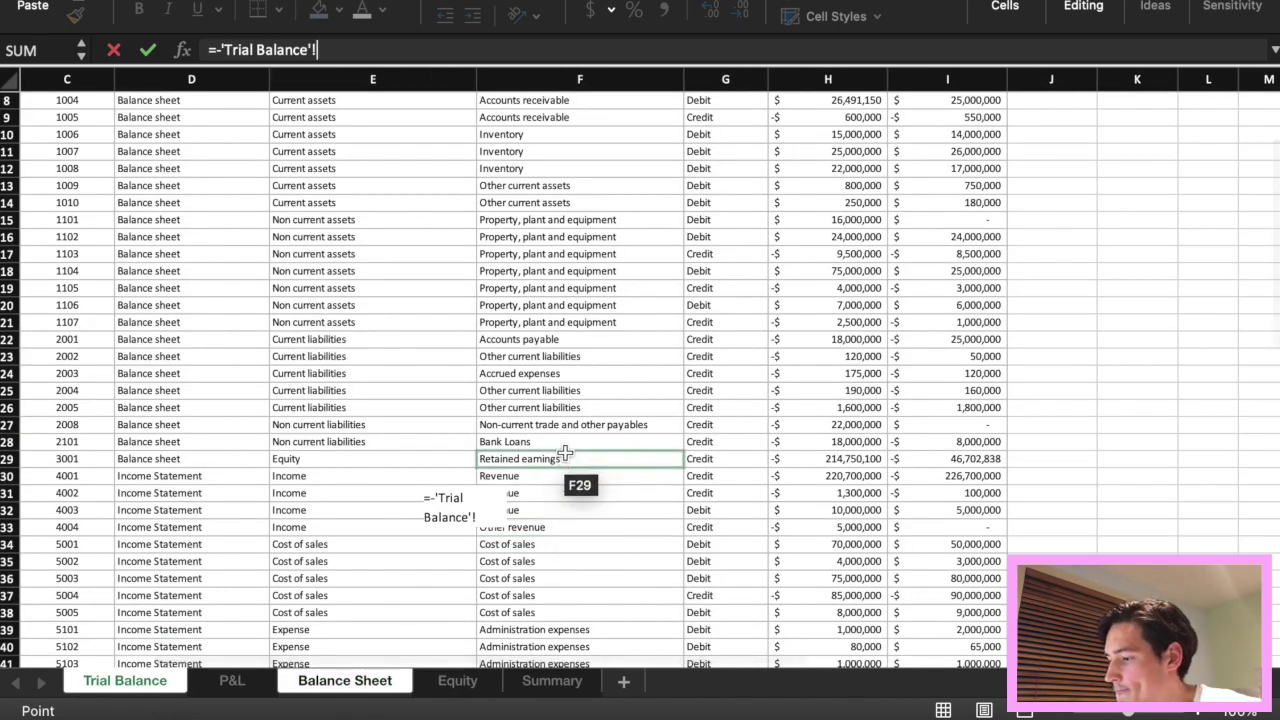
click(826, 441)
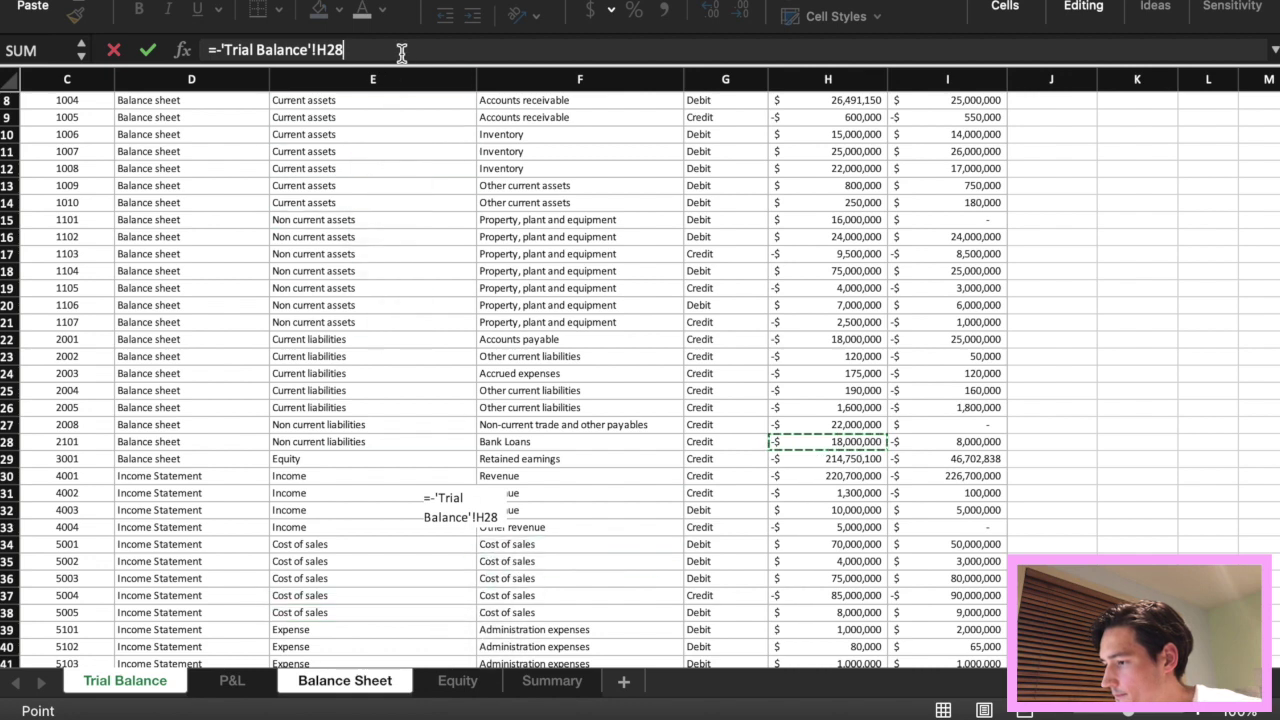
key(Return)
click(505, 503)
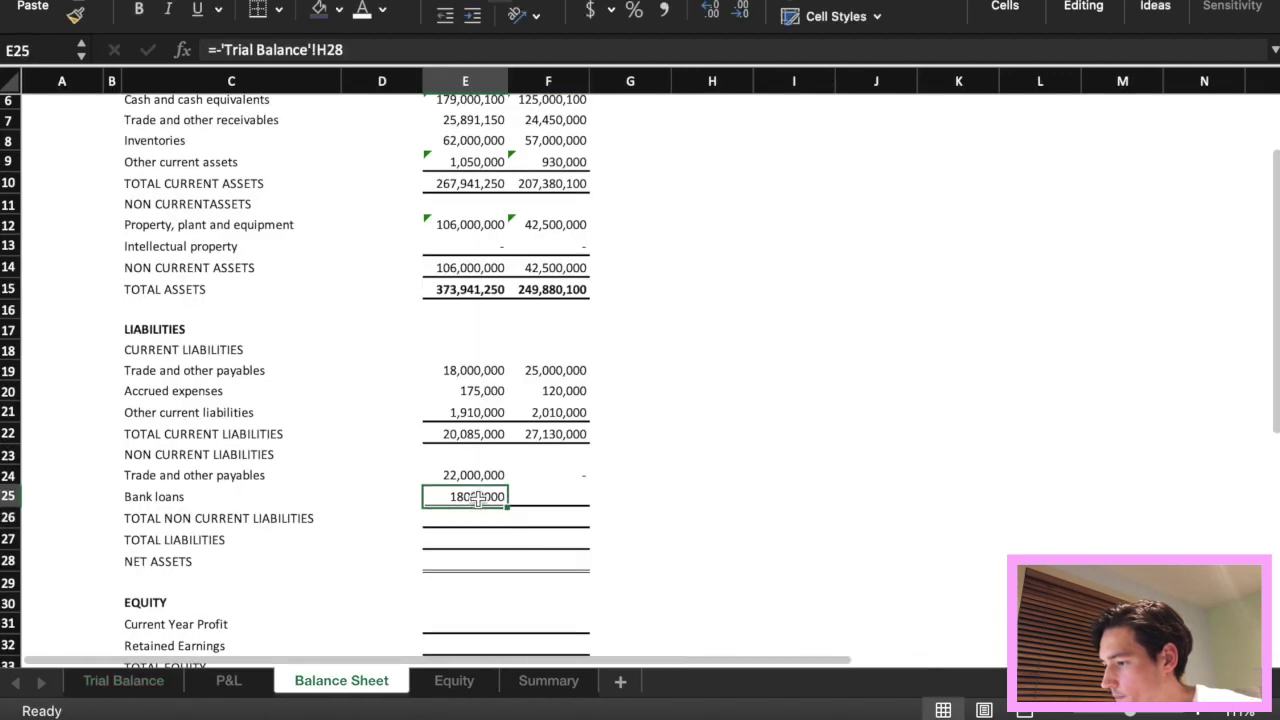
mouse_move(507, 505)
mouse_down()
mouse_move(545, 503)
mouse_move(526, 494)
mouse_up()
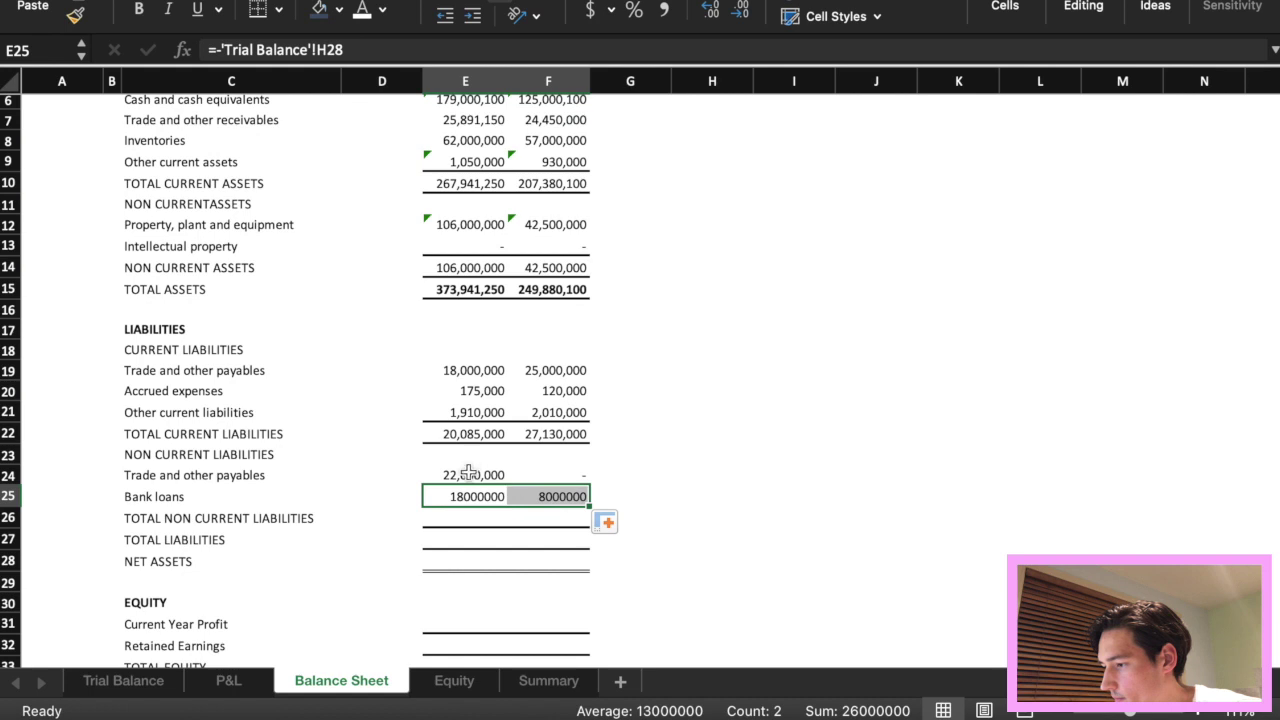
click(466, 475)
click(470, 433)
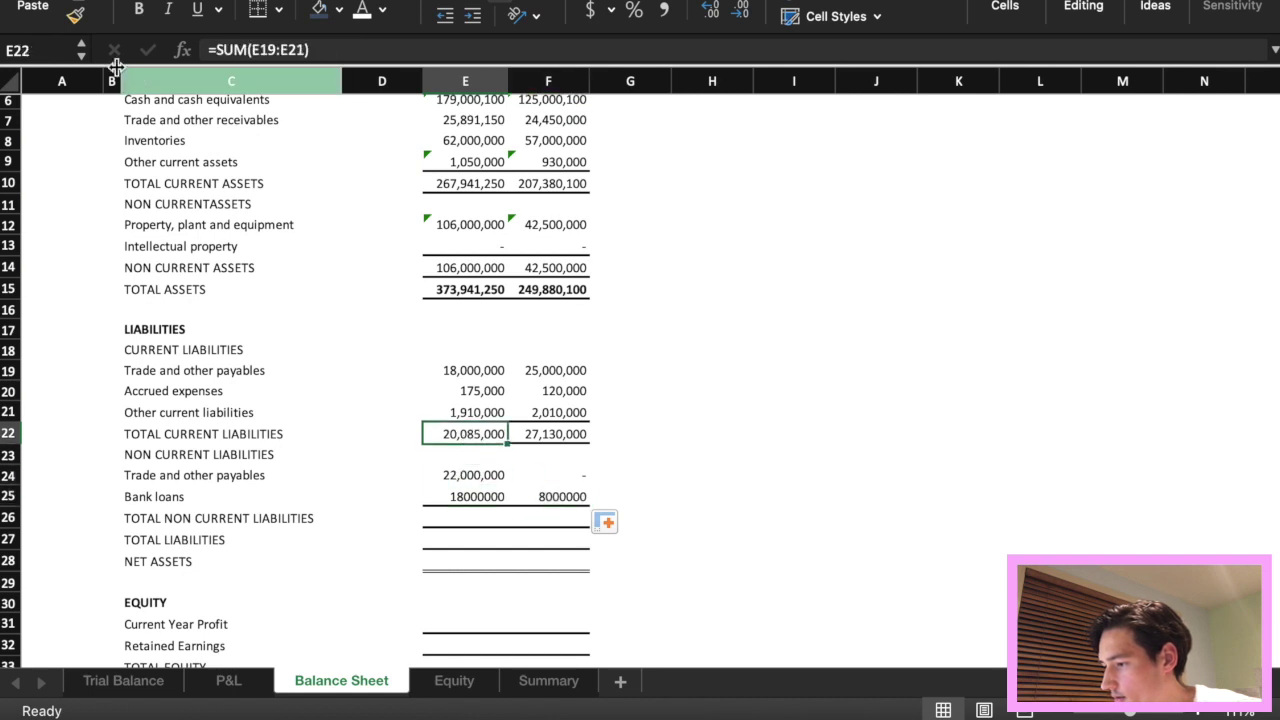
click(75, 14)
drag(475, 497, 558, 499)
Sum E24:E25 into E26 and fill to F26, giving 40,000,000 and 8,000,000.
click(677, 482)
scroll(677, 482, down, 3)
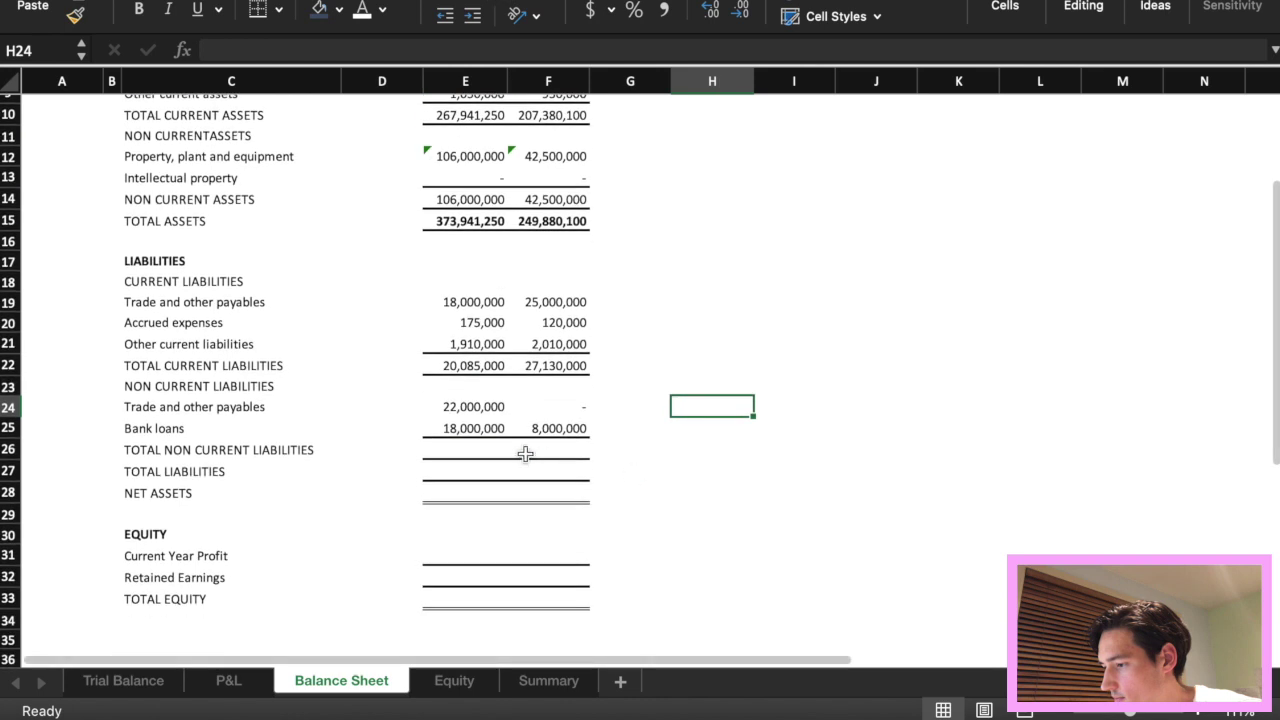
scroll(452, 450, down, 1)
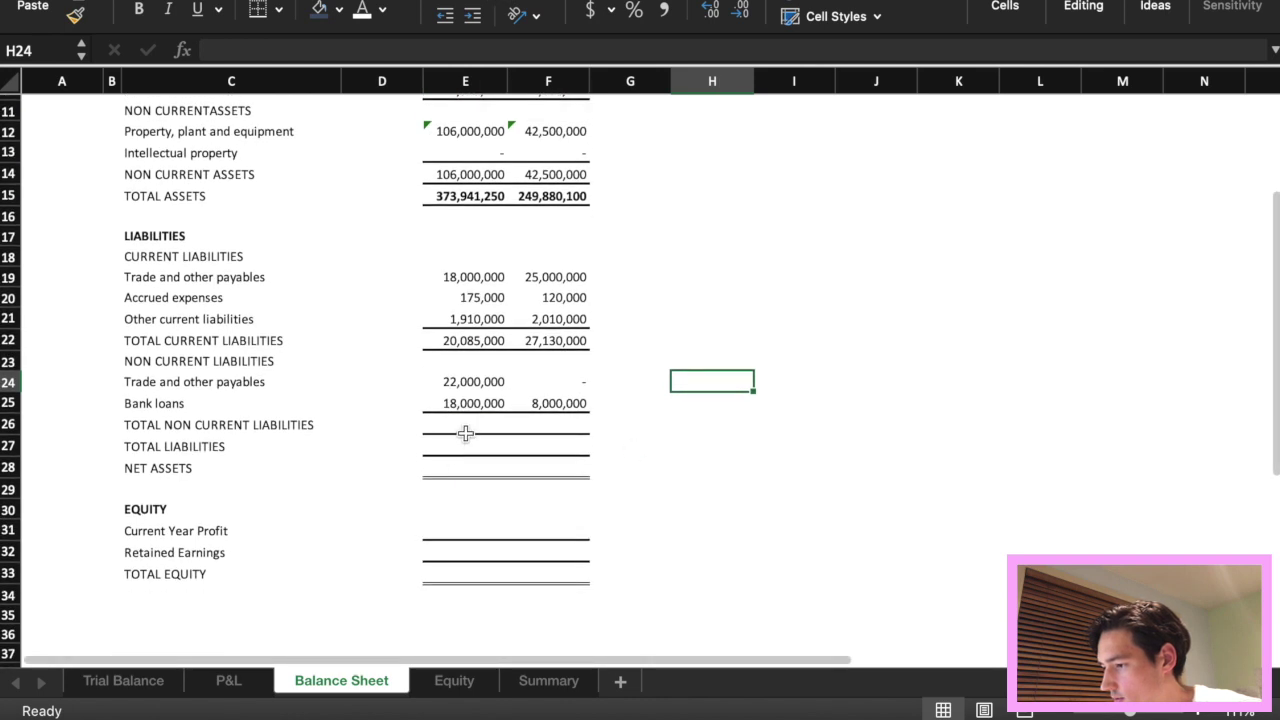
click(451, 429)
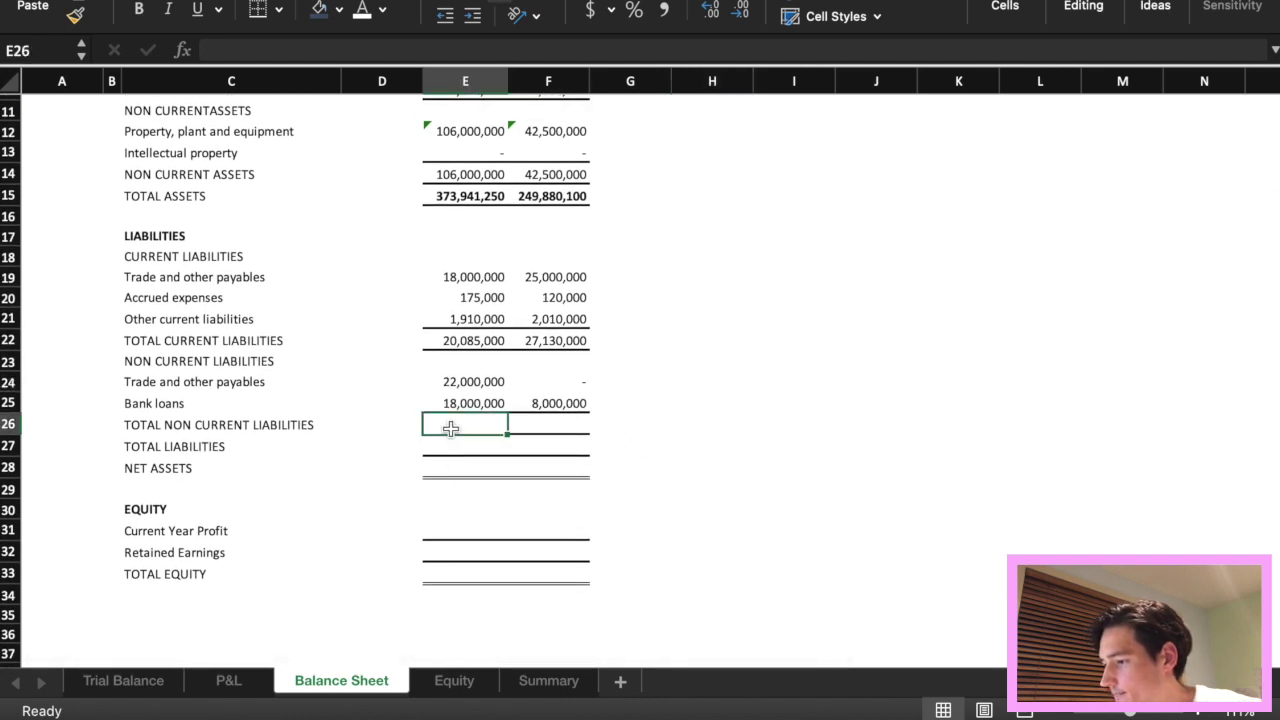
text(=sum()
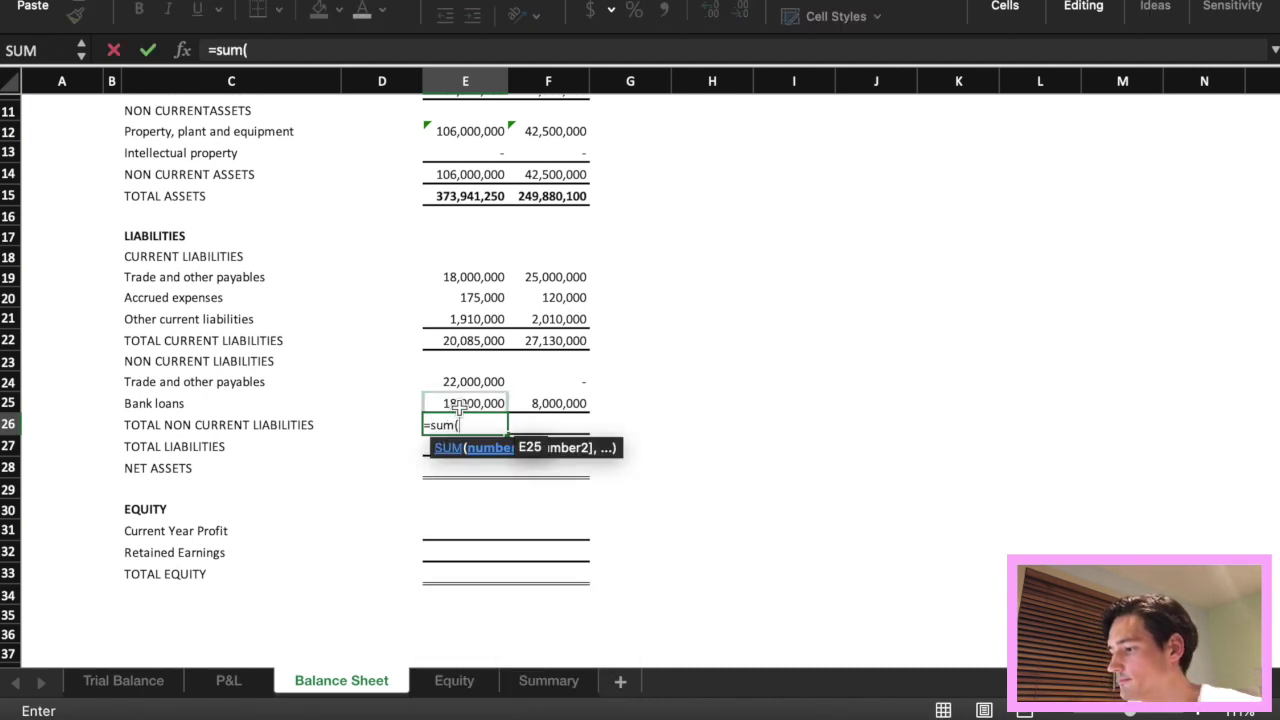
drag(468, 408, 462, 392)
text())
key(Return)
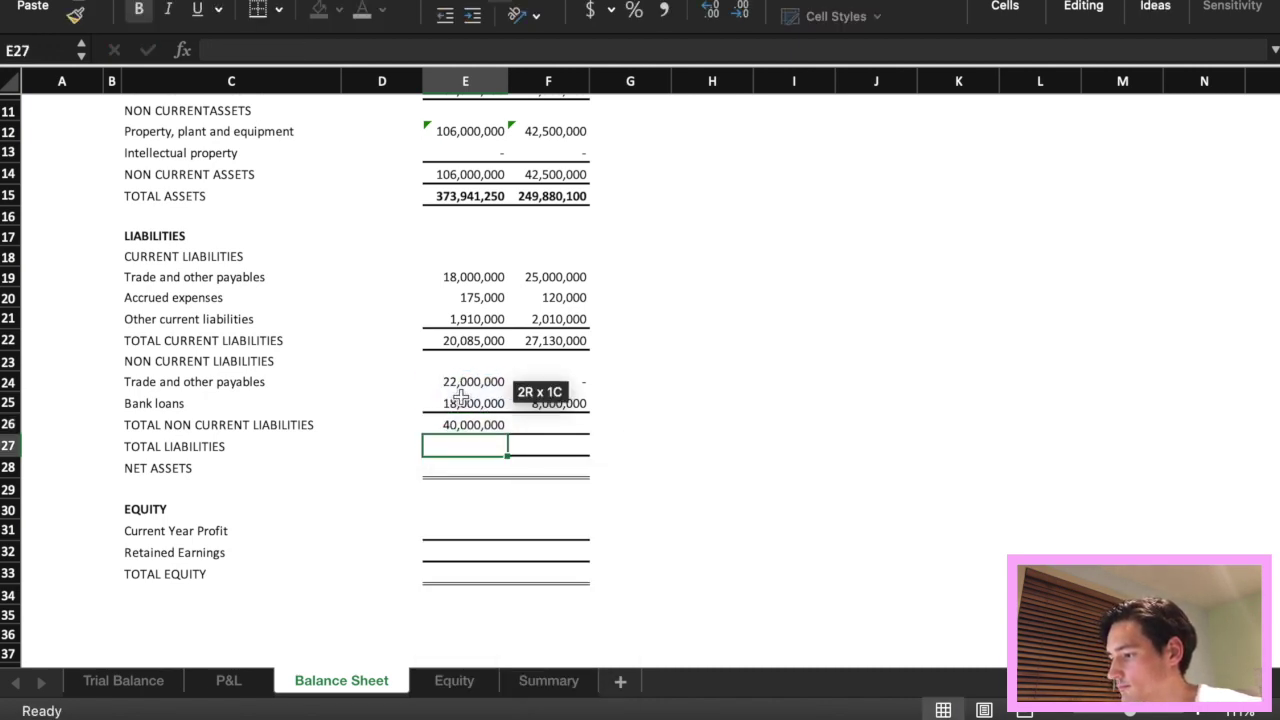
click(500, 425)
drag(508, 433, 555, 433)
click(478, 448)
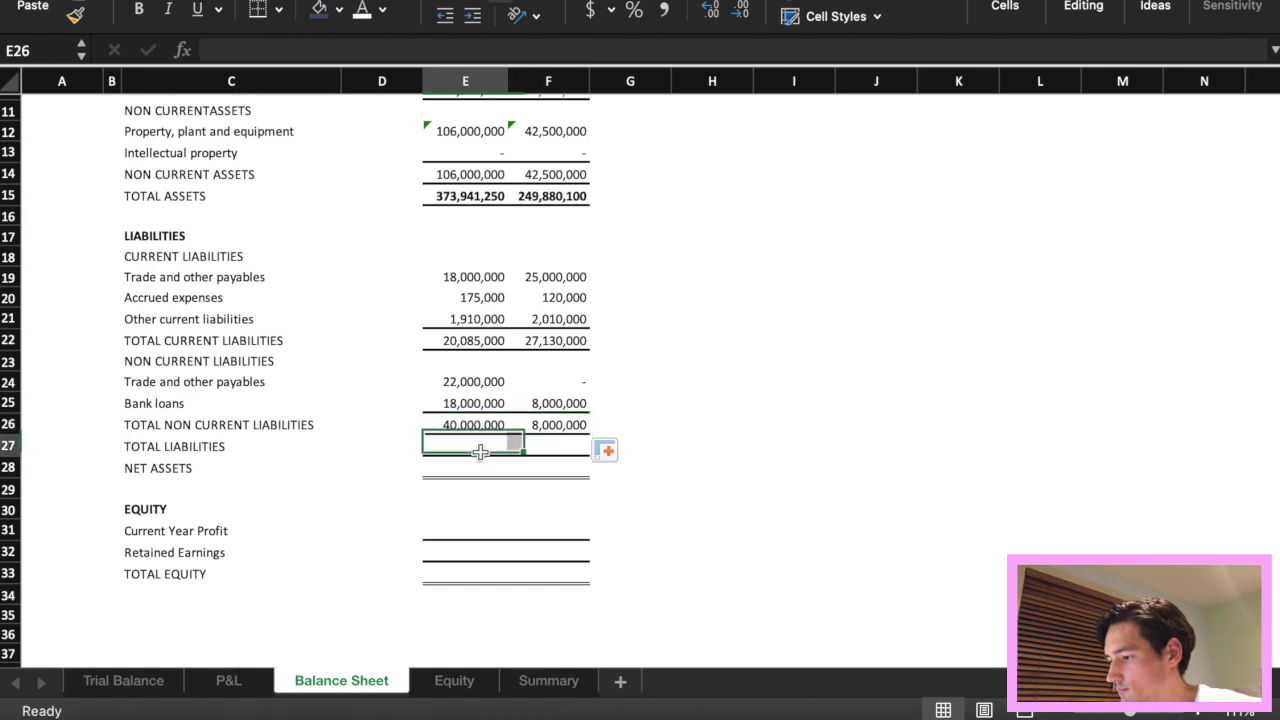
text(=)
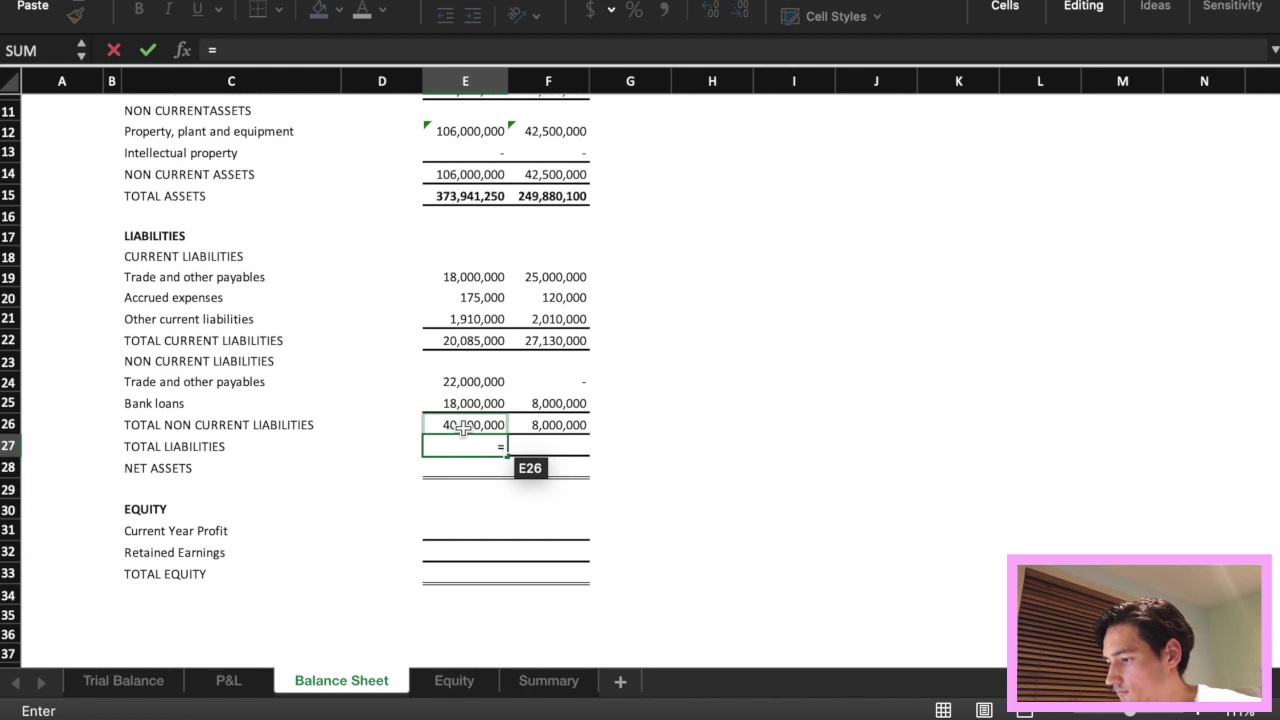
Enter total liabilities as =E26+E22 in E27 and fill it into F27 (60,085,000; 35,130,000).
click(463, 429)
text(+)
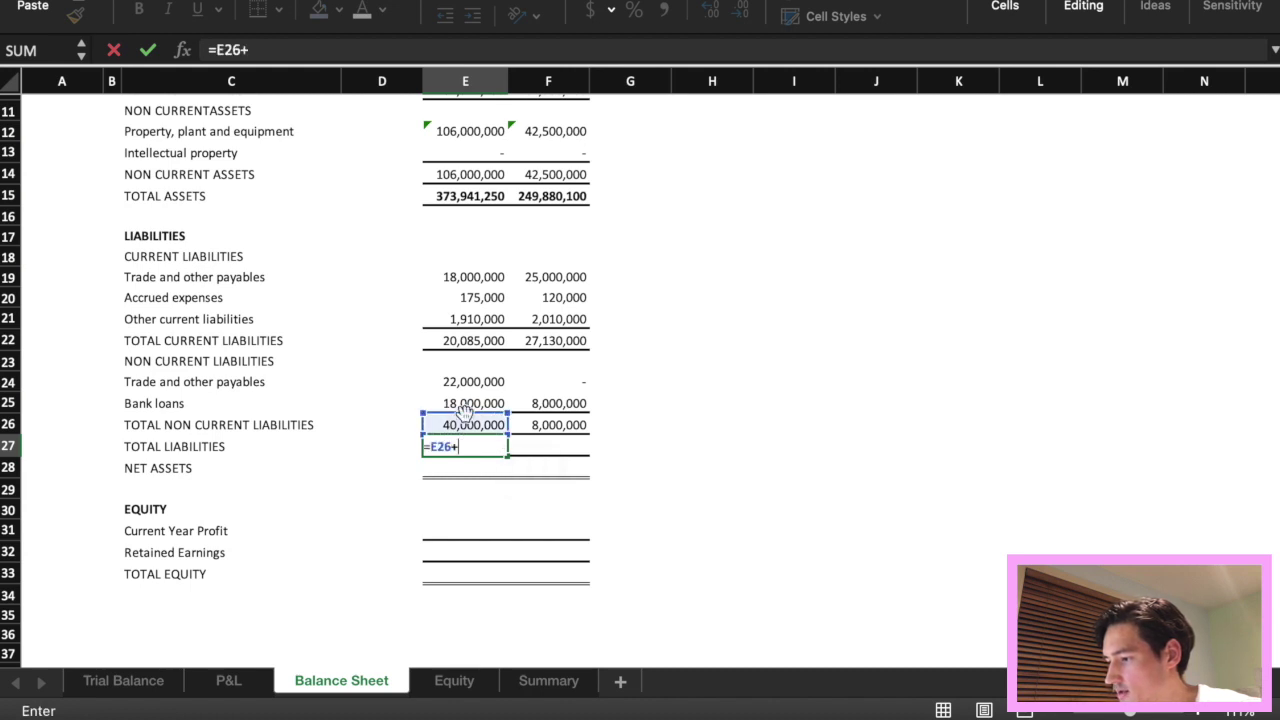
click(479, 342)
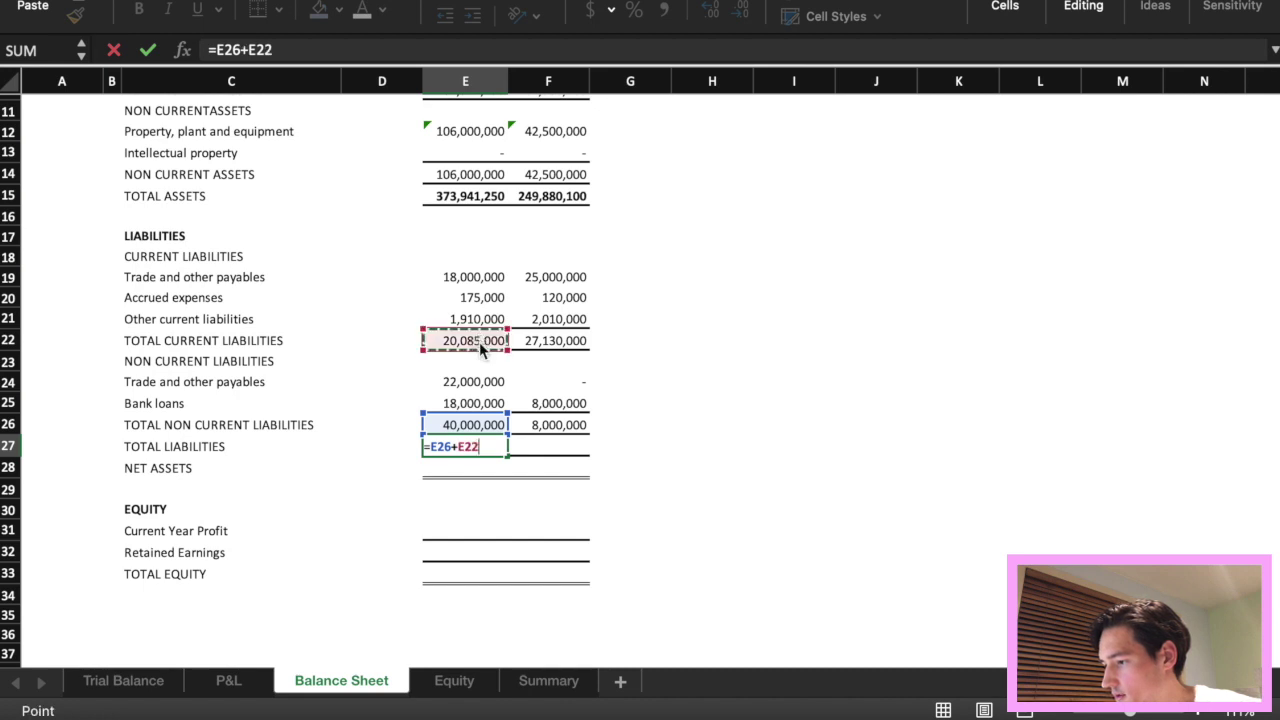
key(Return)
click(500, 454)
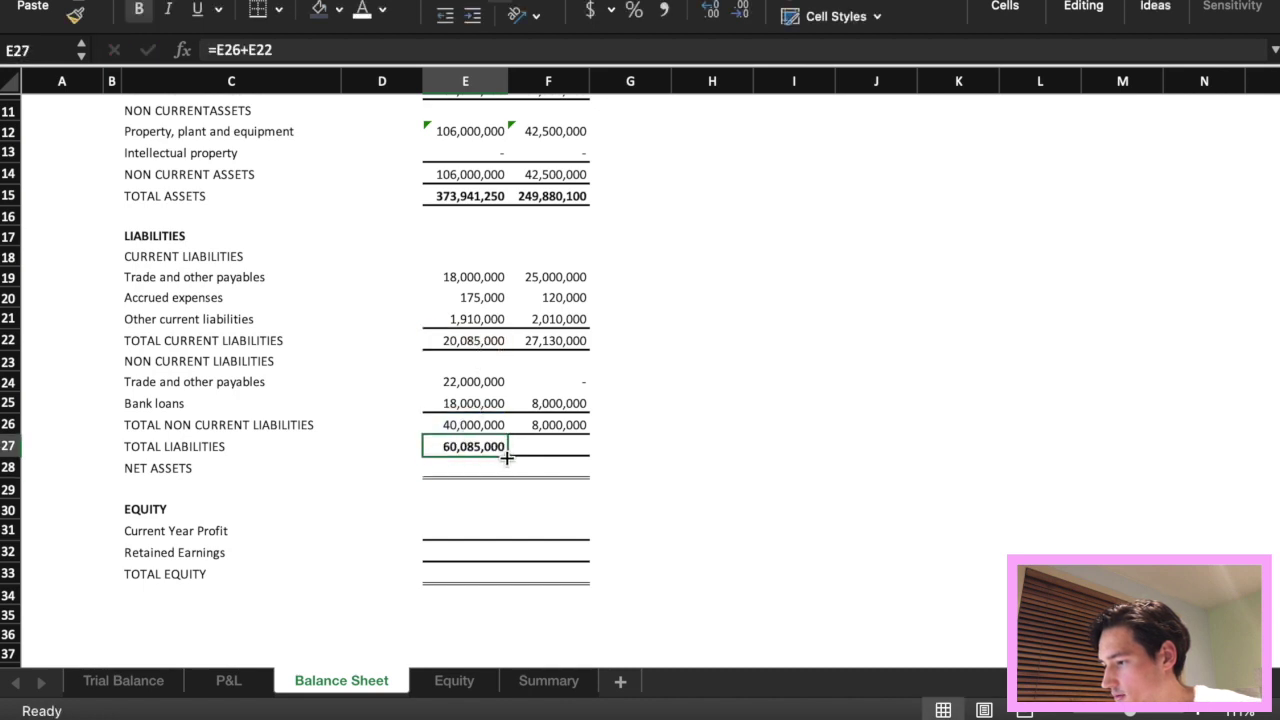
drag(507, 457, 582, 455)
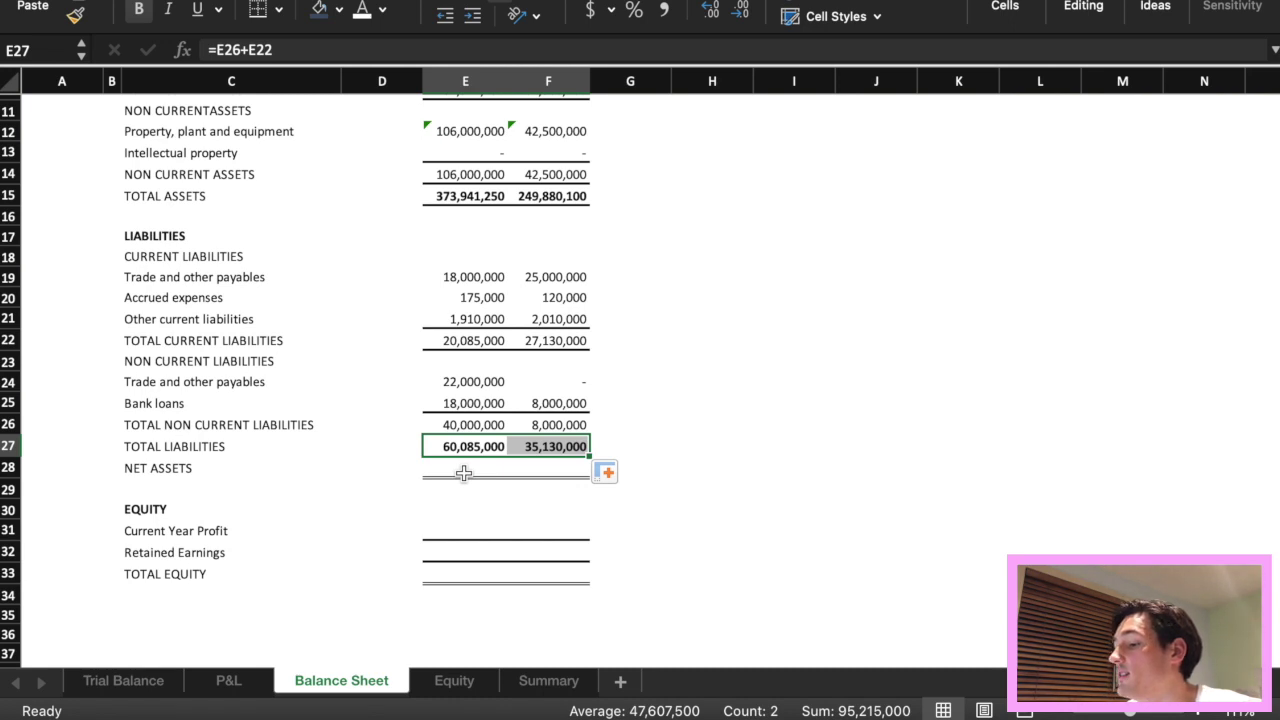
Enter net assets as =E15-E27 in E28 and fill it into F28 (313,856,250; 214,750,100).
click(464, 473)
text(=)
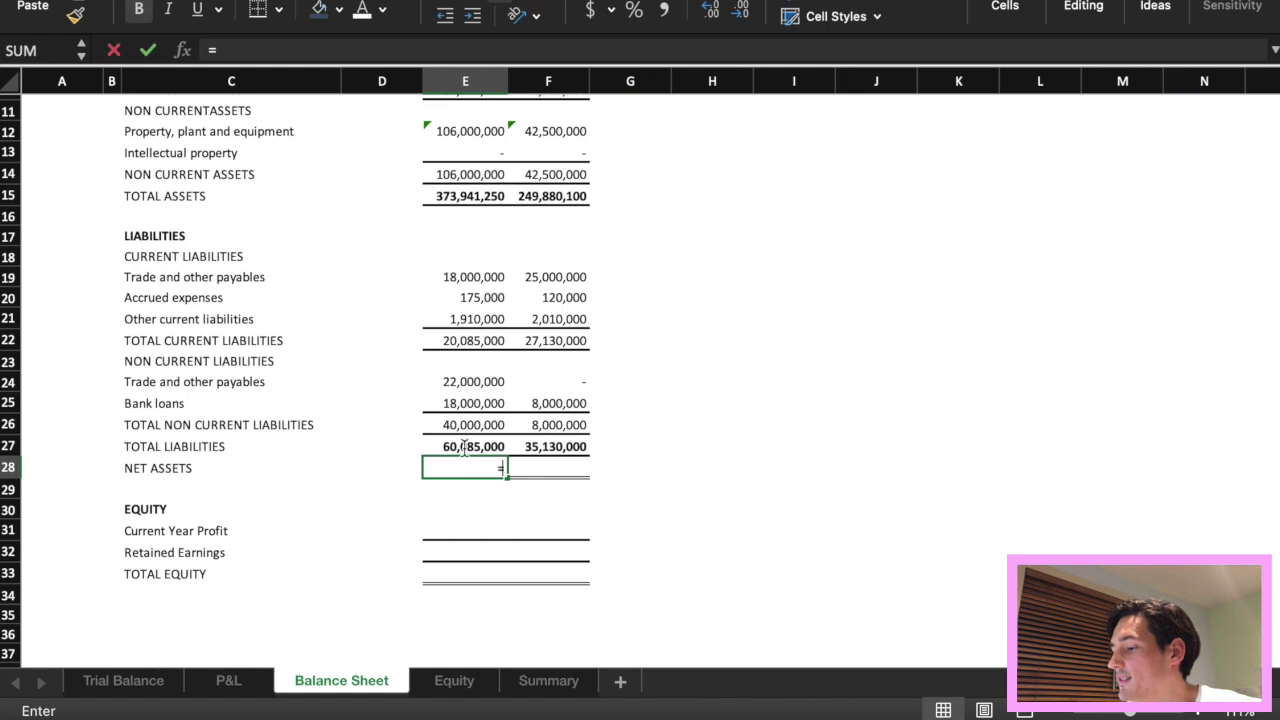
click(490, 200)
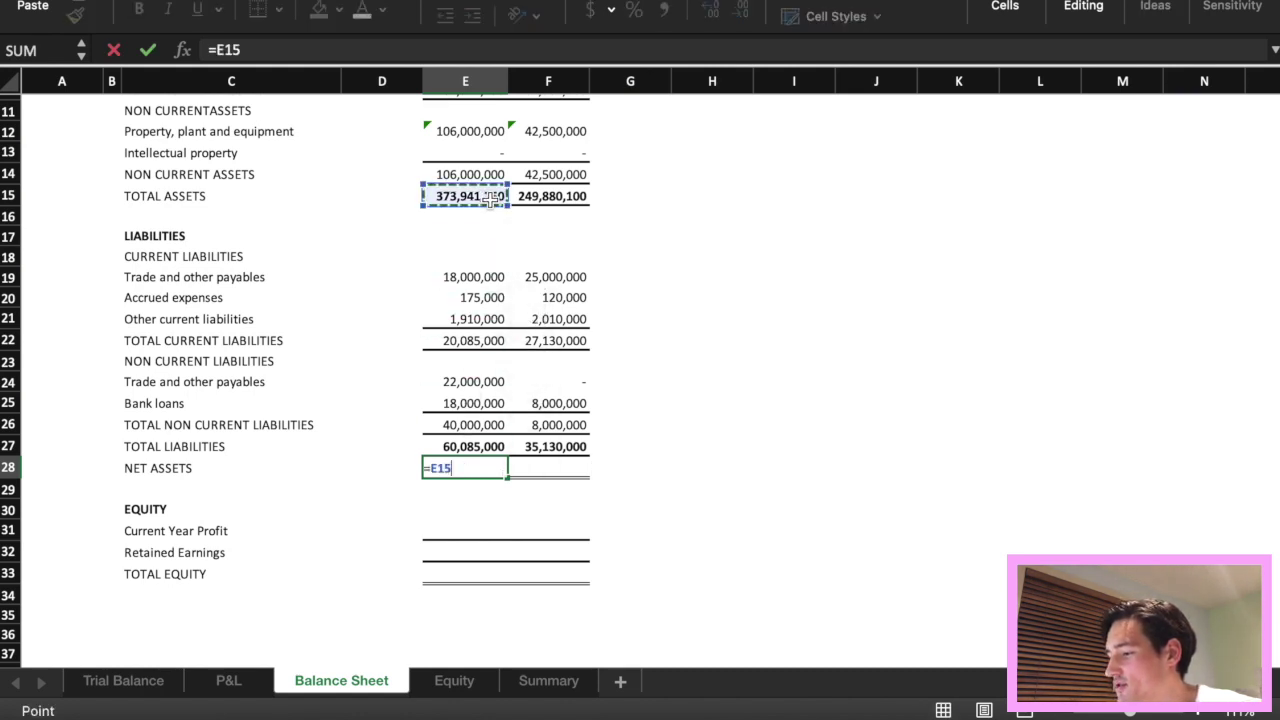
text(-)
click(466, 450)
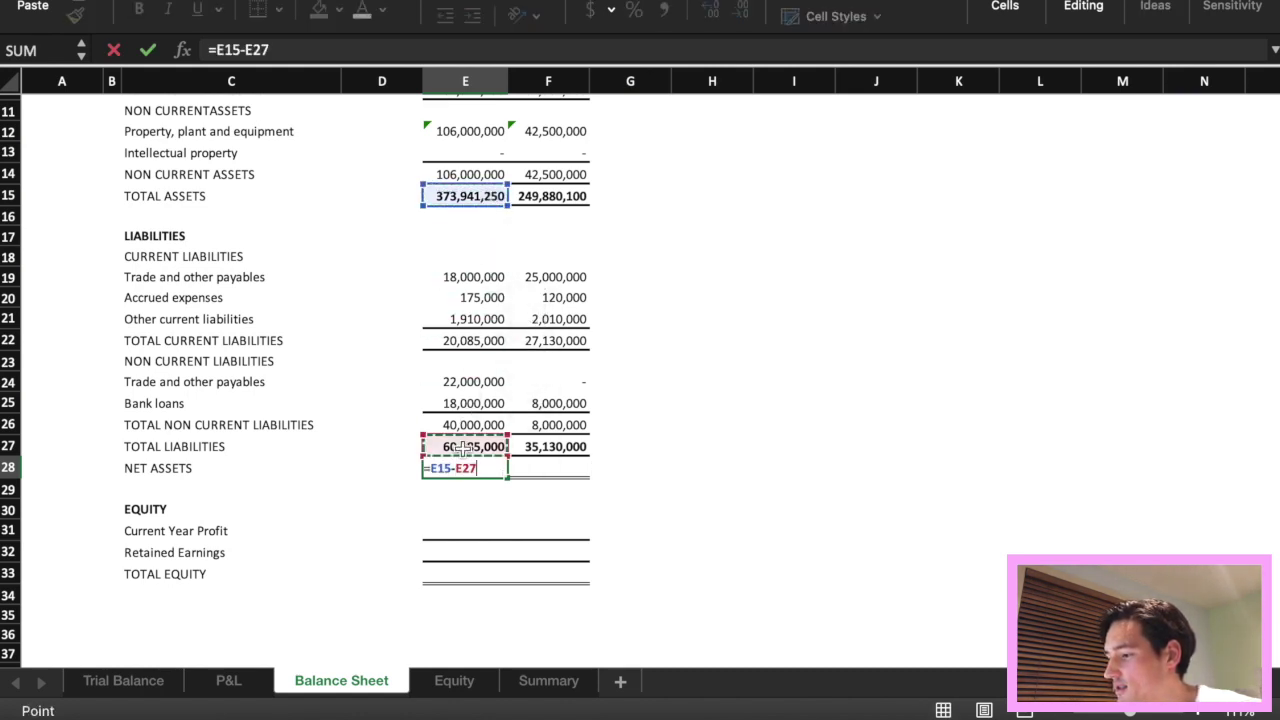
key(Return)
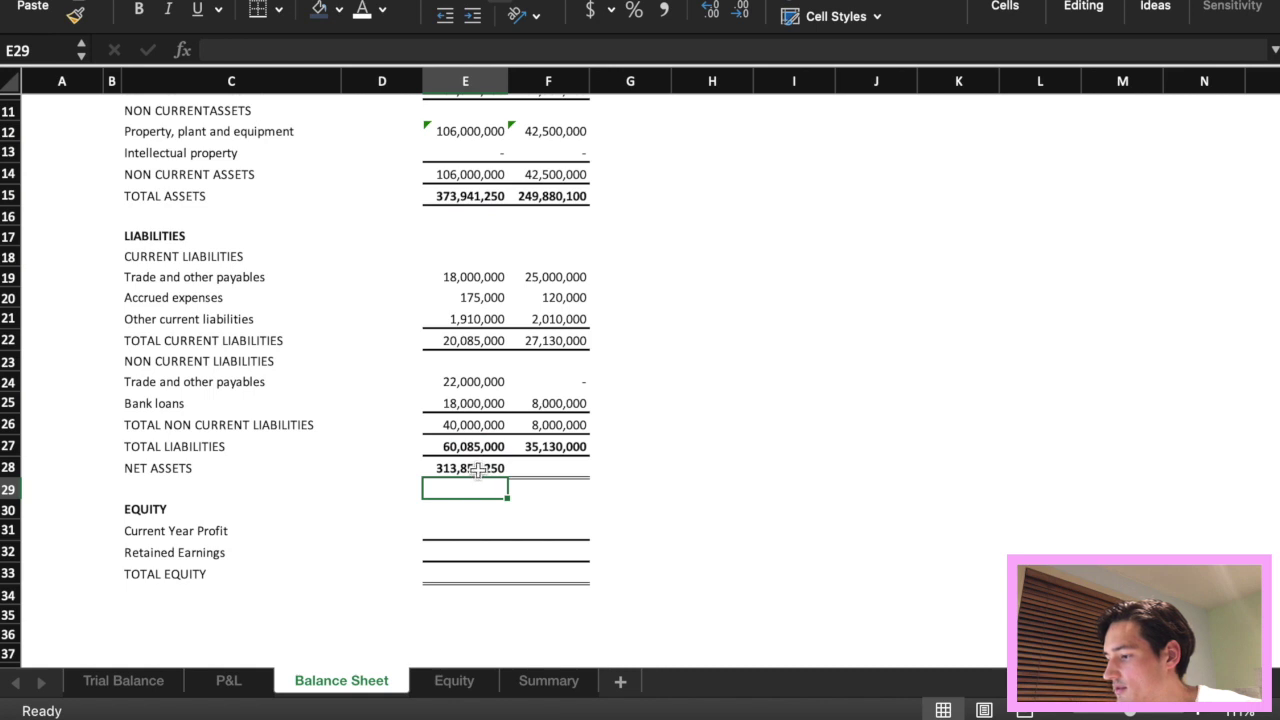
click(478, 470)
drag(508, 480, 566, 480)
Select the 2019 Current Year Profit cell.
click(517, 524)
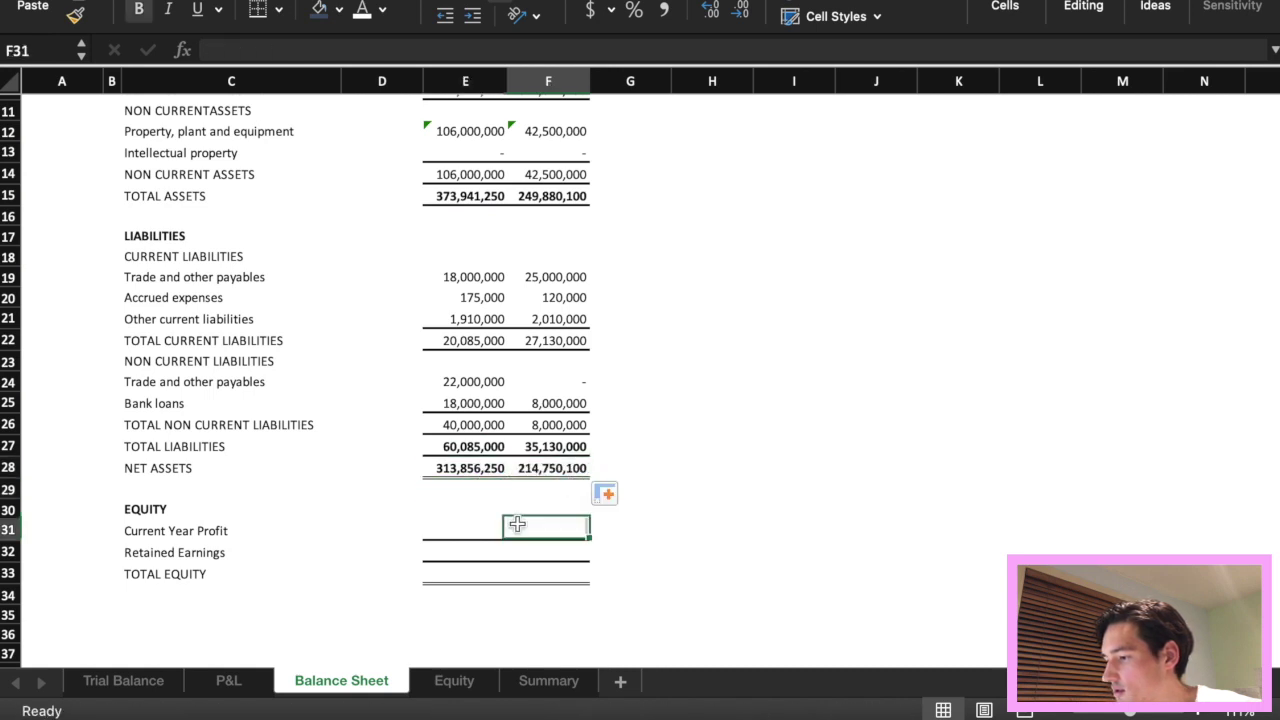
click(458, 533)
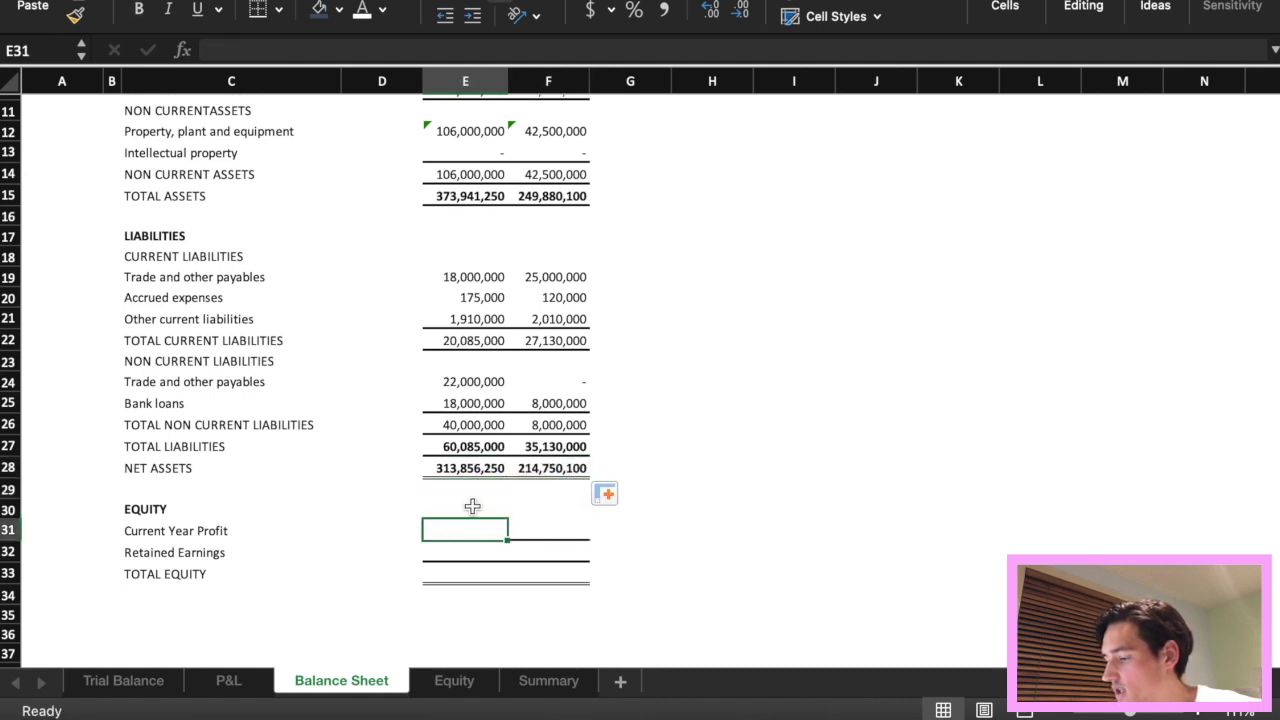
scroll(474, 503, down, 2)
scroll(474, 503, up, 2)
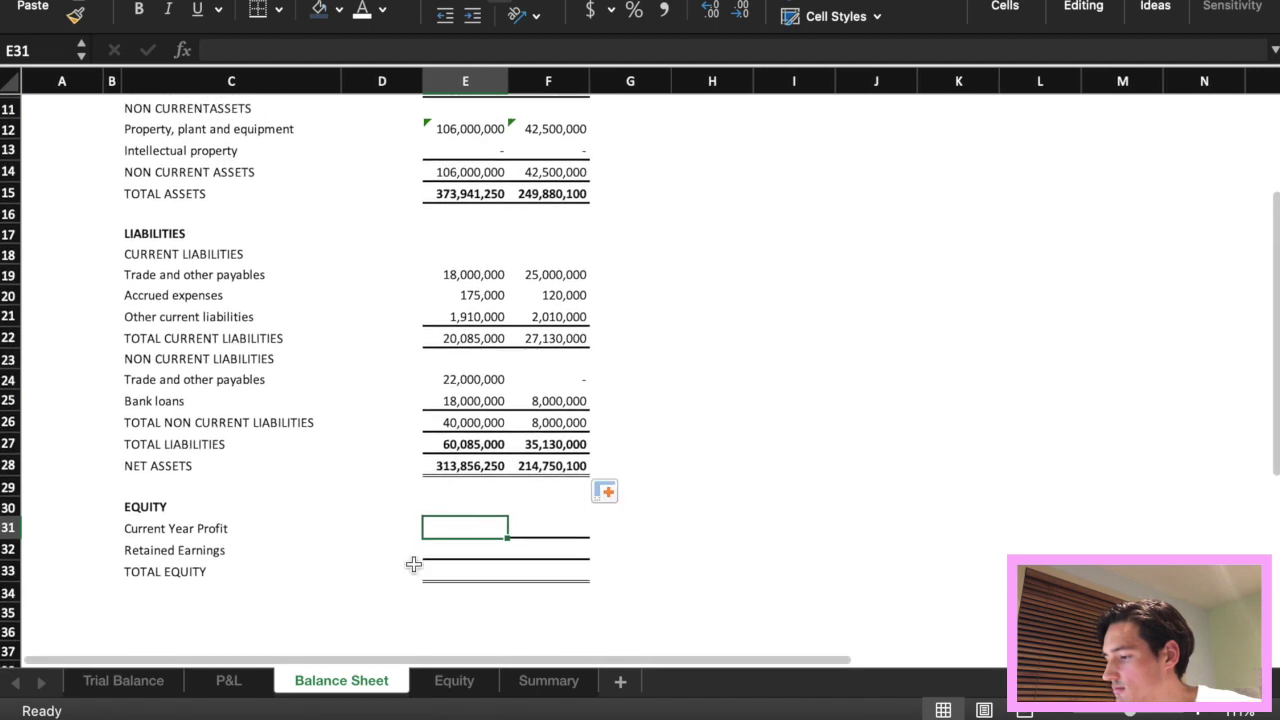
Link Current Year Profit to the P&L total comprehensive income E17 for 2019 and 2018.
click(228, 681)
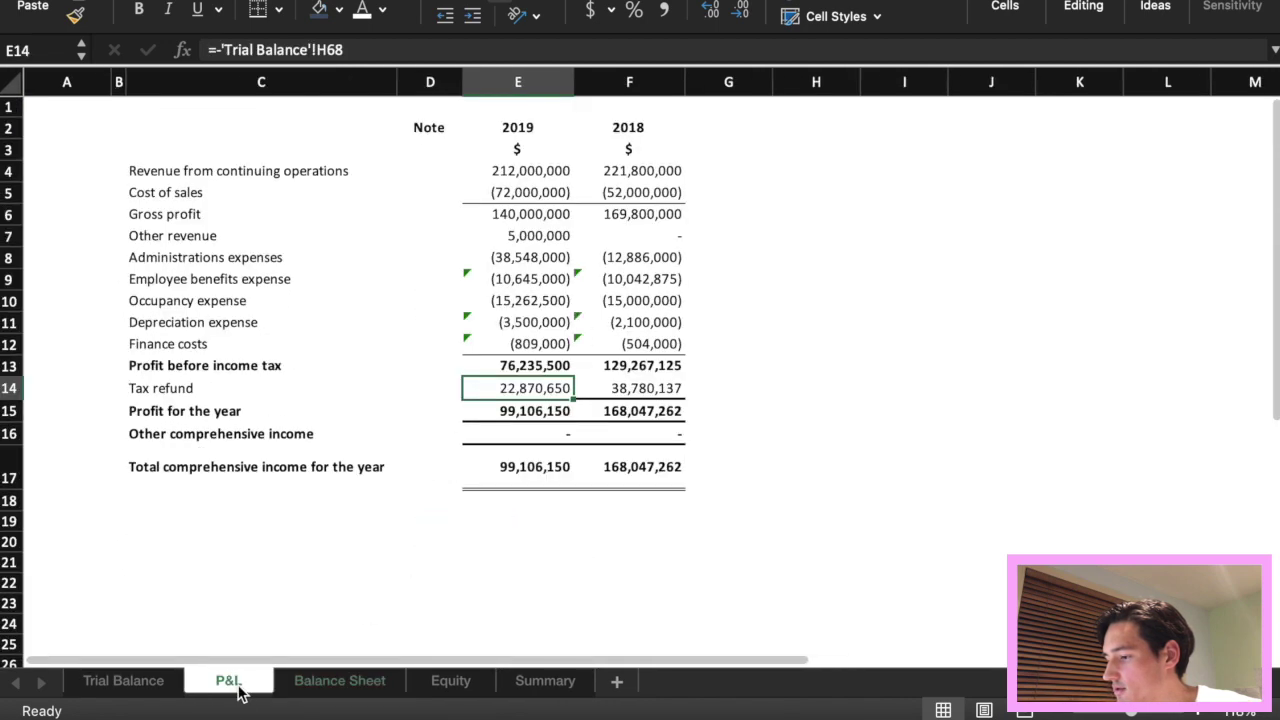
click(297, 690)
text(=)
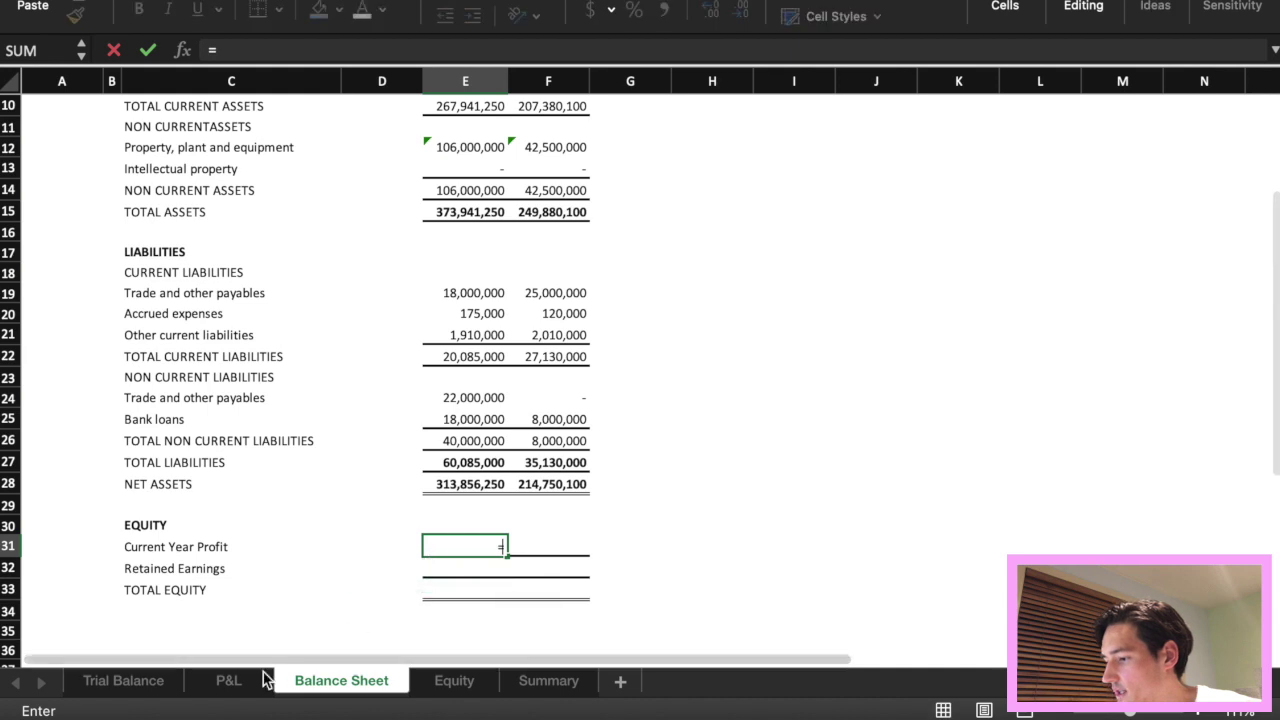
click(235, 682)
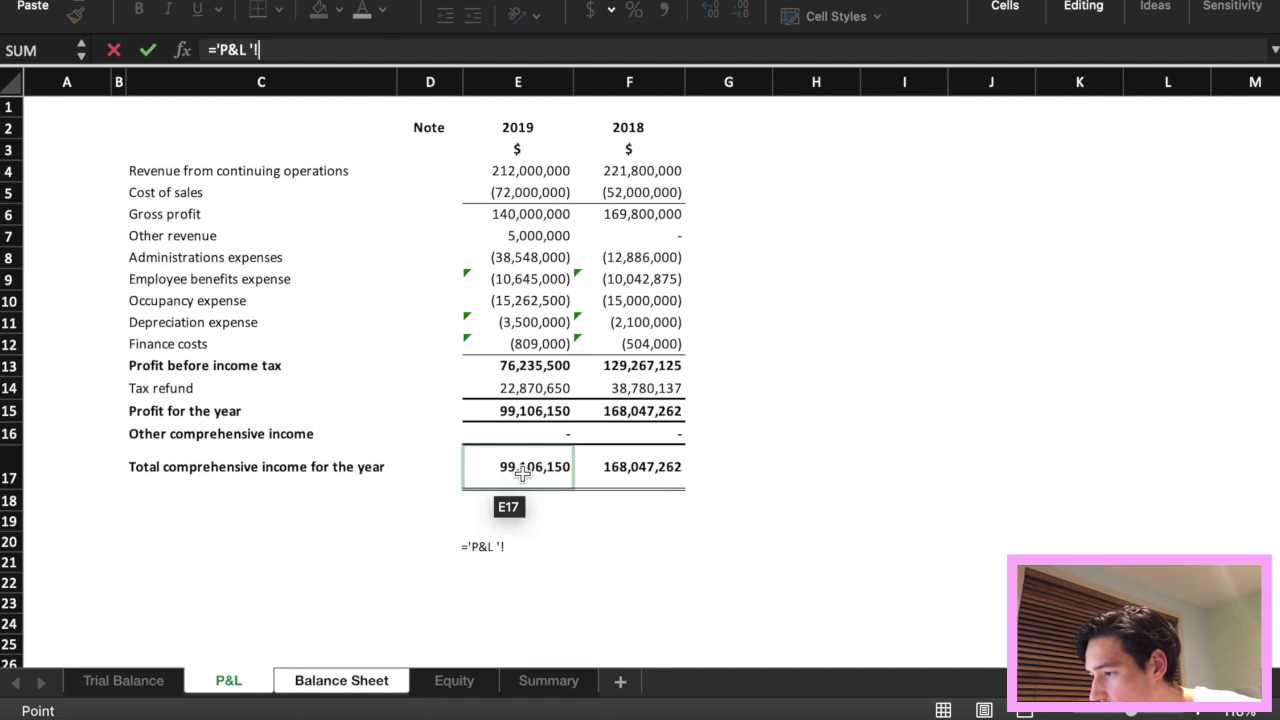
click(522, 474)
key(Return)
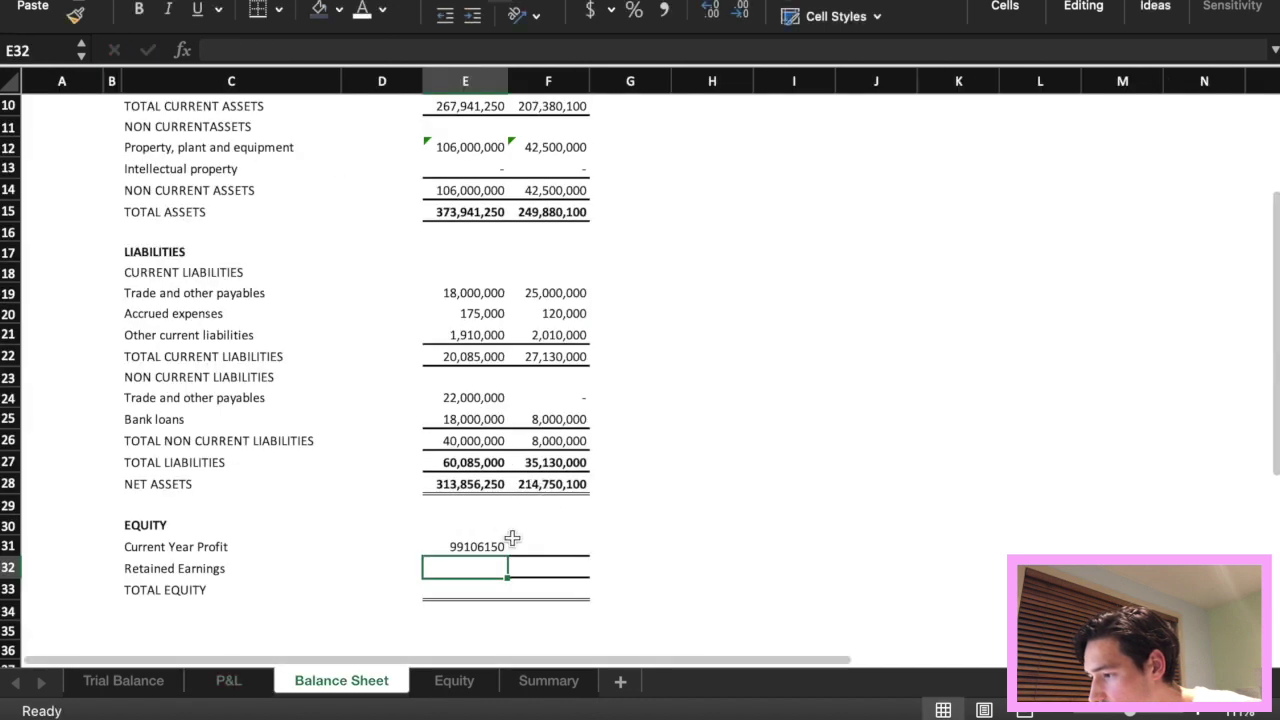
click(495, 545)
drag(509, 555, 586, 554)
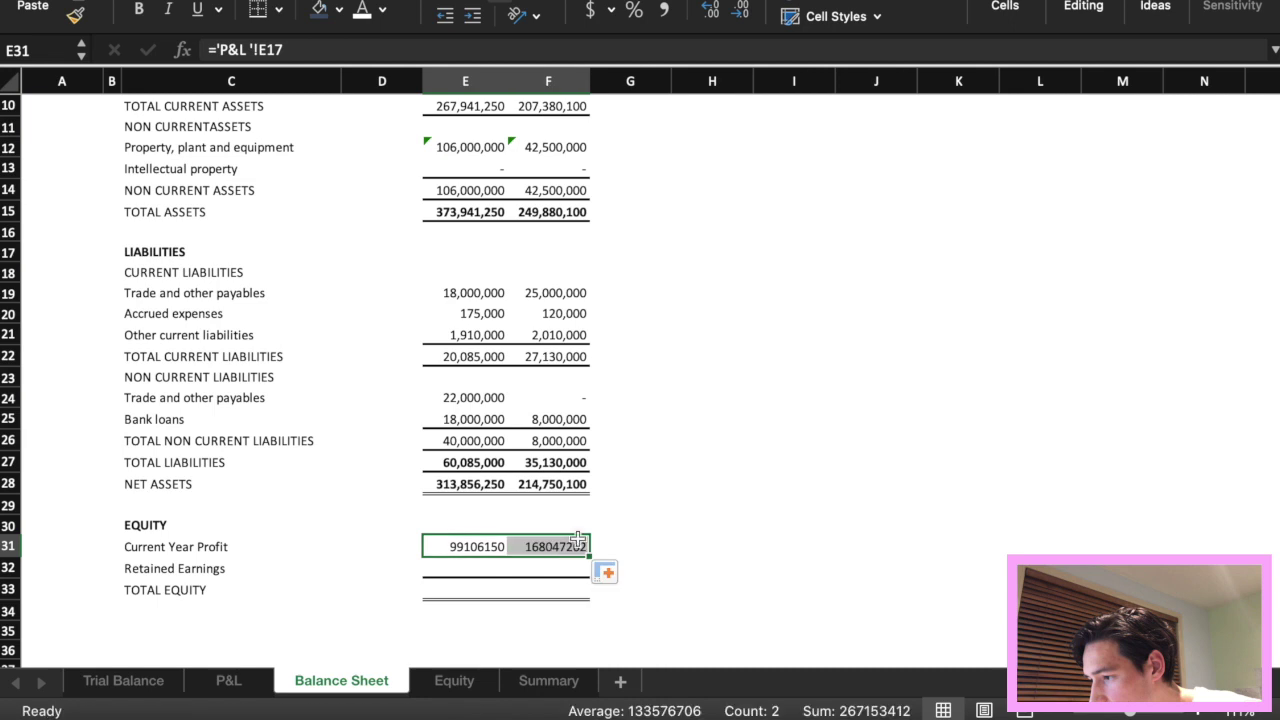
Format Painter the total liabilities cell's bold comma format onto the Current Year Profit figures.
click(478, 462)
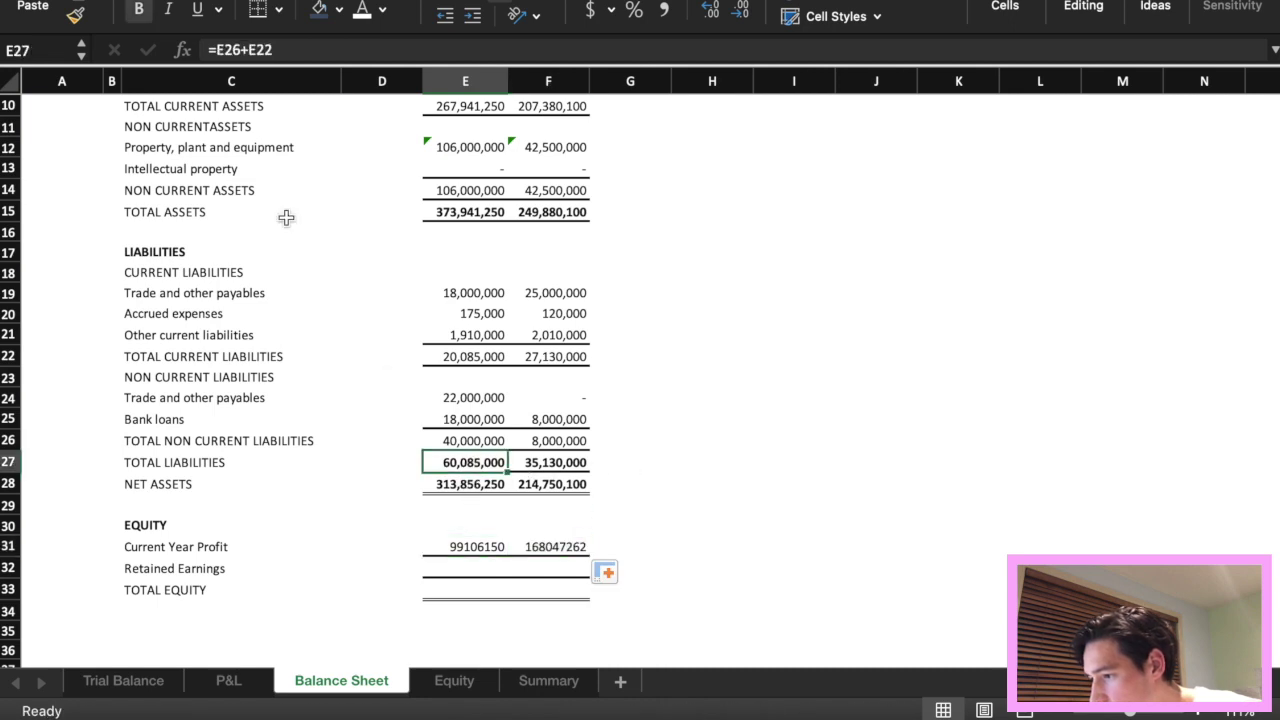
click(75, 14)
drag(490, 547, 555, 549)
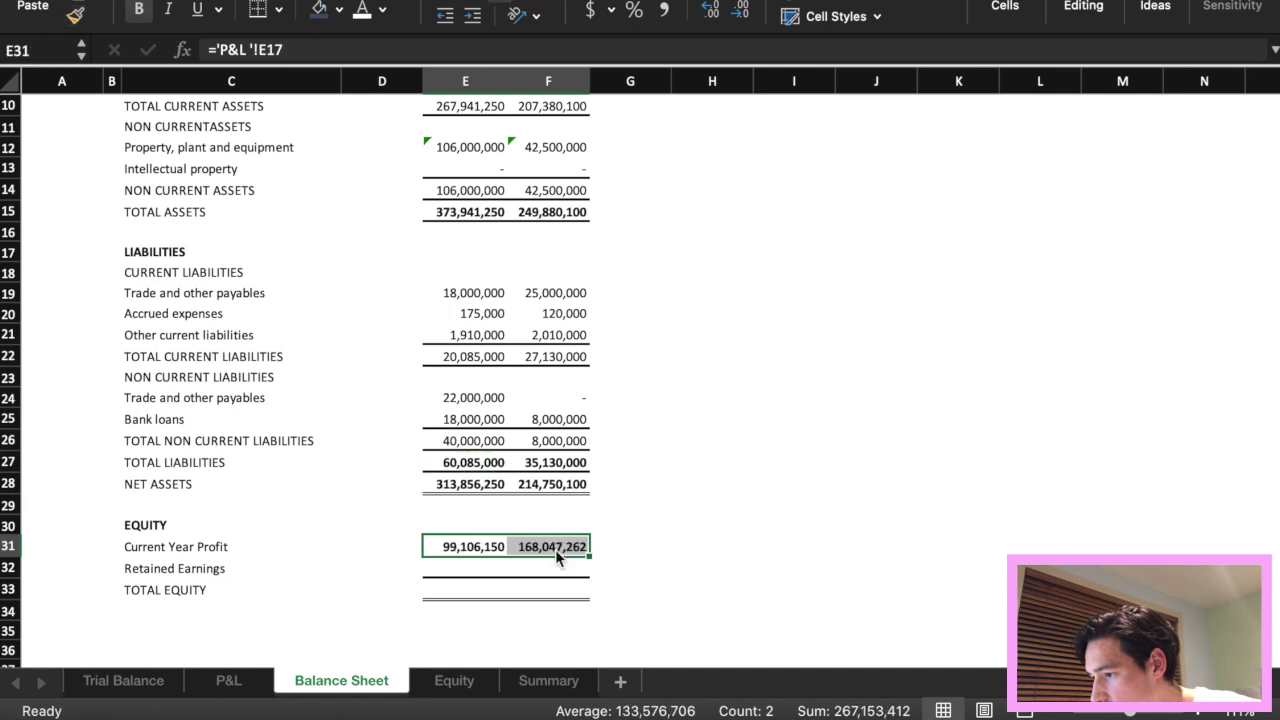
Link the 2019 Retained Earnings cell to Trial Balance cell H29.
click(465, 573)
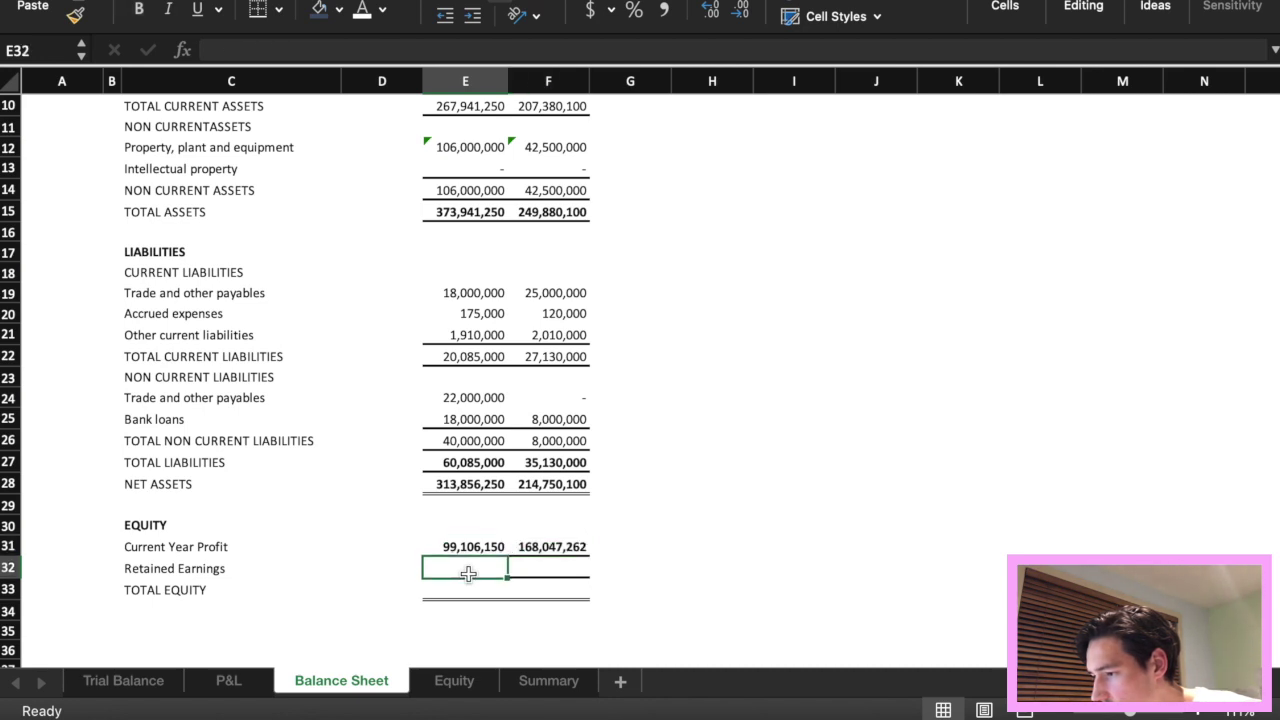
click(245, 680)
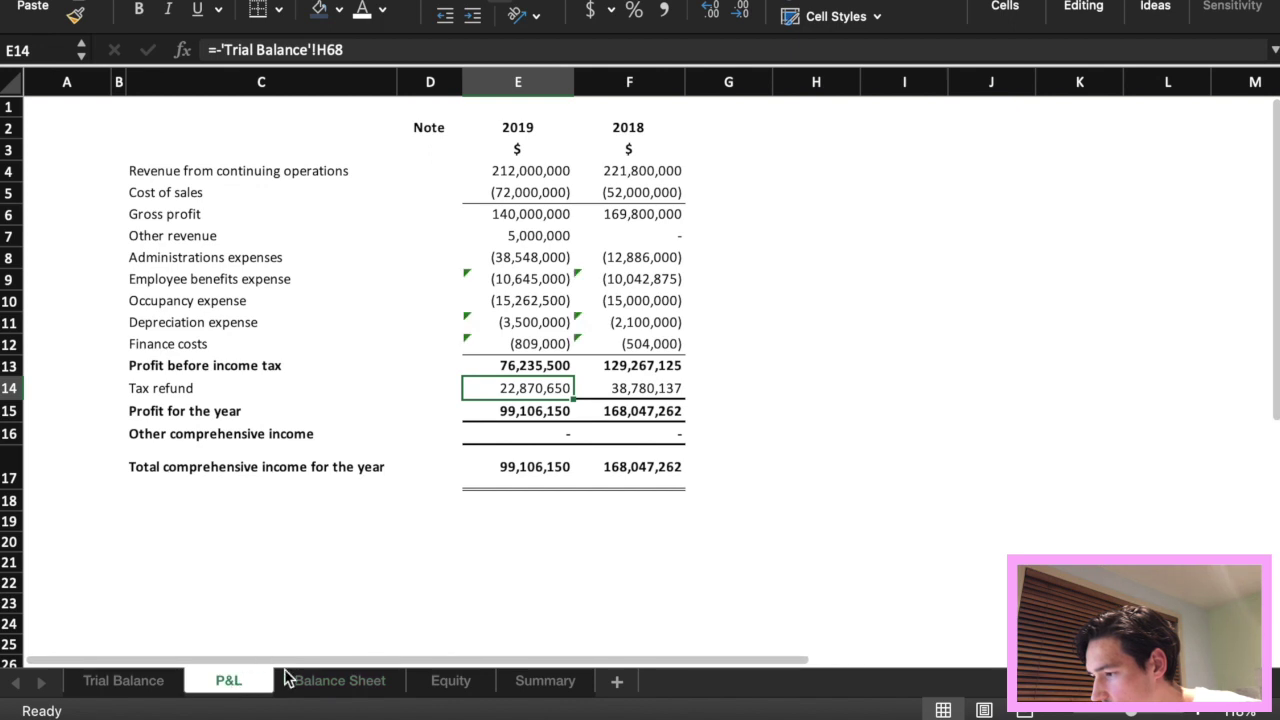
click(317, 680)
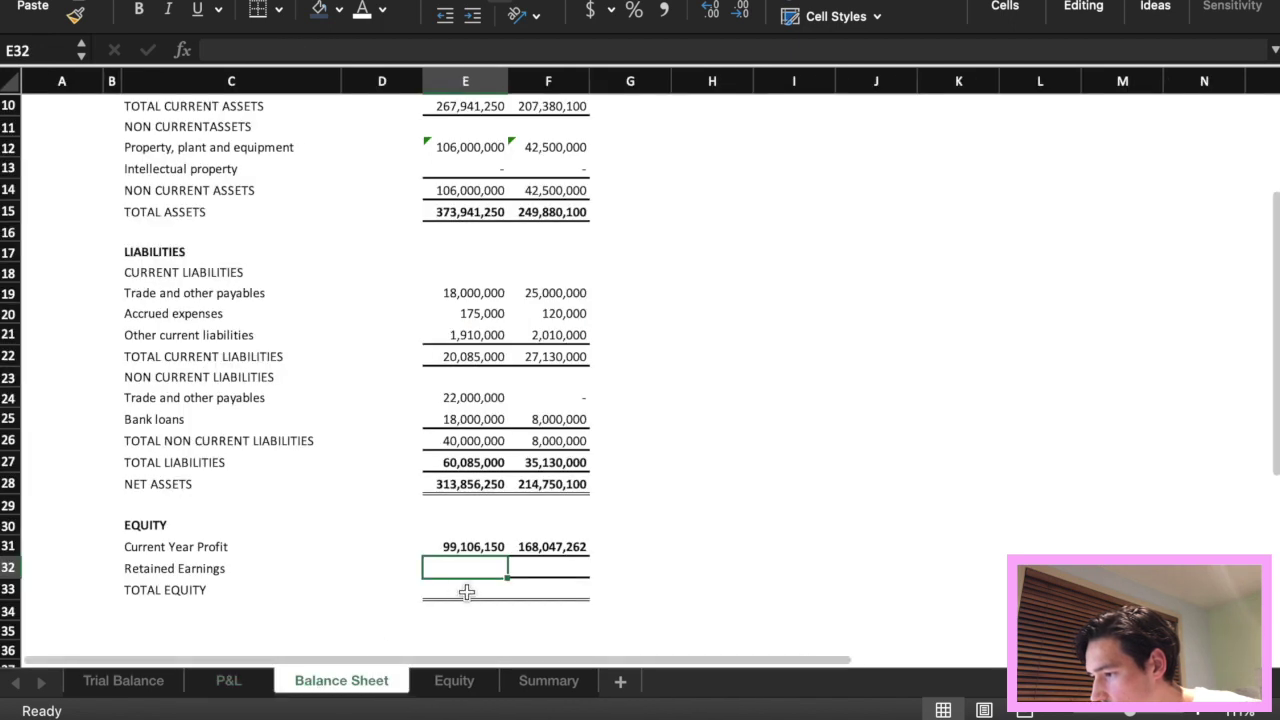
text(=)
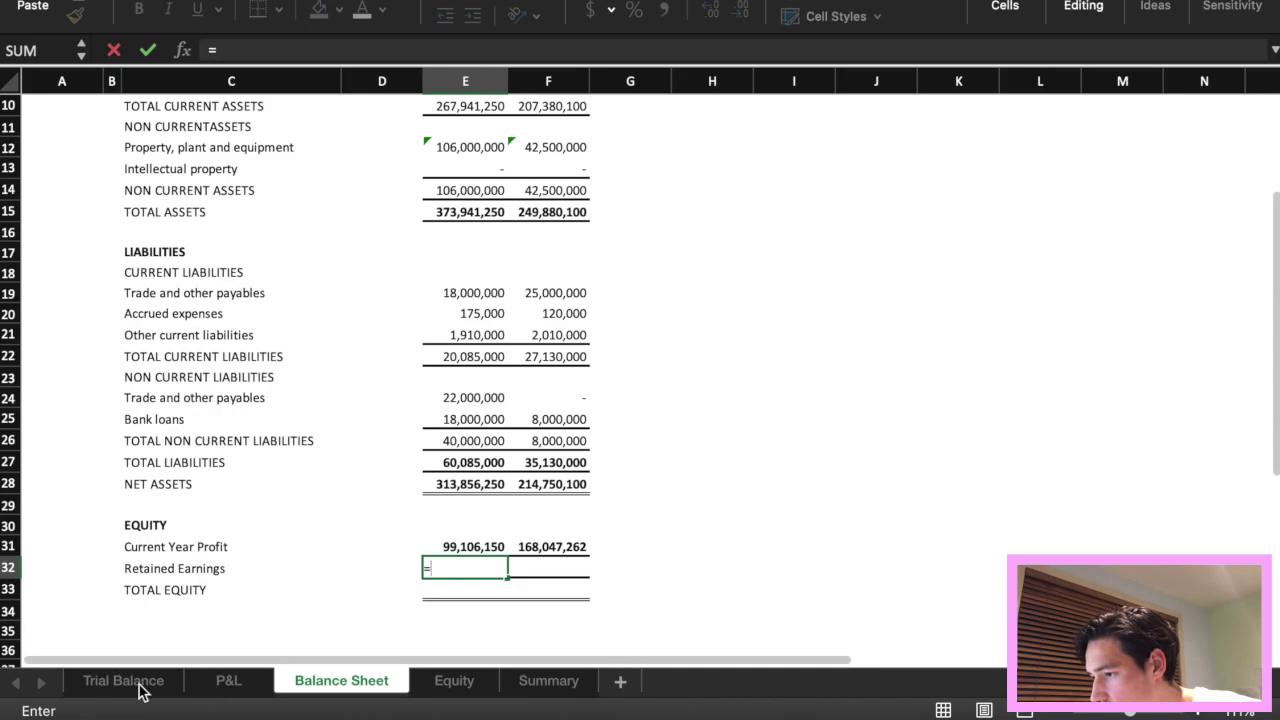
click(137, 686)
scroll(580, 520, down, 3)
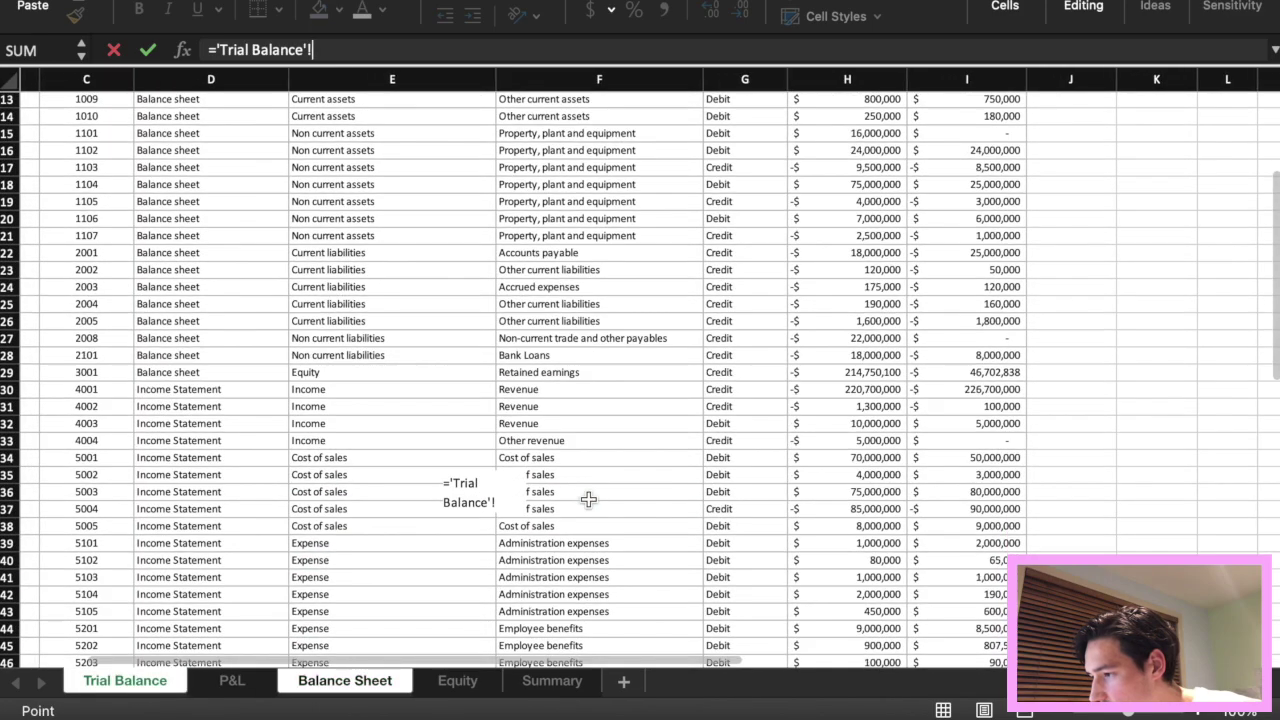
scroll(417, 357, right, 2)
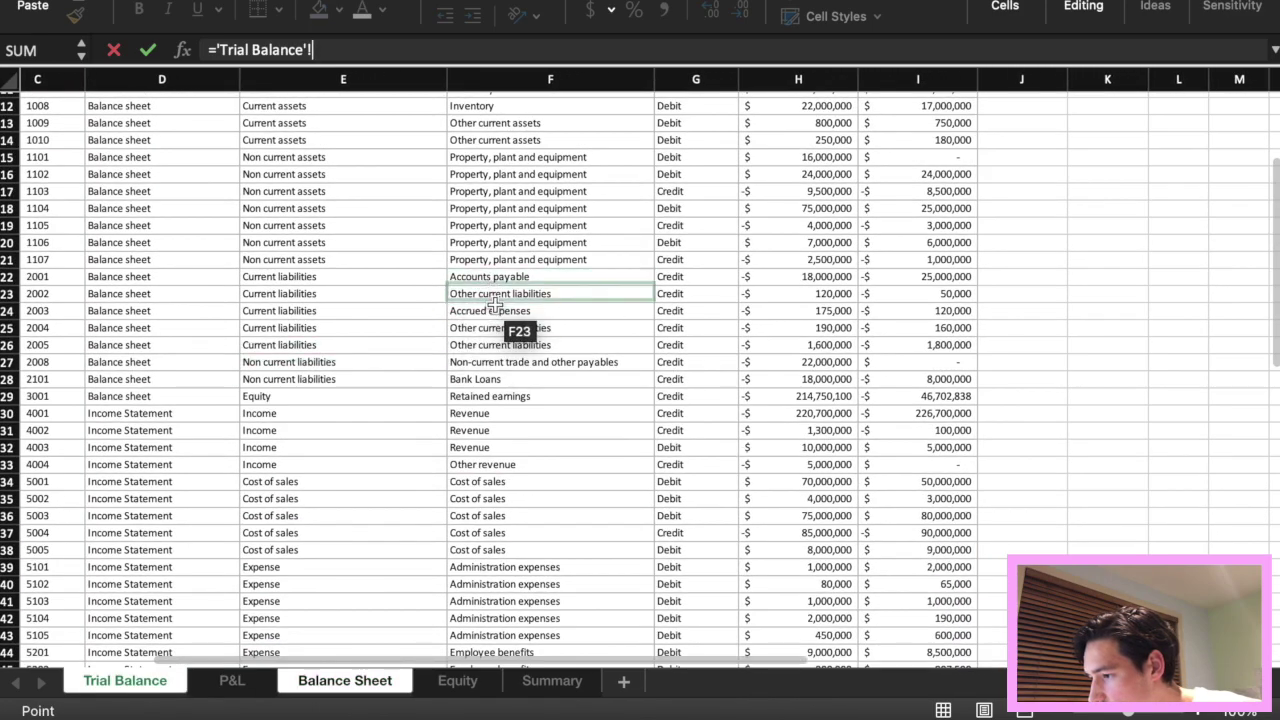
scroll(516, 468, down, 5)
scroll(514, 463, up, 5)
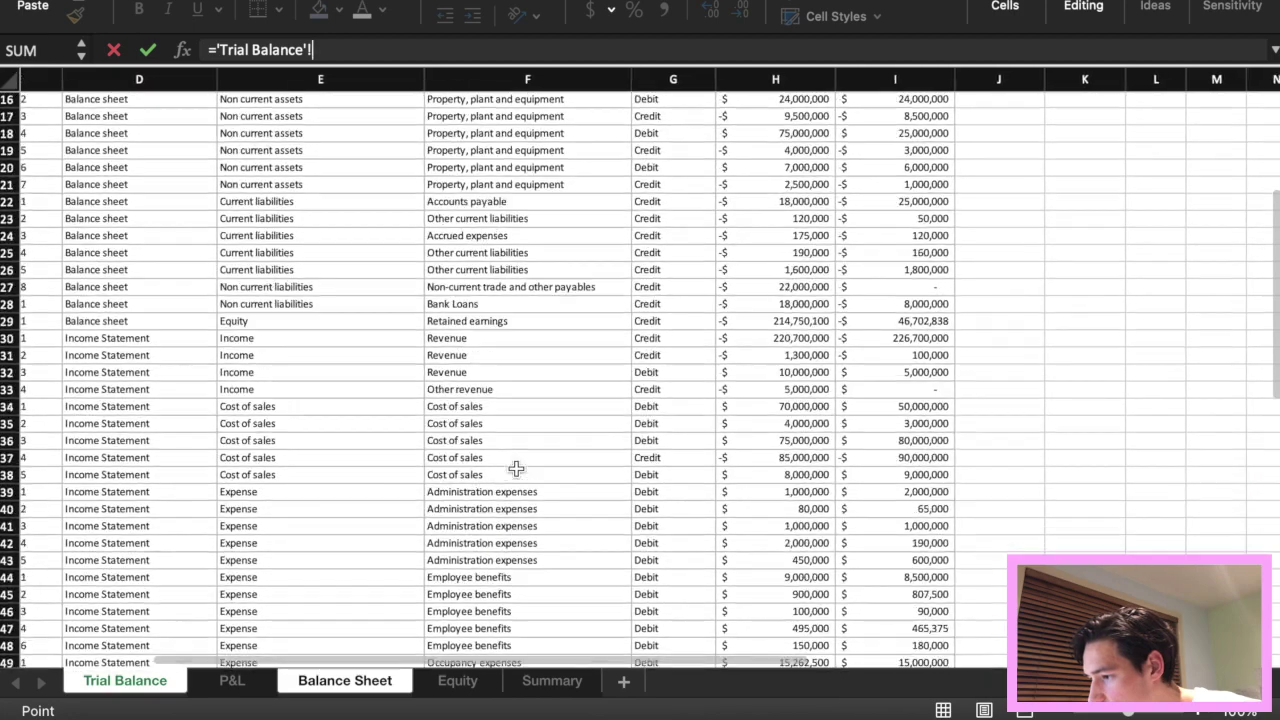
click(510, 456)
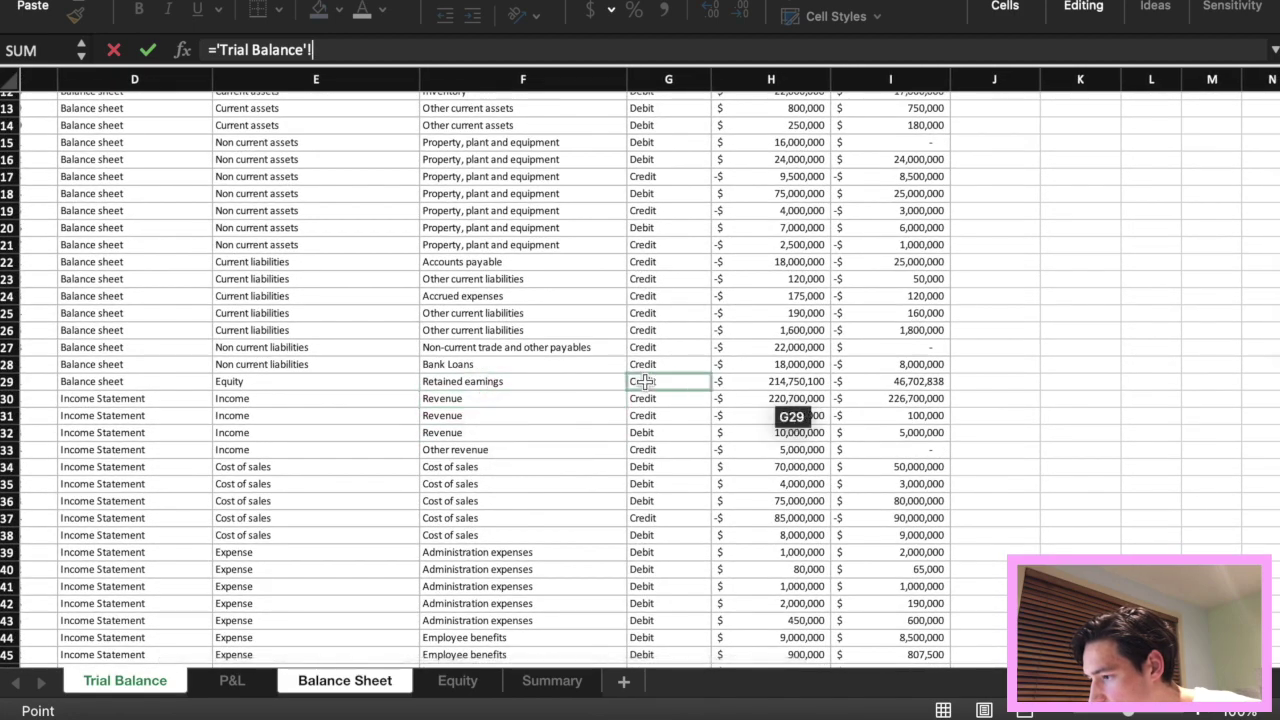
click(736, 385)
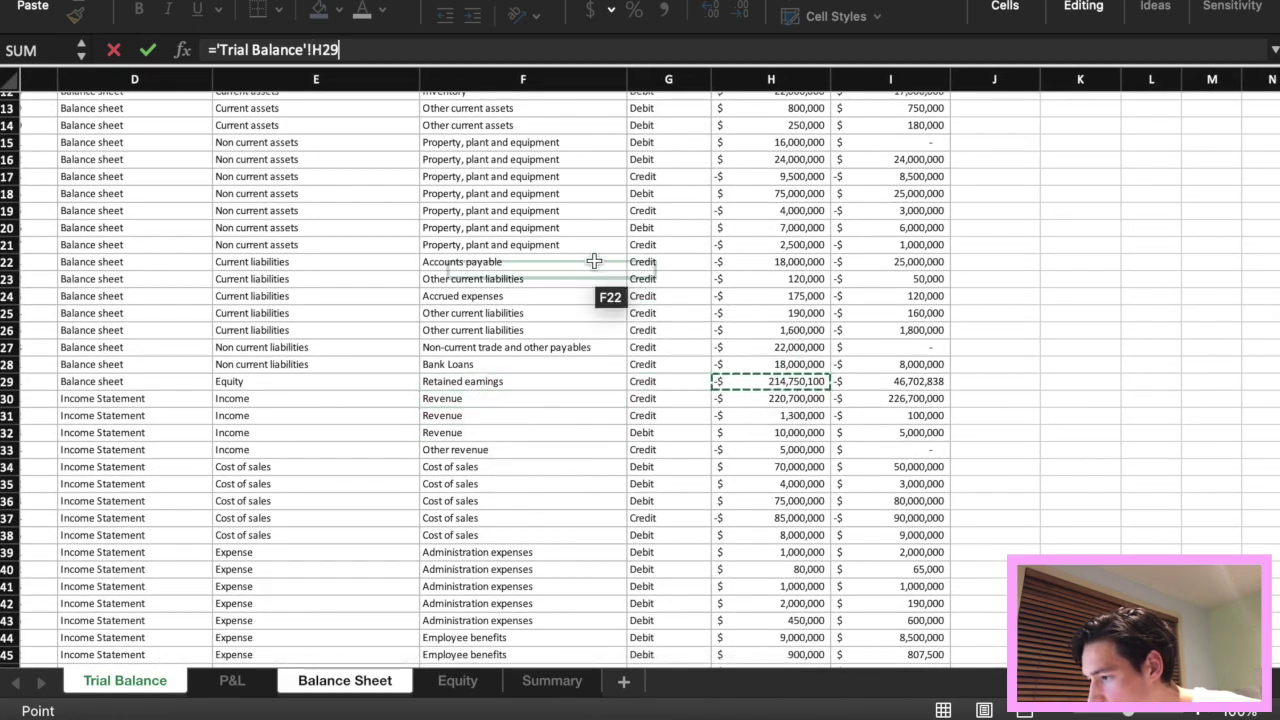
key(Return)
Negate the Retained Earnings formula to =-'Trial Balance'!H29 and fill it into 2018.
key(Up)
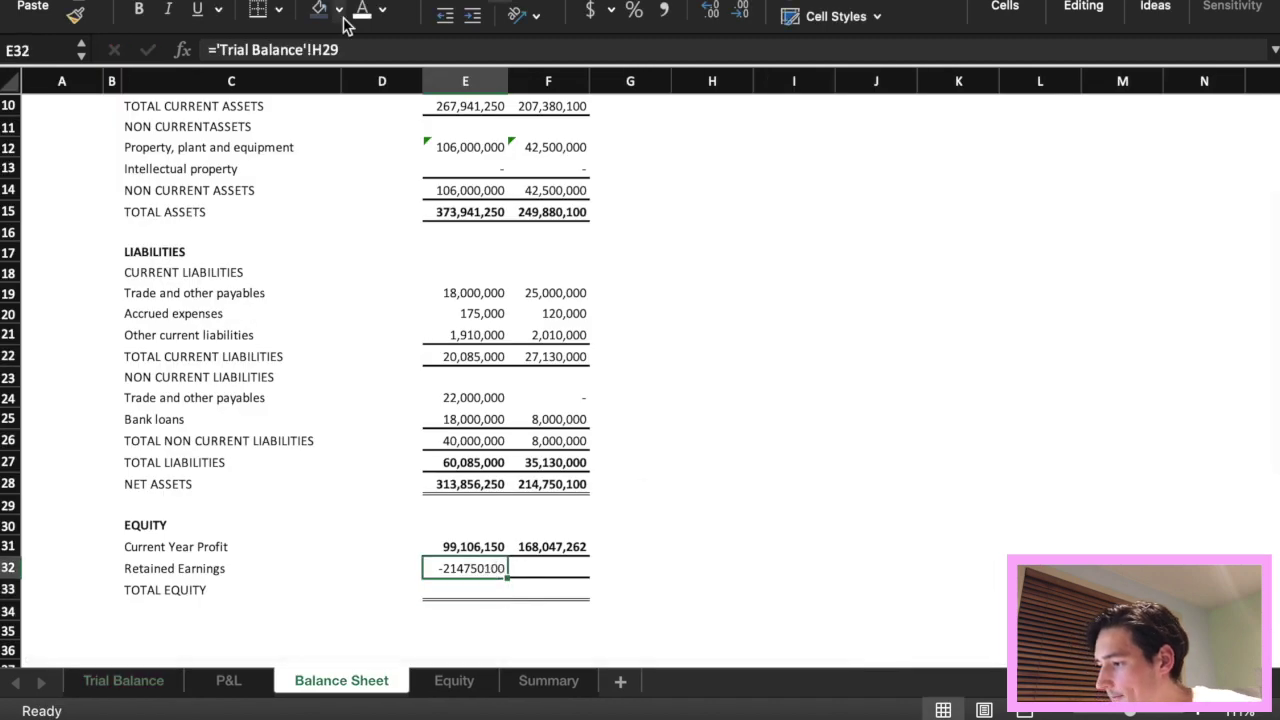
click(220, 50)
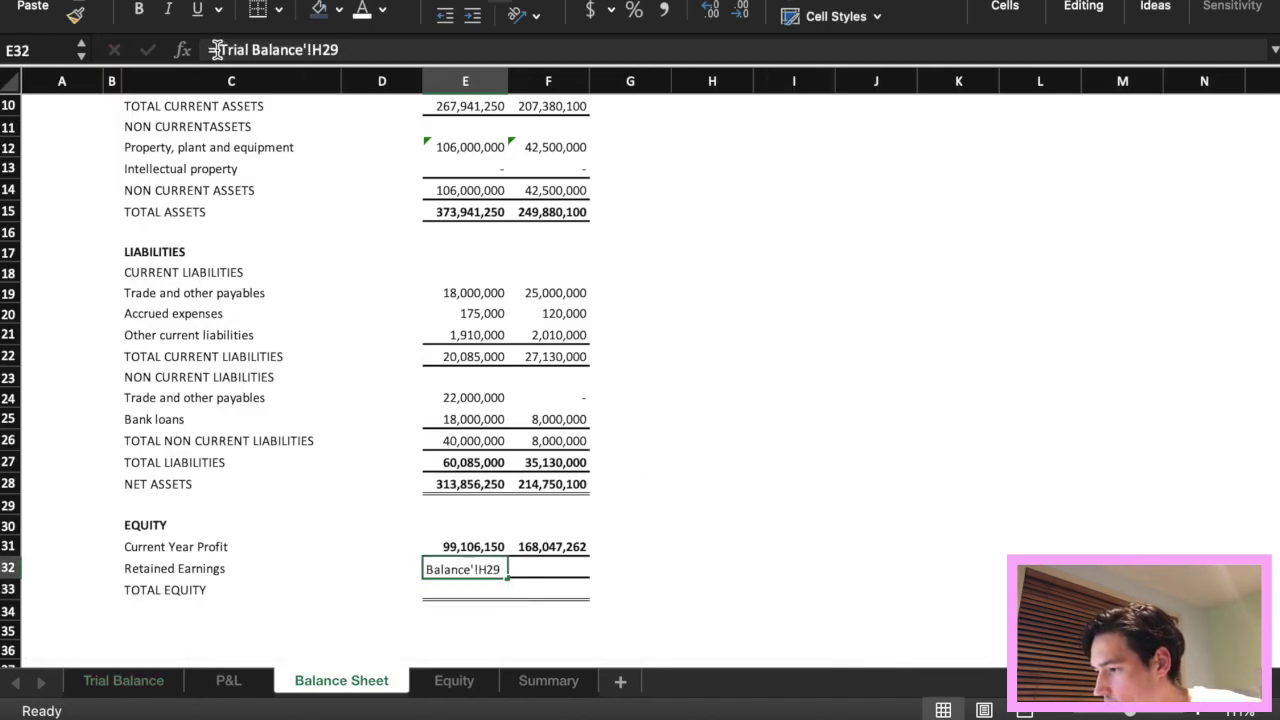
key(Return)
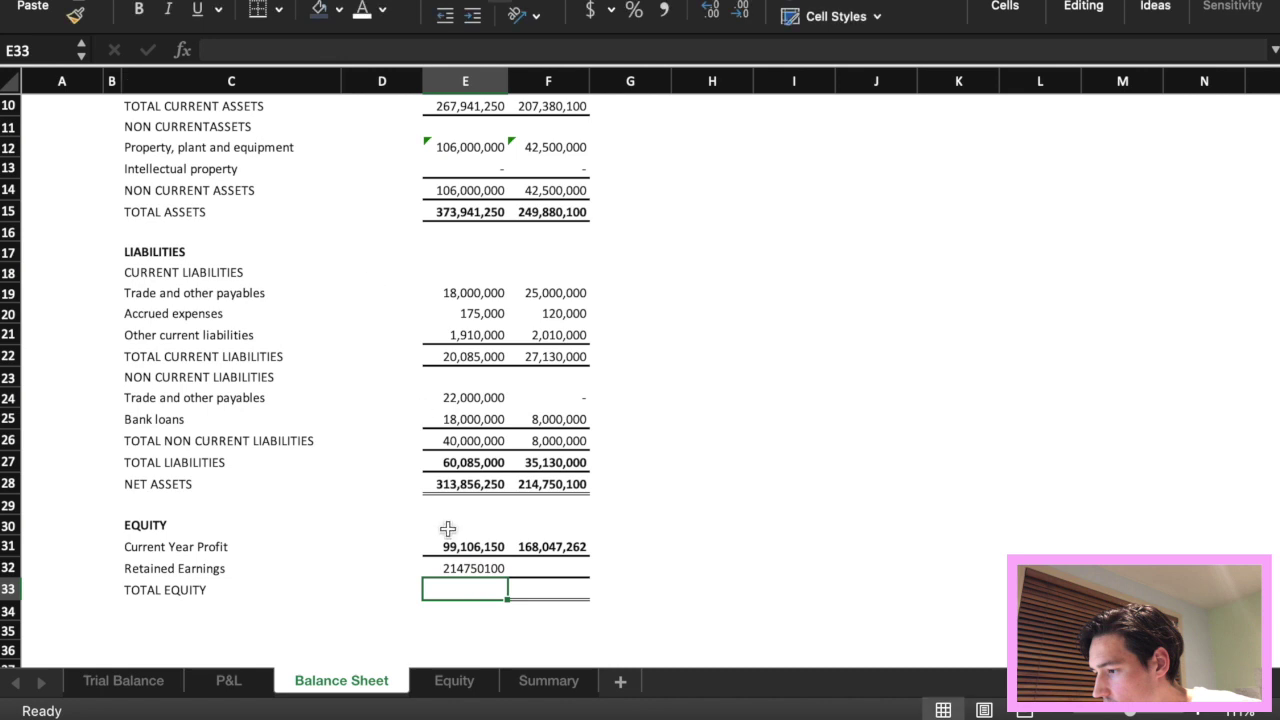
click(490, 568)
drag(507, 579, 568, 578)
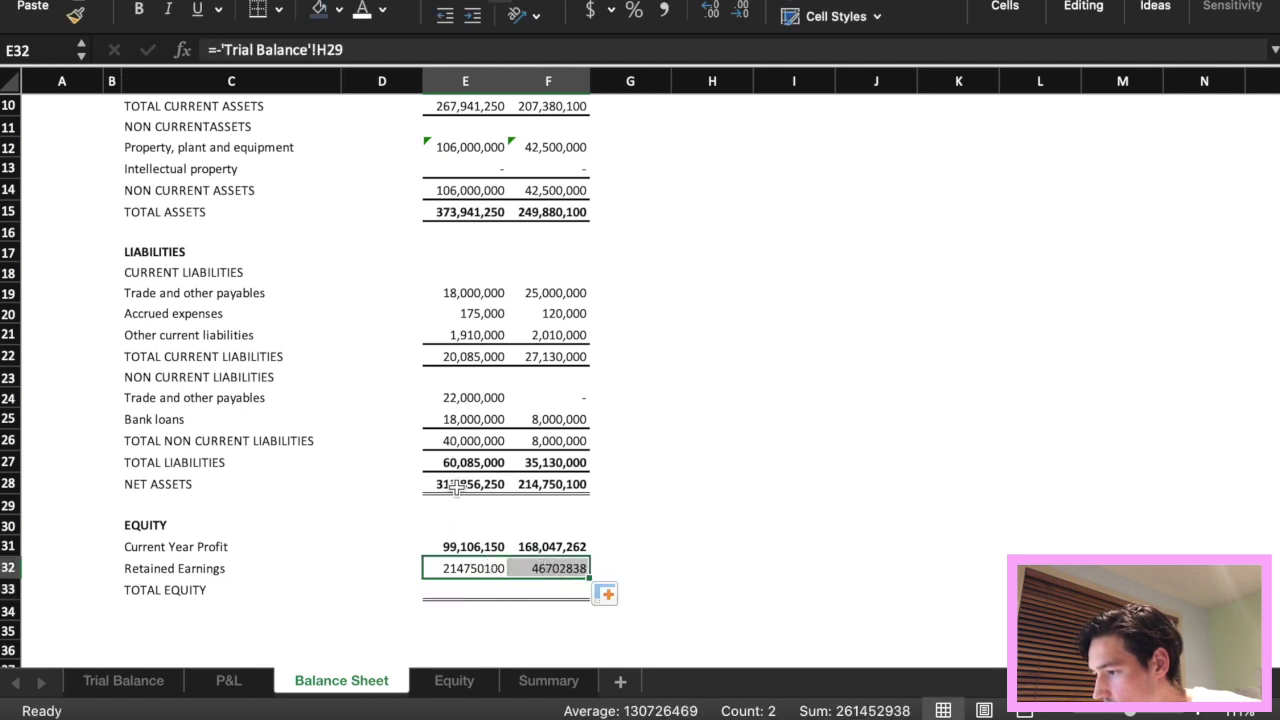
Copy the non-current liabilities total's comma format onto the Retained Earnings values.
click(465, 441)
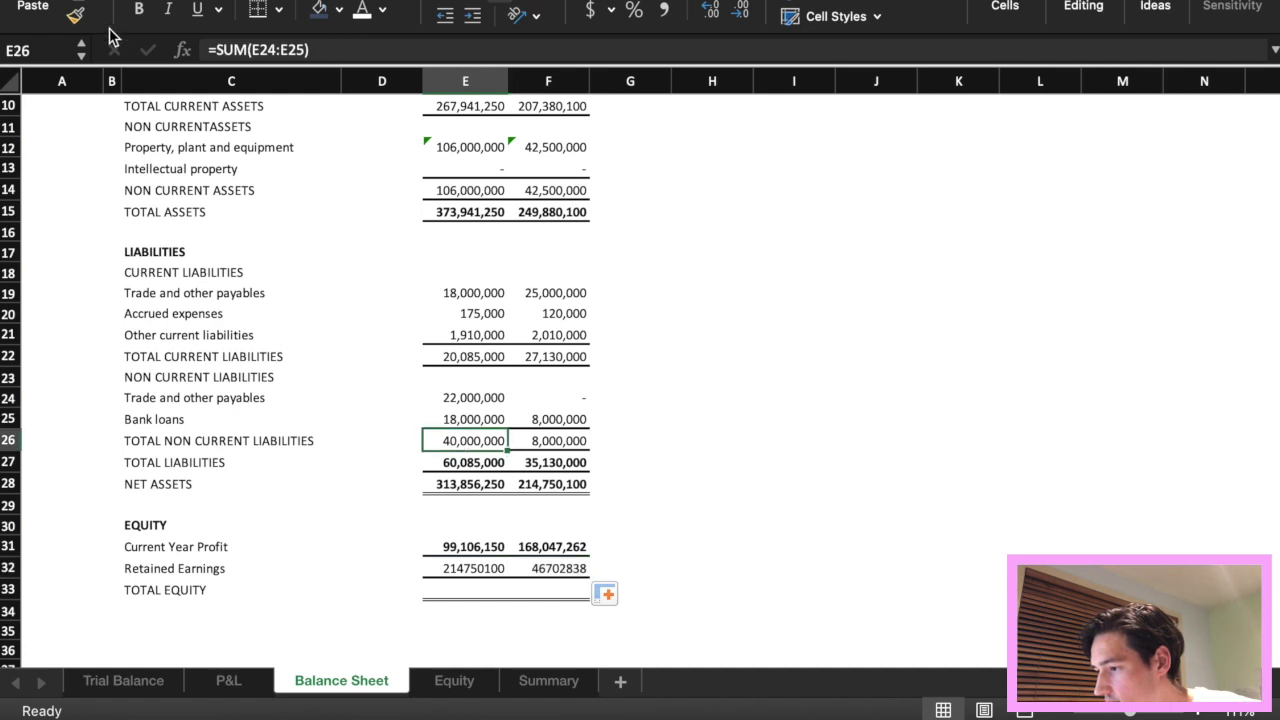
click(75, 14)
drag(495, 568, 546, 581)
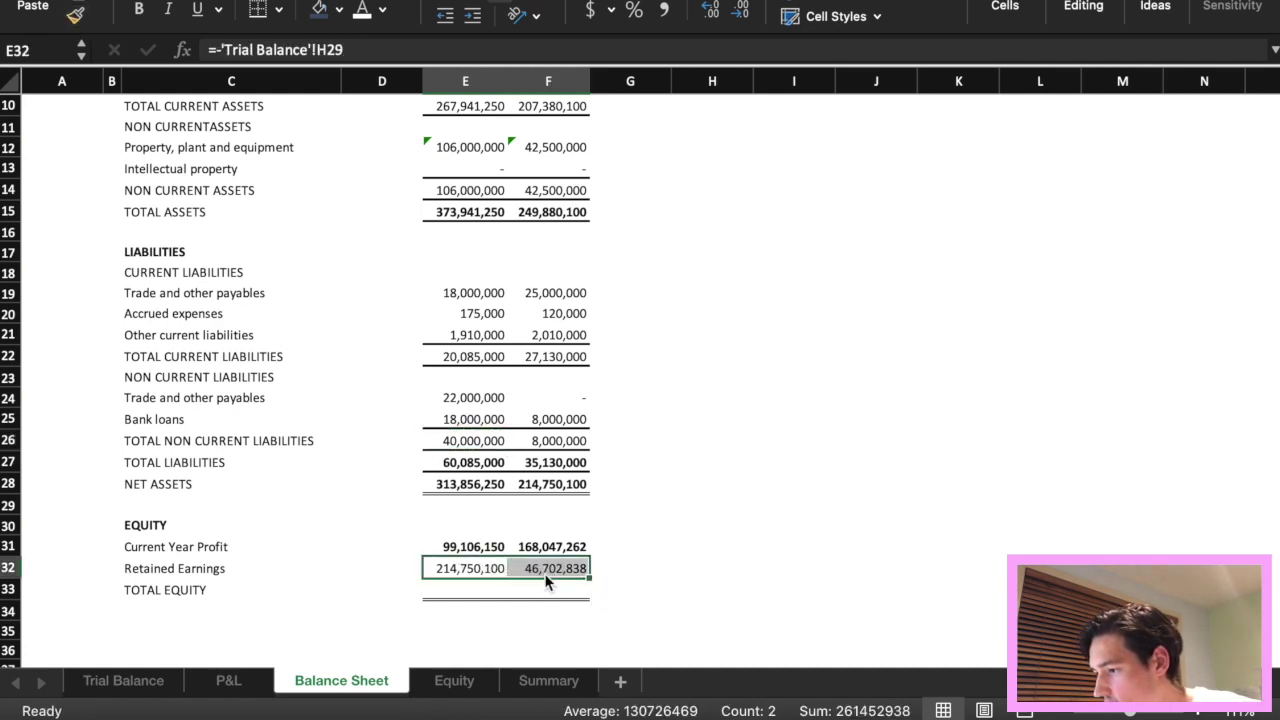
Enter bold Total Equity =E31+E32 in E33 and fill it to F33 (313,856,250; 214,750,100).
click(540, 590)
click(469, 596)
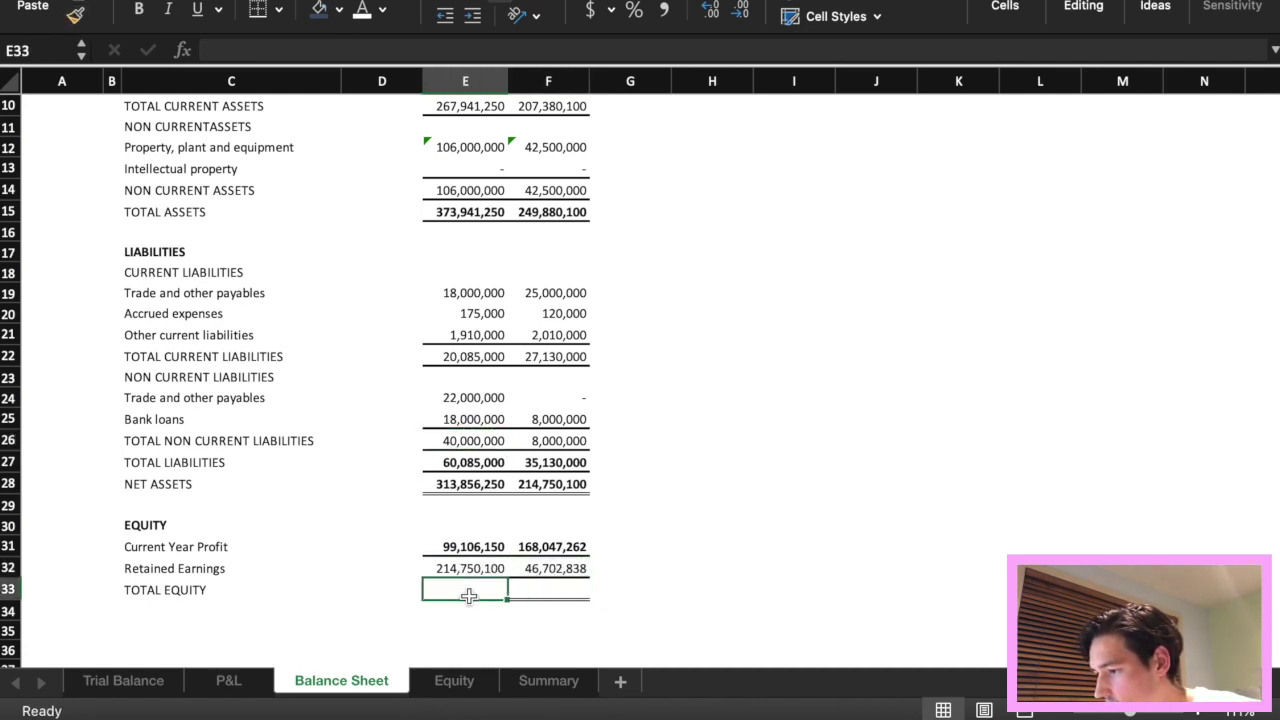
text(=)
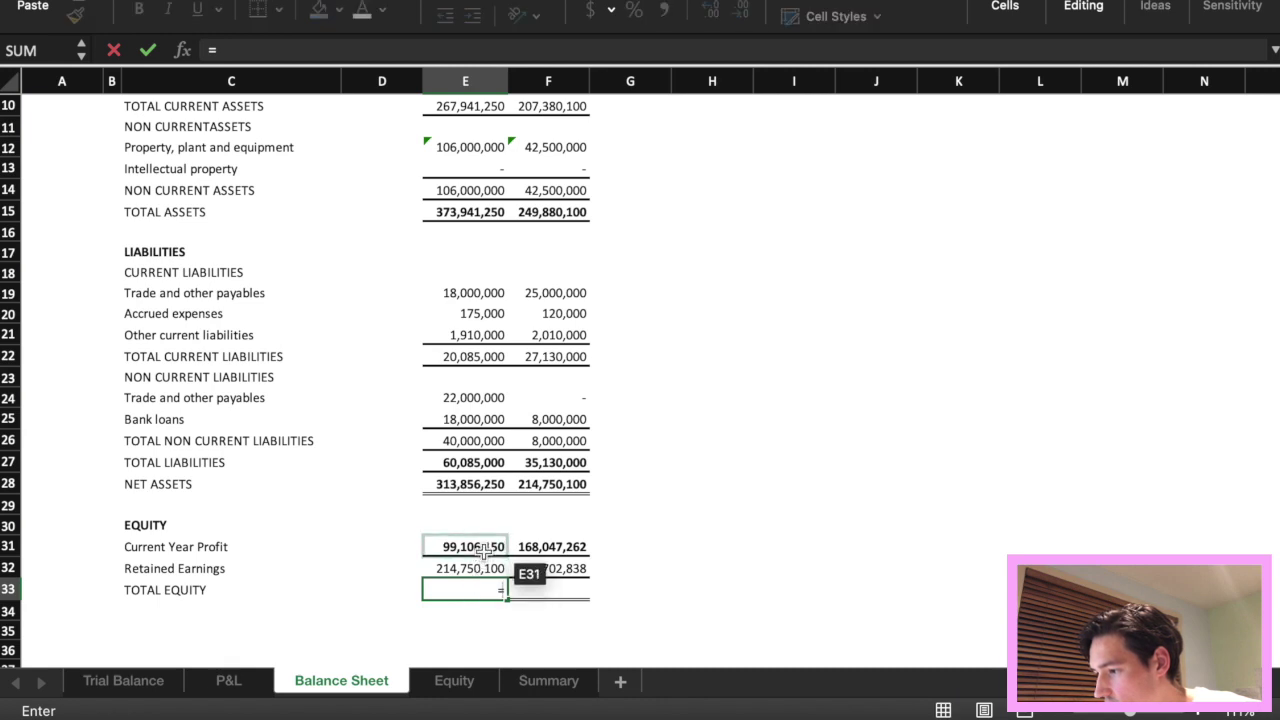
click(482, 548)
text(+)
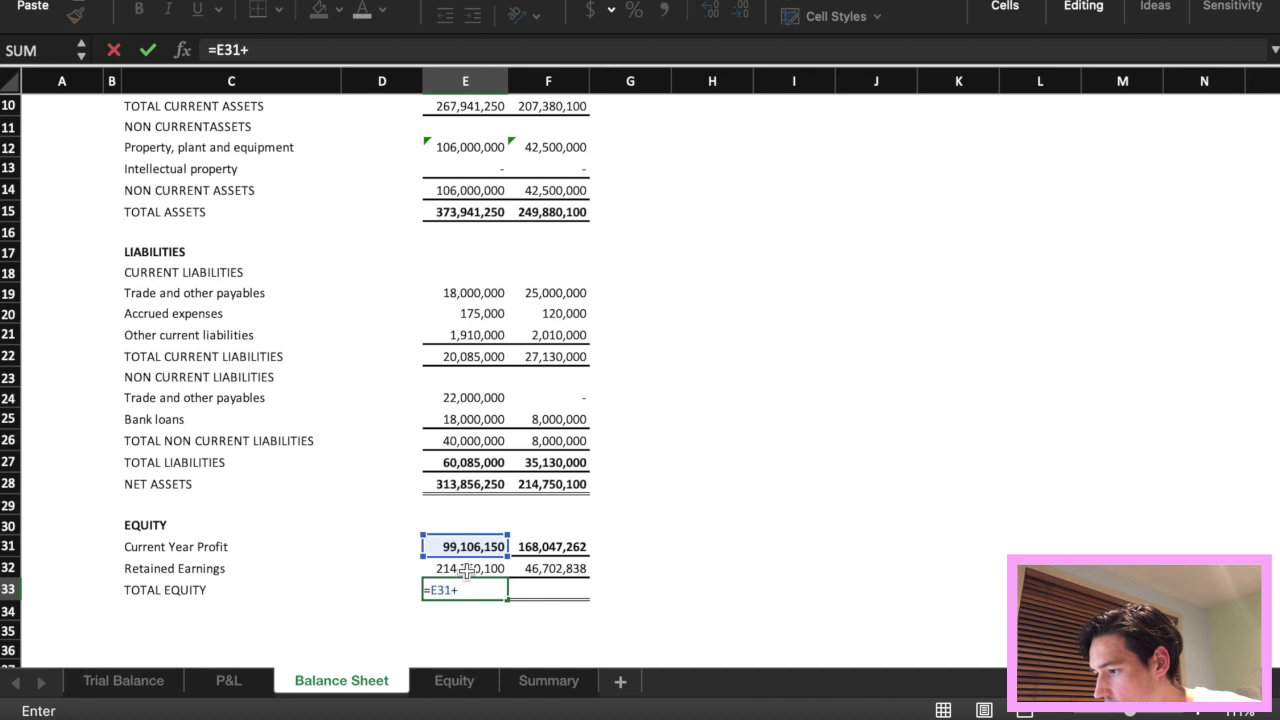
click(467, 570)
key(Return)
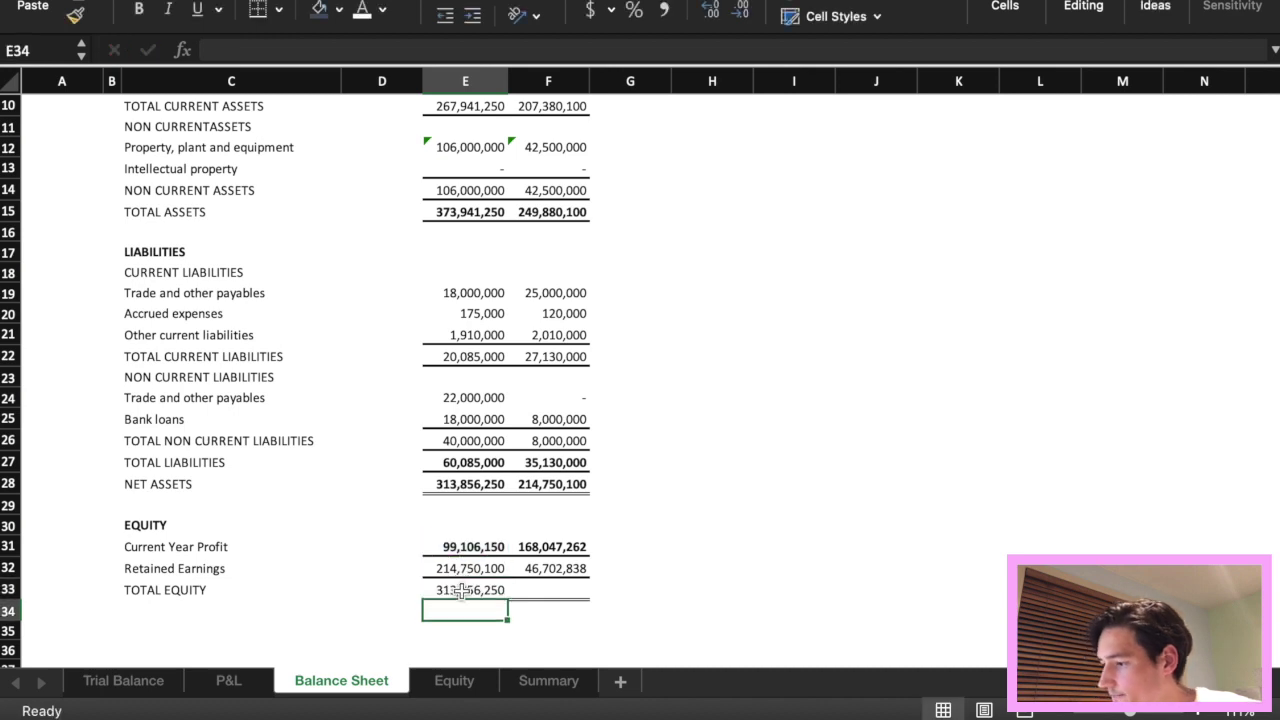
click(461, 591)
drag(506, 598, 551, 594)
key(ctrl+b)
key(Down)
key(Down)
key(Down)
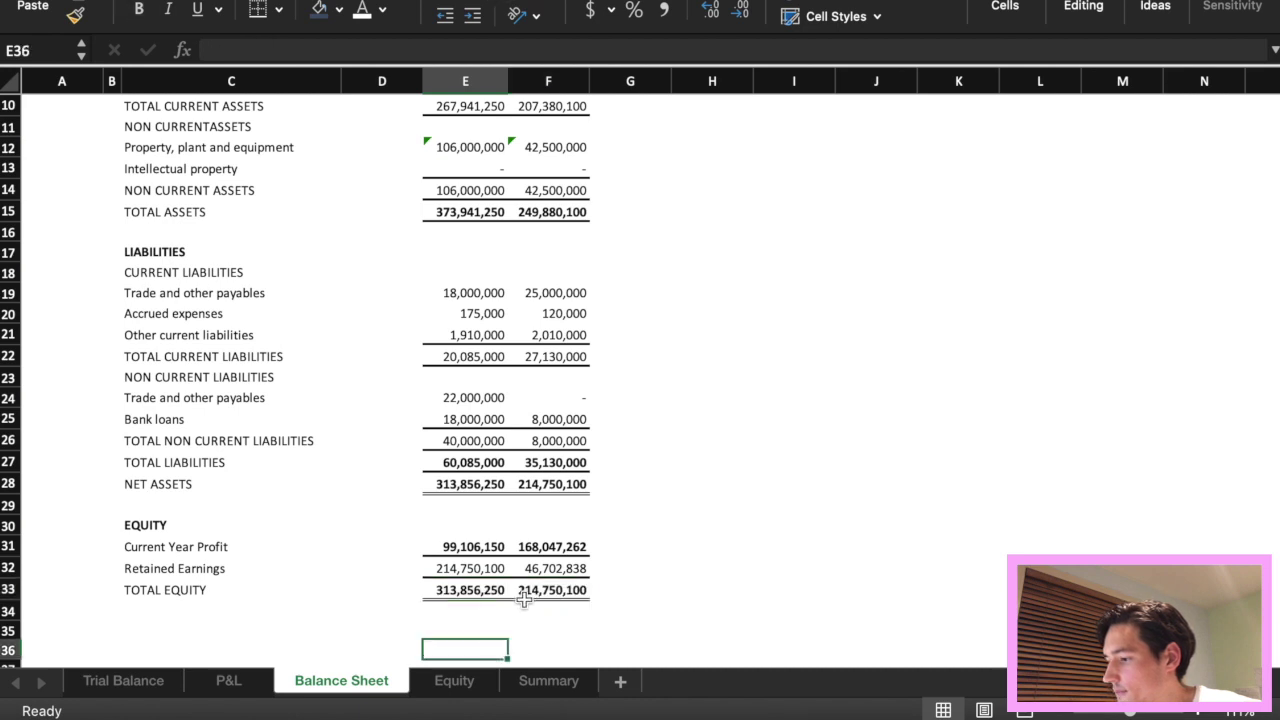
Remove bold from both Current Year Profit figures.
drag(479, 544, 550, 546)
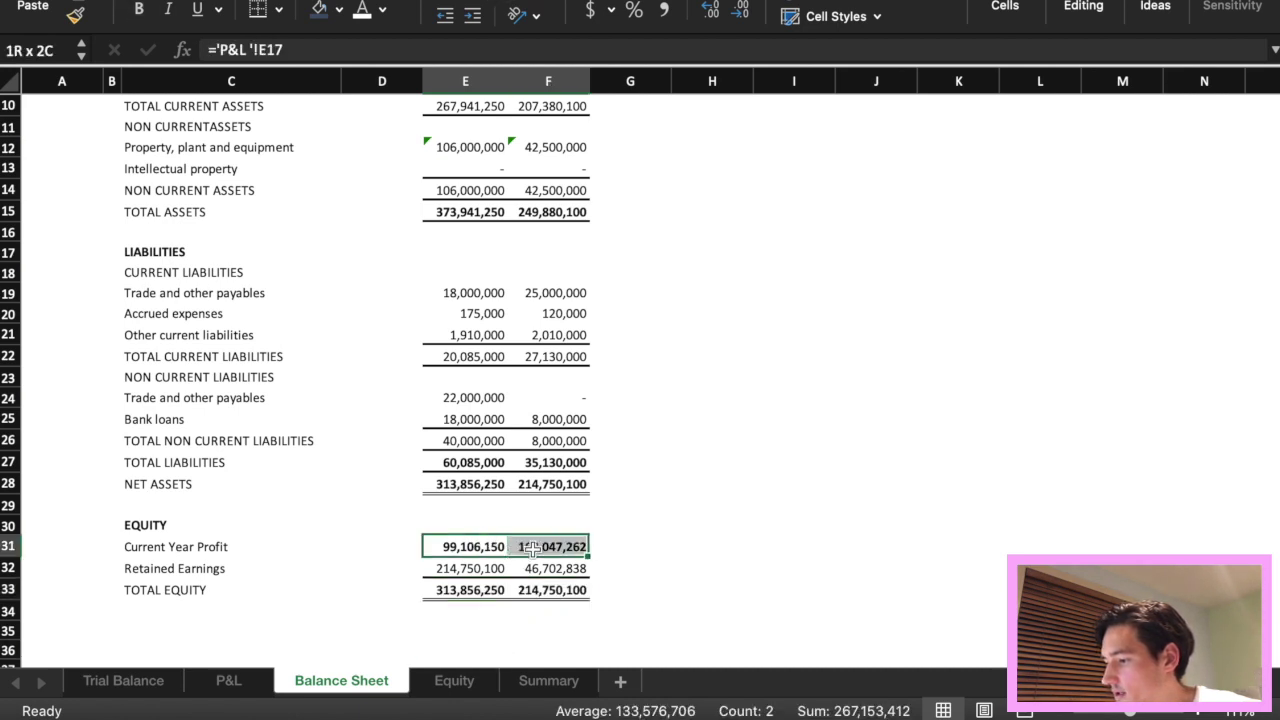
key(ctrl+b)
click(700, 545)
scroll(760, 443, down, 1)
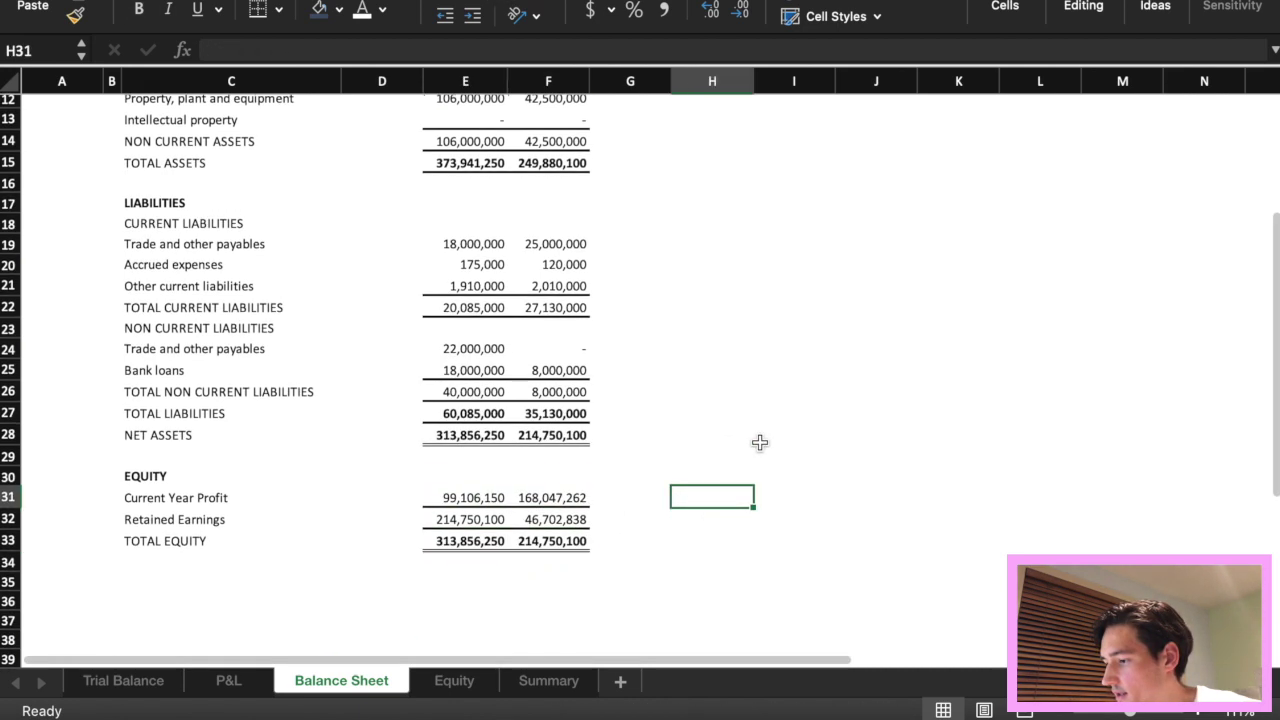
scroll(760, 443, up, 3)
scroll(760, 443, down, 3)
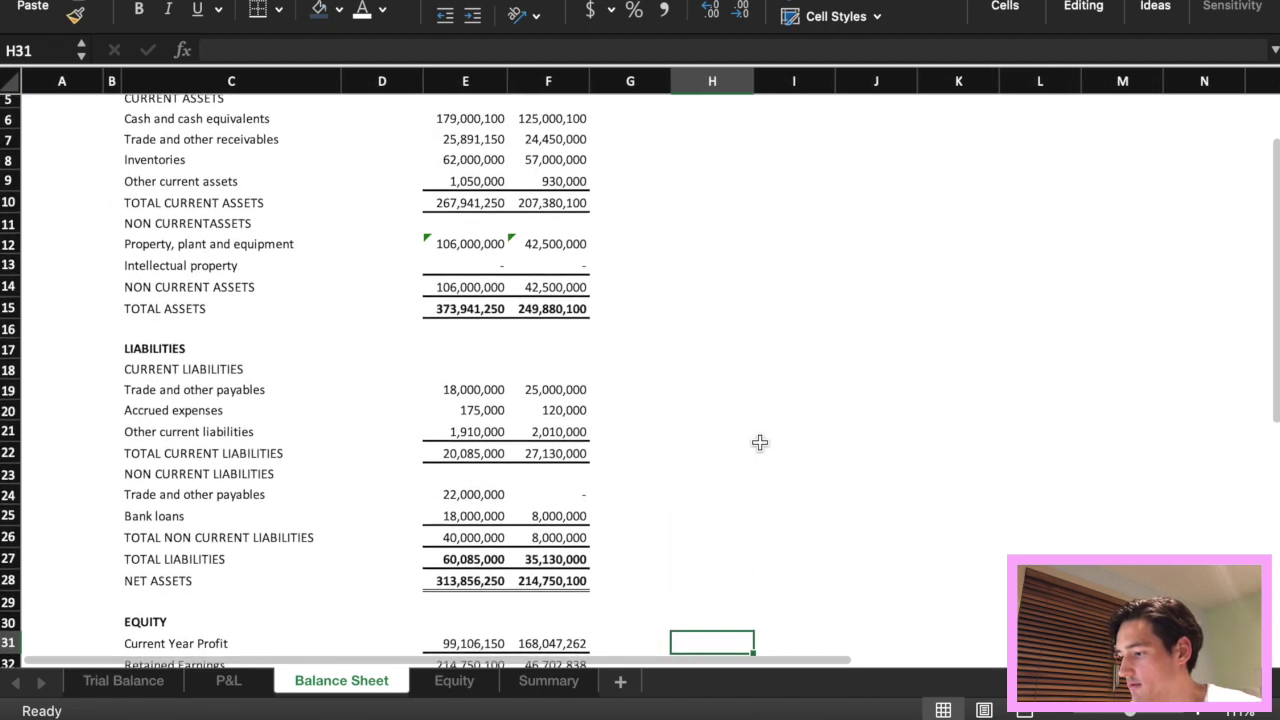